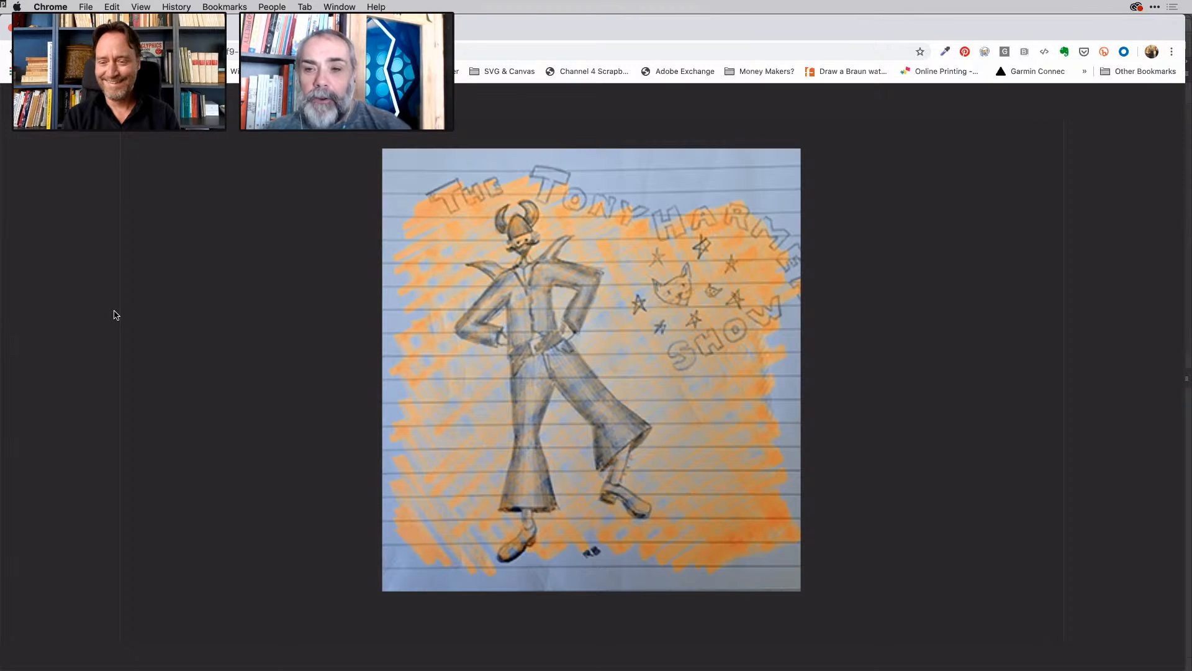
Look through the remaining submitted drawings in the show gallery, up to the last image.
key(Right)
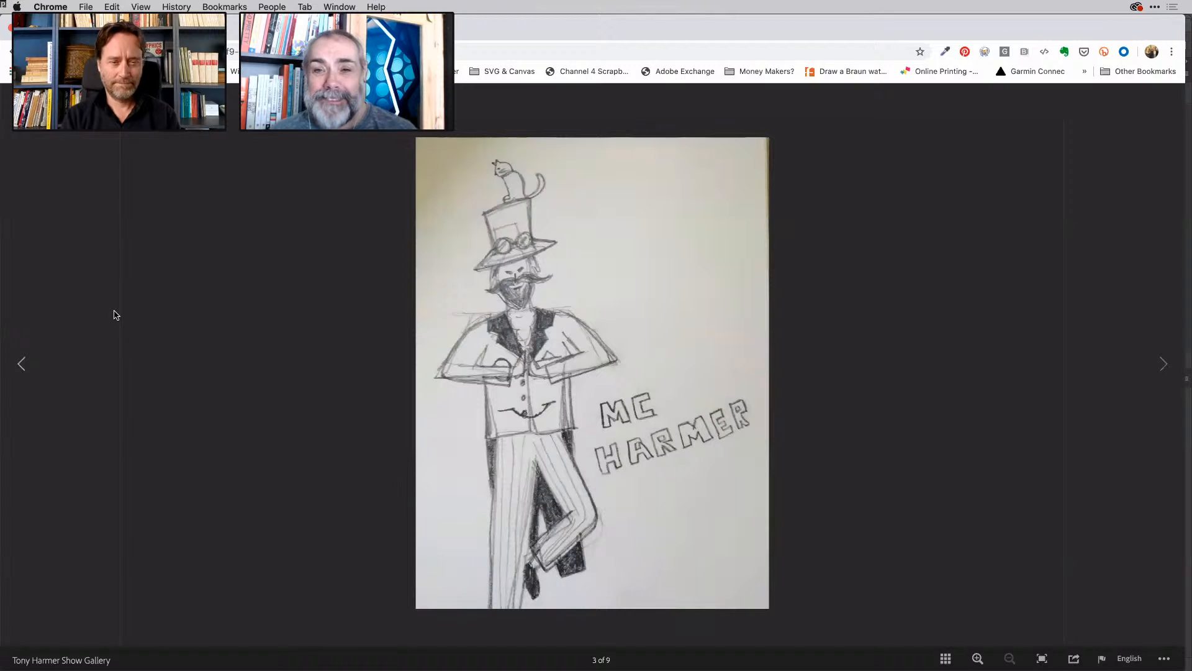
key(Right)
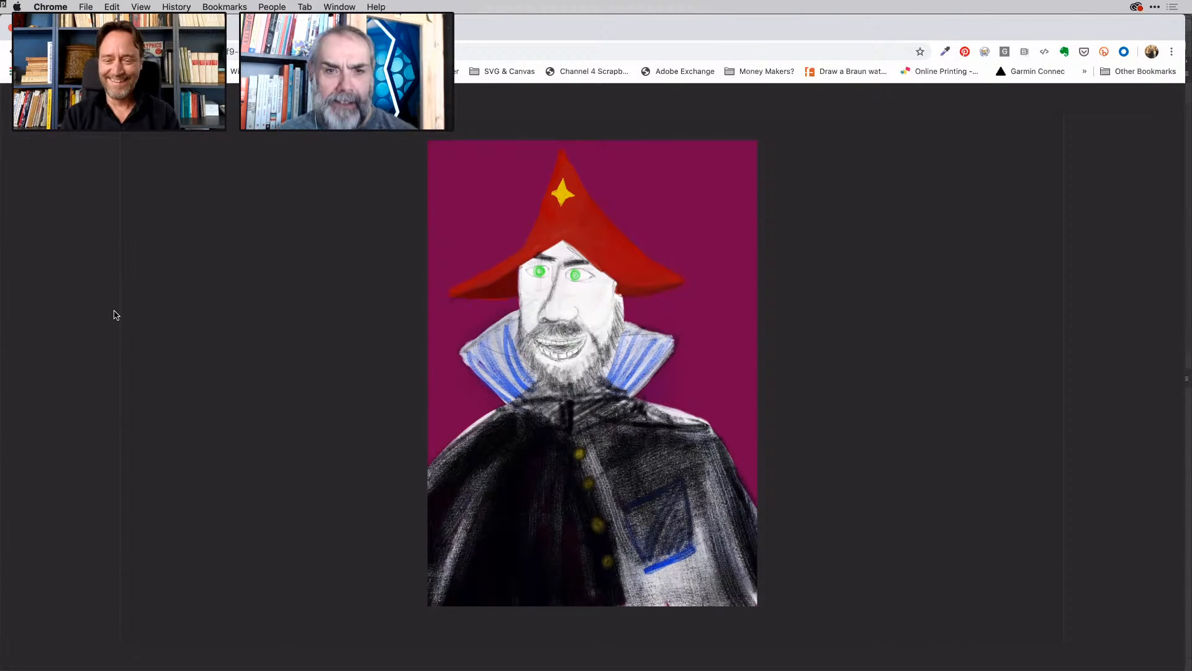
key(Right)
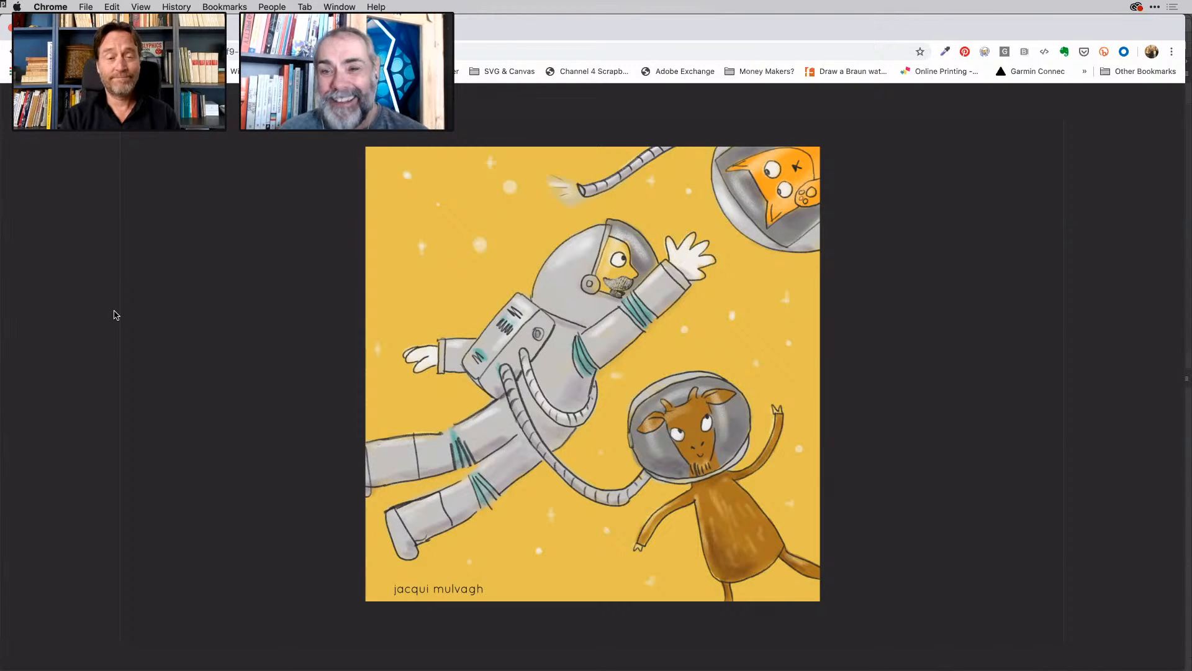
key(Right)
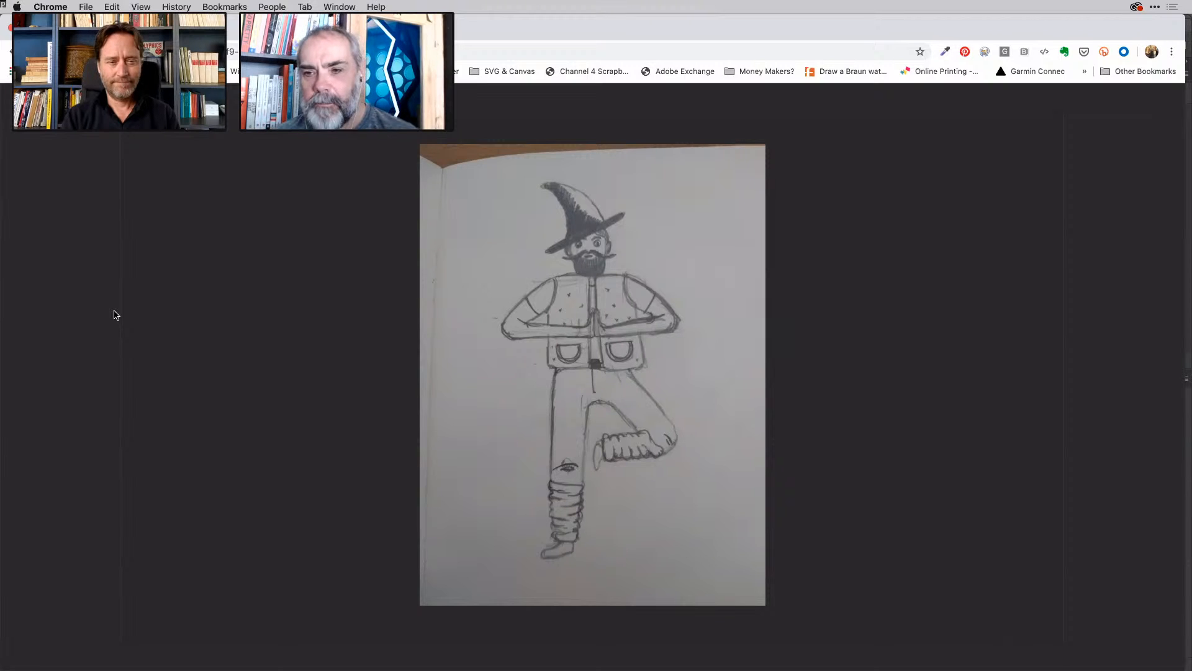
key(Right)
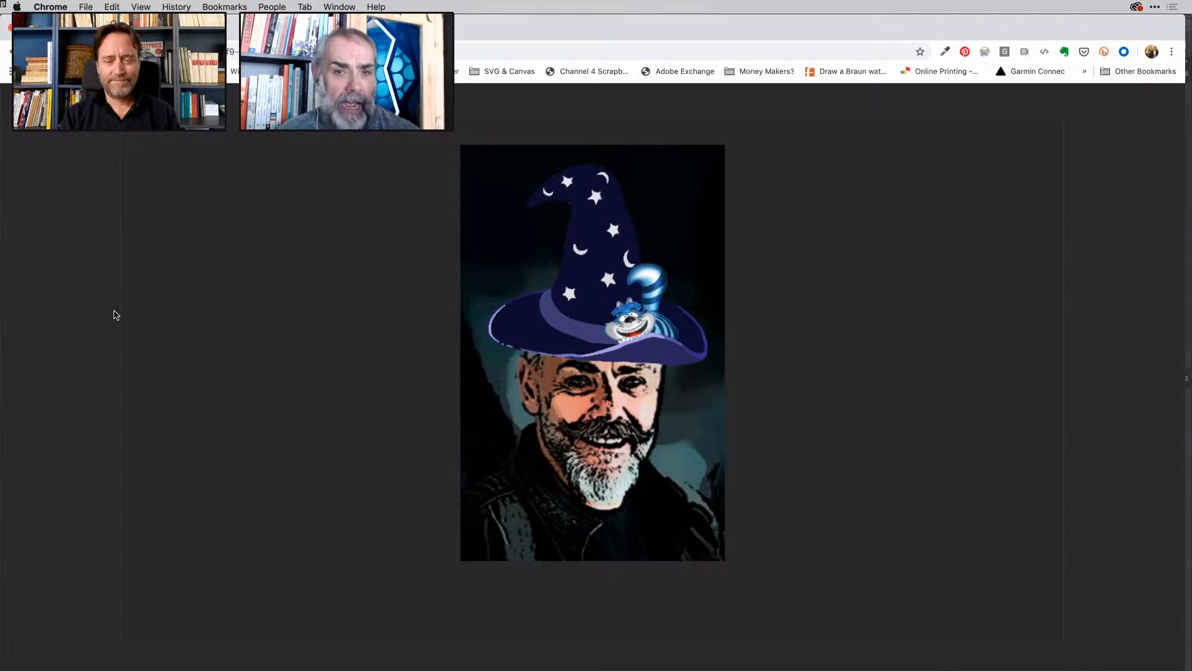
key(Right)
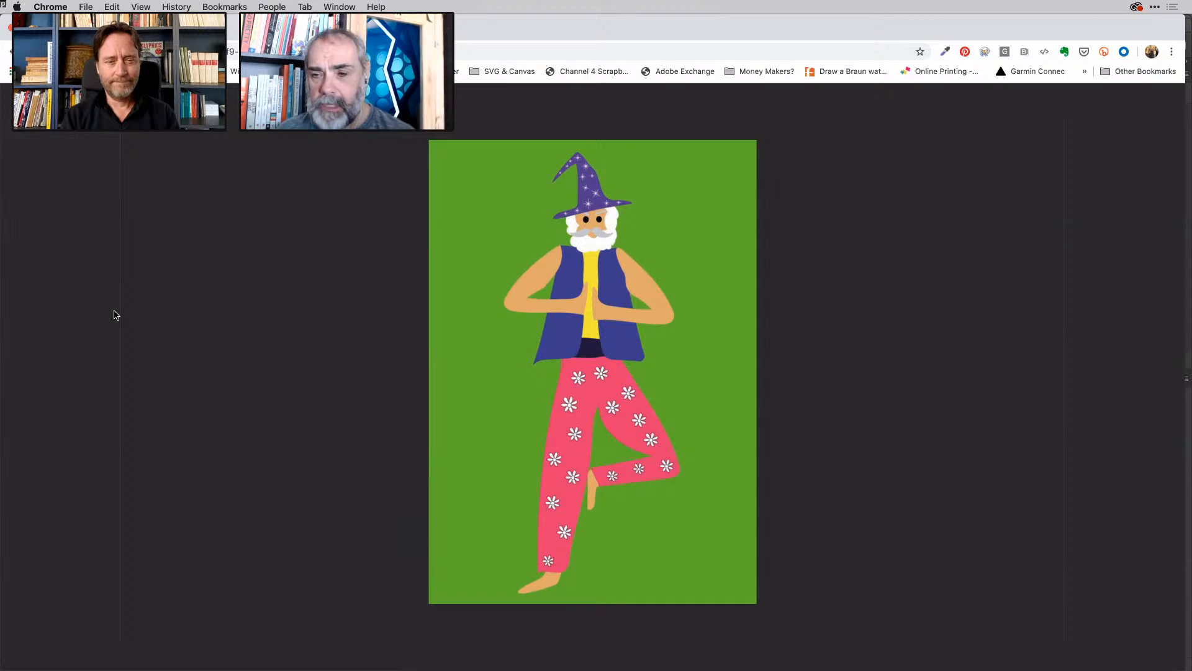
key(Right)
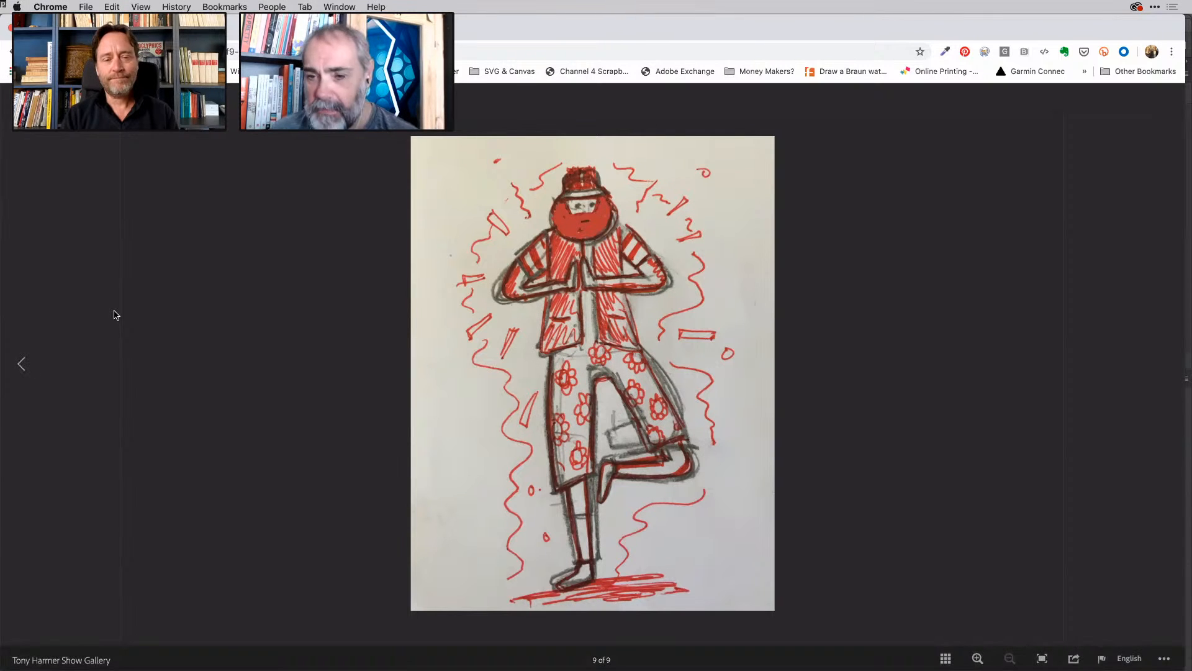
Switch to Photoshop, select the MARS_Rocket-OBJ layer in planetary.psd and slightly adjust the rocket mesh with its Z-axis handle.
key(super+Tab)
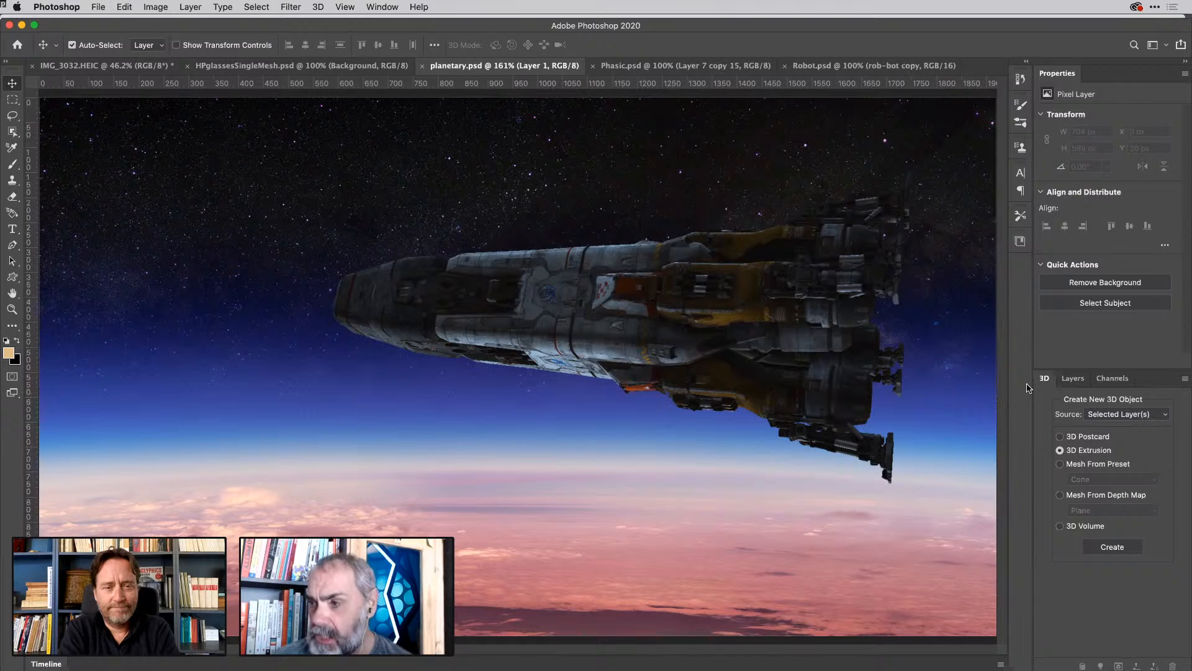
click(1072, 380)
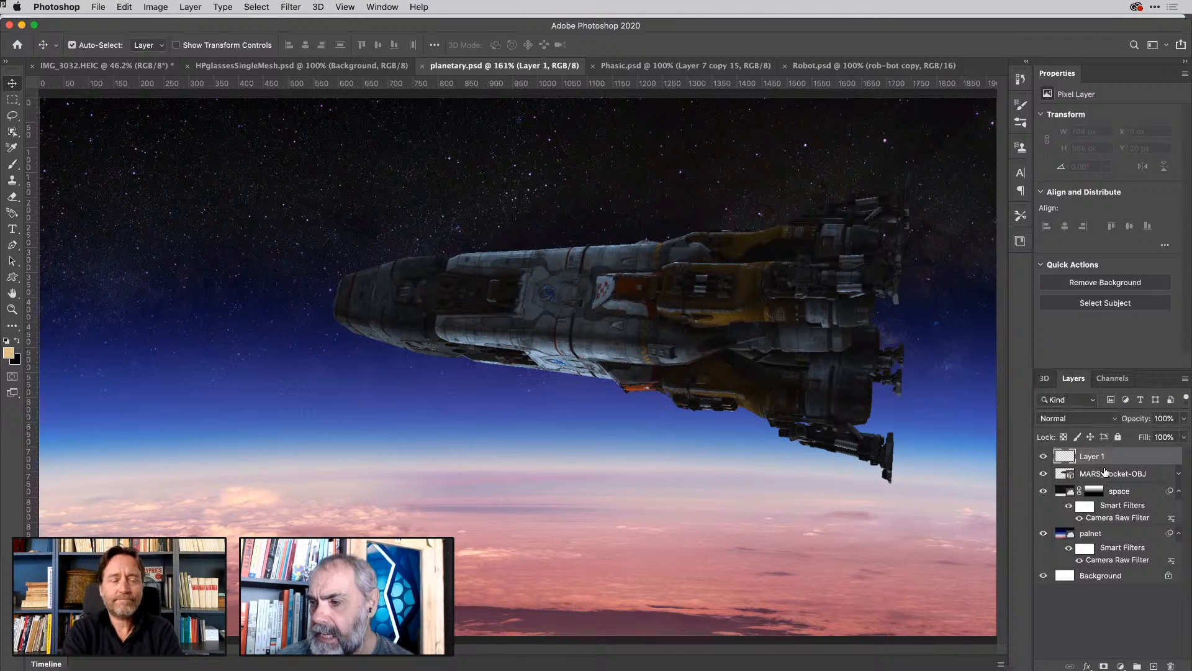
click(1107, 473)
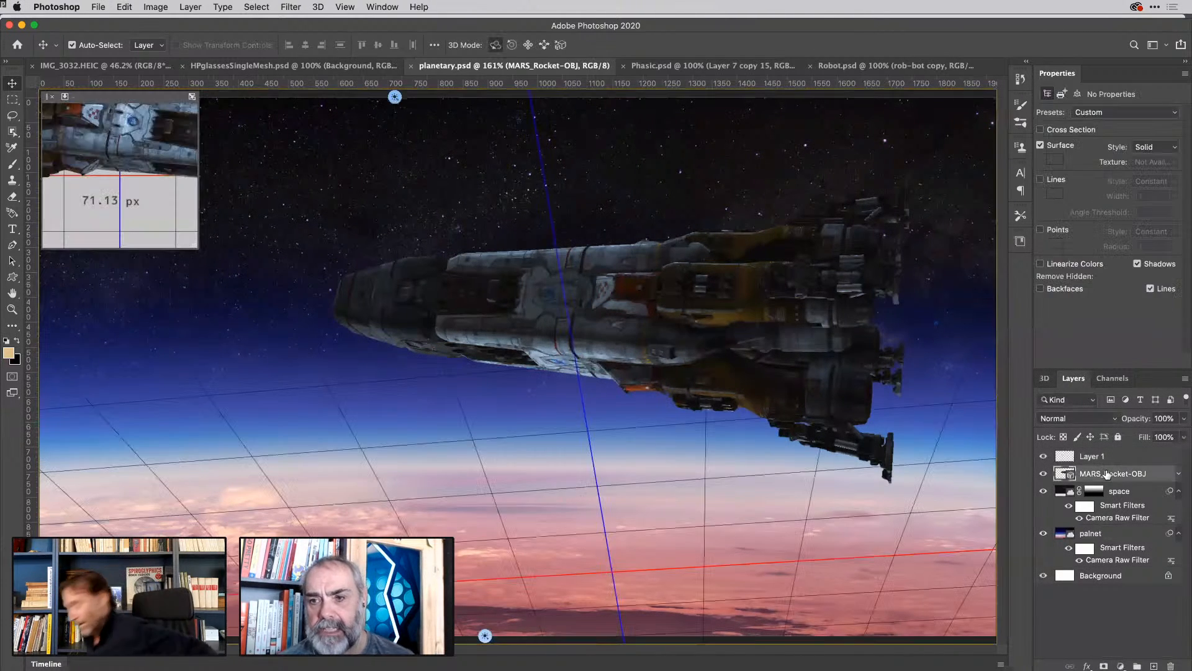
click(296, 244)
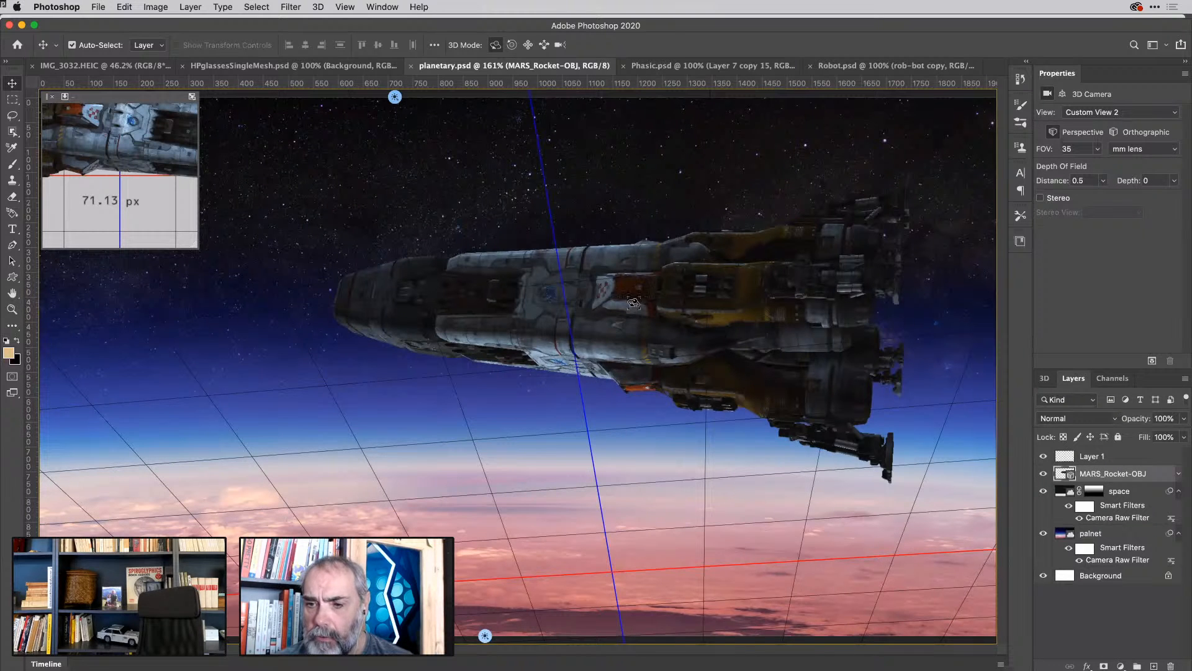
click(640, 297)
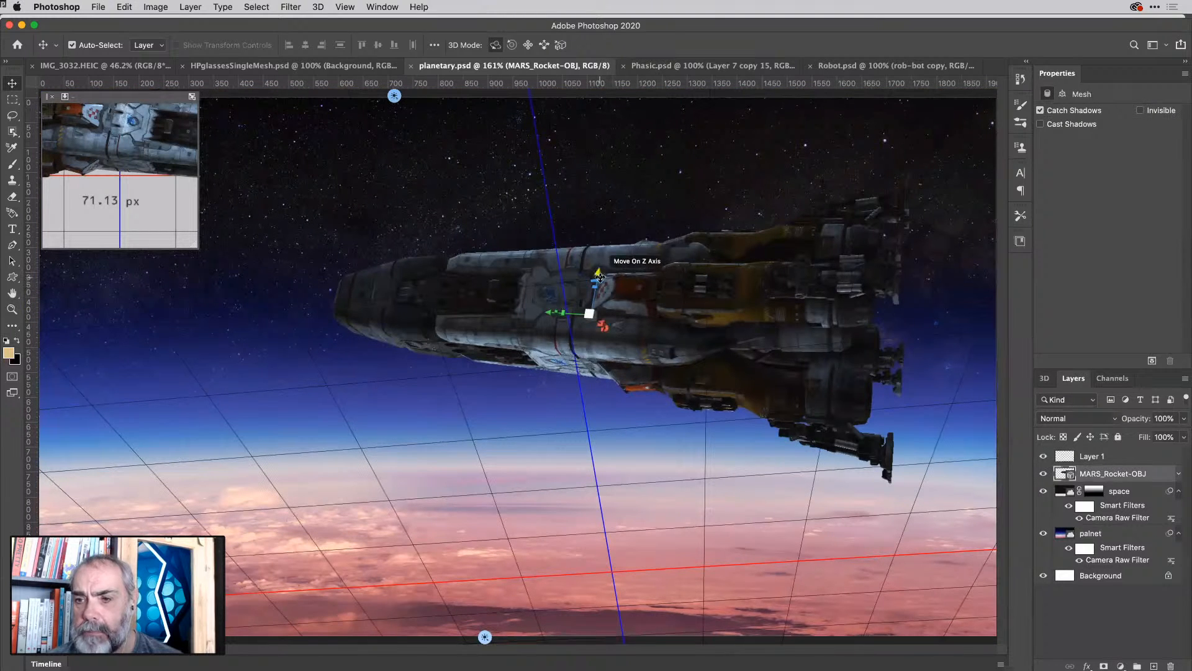
drag(600, 281, 604, 279)
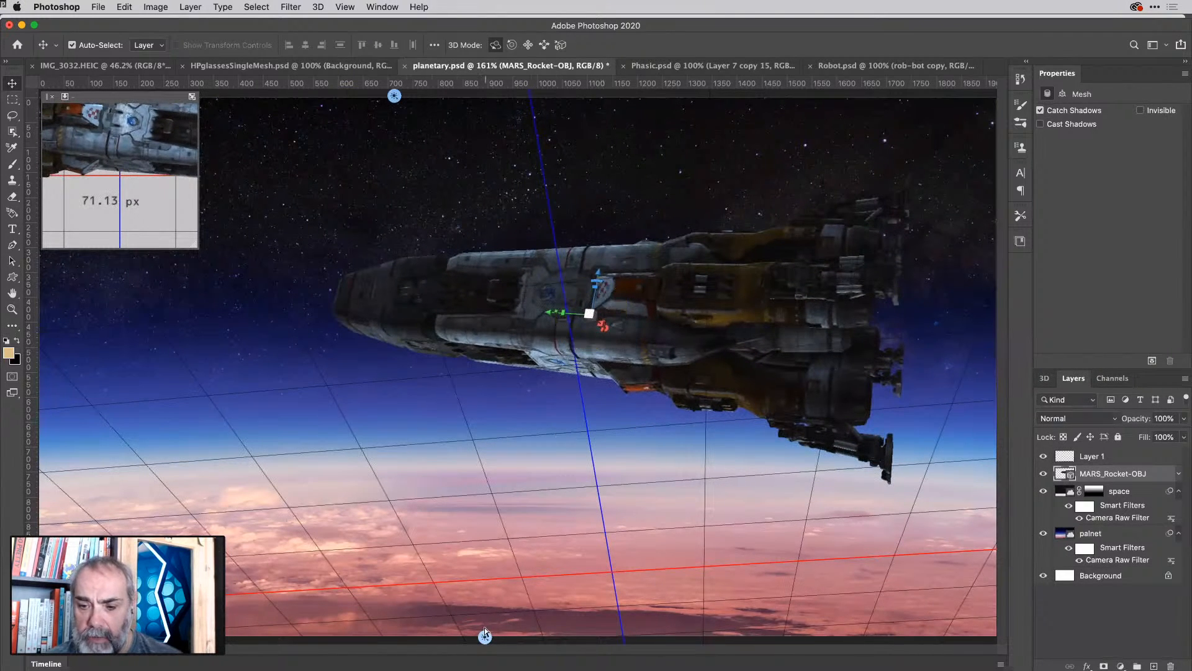
Select the light-blue infinite light below the rocket and slightly change its direction.
click(485, 637)
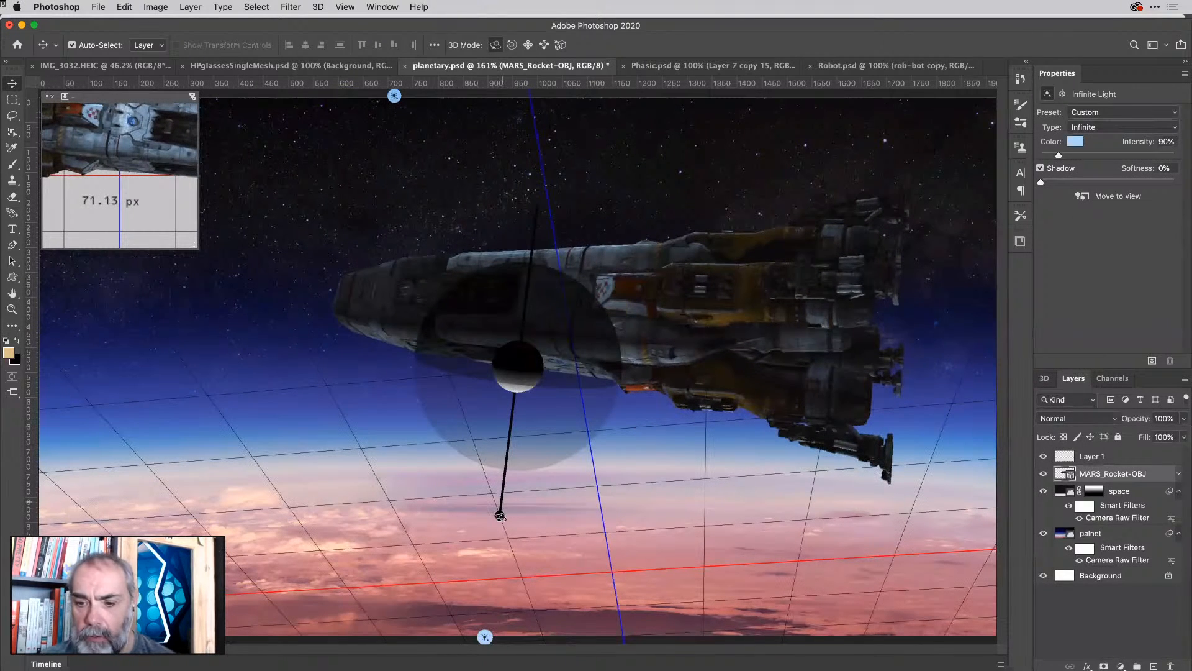
drag(501, 484, 505, 488)
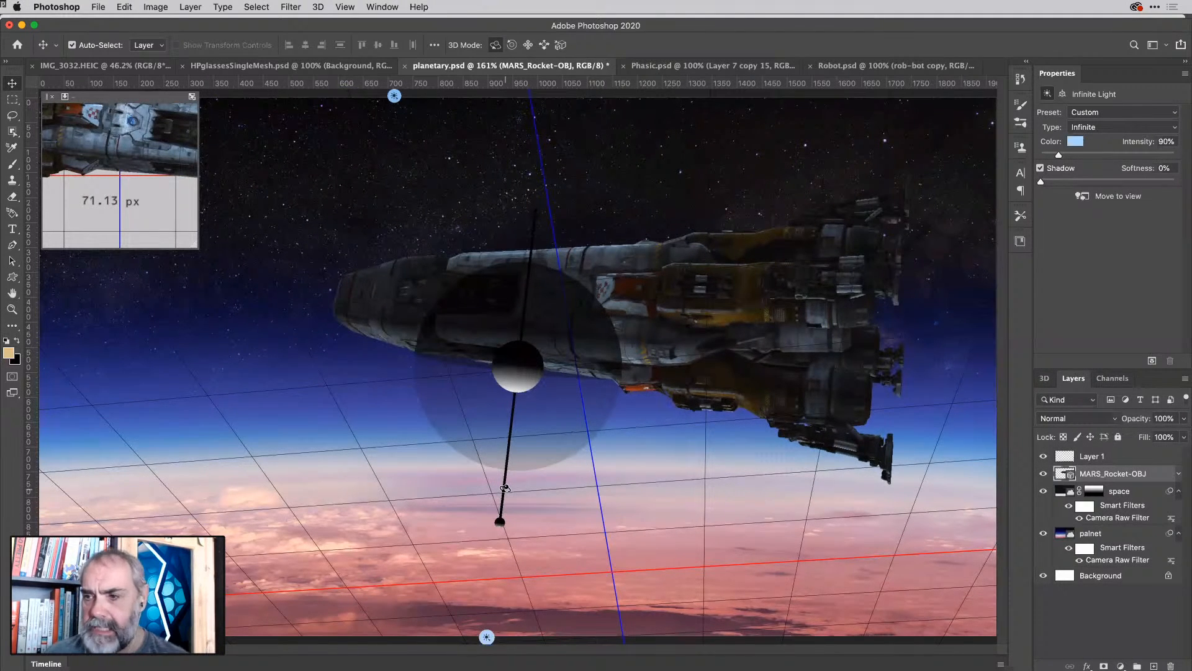
Create a new document from the recent 1080p preset, 1920 x 1080 px at 300 ppi.
key(super)
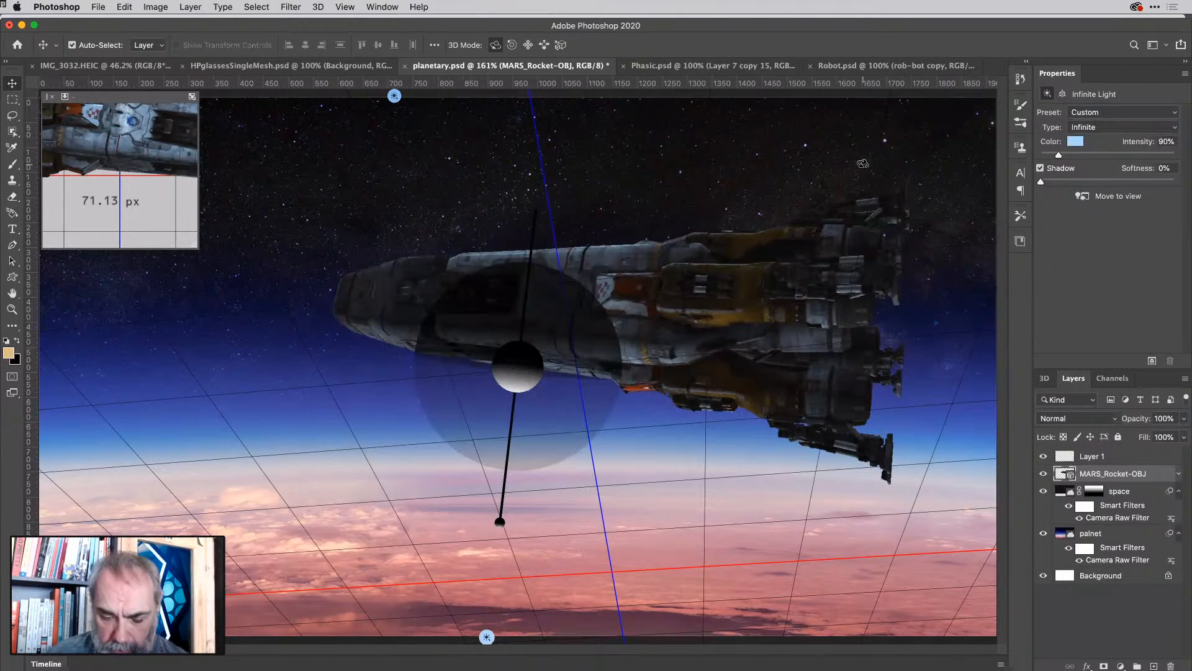
key(super)
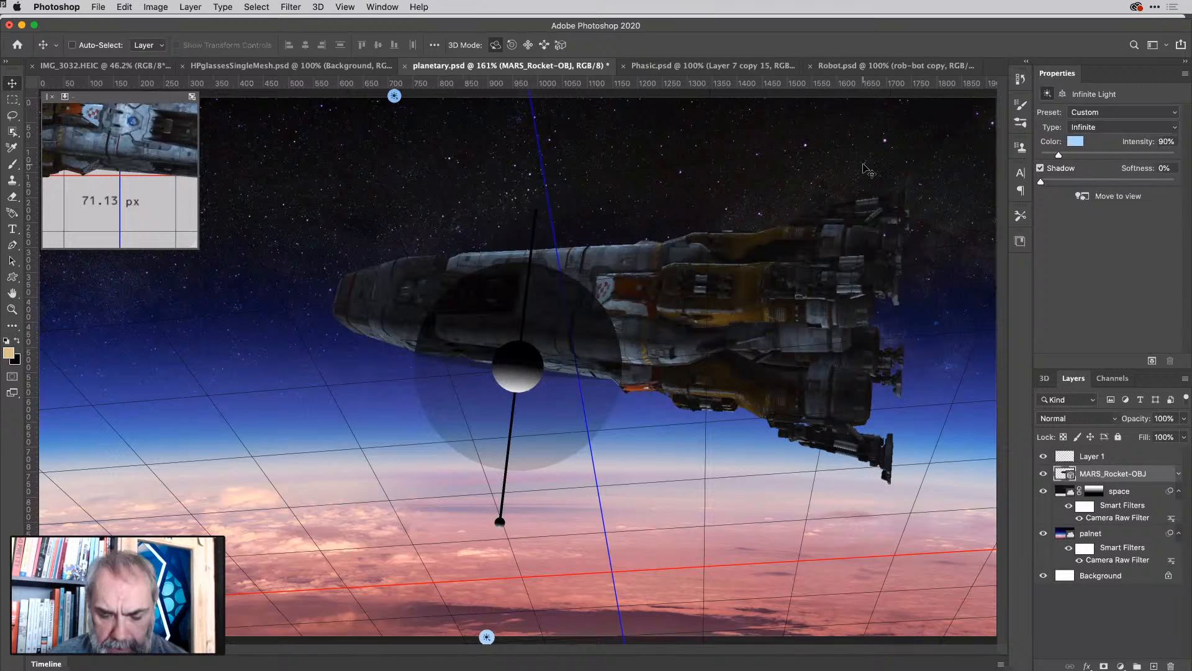
key(super+n)
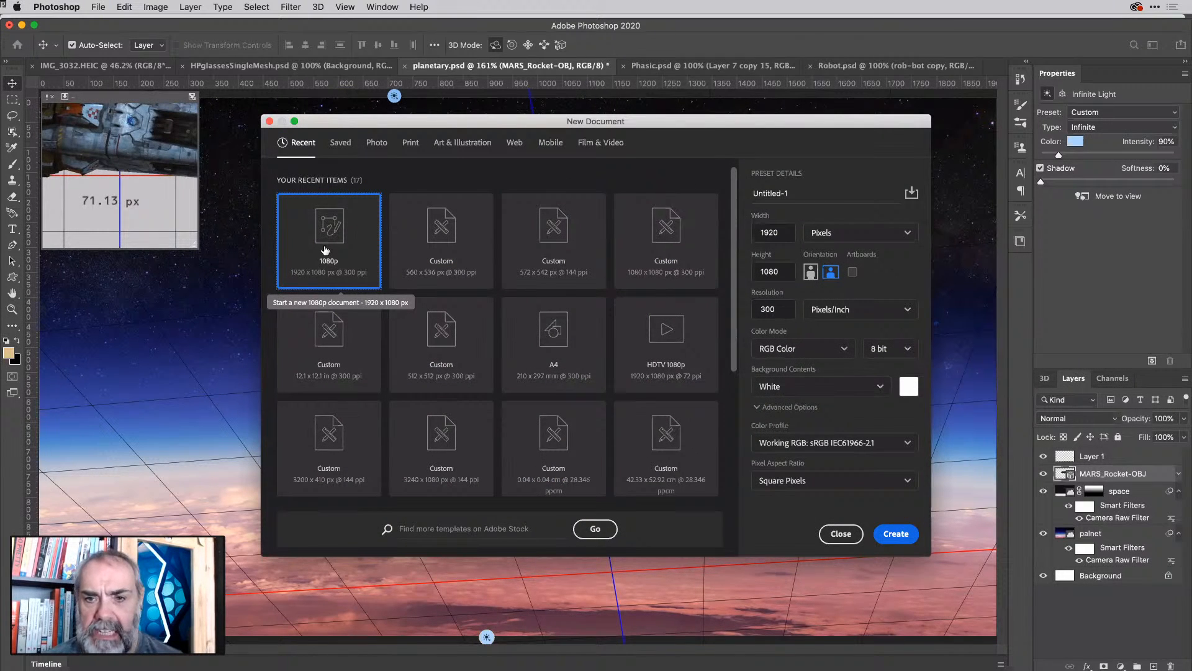
double_click(333, 236)
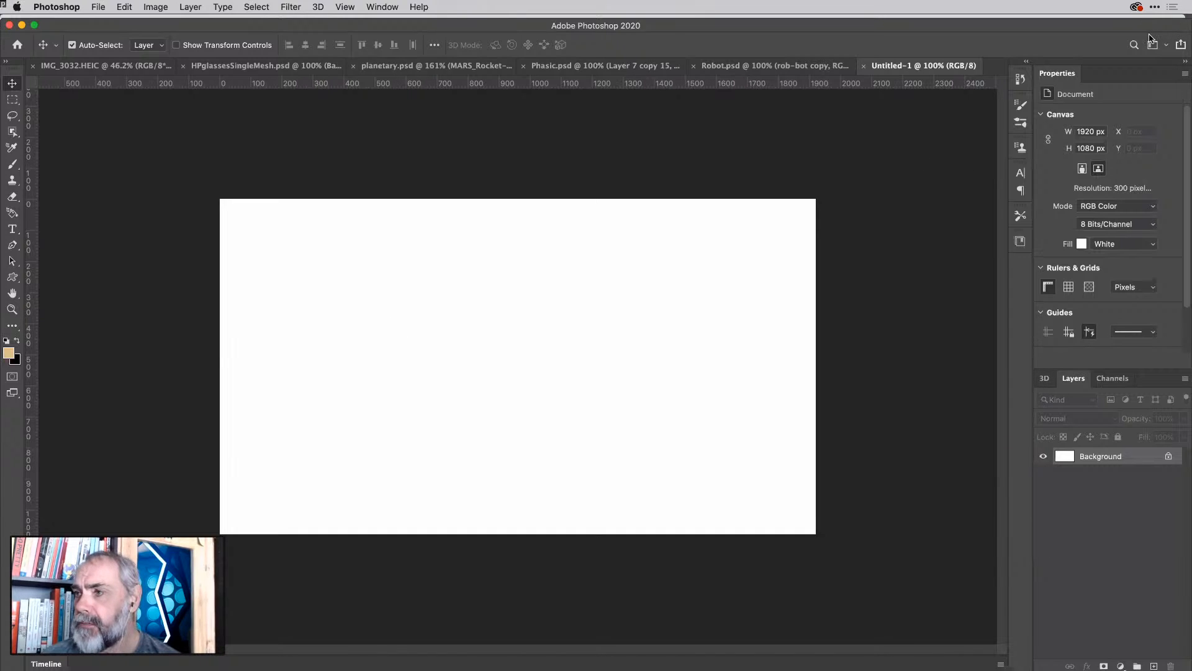
Switch to the Essentials workspace and collapse the open paragraph settings.
click(1164, 50)
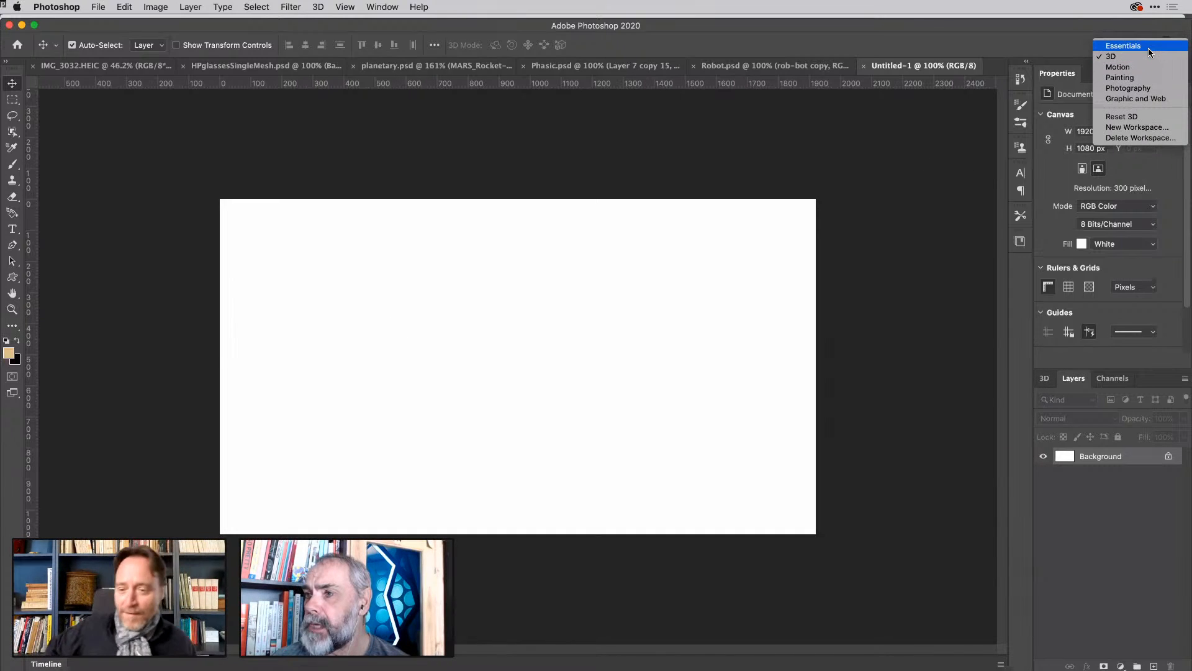
click(1148, 47)
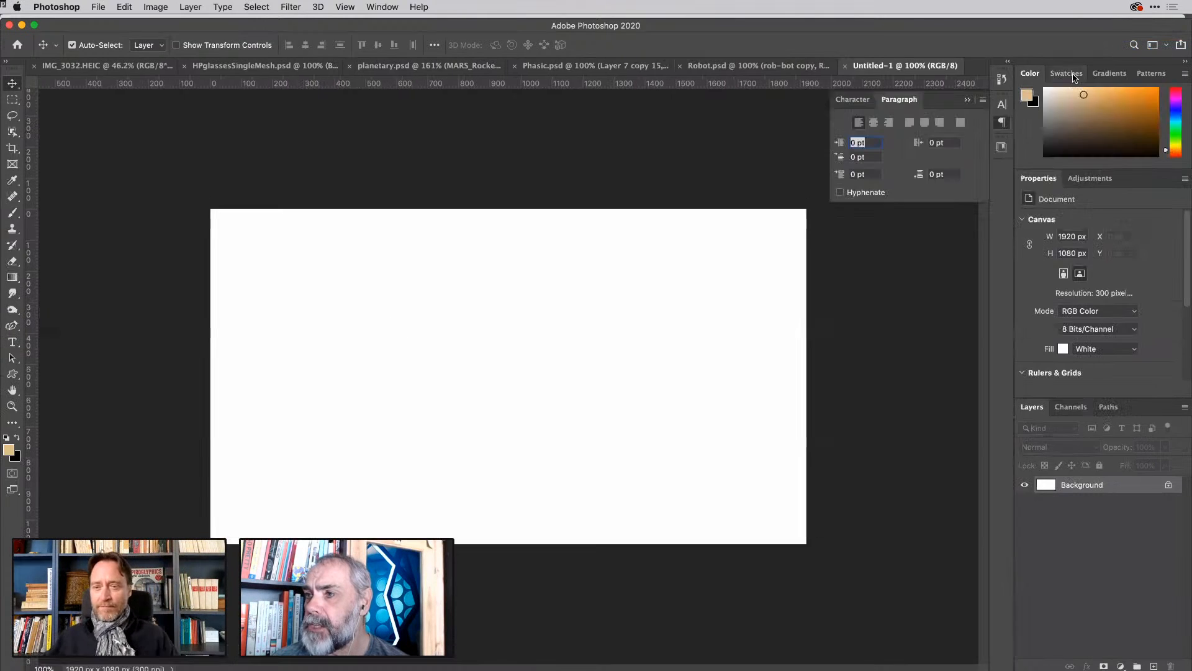
click(997, 125)
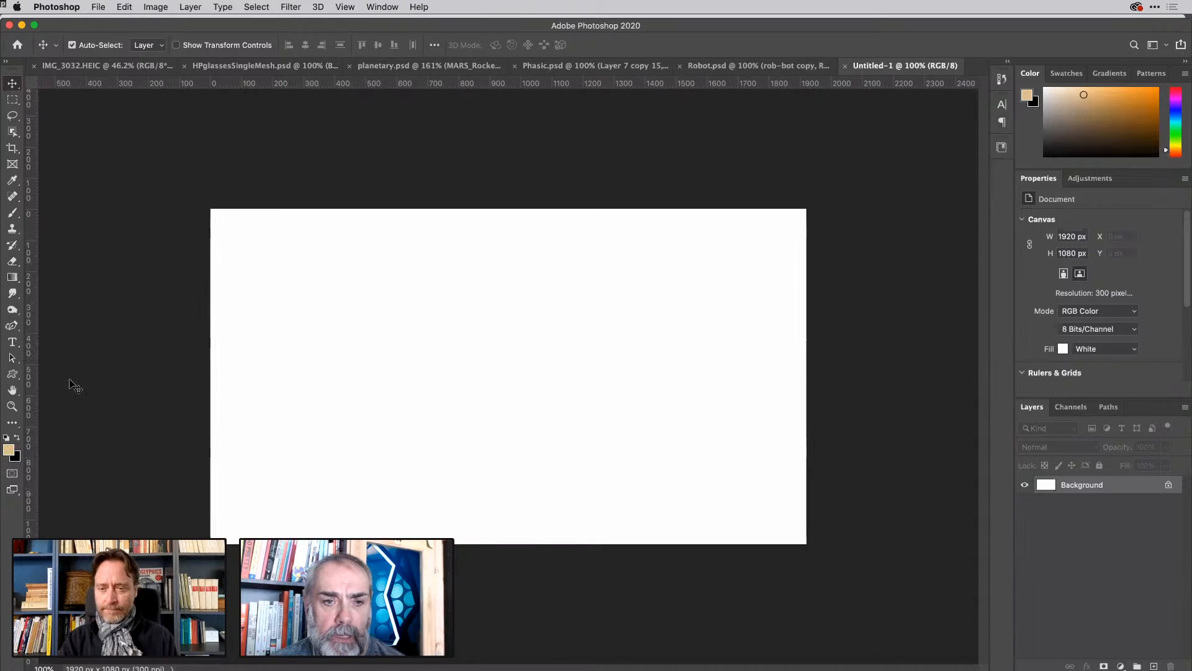
Draw a large five-petal flower path across the middle of the canvas with the Custom Shape tool in Path mode.
click(12, 375)
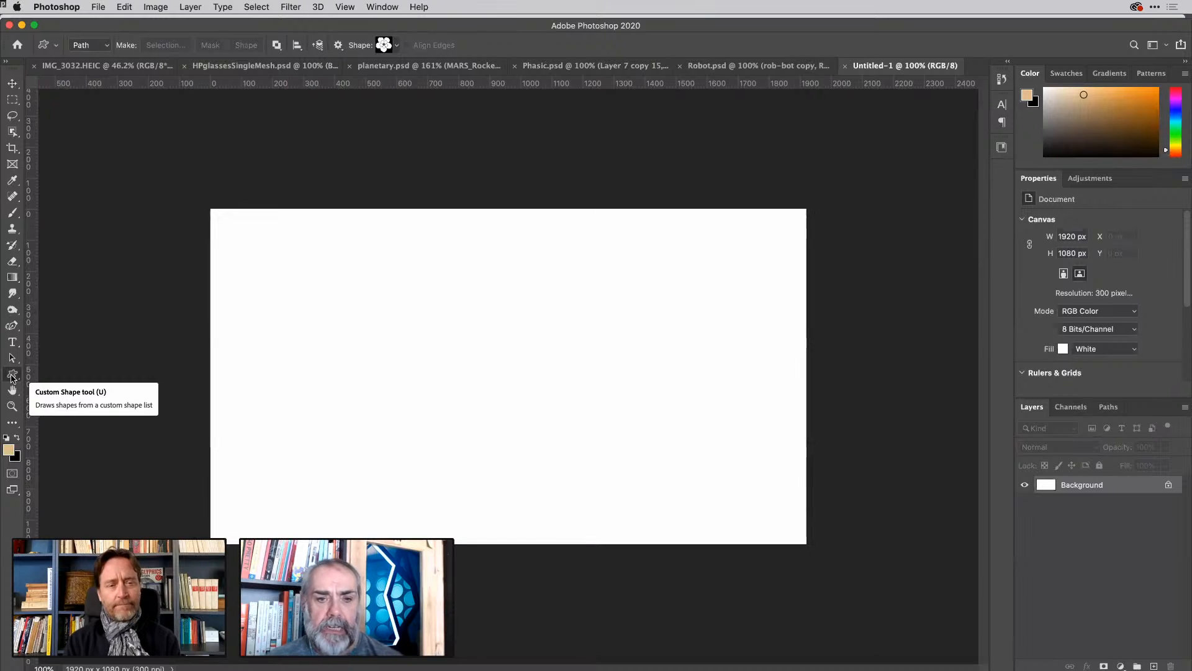
click(396, 46)
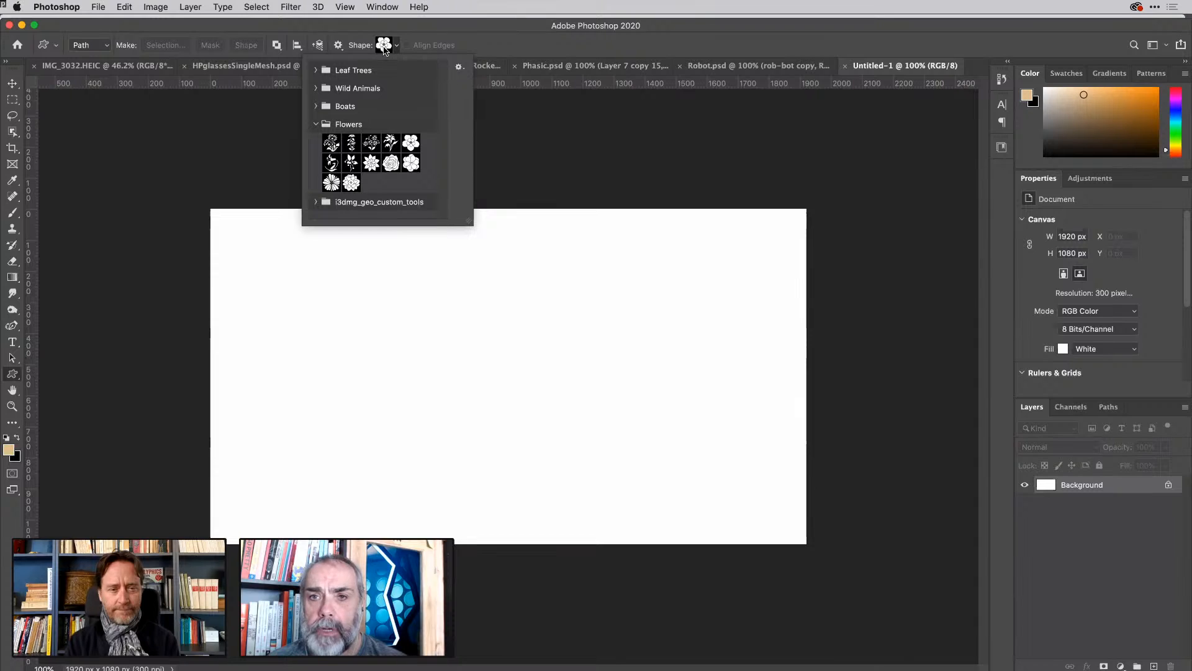
click(436, 38)
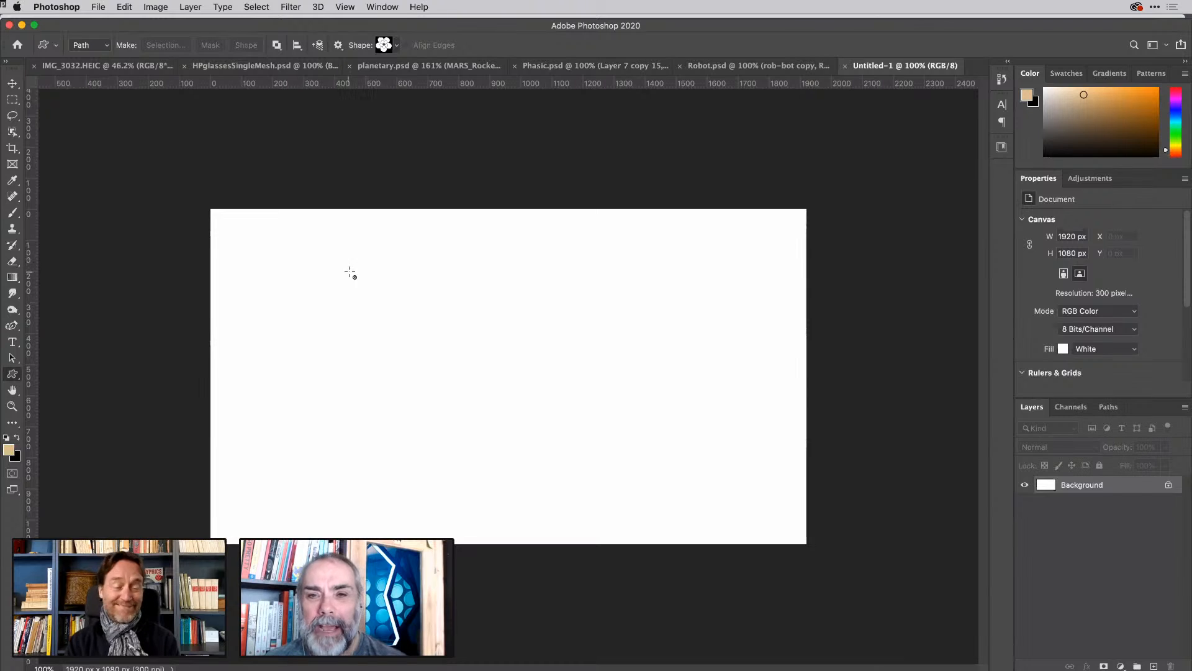
drag(364, 257, 647, 537)
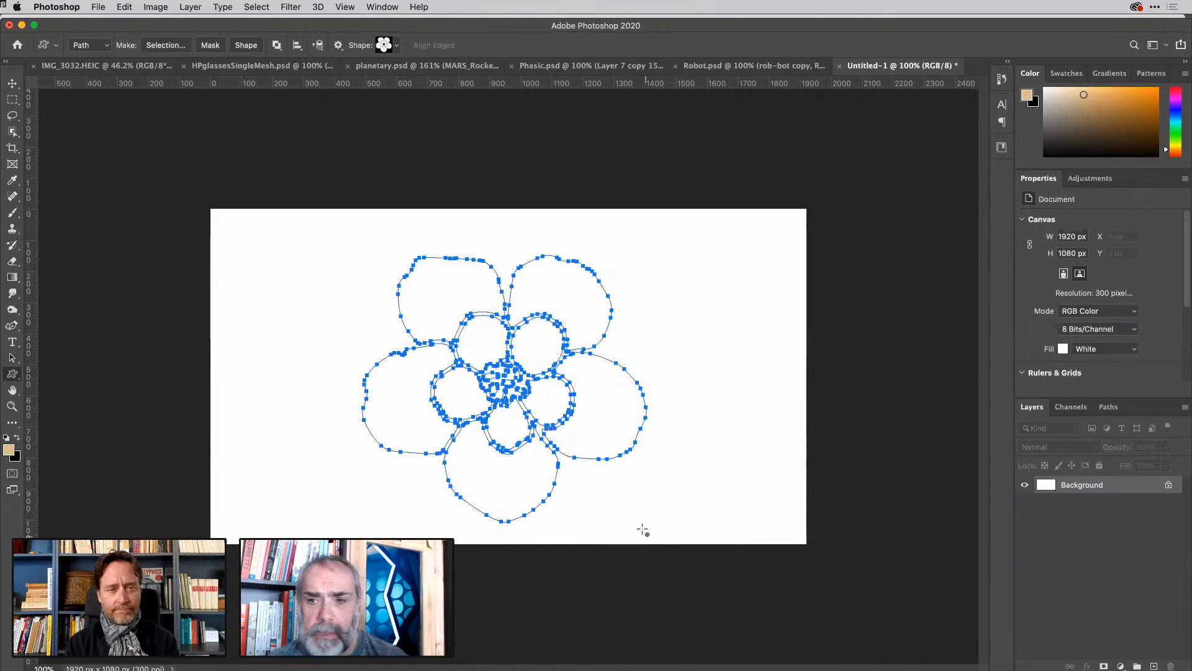
Create a new 3D extrusion from the selected flower path and accept switching to the 3D workspace.
click(317, 7)
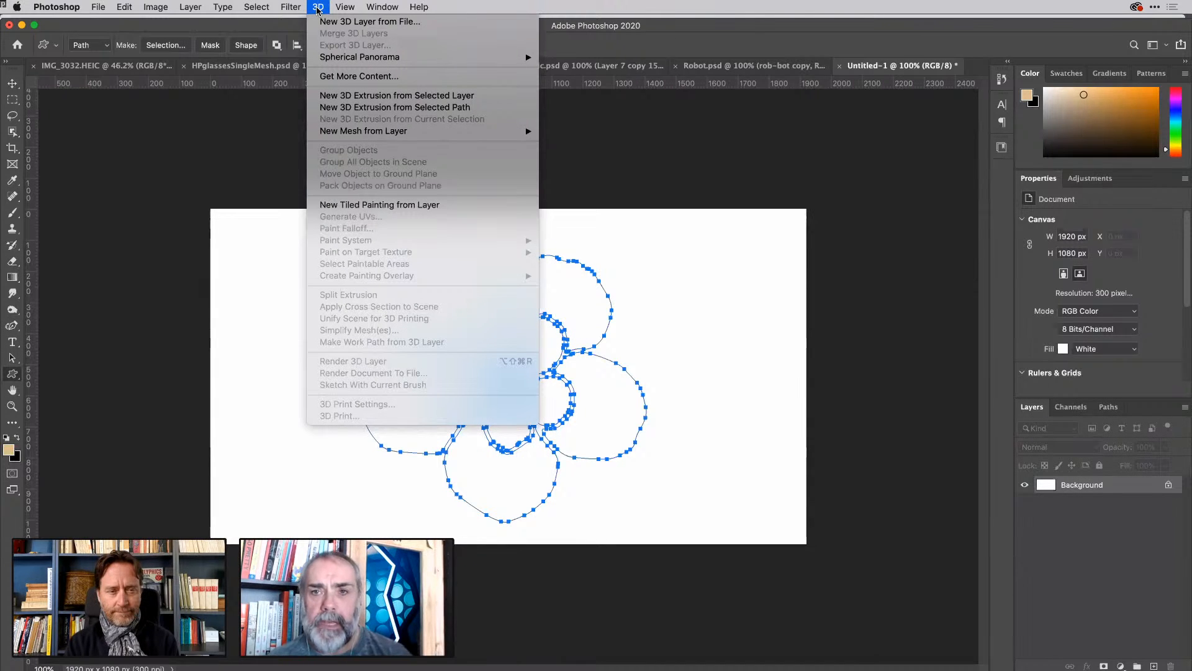
click(413, 109)
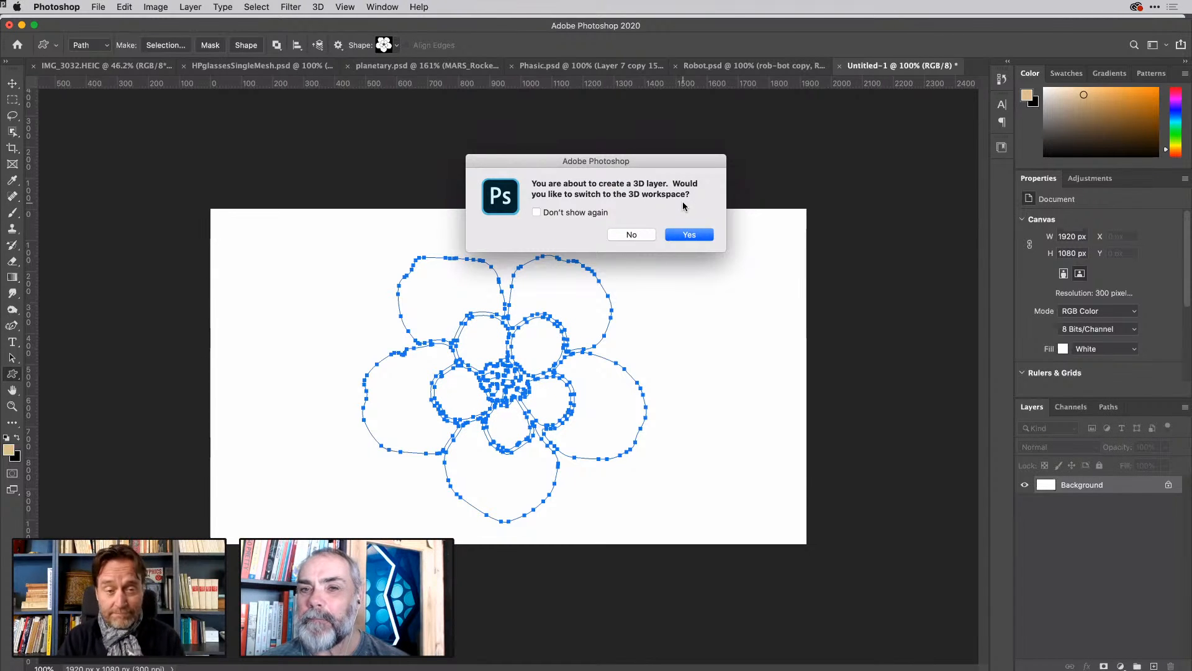
drag(651, 159, 732, 139)
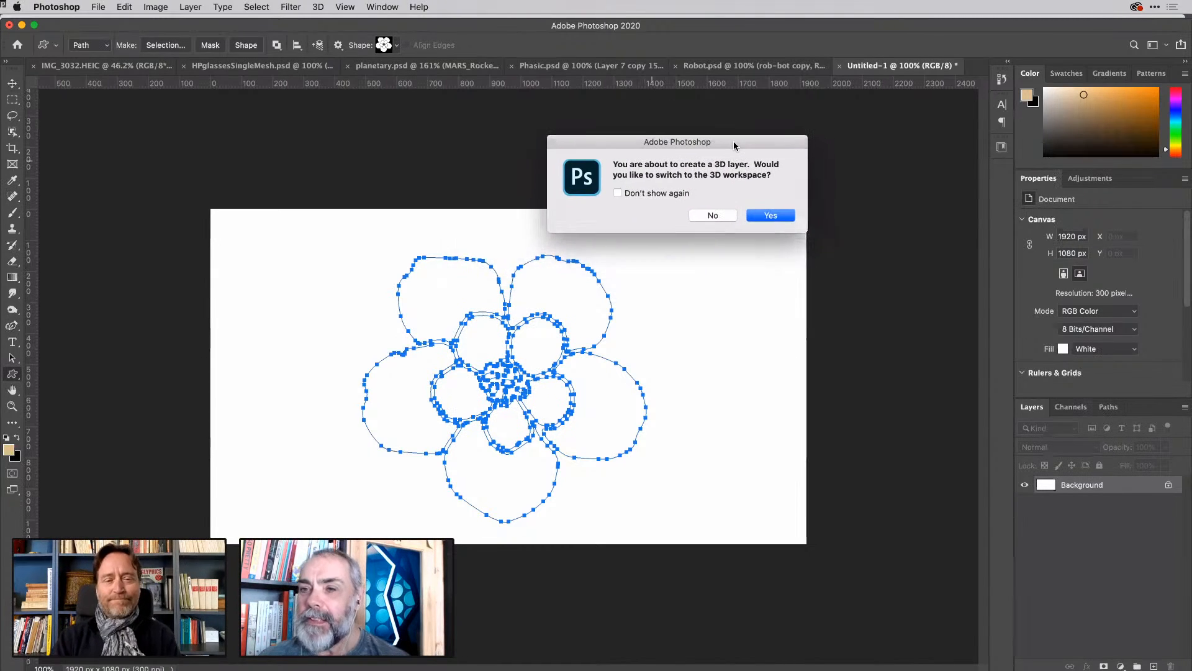
click(771, 215)
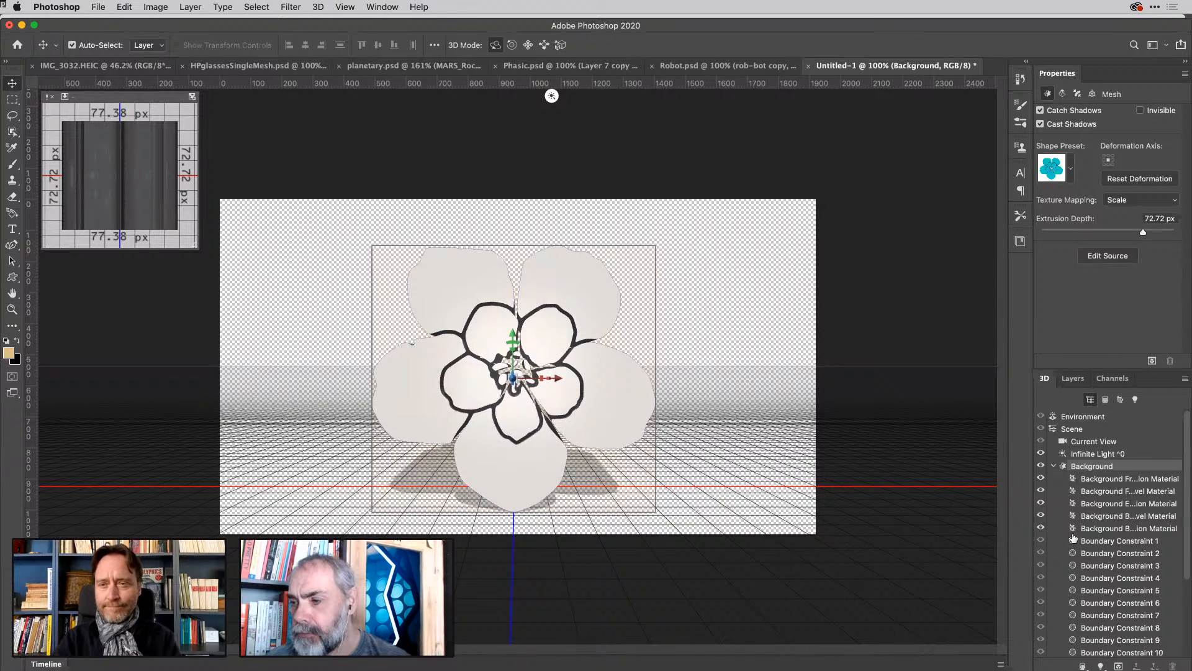
Review the extruded flower's materials and boundary constraints in the 3D scene, collapse its entry and show the document's layers.
scroll(1094, 509, down, 3)
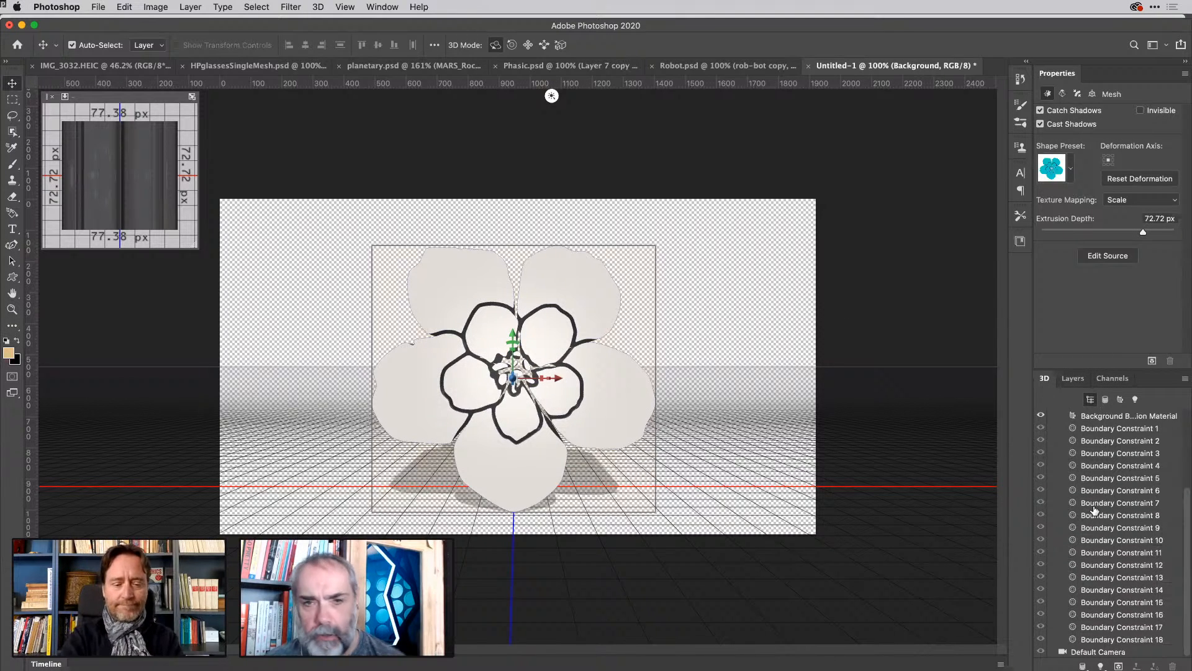
scroll(1094, 509, up, 1)
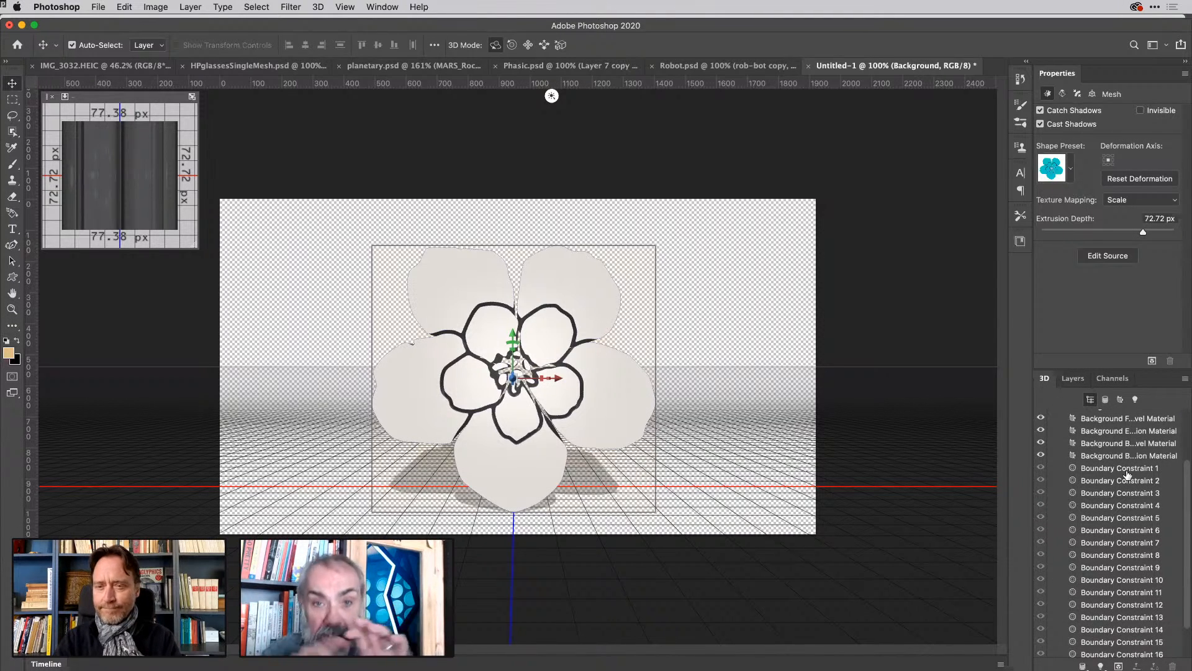
scroll(1127, 473, up, 2)
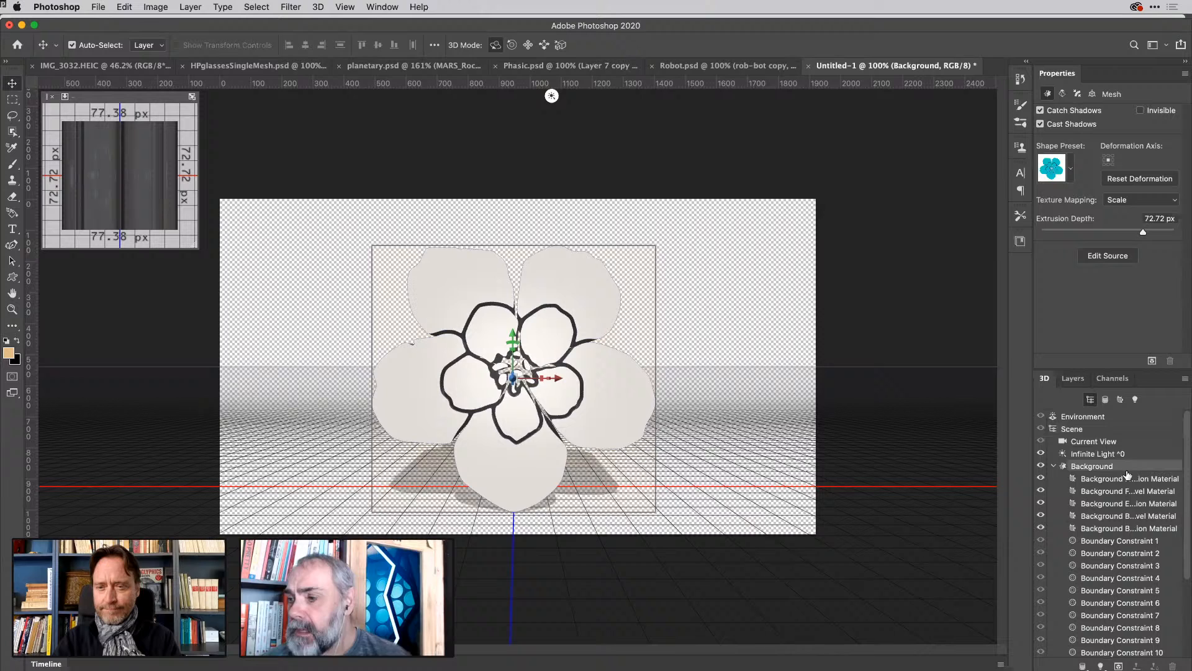
click(1055, 466)
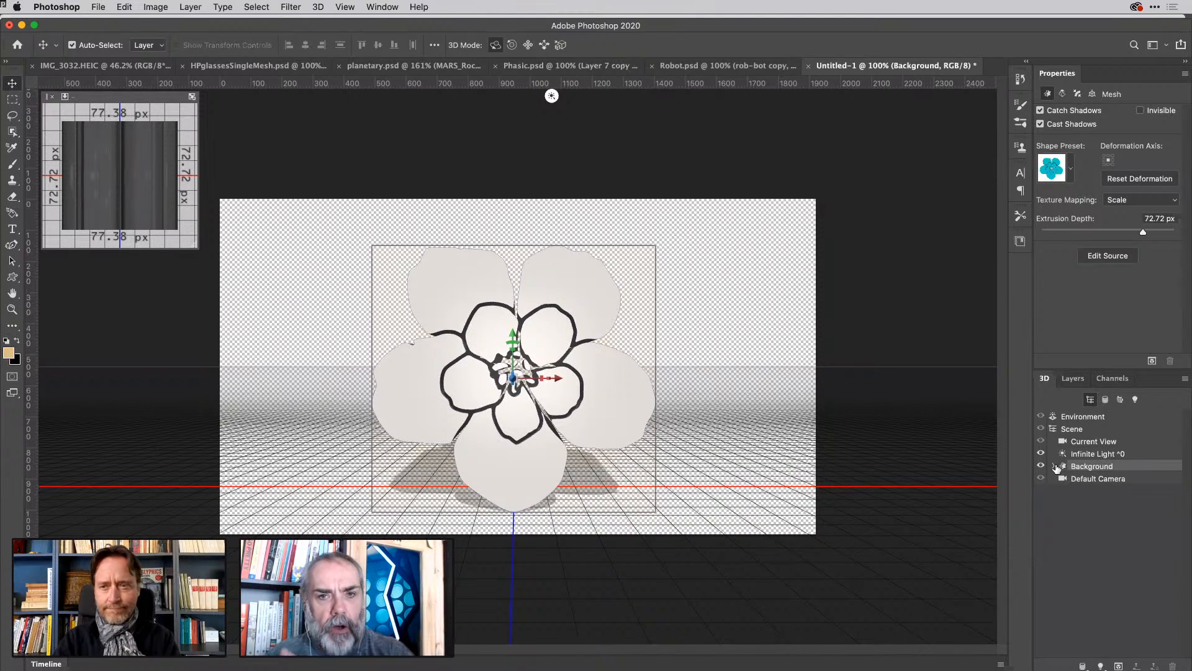
click(1079, 380)
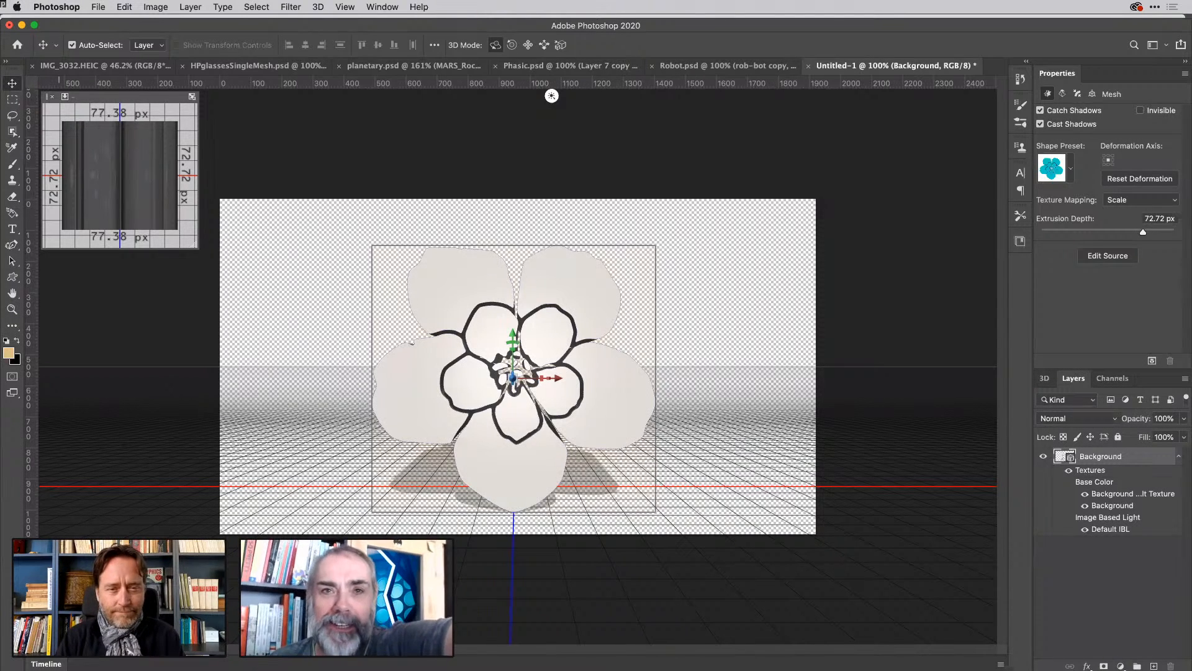
Turn the view to see the extruded flower's side and reduce its extrusion depth to 9.8 px.
mouse_move(53, 668)
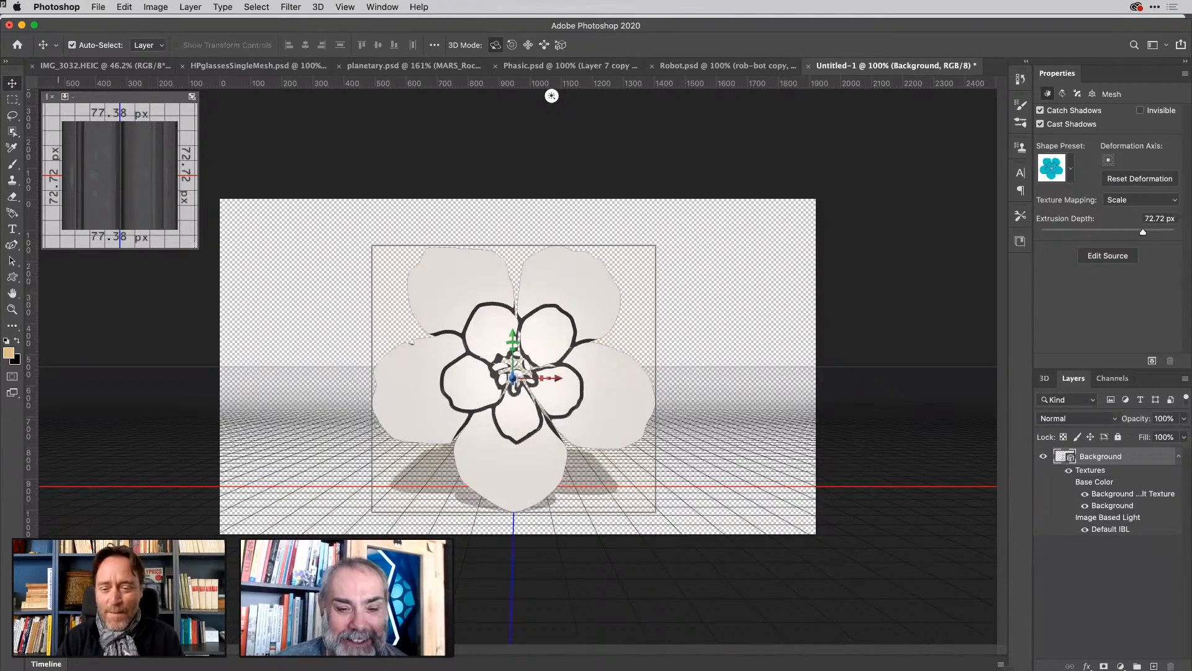
drag(551, 95, 847, 96)
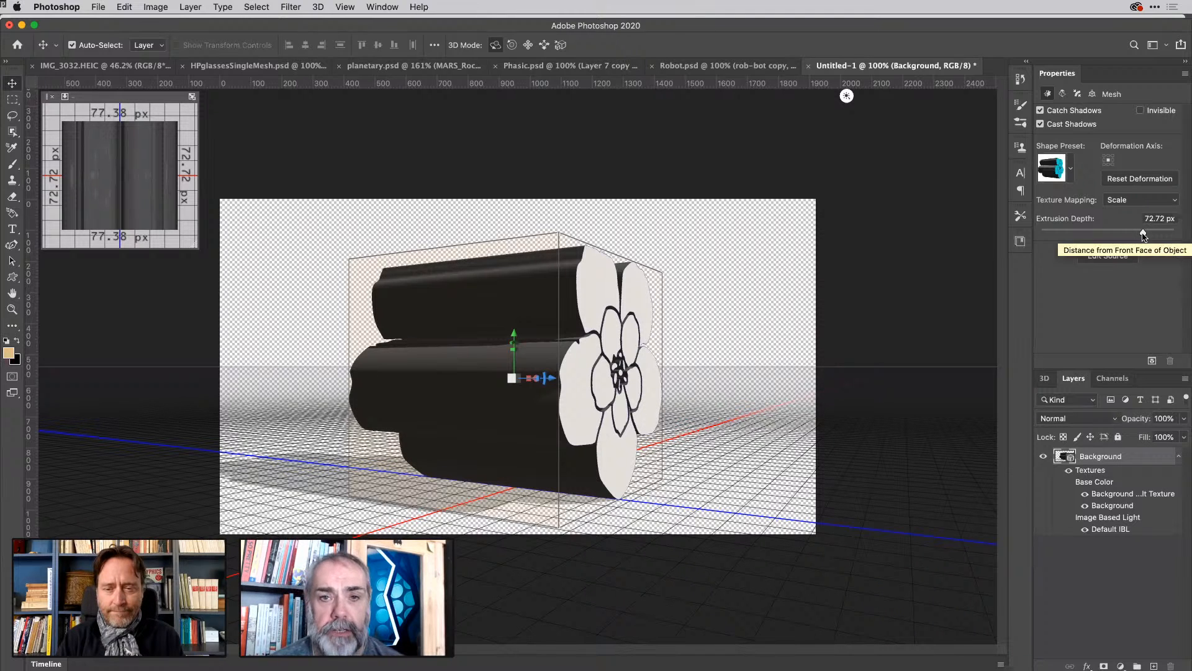
drag(1145, 235, 1115, 235)
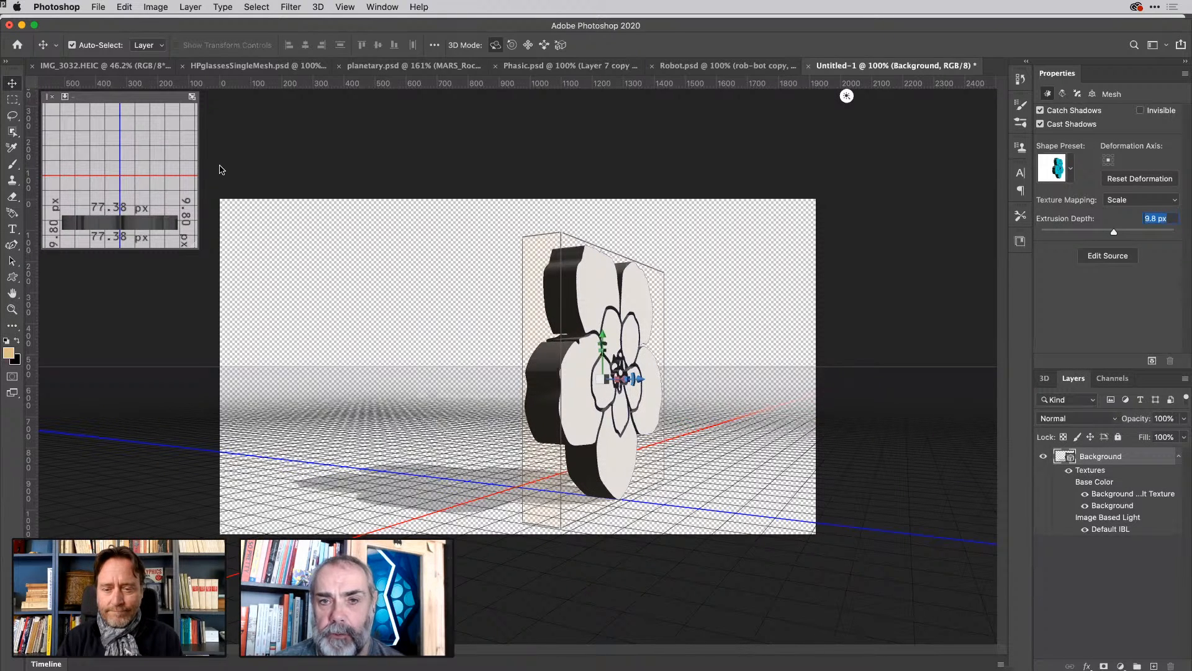
Lay the flower flat with an X rotation of exactly 90° and move it to the ground.
drag(125, 207, 112, 166)
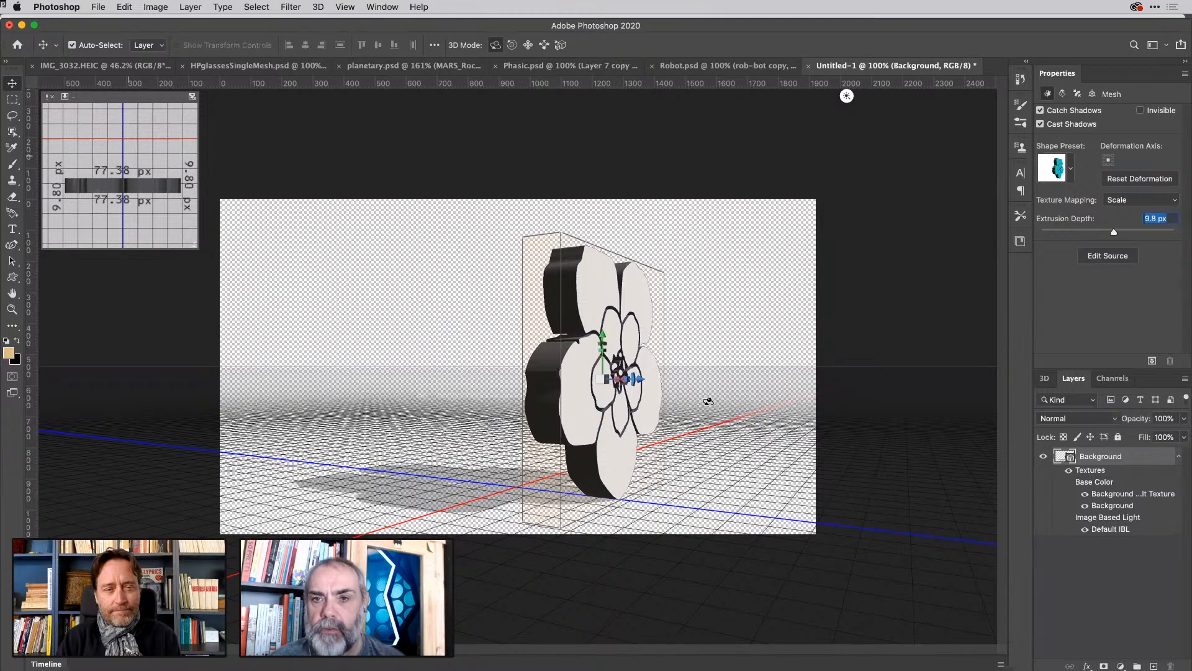
click(634, 380)
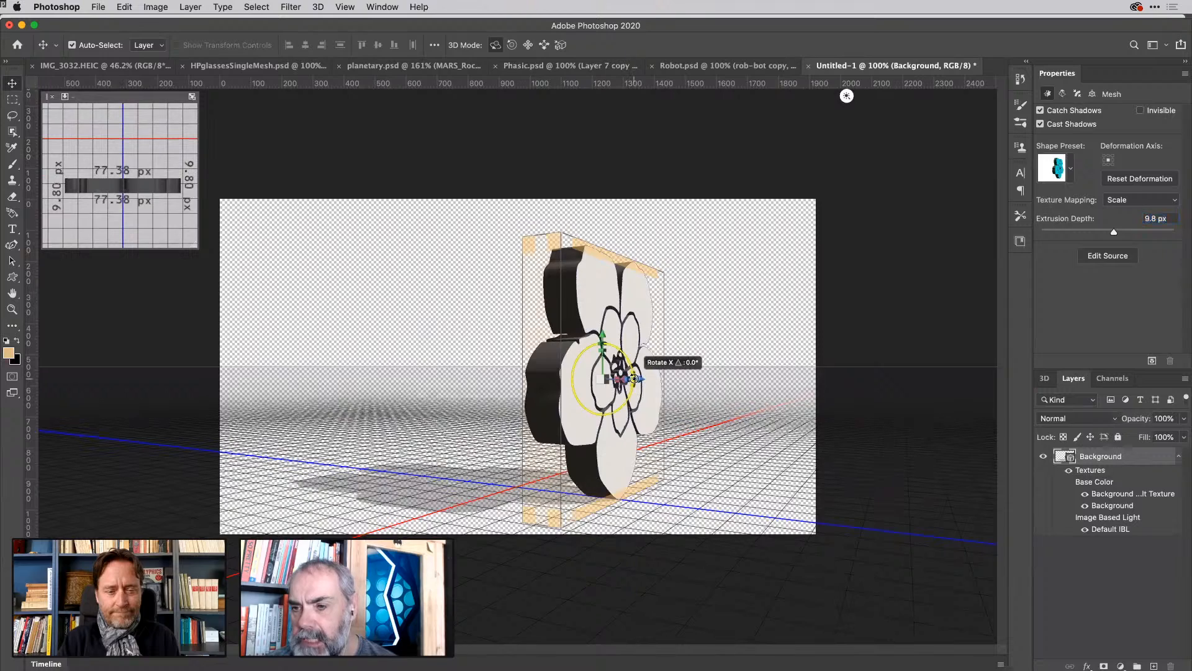
drag(630, 365, 601, 335)
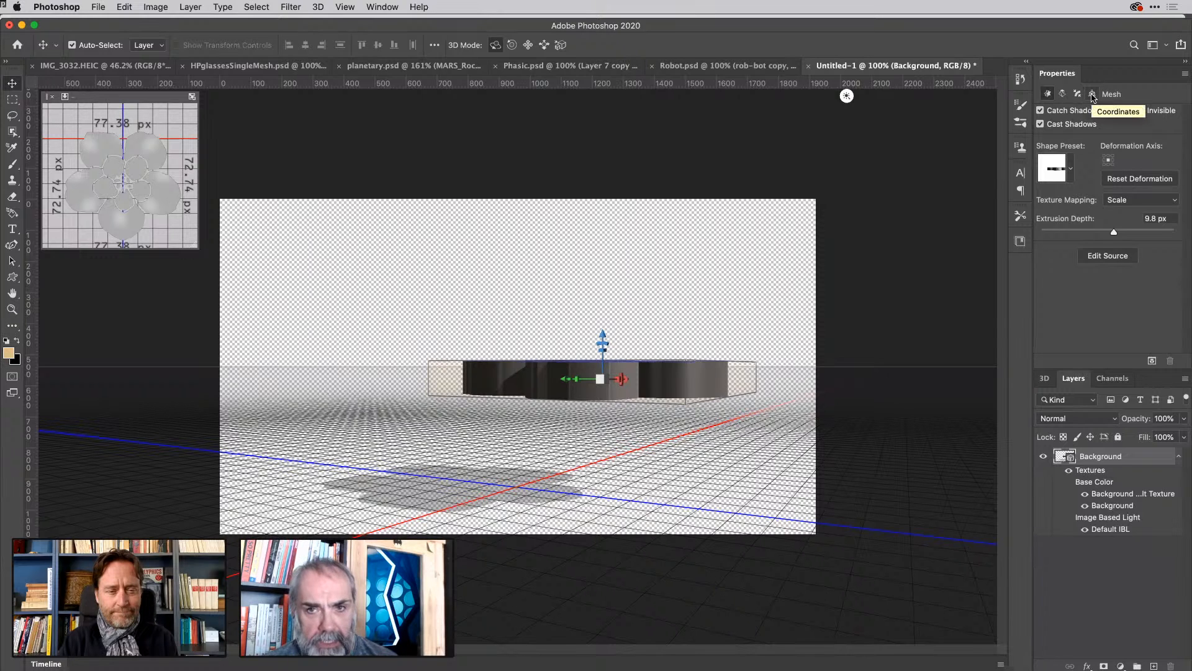
click(1092, 93)
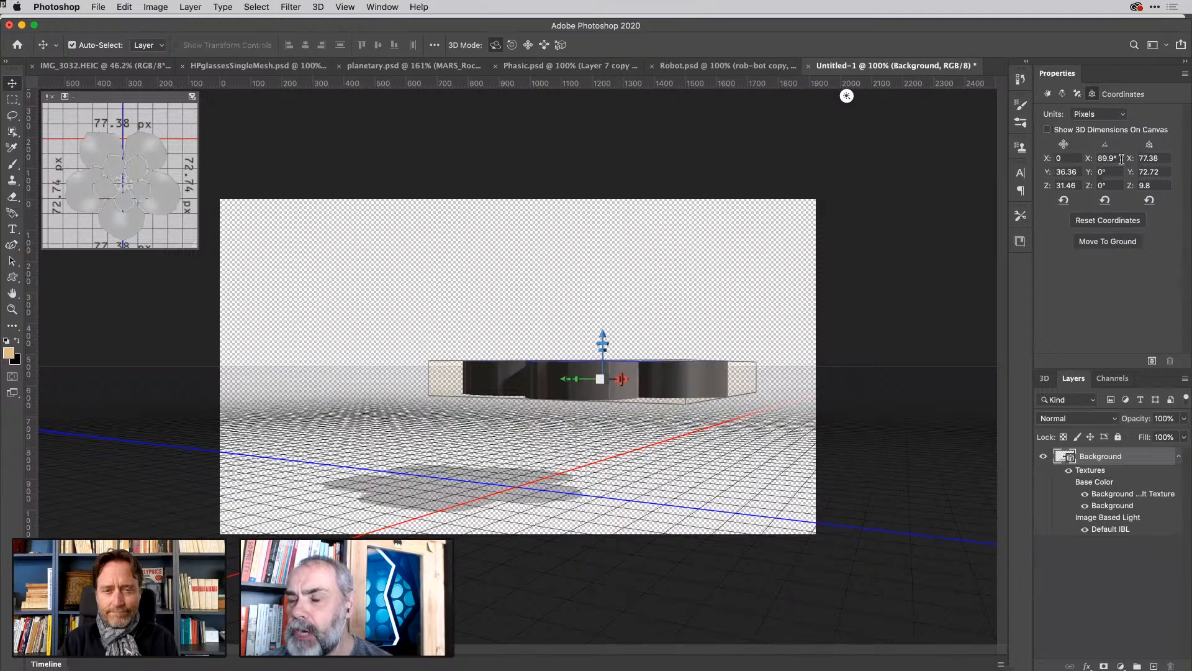
drag(1117, 158, 1095, 160)
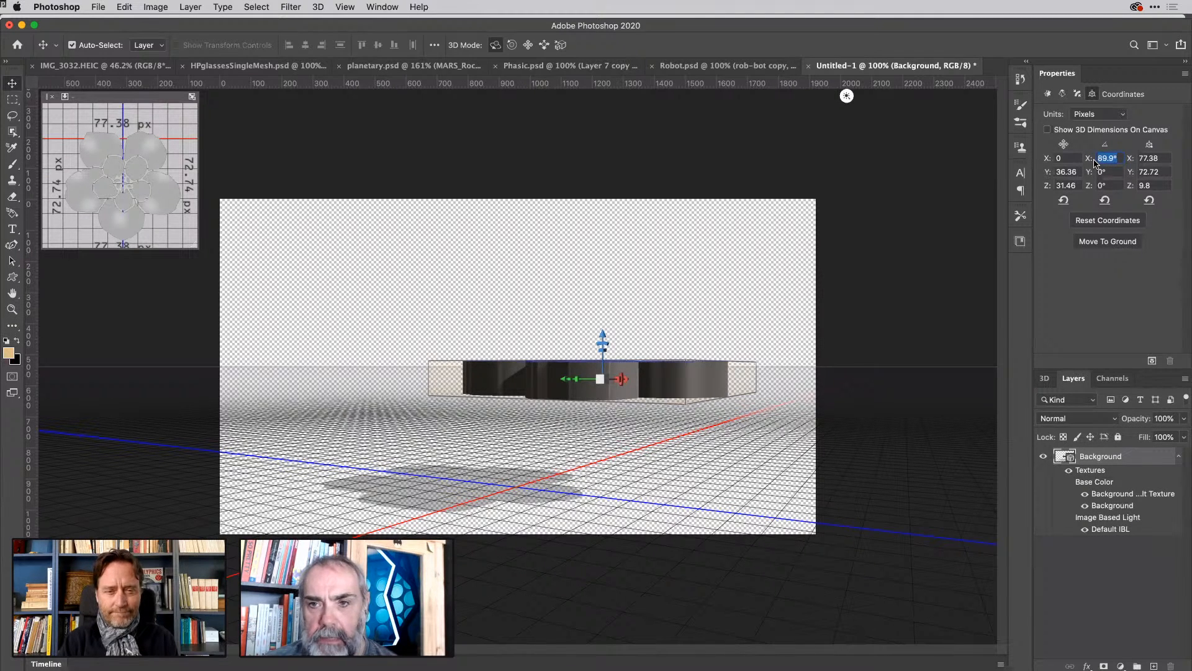
text(90)
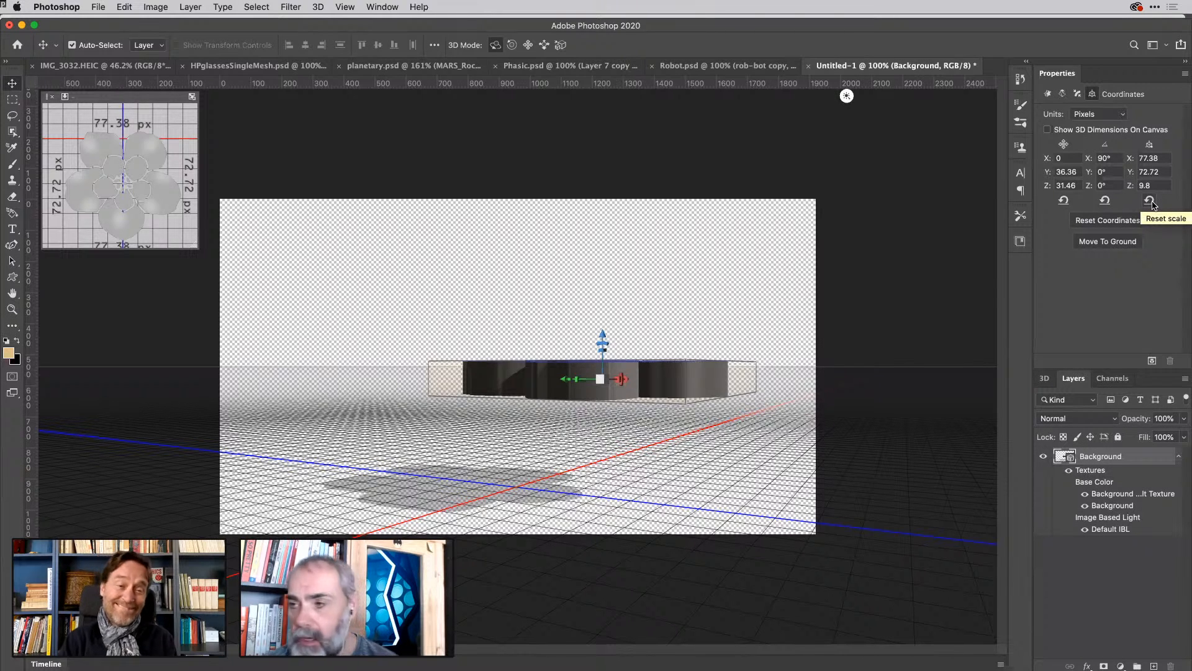
click(1116, 243)
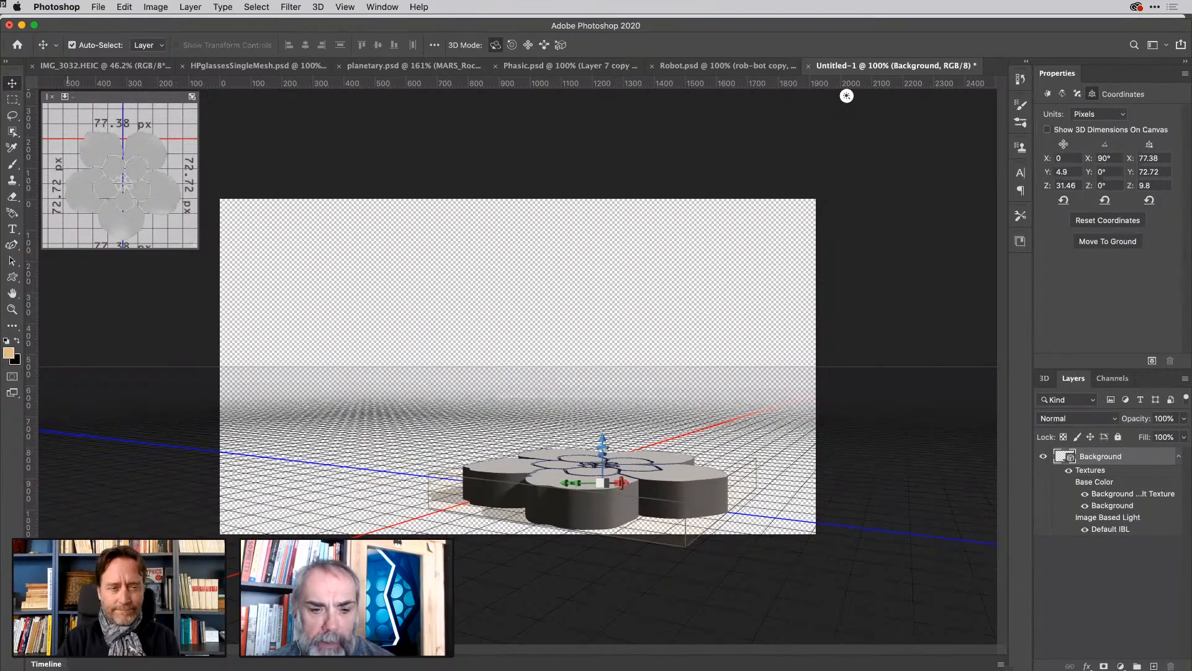
Pan, dolly and orbit the 3D camera to a low close-up of the flower's edge.
mouse_move(847, 96)
mouse_down()
mouse_move(963, 95)
mouse_move(809, 96)
mouse_move(986, 96)
mouse_move(872, 95)
mouse_move(986, 98)
mouse_move(989, 136)
mouse_move(867, 96)
mouse_up()
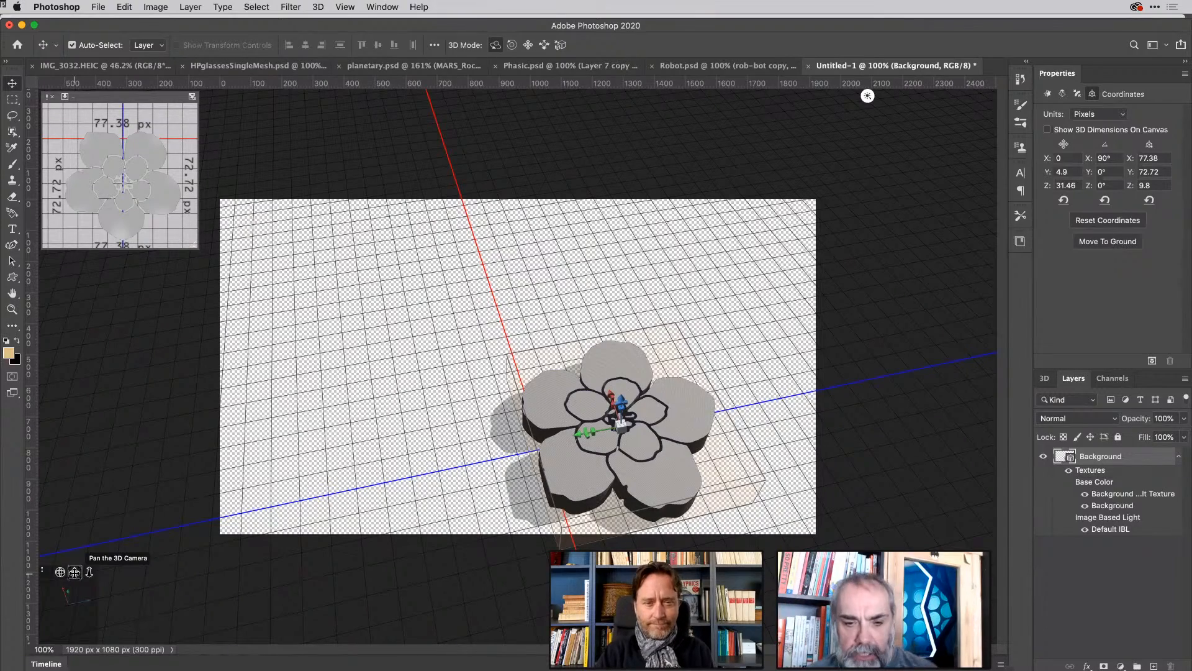
drag(75, 571, 60, 546)
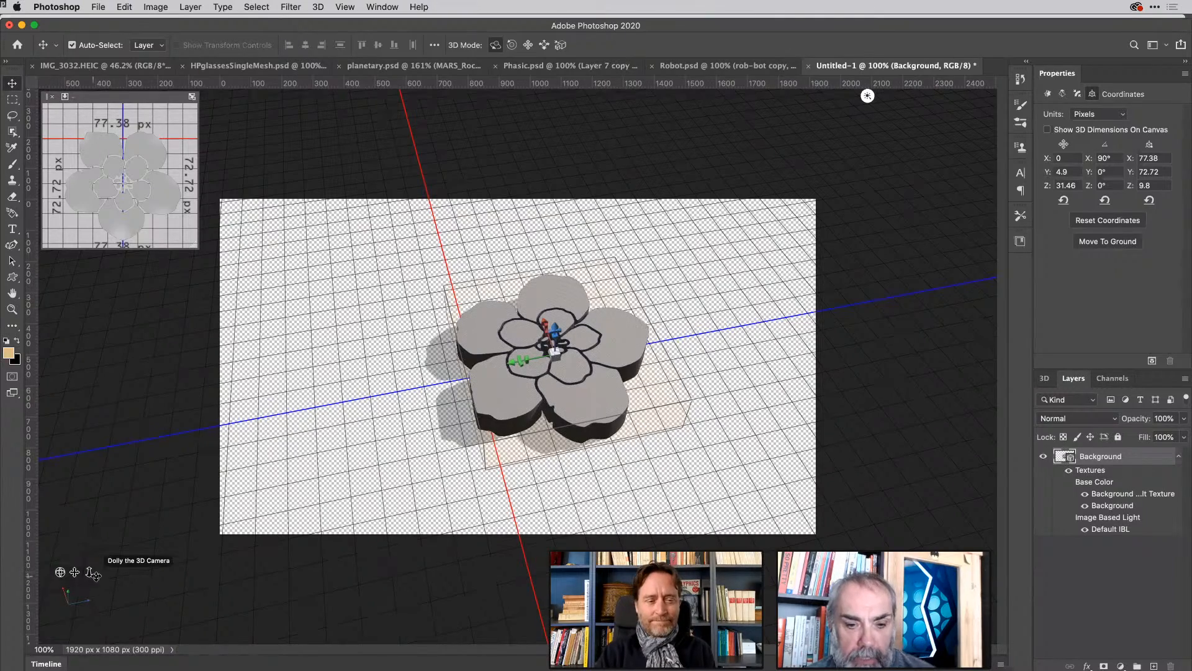
drag(88, 554, 168, 653)
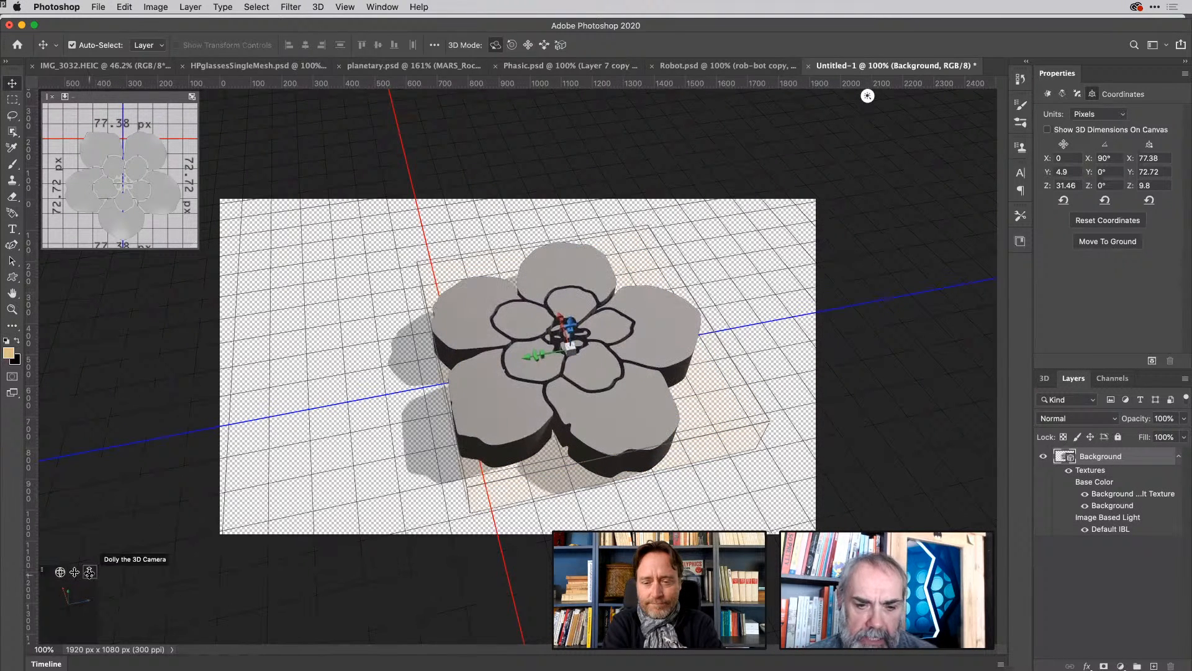
drag(61, 572, 101, 623)
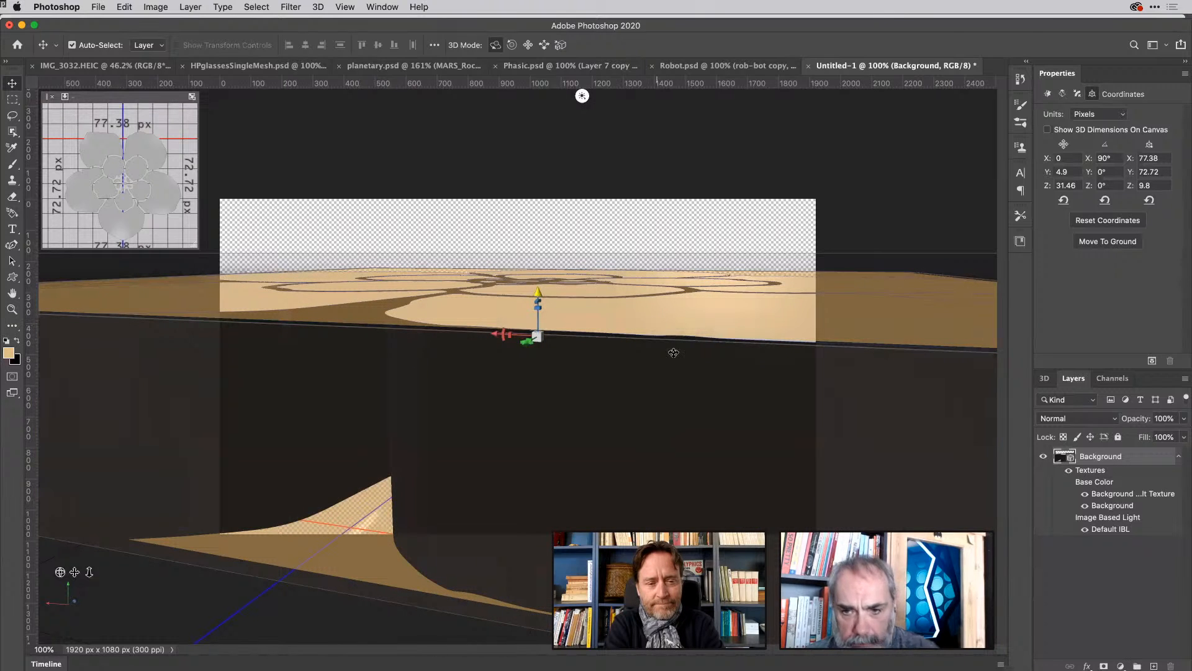
Select the flower mesh and set its cap deformation to both the front and back sides.
click(753, 303)
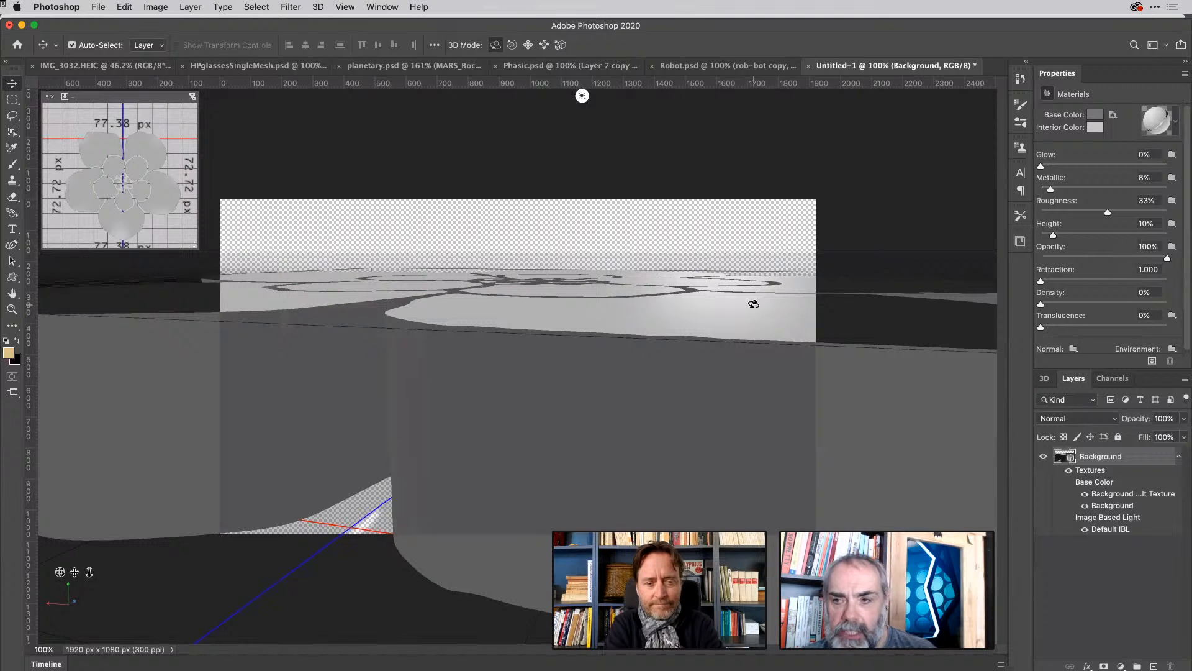
click(754, 304)
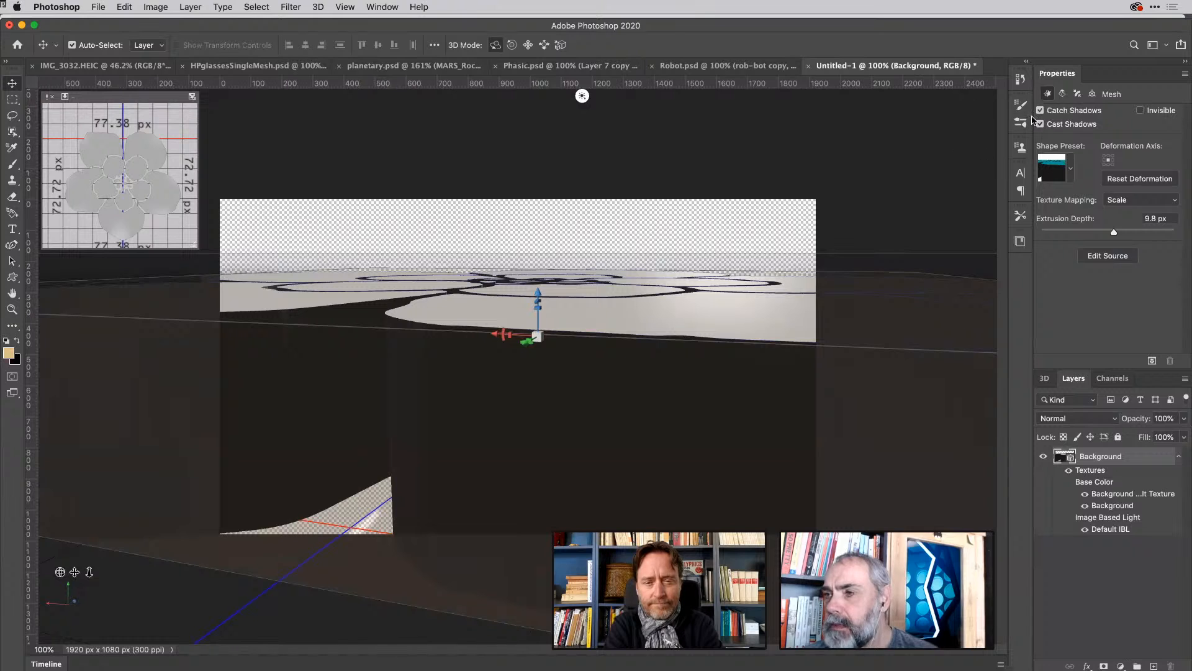
click(1077, 94)
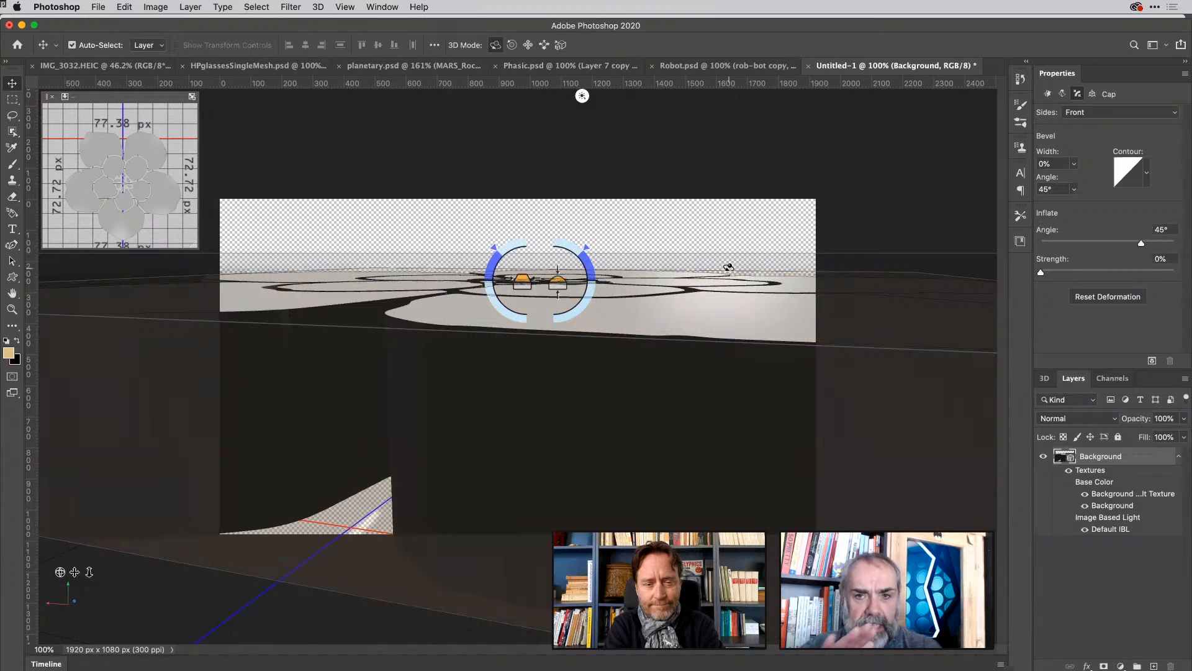
click(1159, 113)
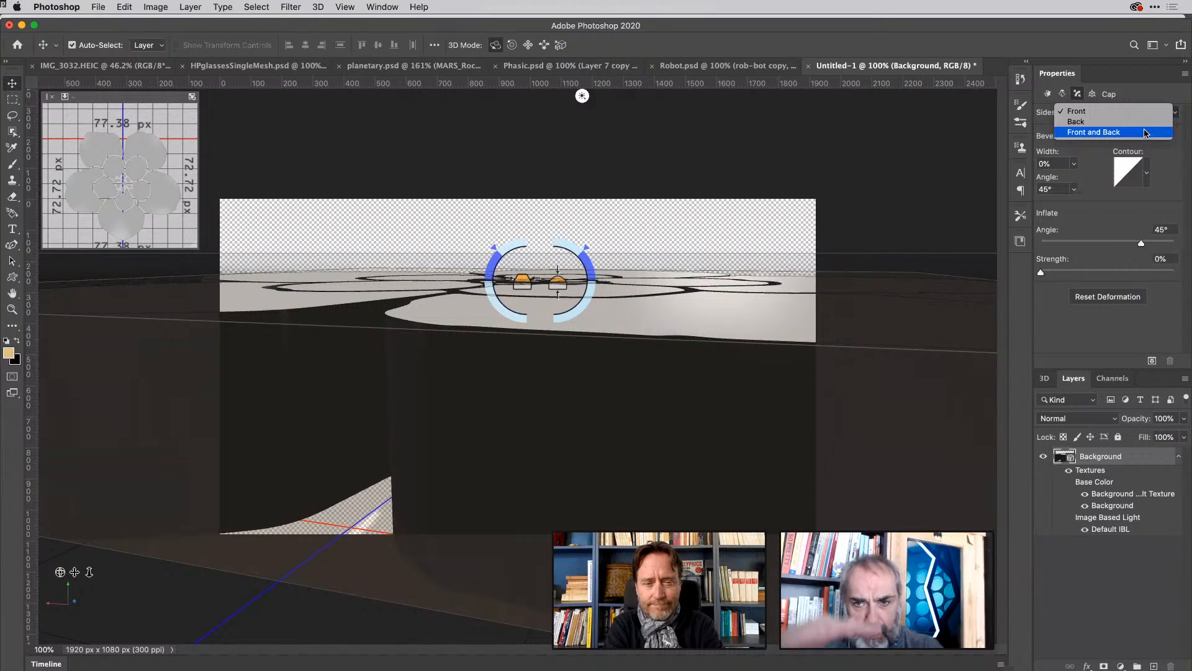
click(1146, 133)
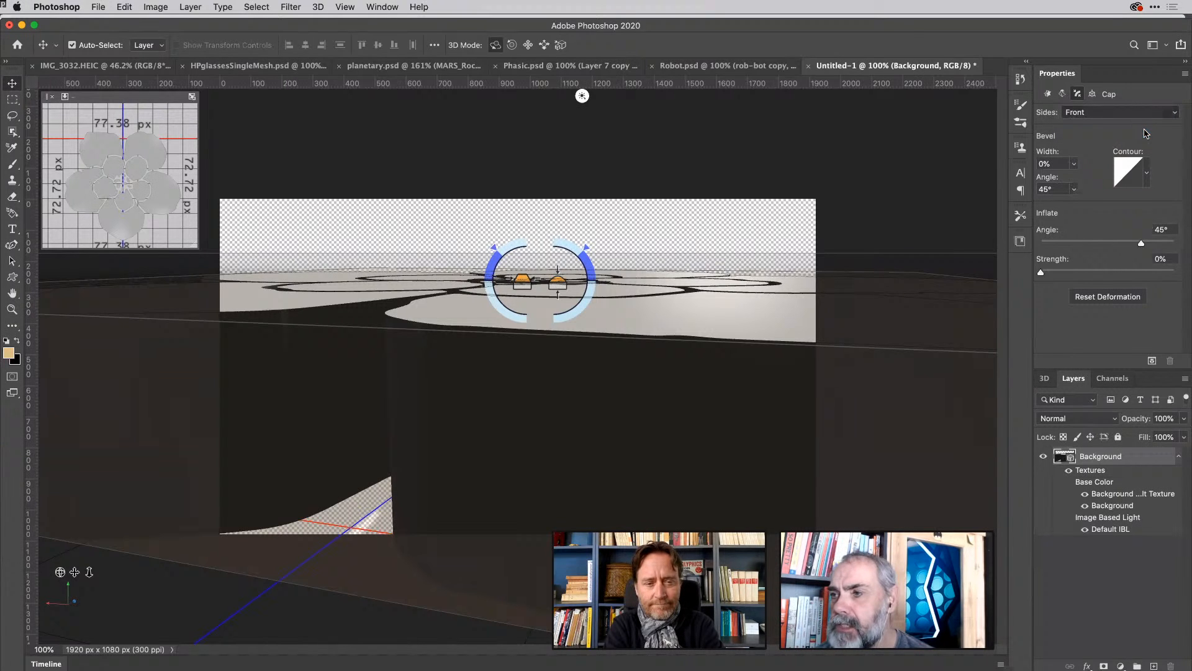
Bevel the flower's front and back caps with a 13% width and a 42° angle.
click(1074, 164)
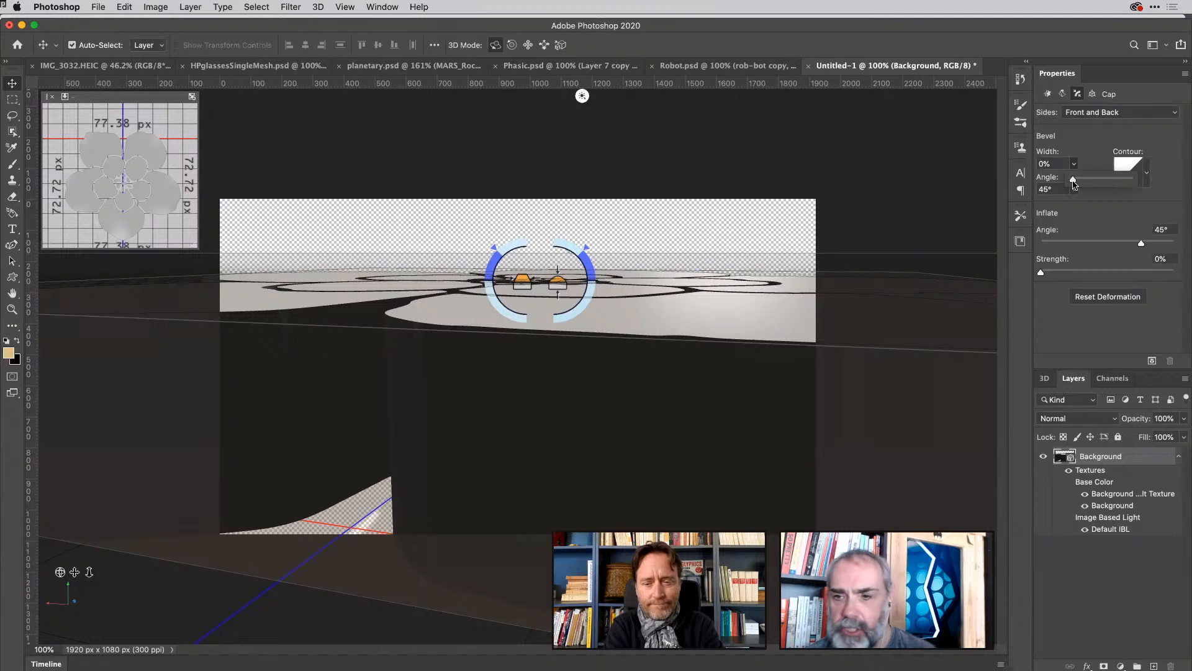
drag(1073, 183, 1080, 184)
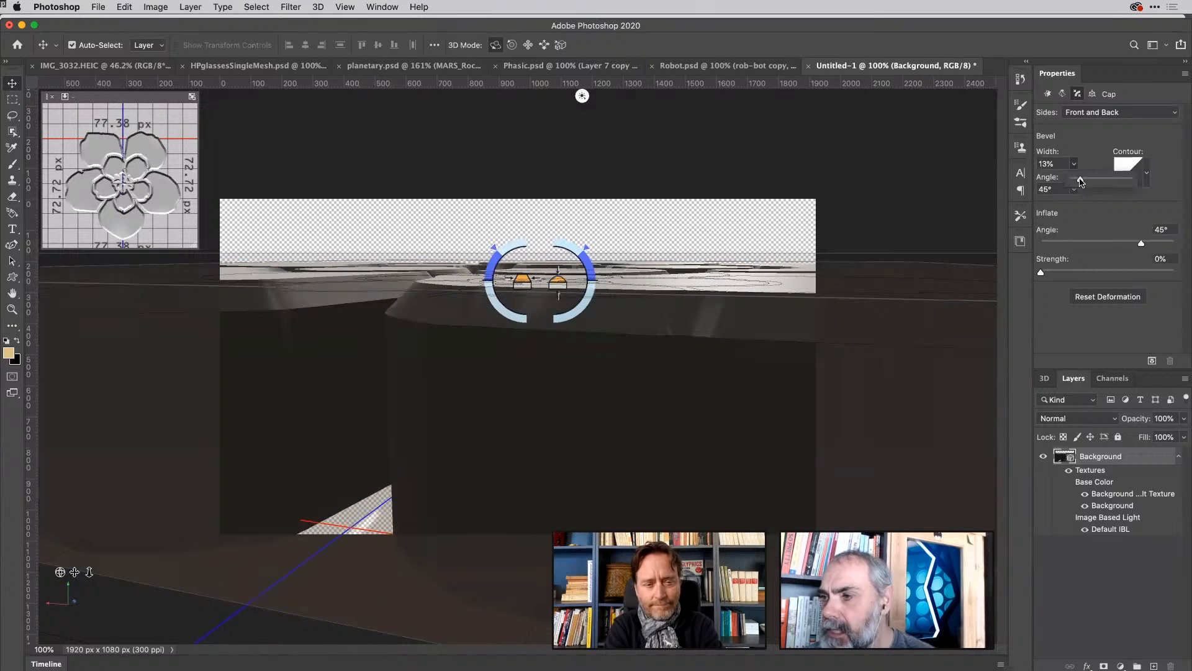
drag(1080, 179, 1082, 183)
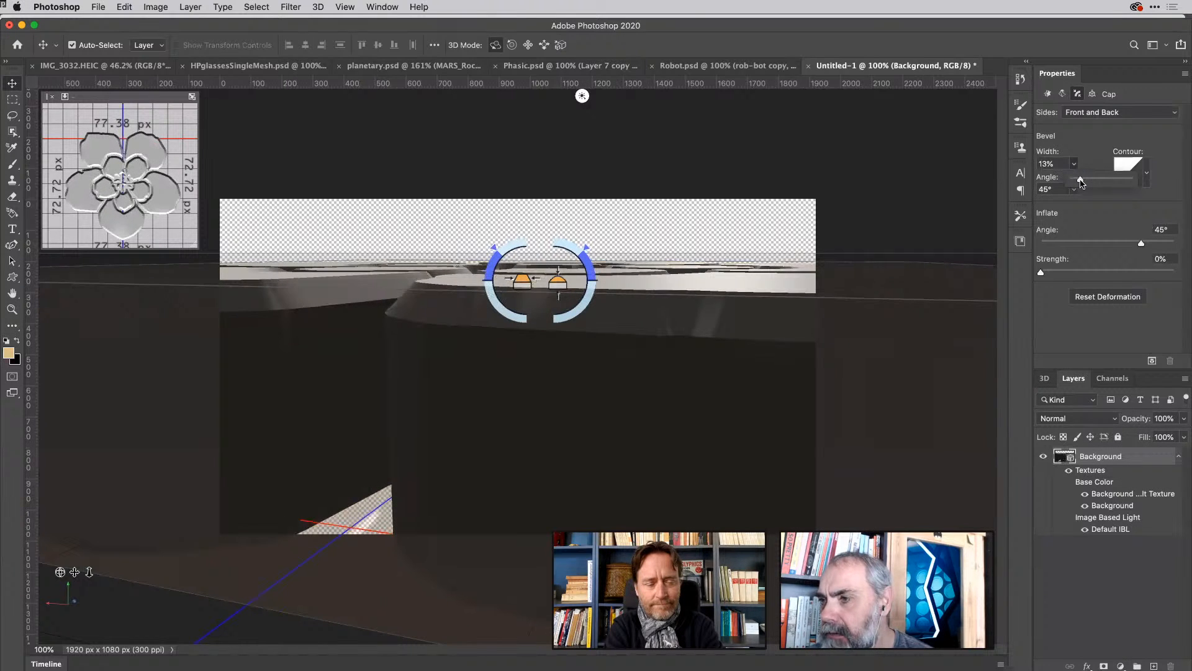
click(1102, 149)
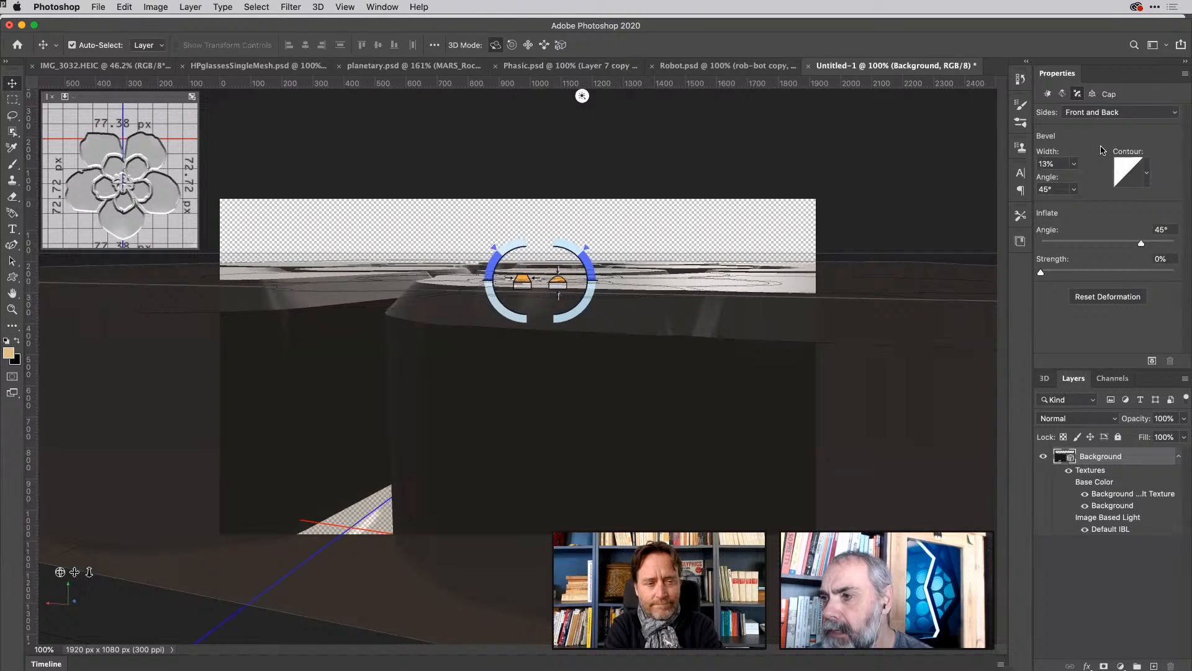
click(1075, 190)
drag(1086, 207, 1084, 209)
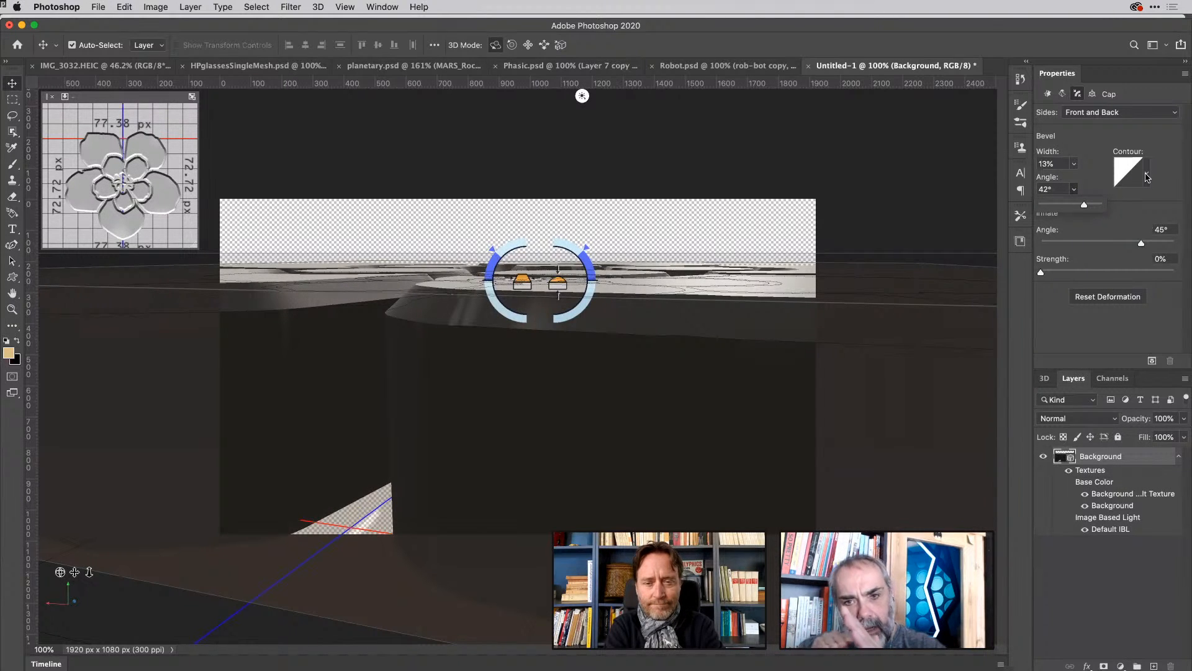
Change the cap bevel's contour to the smooth quarter-round curve preset.
click(1146, 177)
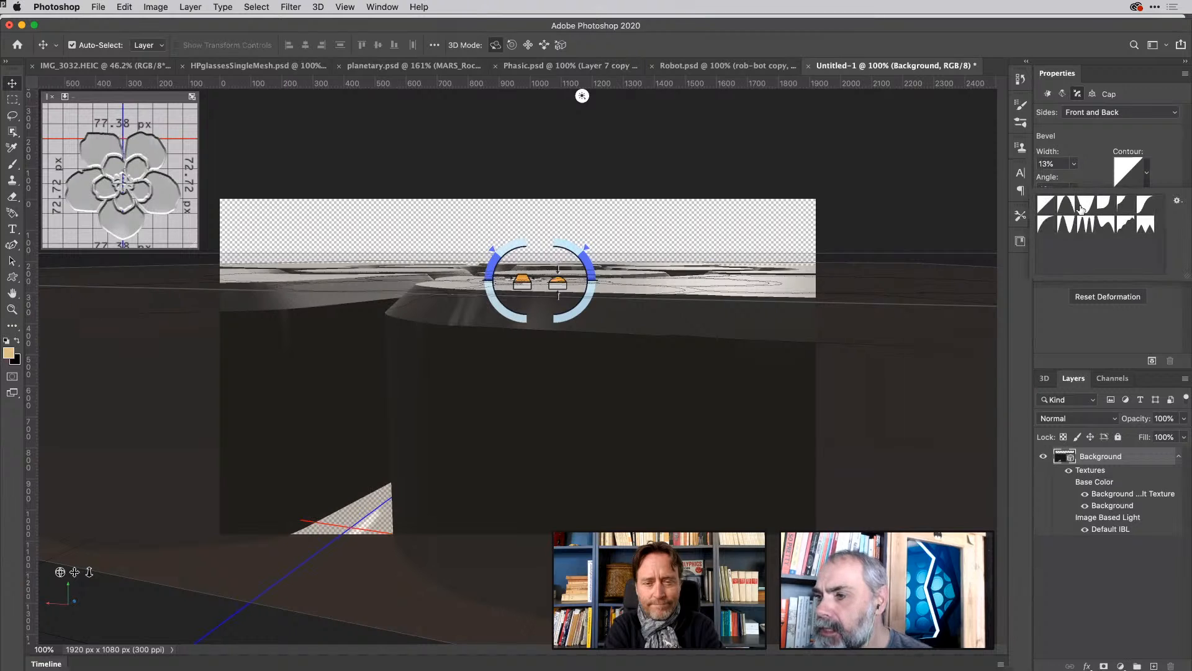
click(1046, 225)
click(1046, 225)
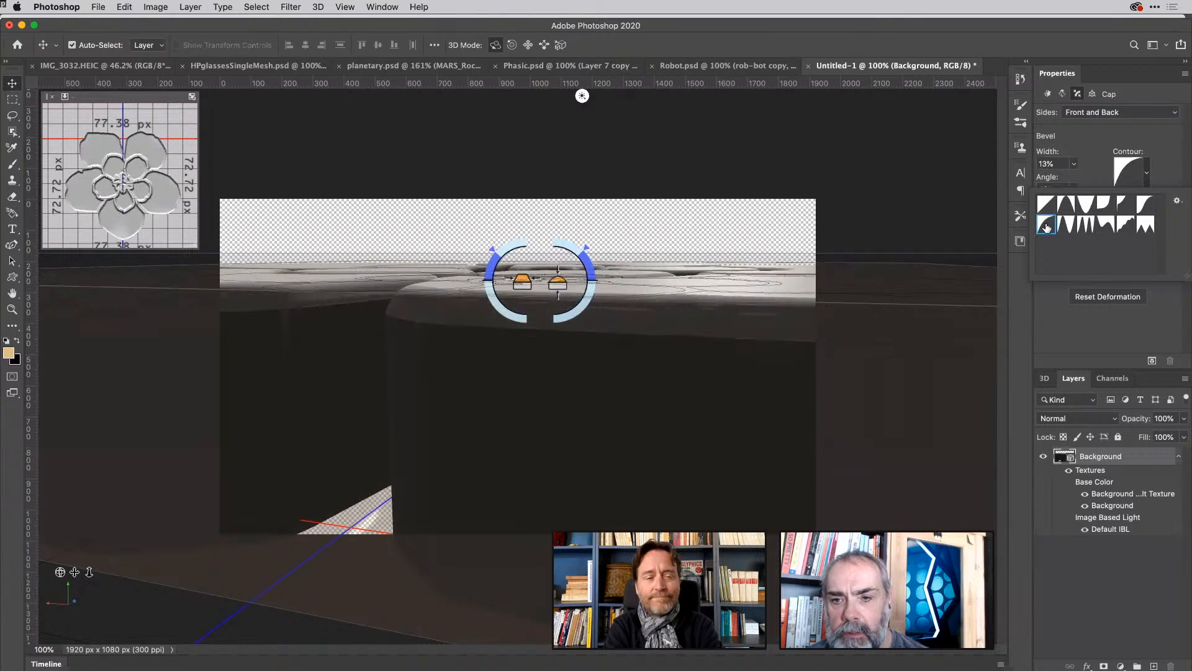
click(1088, 142)
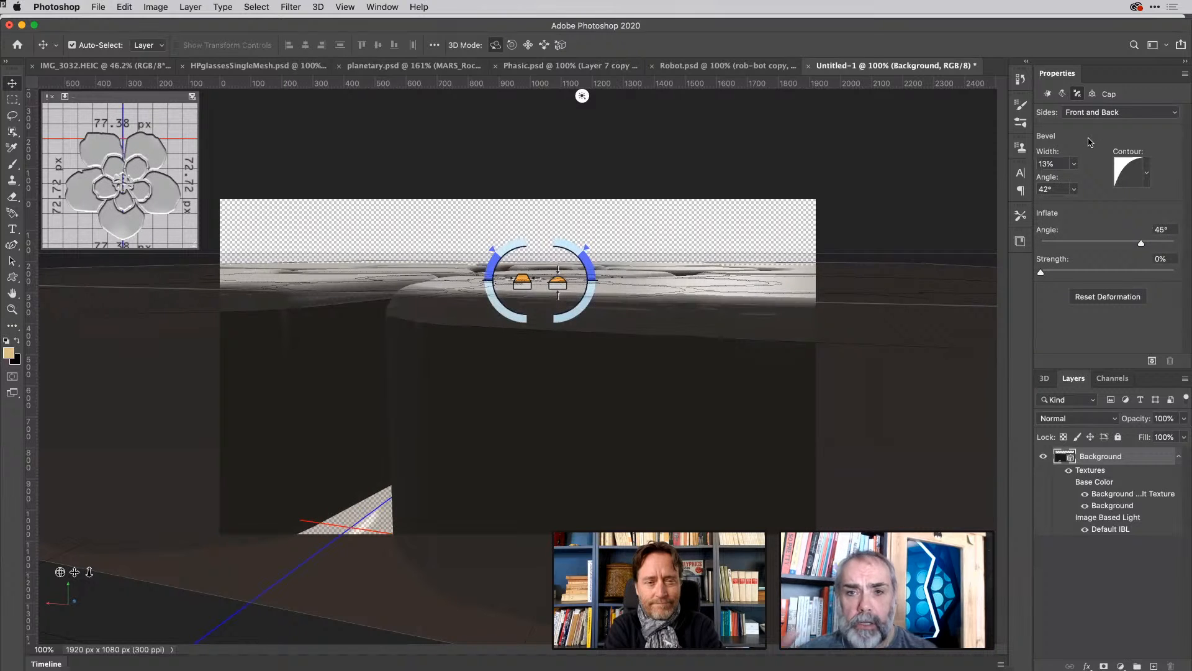
Refine the flower's cap bevel to a 5% width and a 44° angle.
click(1073, 164)
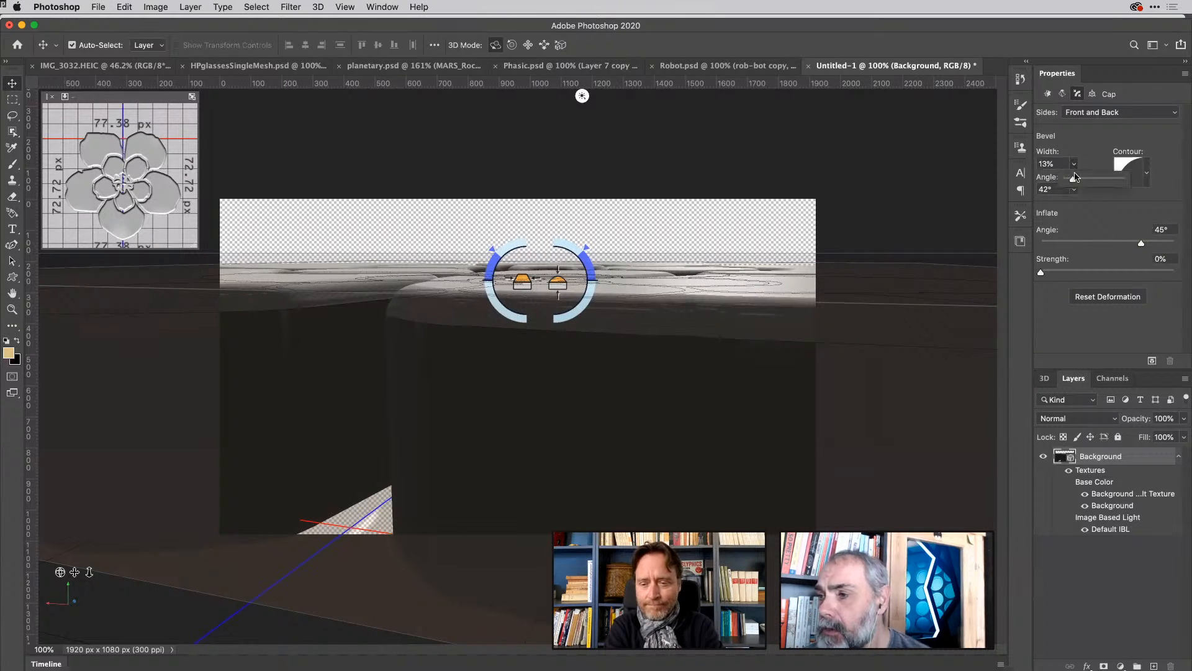
drag(1073, 180, 1069, 182)
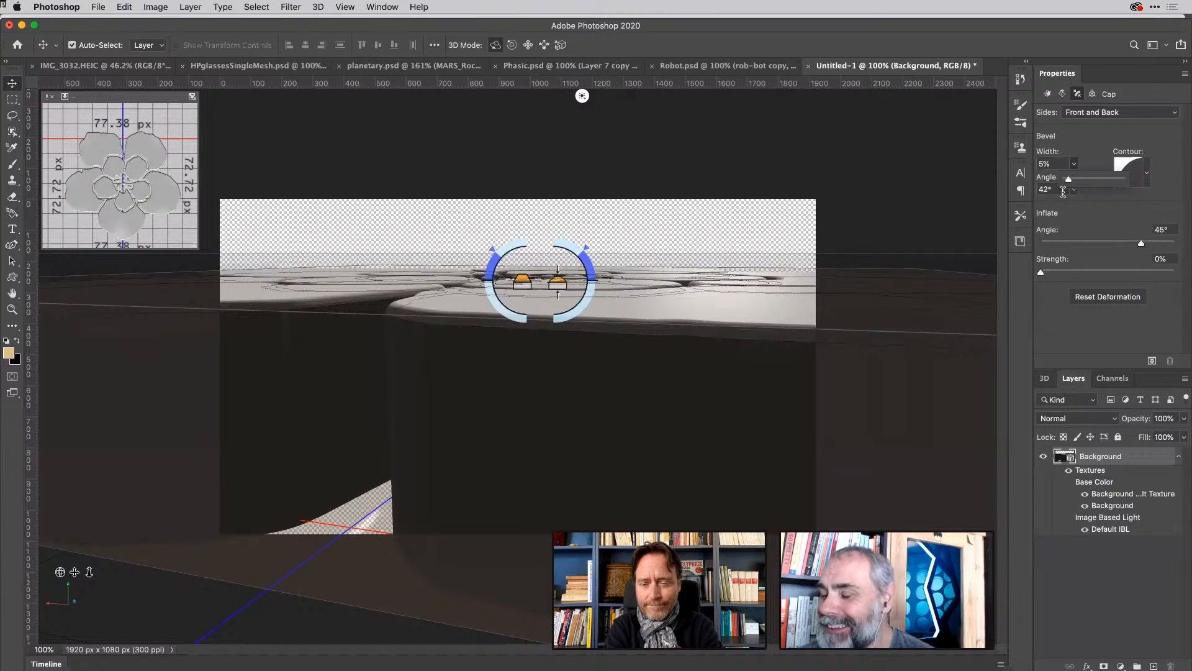
click(1074, 190)
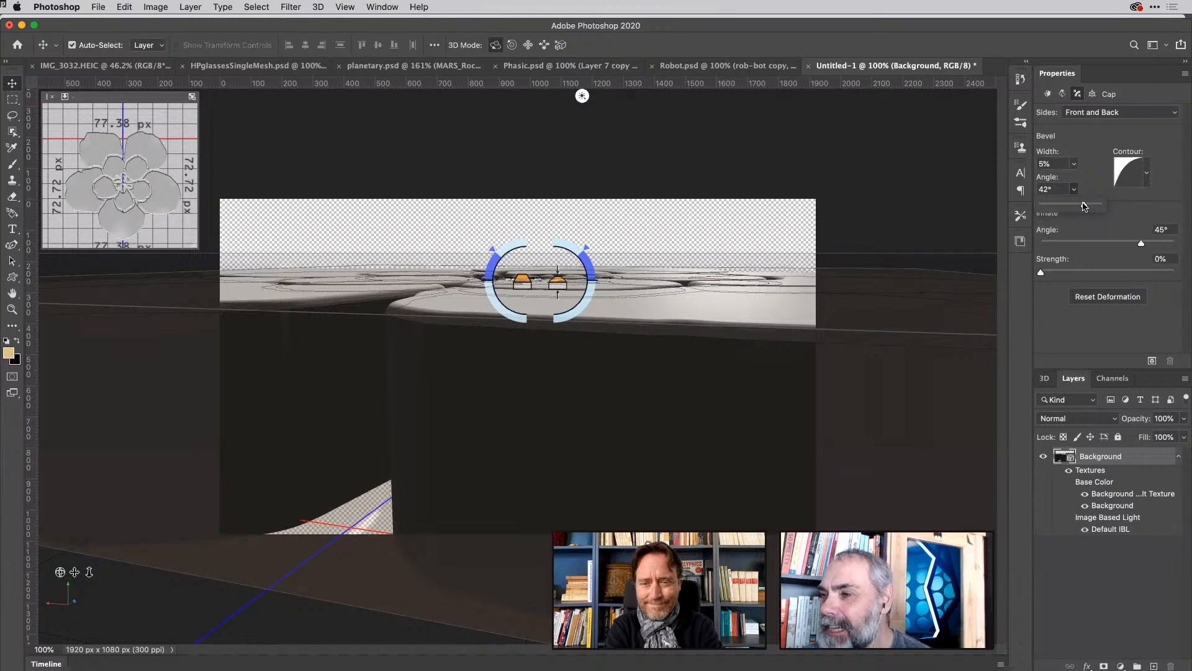
drag(1085, 207, 1085, 207)
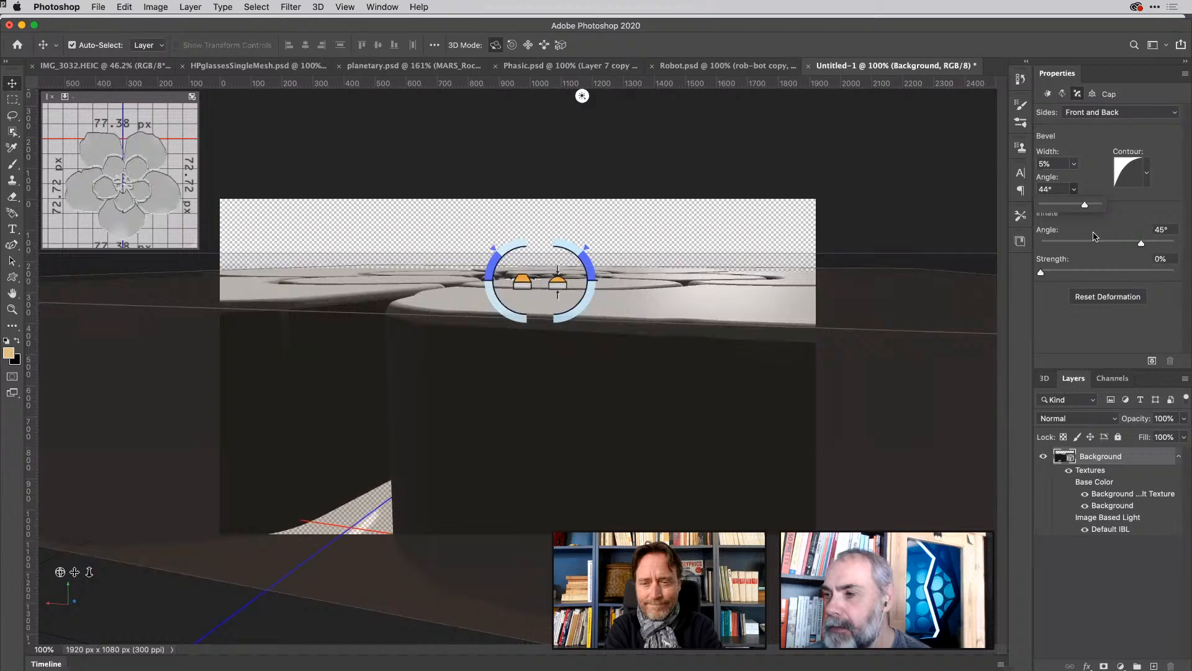
click(1146, 209)
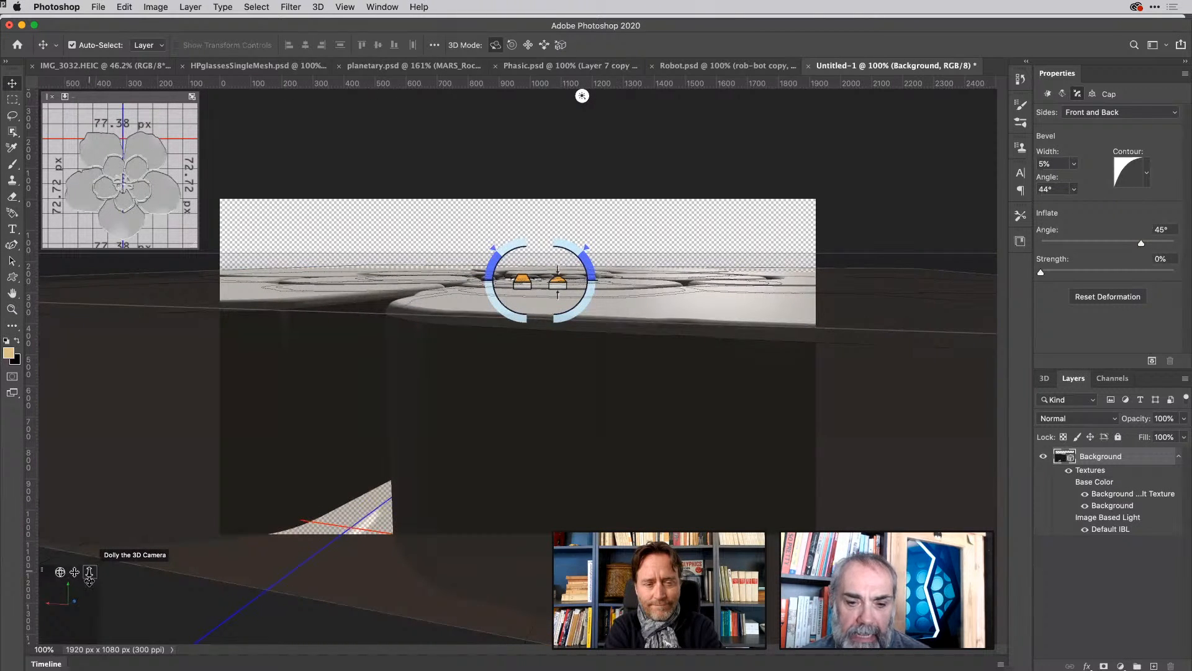
Dolly the 3D camera back from the flower and open the scene's Environment settings.
drag(90, 575, 94, 554)
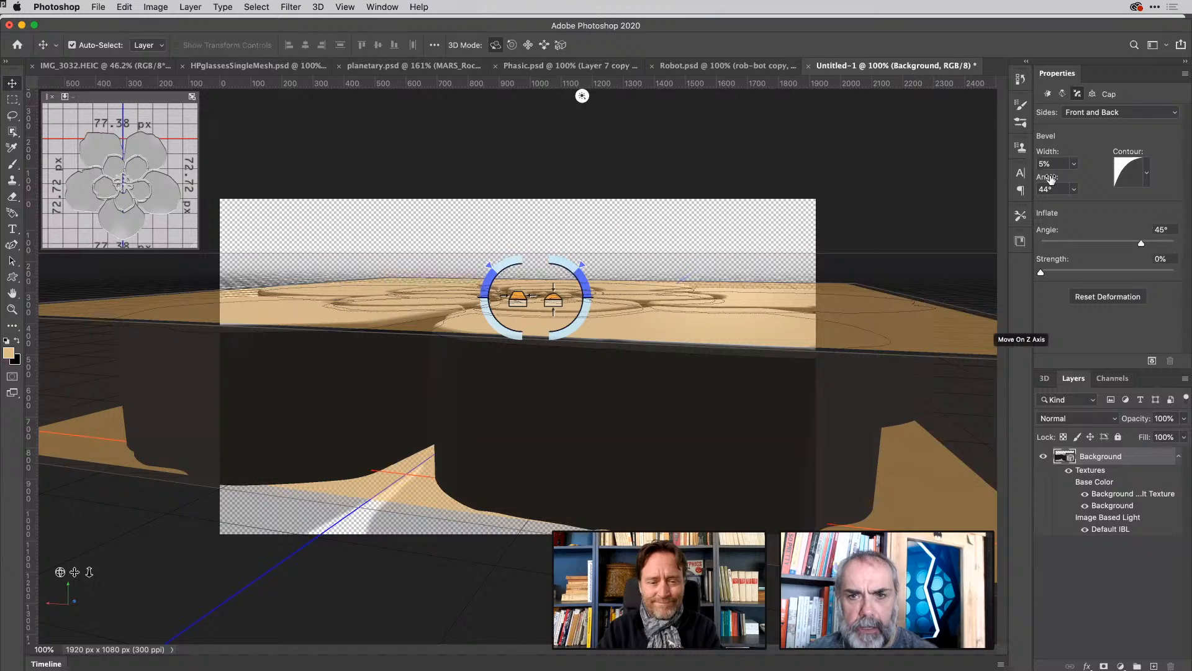
click(1045, 379)
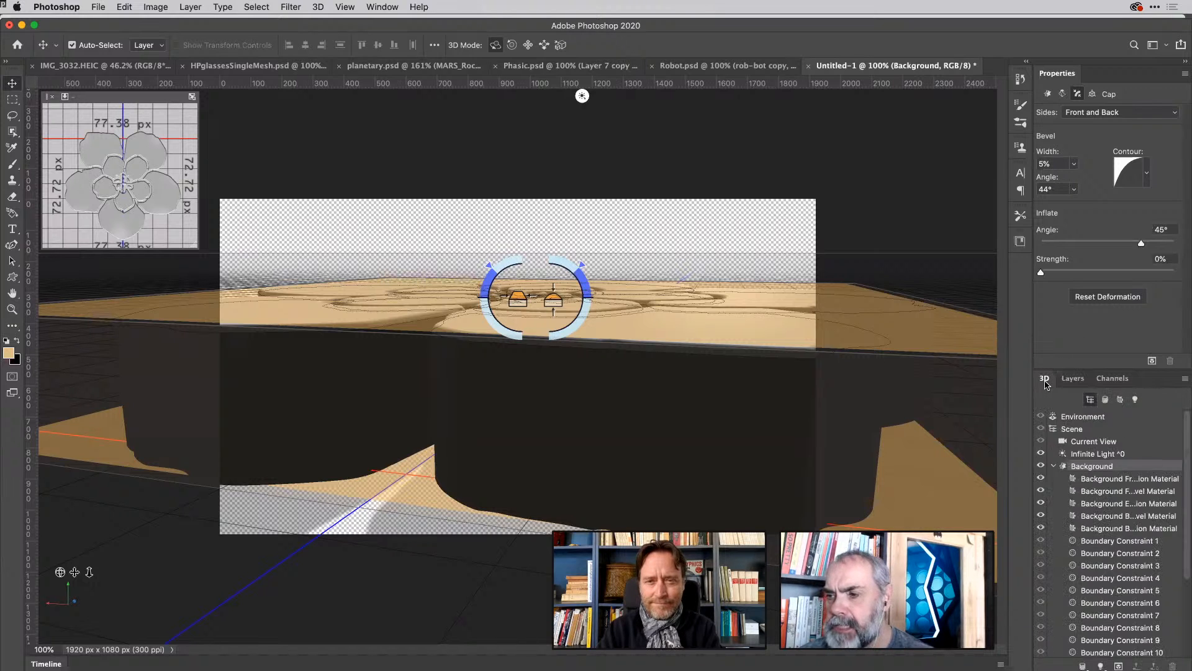
click(1083, 417)
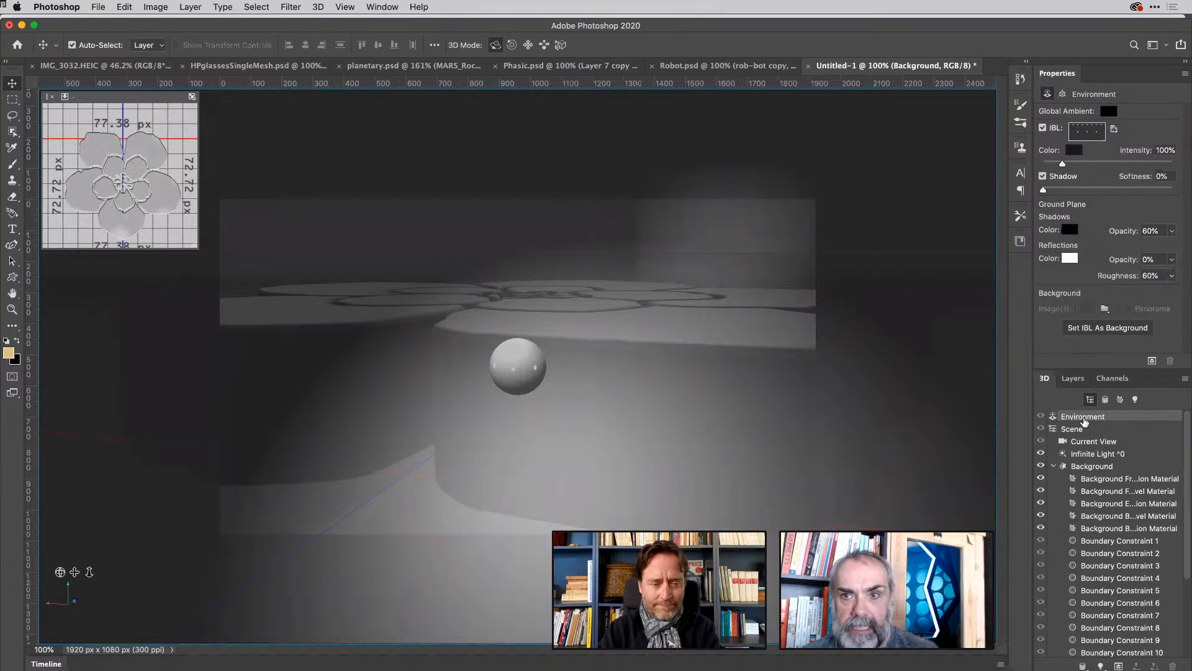
Review the Scene and camera settings and switch the 3D camera to the Default view.
click(1078, 430)
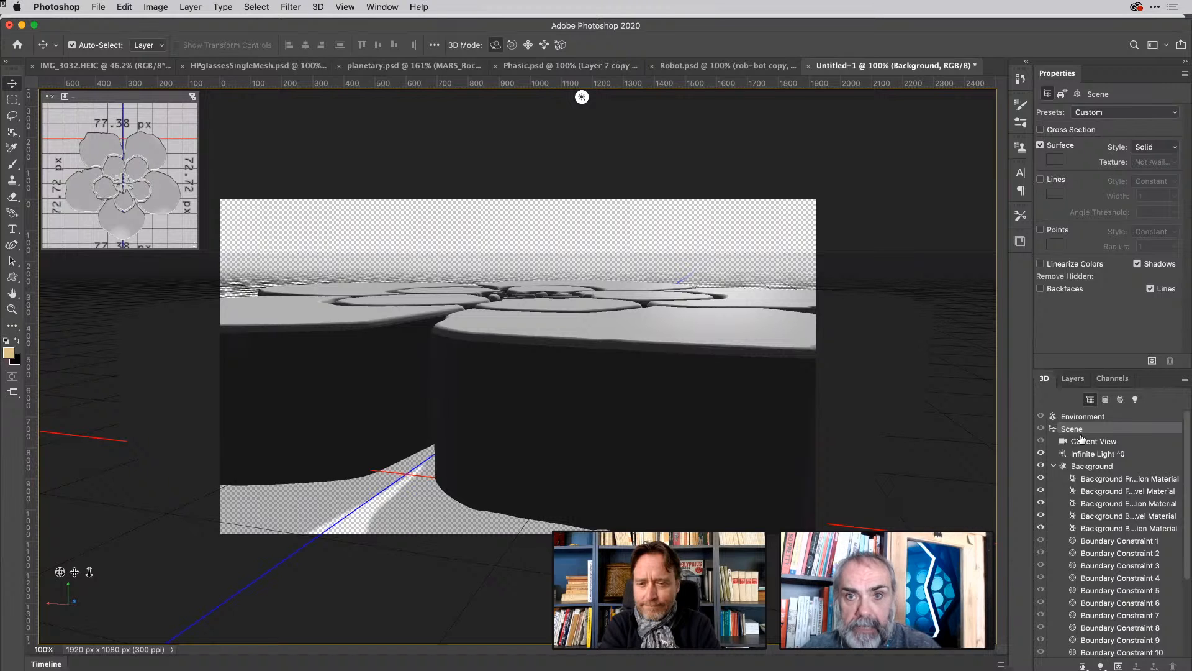
click(1087, 443)
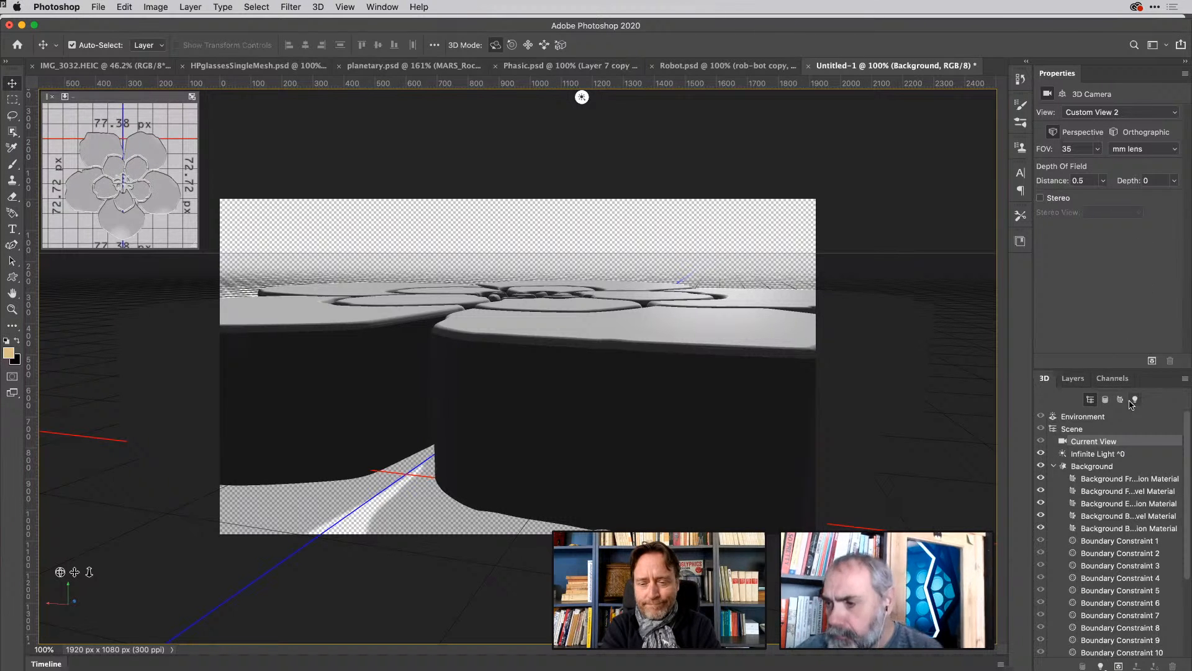
click(1073, 378)
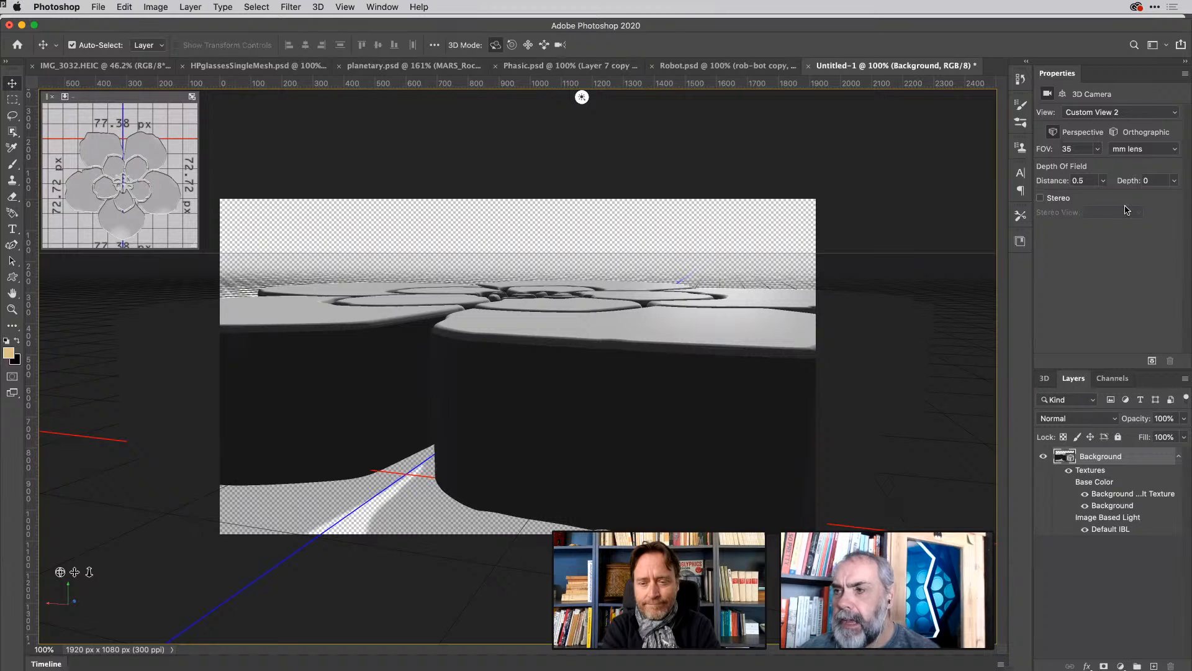
click(1044, 378)
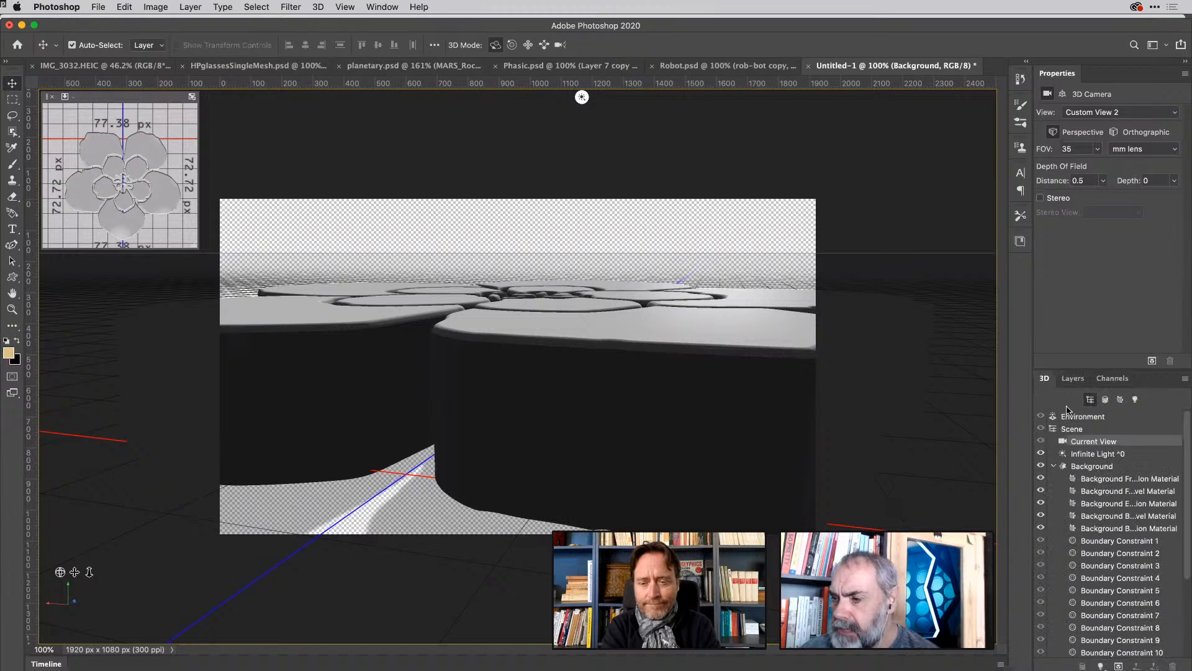
click(1091, 467)
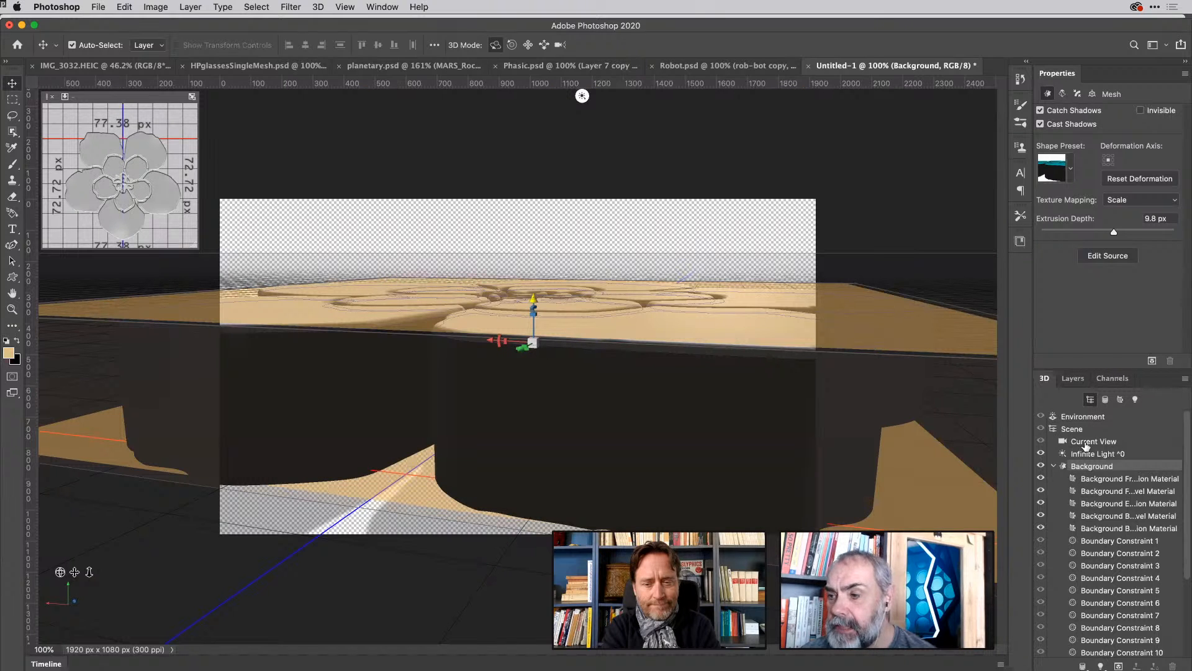
click(1085, 442)
click(1175, 114)
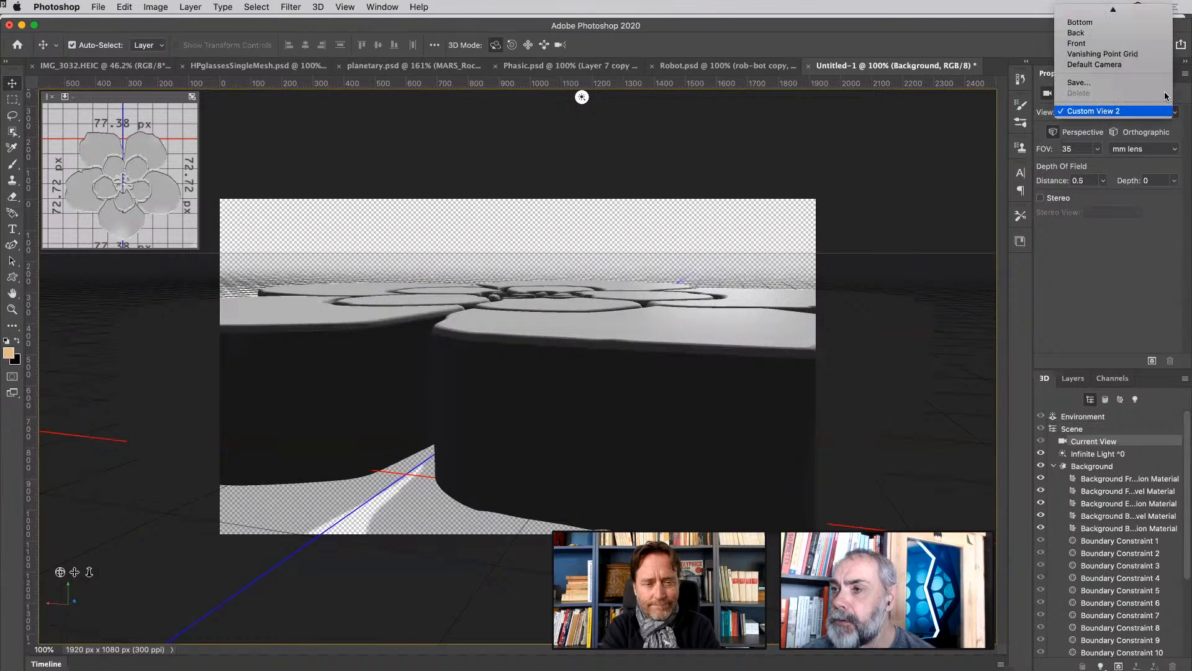
click(1119, 10)
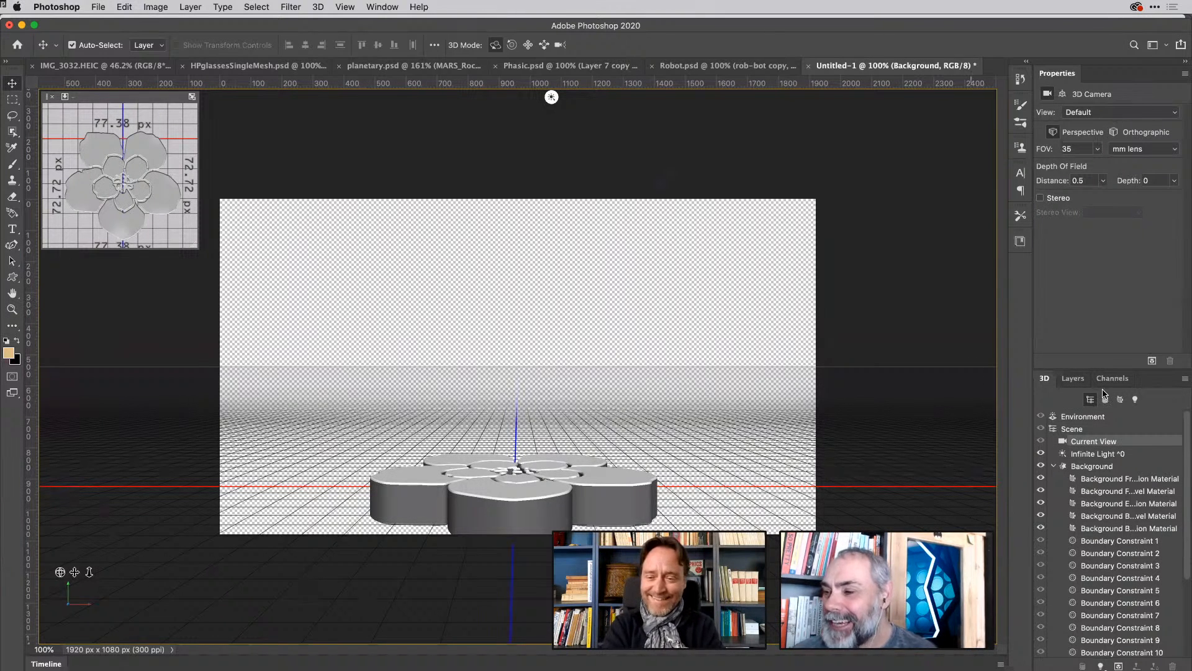
Collapse the Background mesh in the 3D scene and rename it "flower".
click(1091, 466)
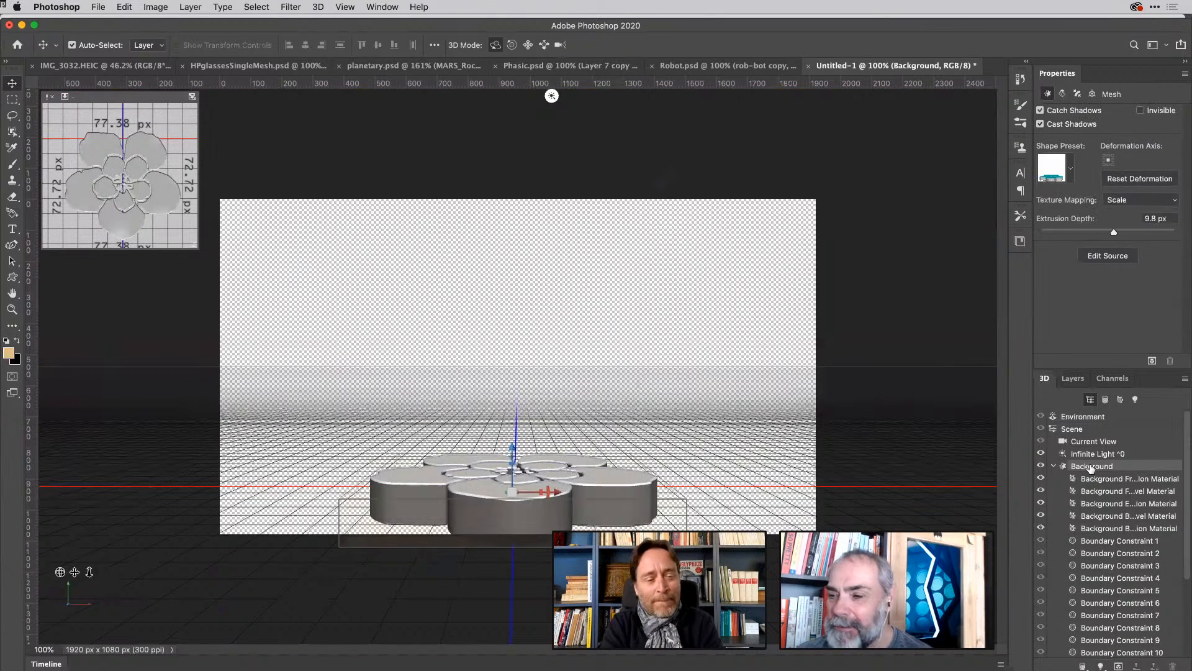
click(1054, 465)
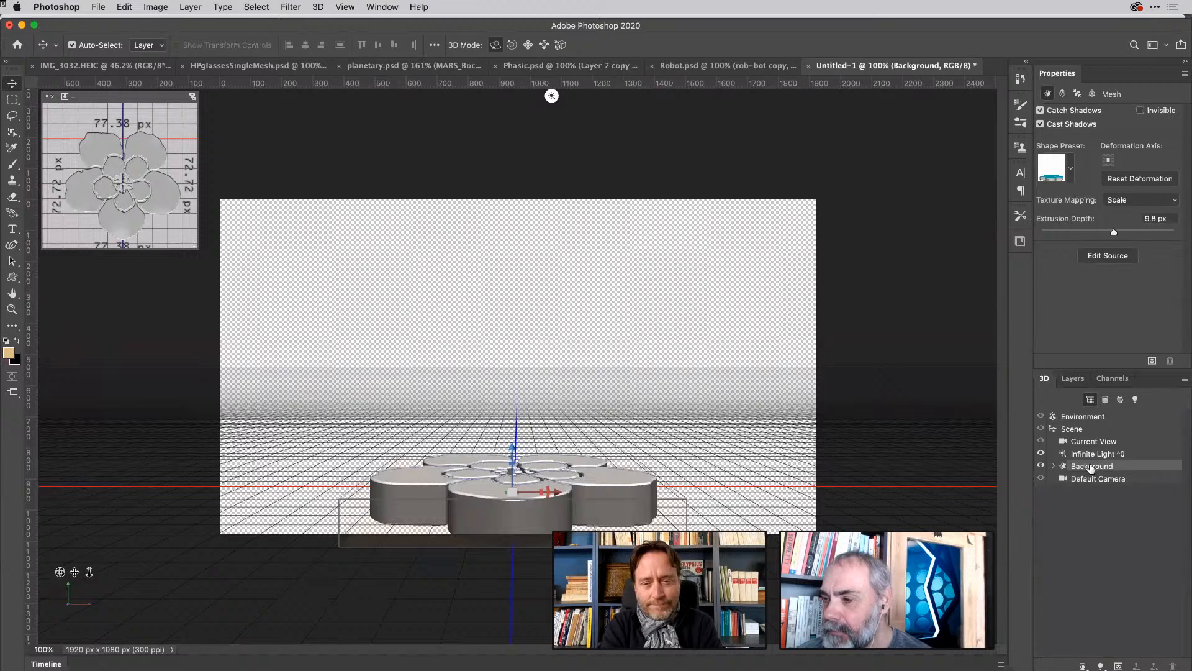
click(1054, 466)
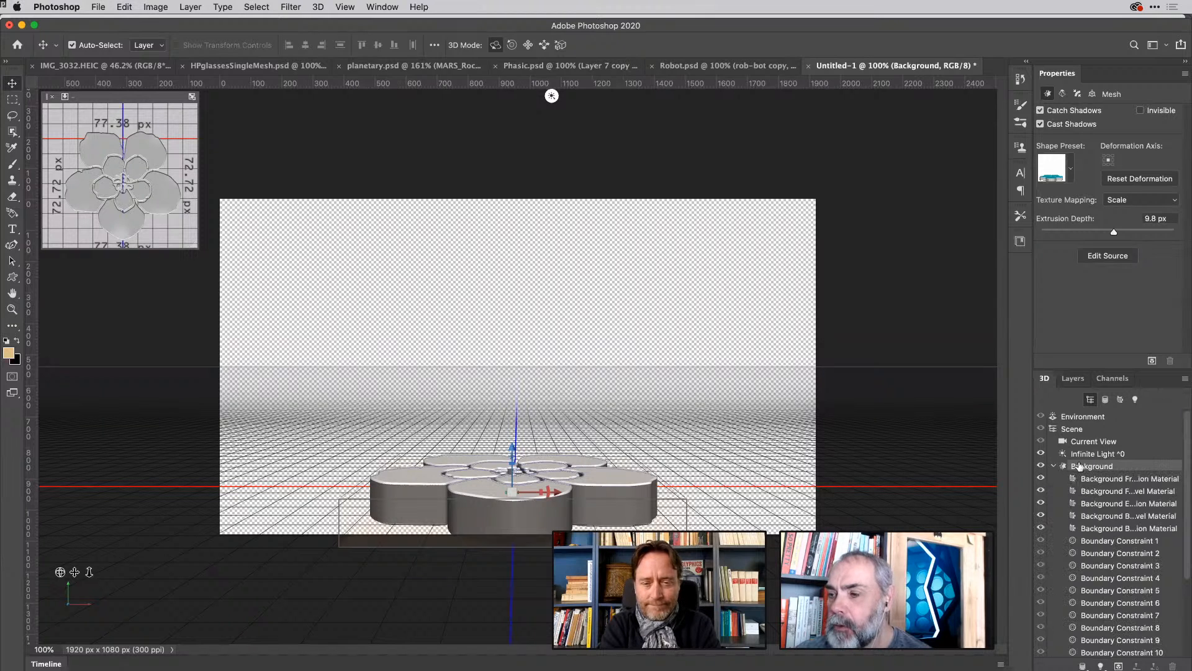
click(1054, 465)
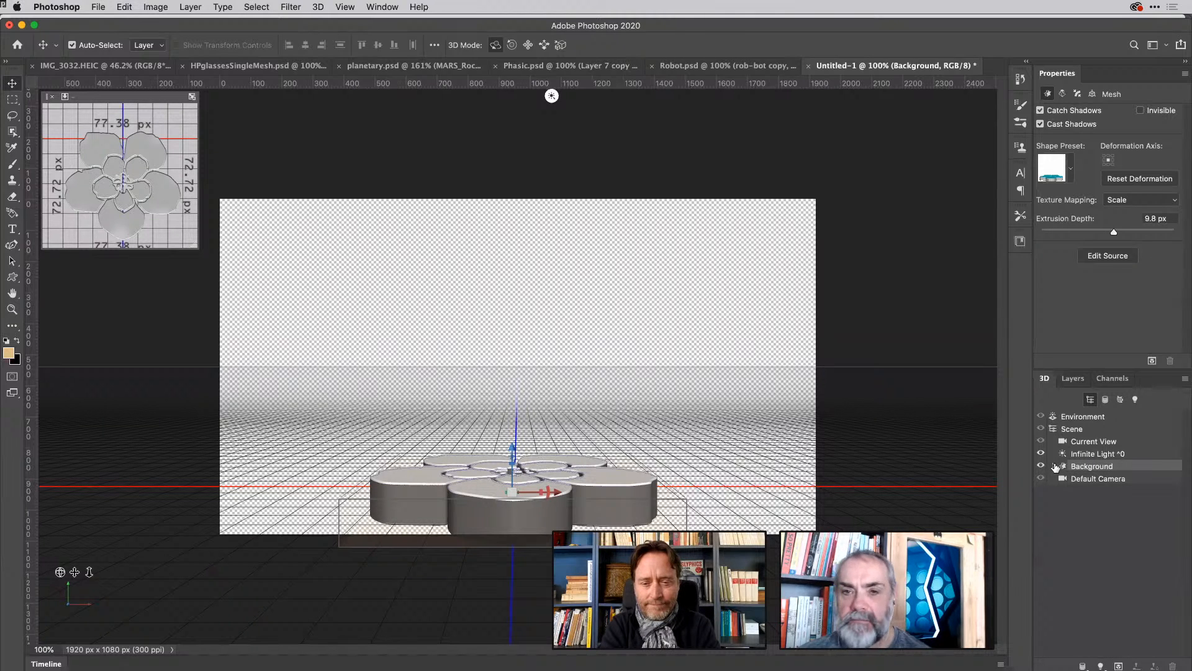
right_click(1103, 466)
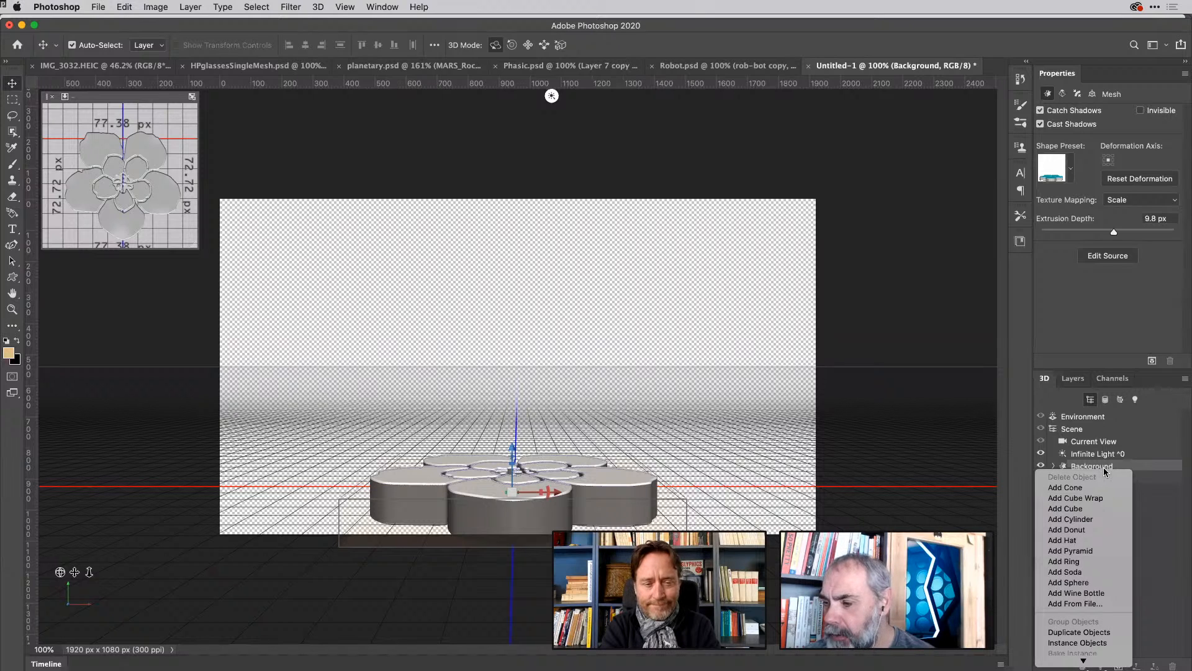
click(1105, 465)
double_click(1108, 465)
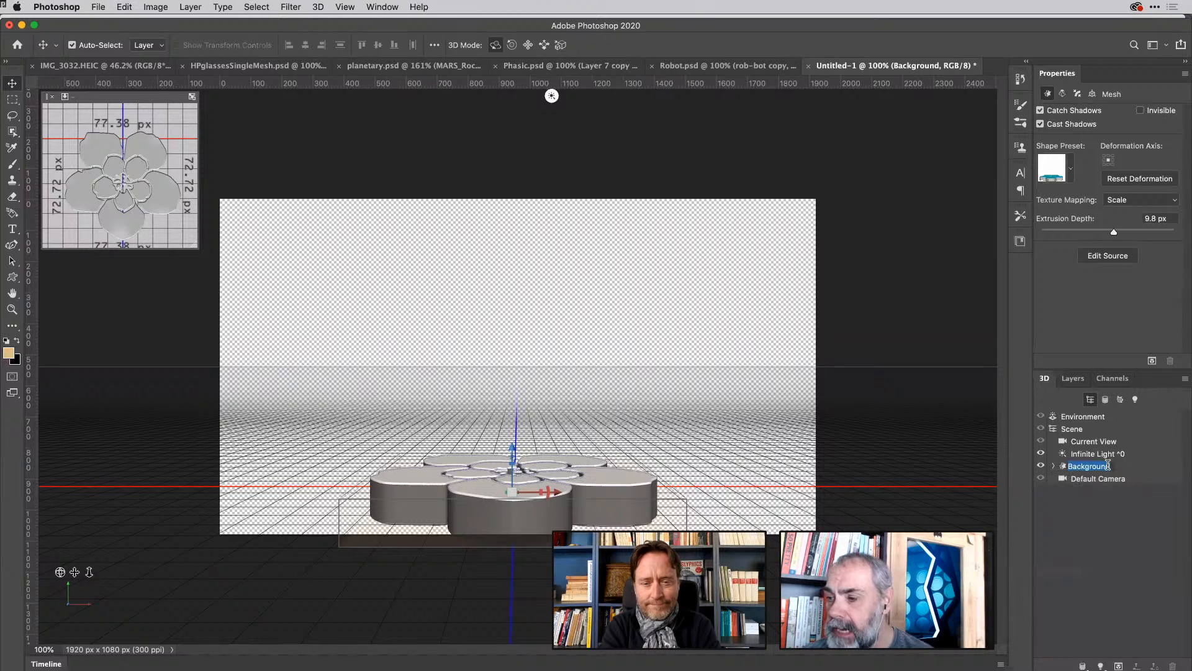
text(flow)
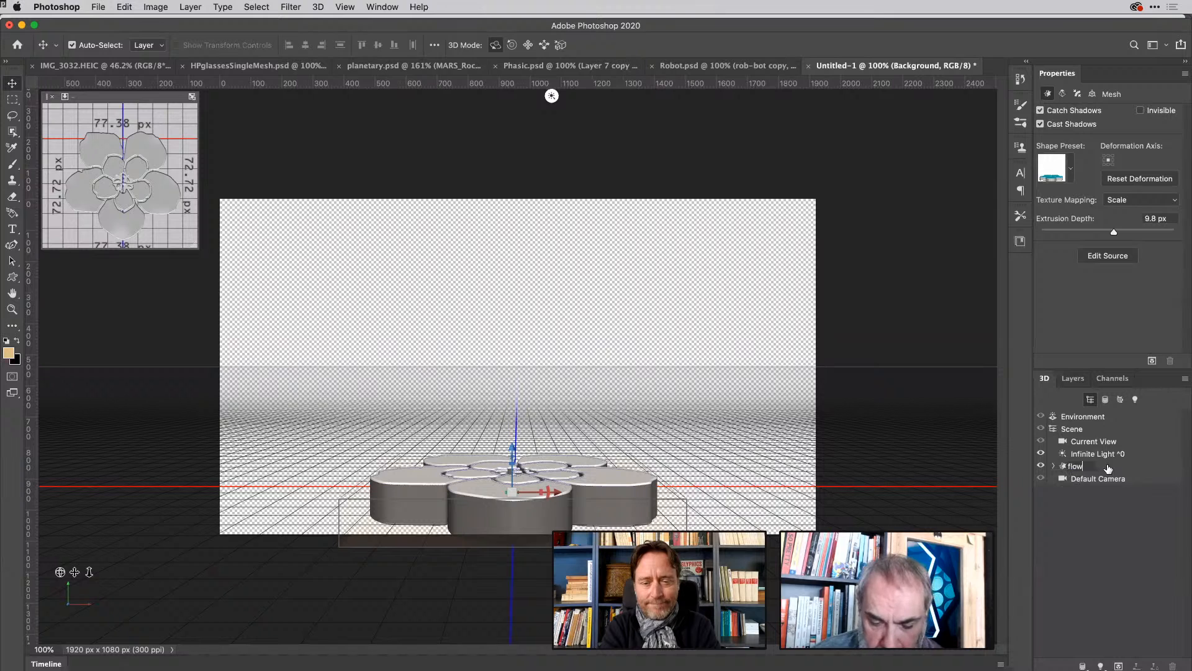
text(er)
key(Return)
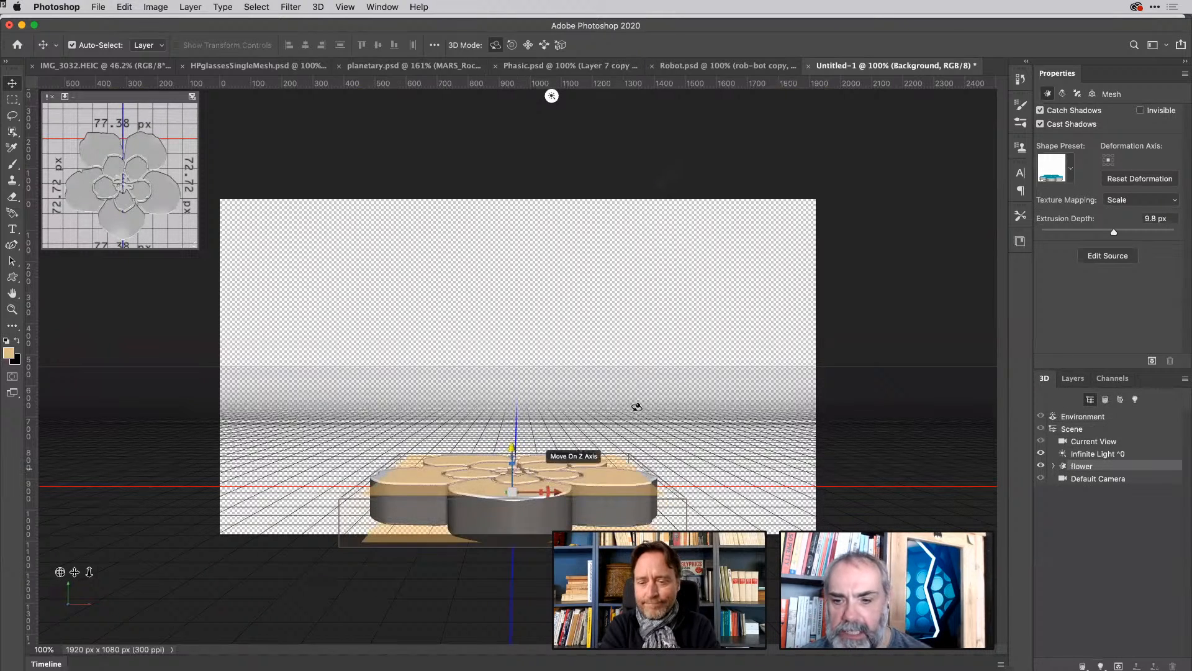
Add a first name as a 45 pt Bello Script Pro text layer above the flower.
click(1073, 378)
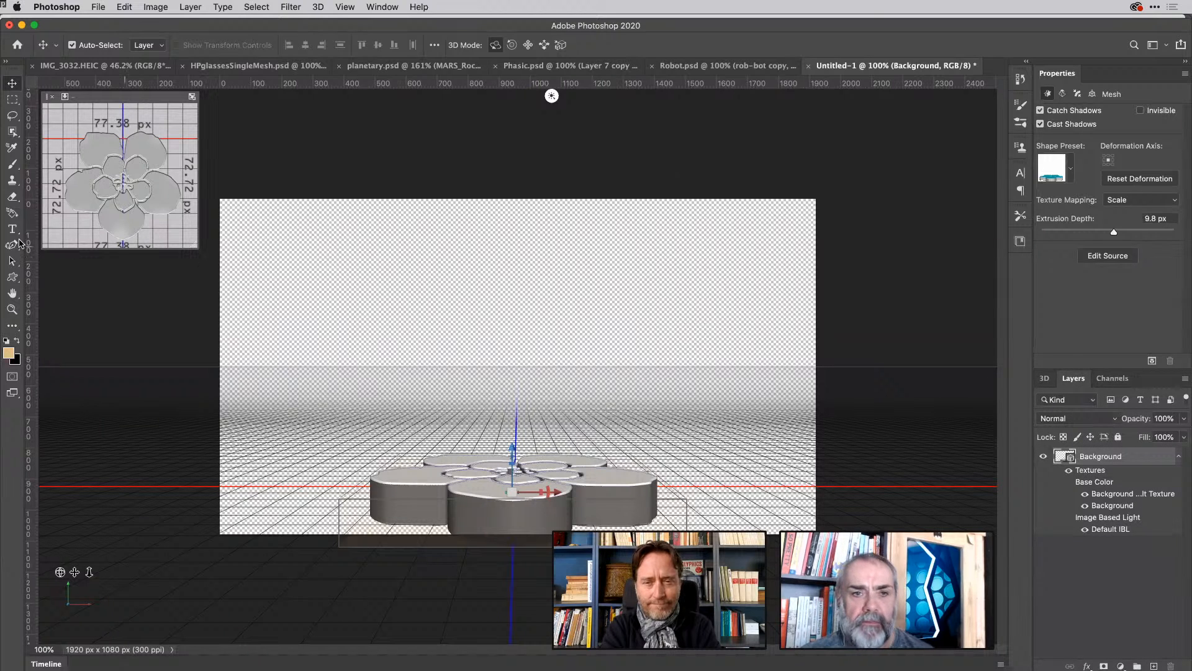
click(12, 230)
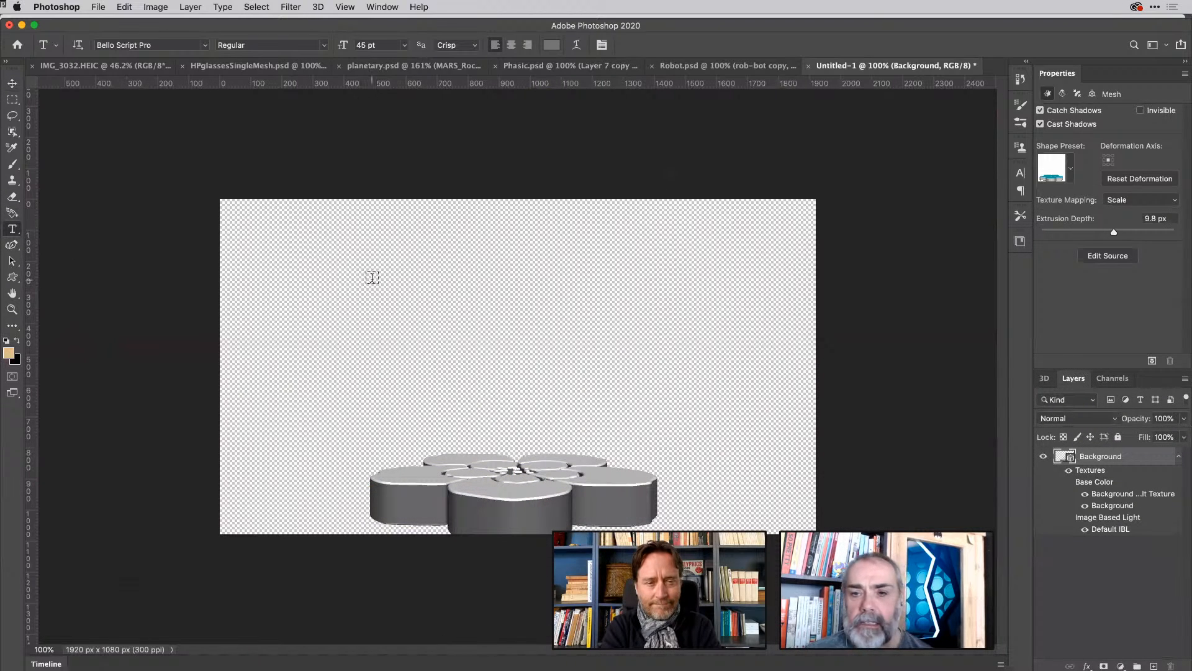
click(433, 332)
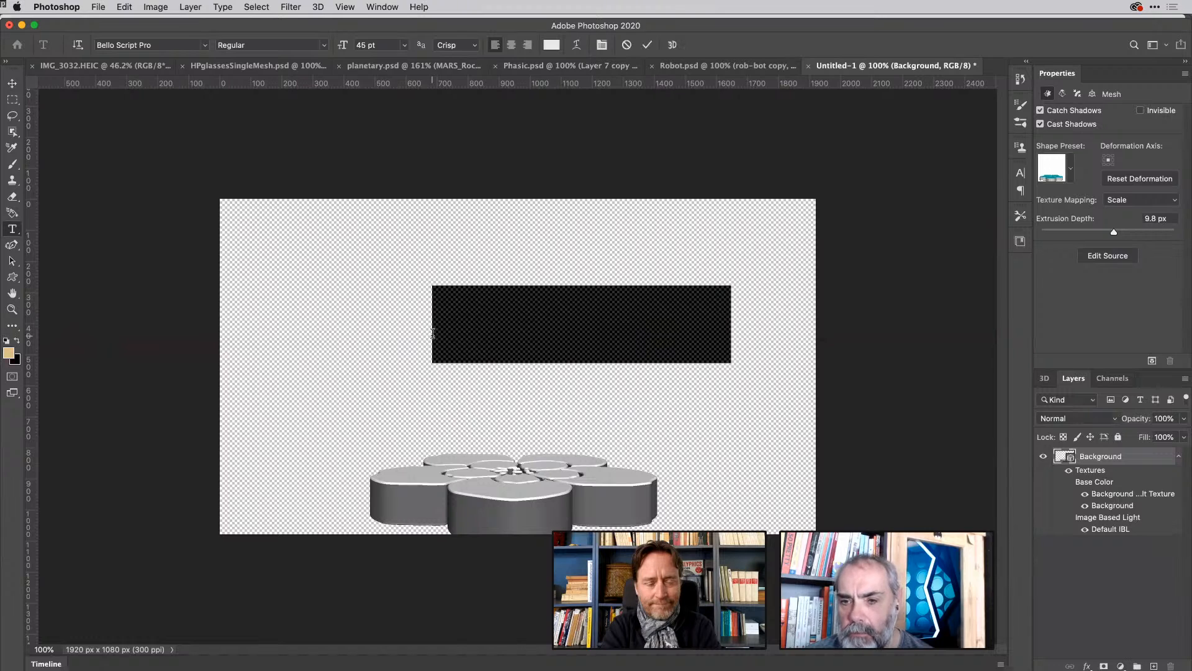
text(Emma)
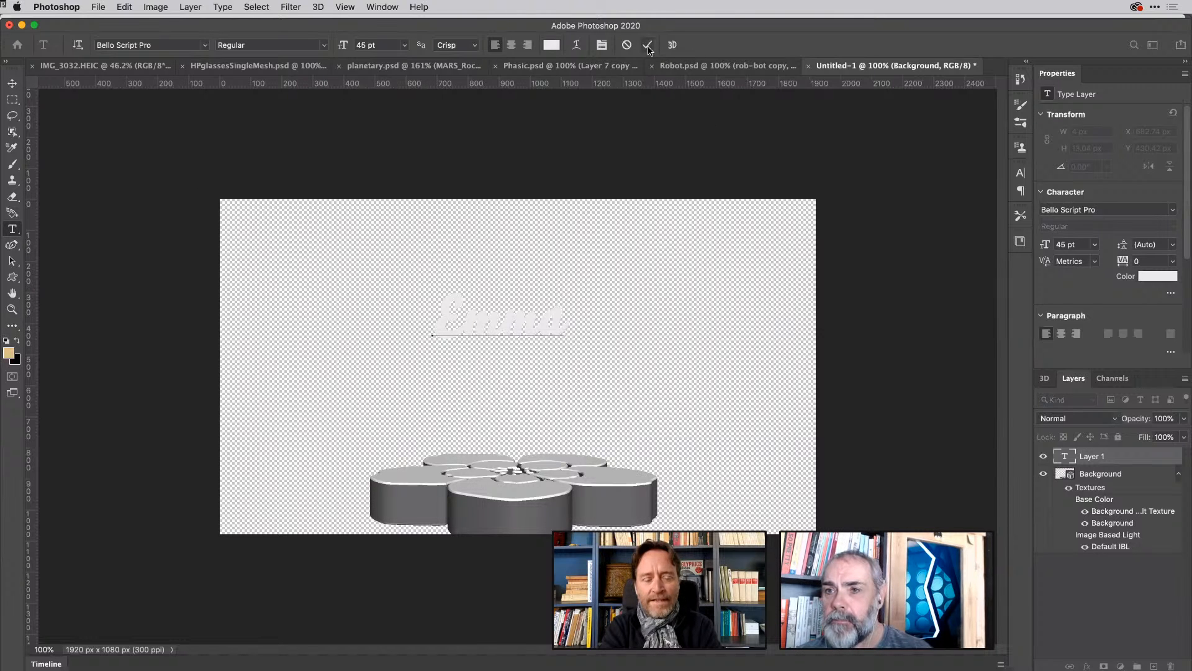
Change the colour of the name text to green #2fa580.
double_click(502, 328)
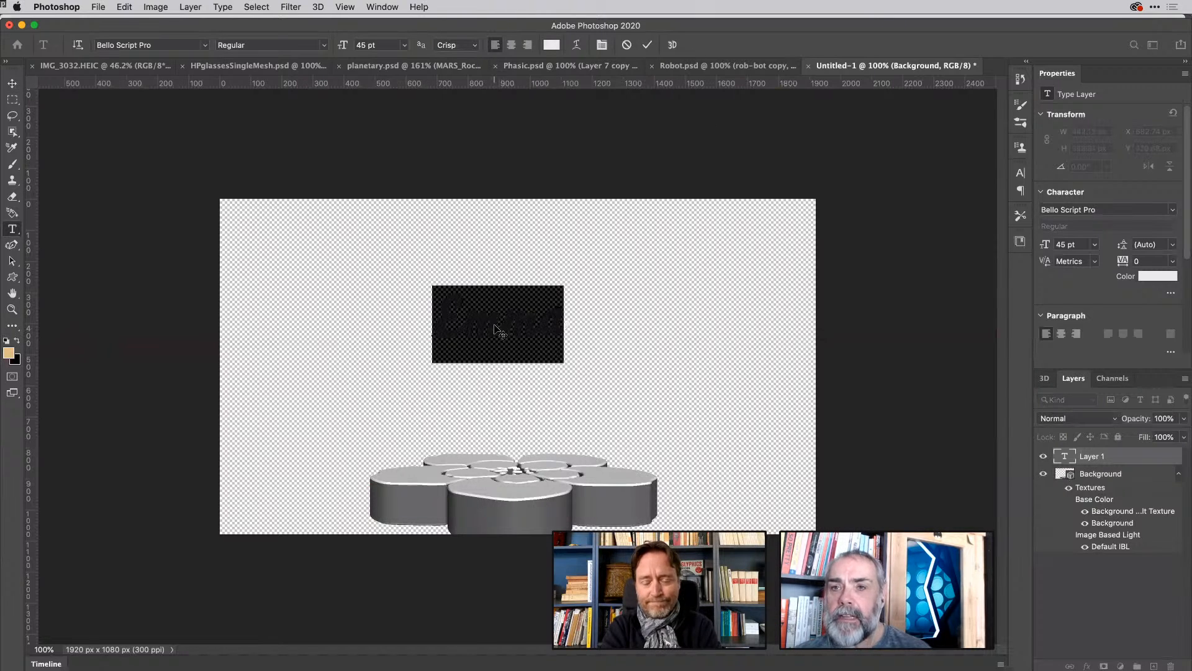
click(1159, 275)
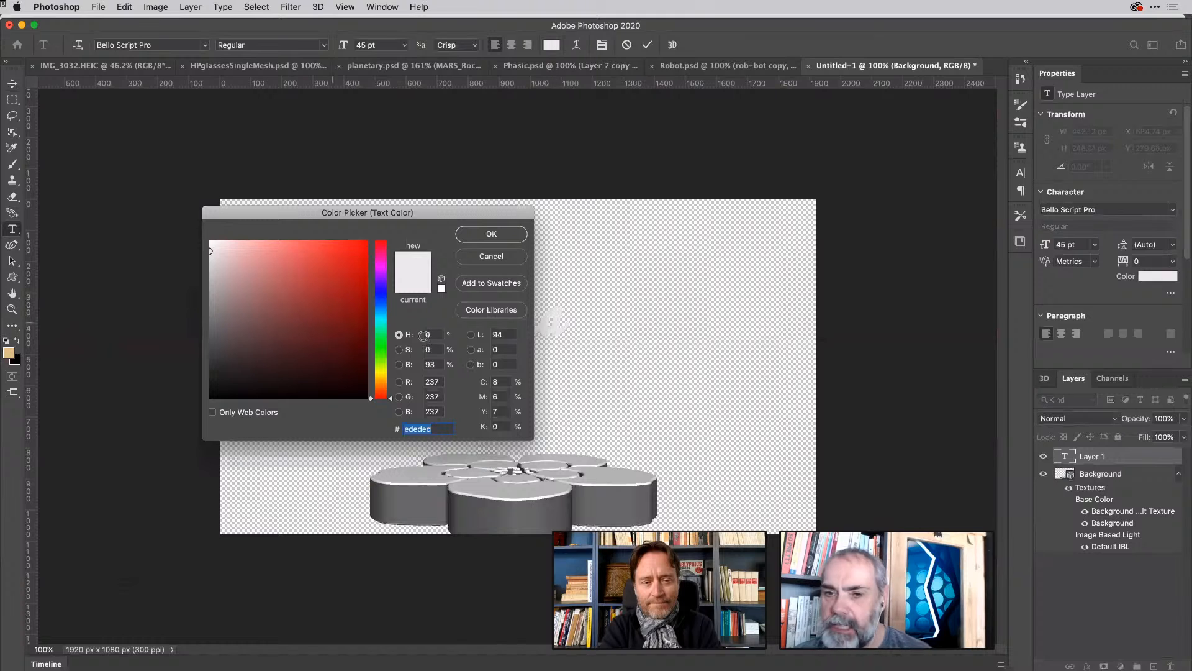
click(318, 258)
drag(318, 258, 322, 295)
drag(377, 268, 386, 327)
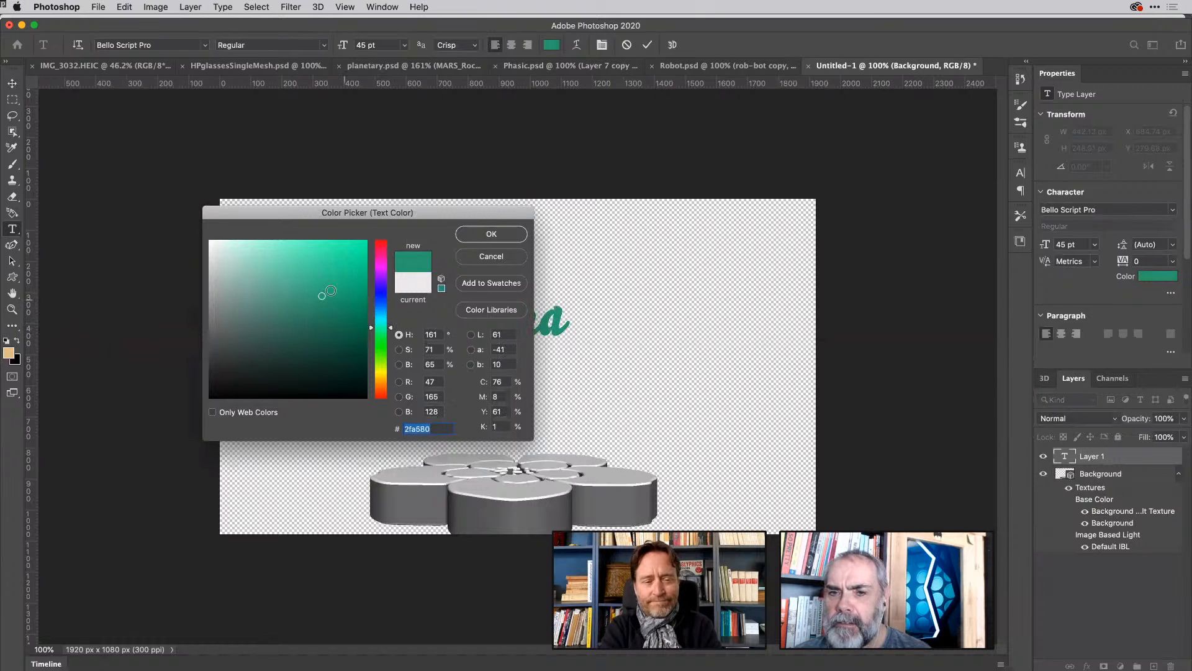
click(480, 234)
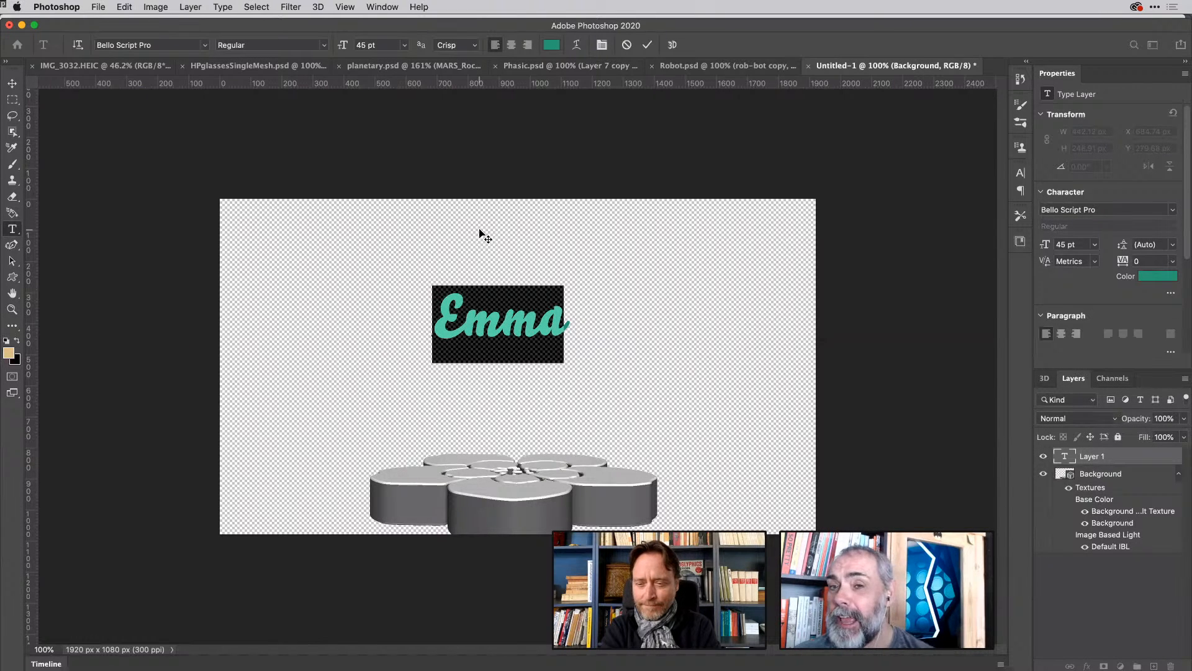
Convert the name text into a 3D extrusion, and dolly in and orbit its camera to view it closer from slightly above.
click(672, 45)
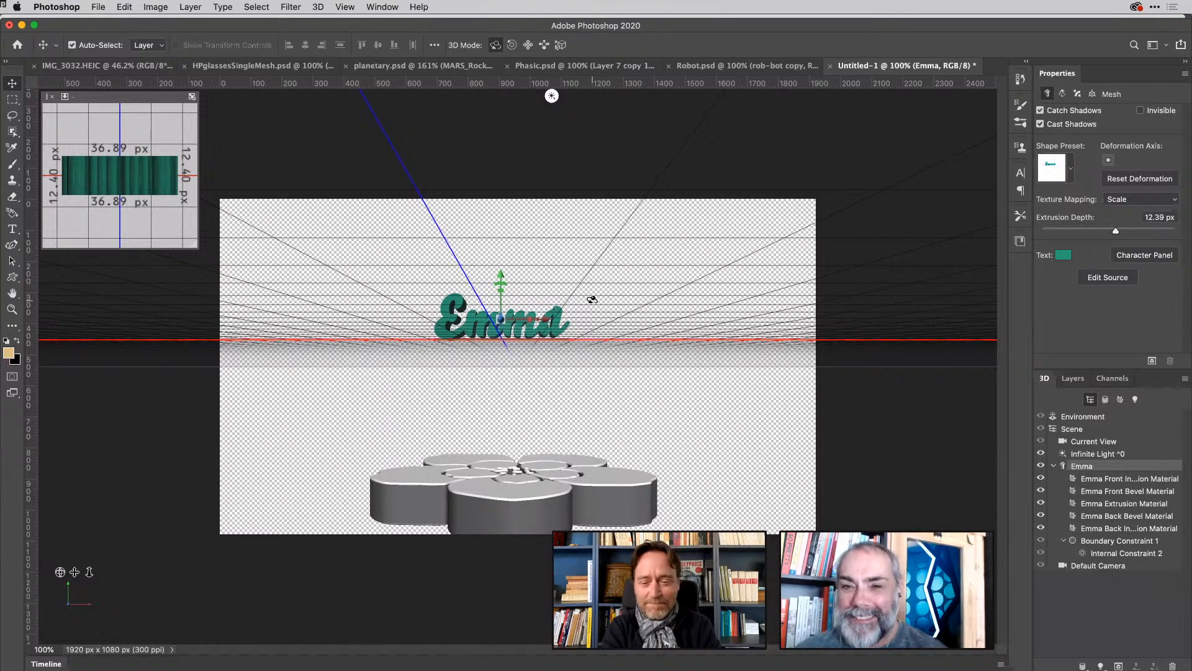
click(621, 309)
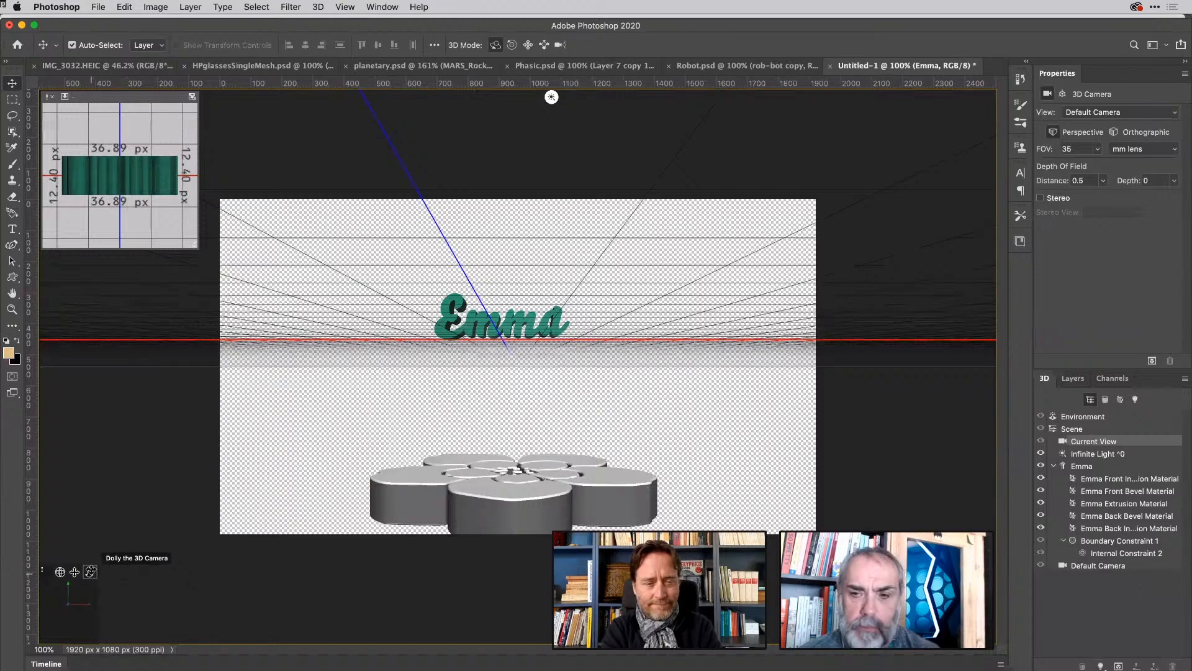
drag(90, 571, 168, 668)
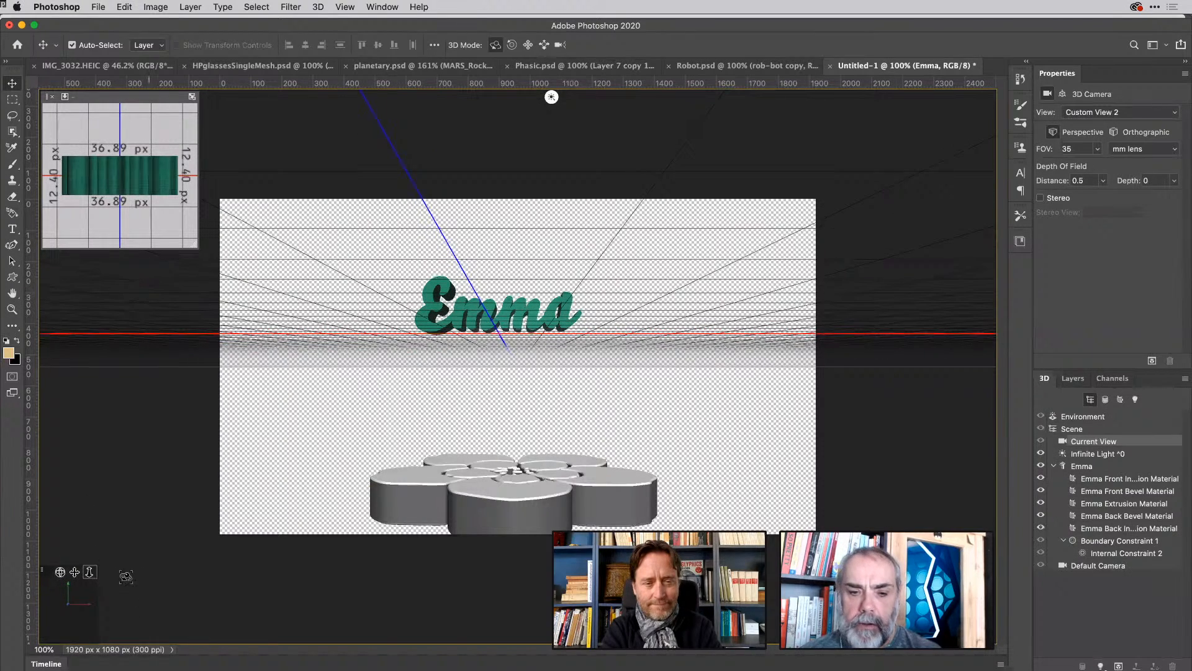
drag(87, 572, 96, 670)
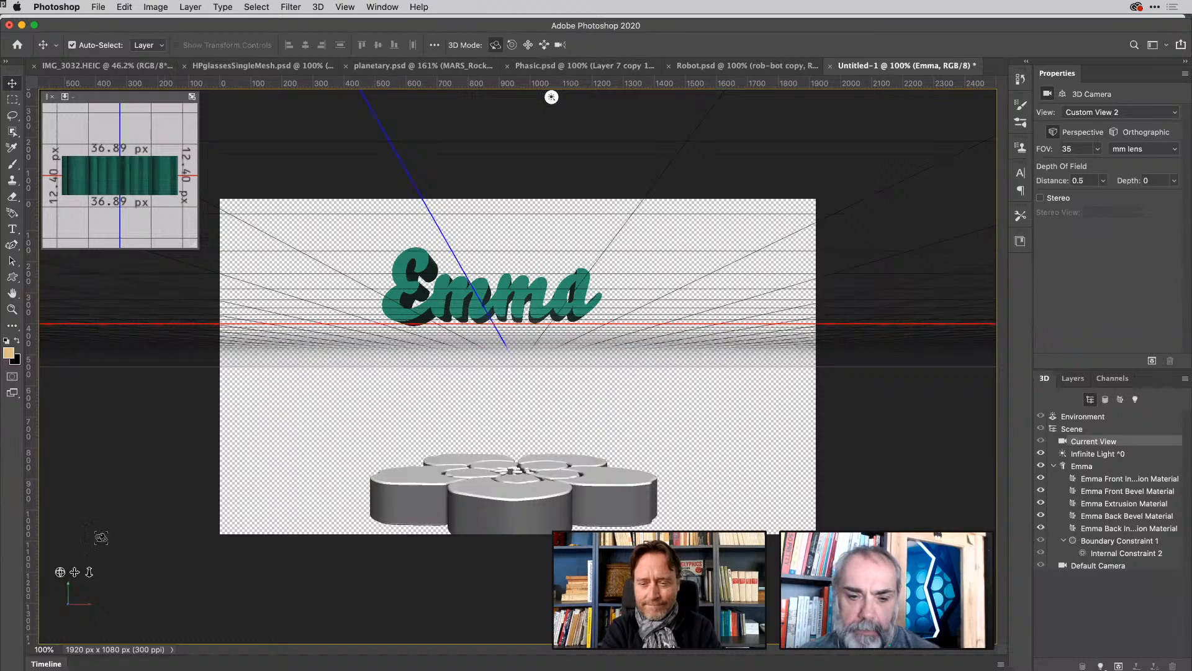
drag(61, 572, 845, 363)
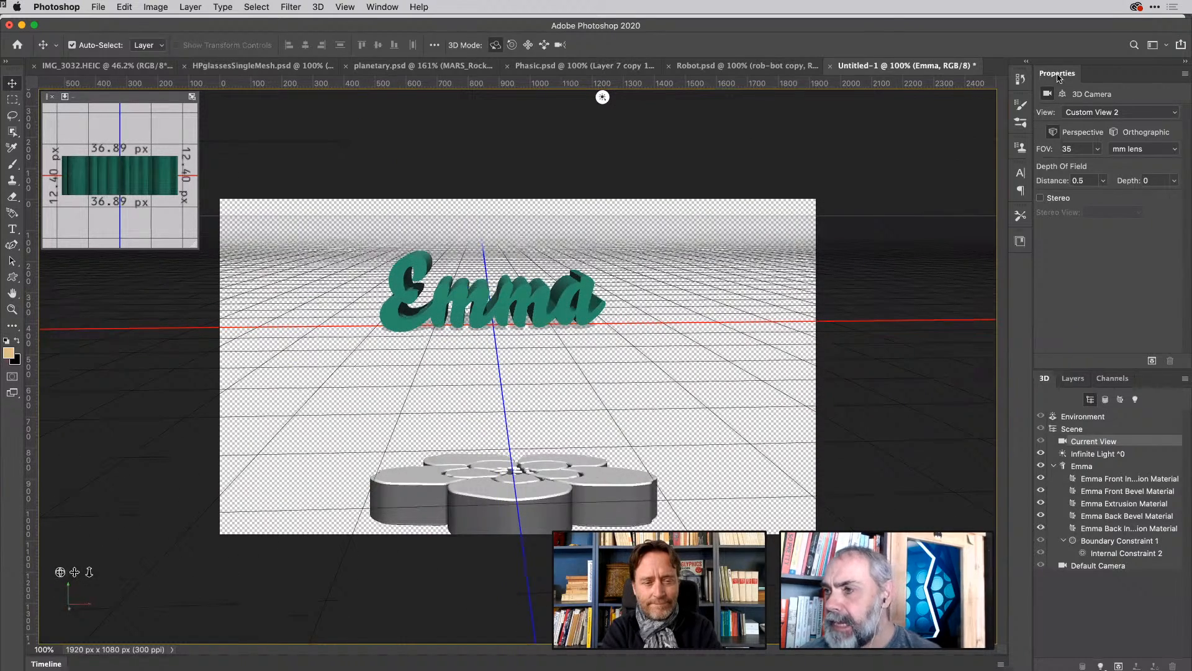
Bevel the front cap of the 3D name text with an 8% width.
click(1084, 466)
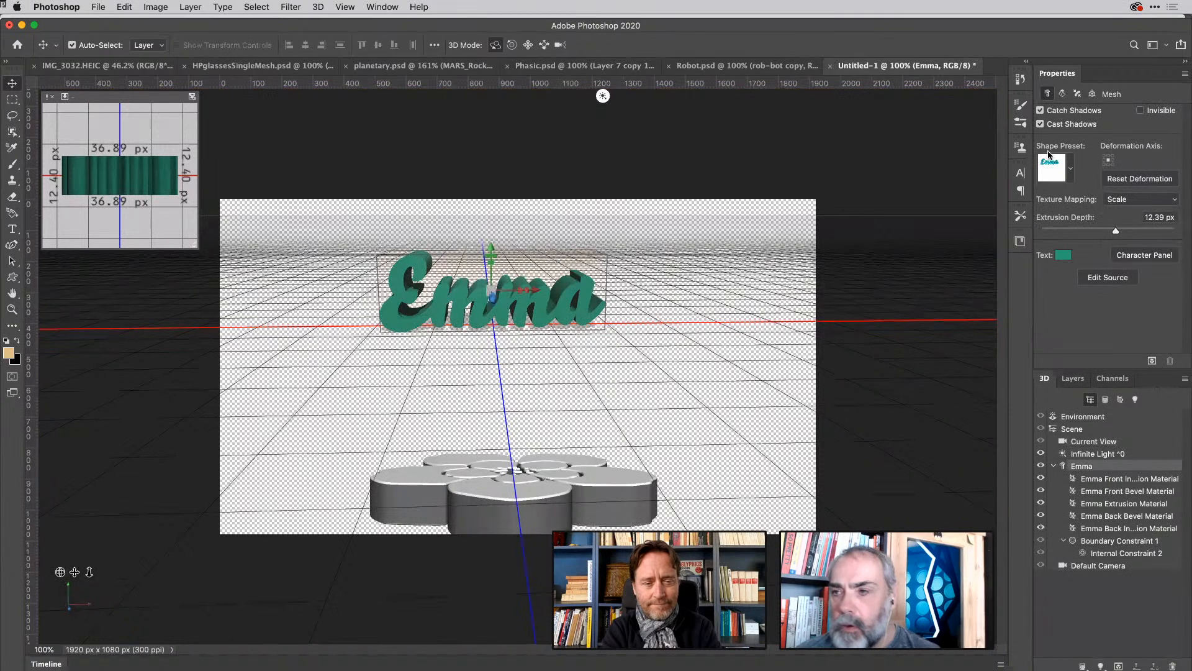
click(1077, 93)
click(1073, 165)
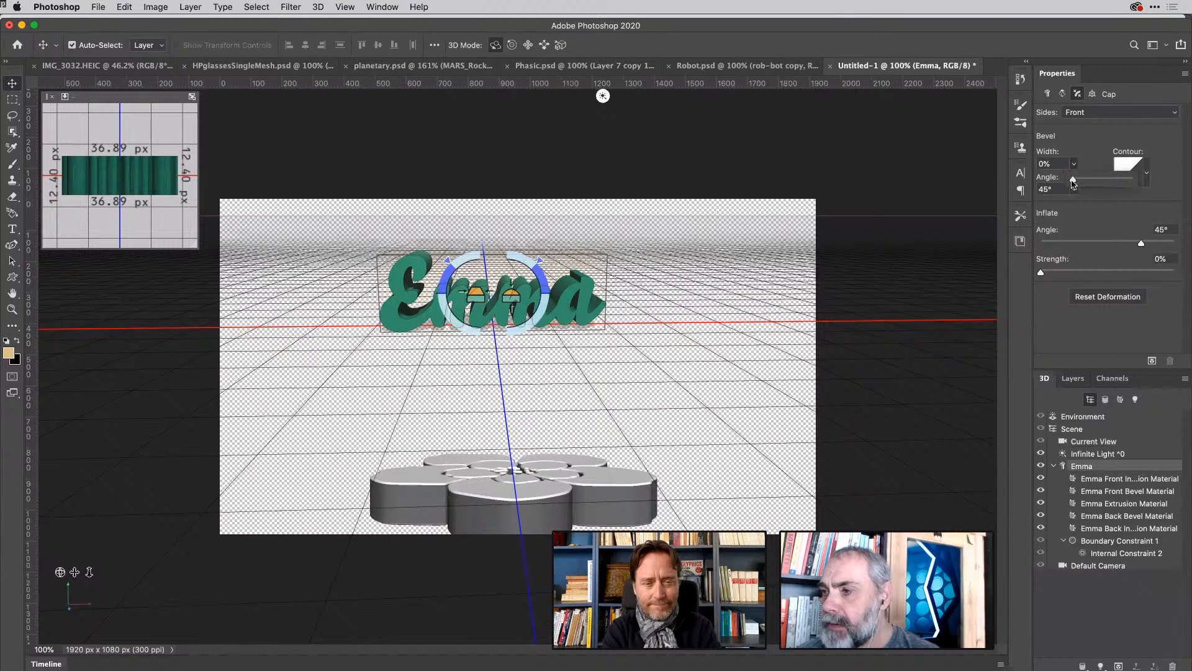
drag(1073, 180, 1075, 180)
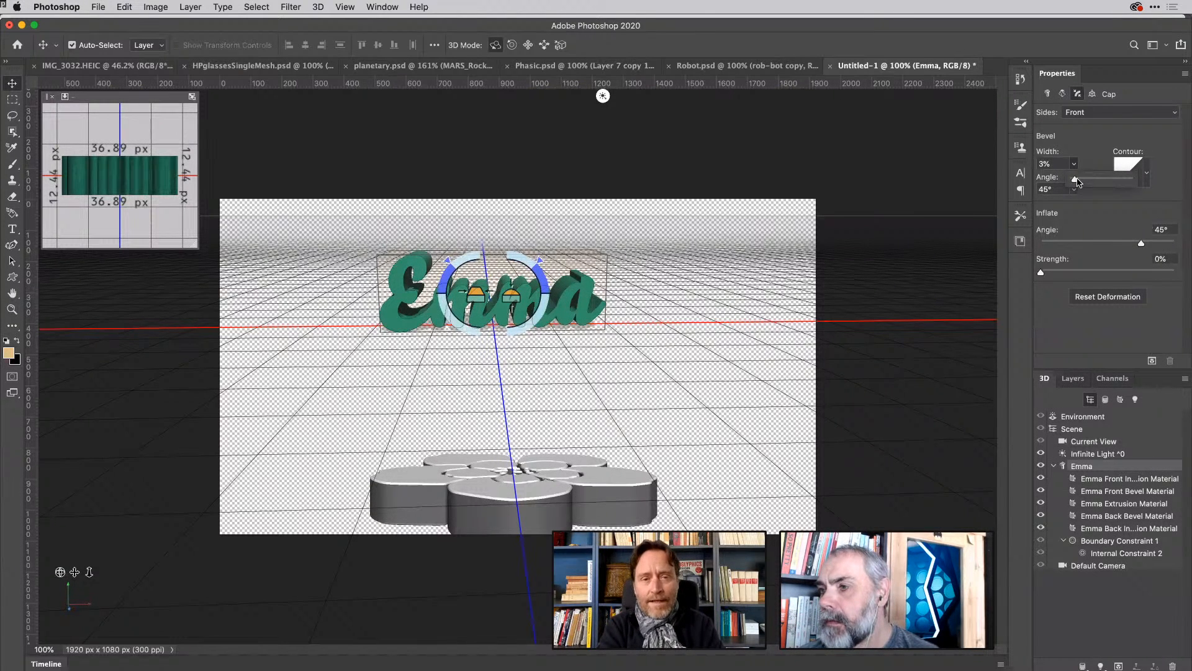
drag(1078, 181, 1079, 181)
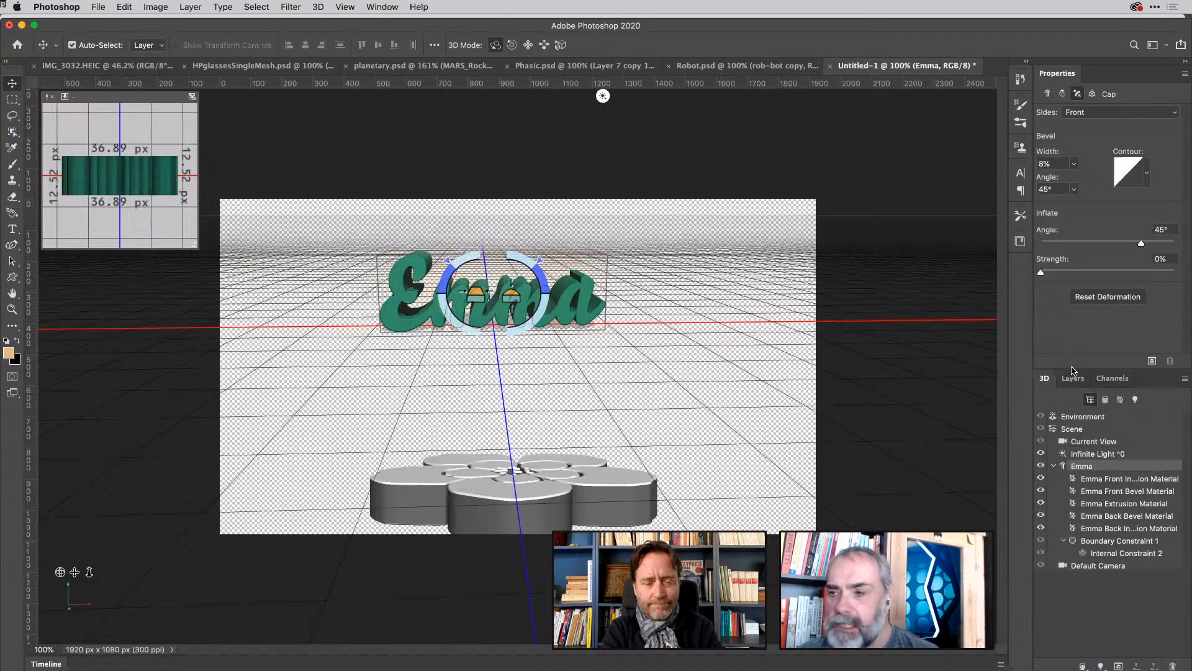
Open the 3D text's editable source document to examine it, and close it to return to the 3D scene.
click(1091, 466)
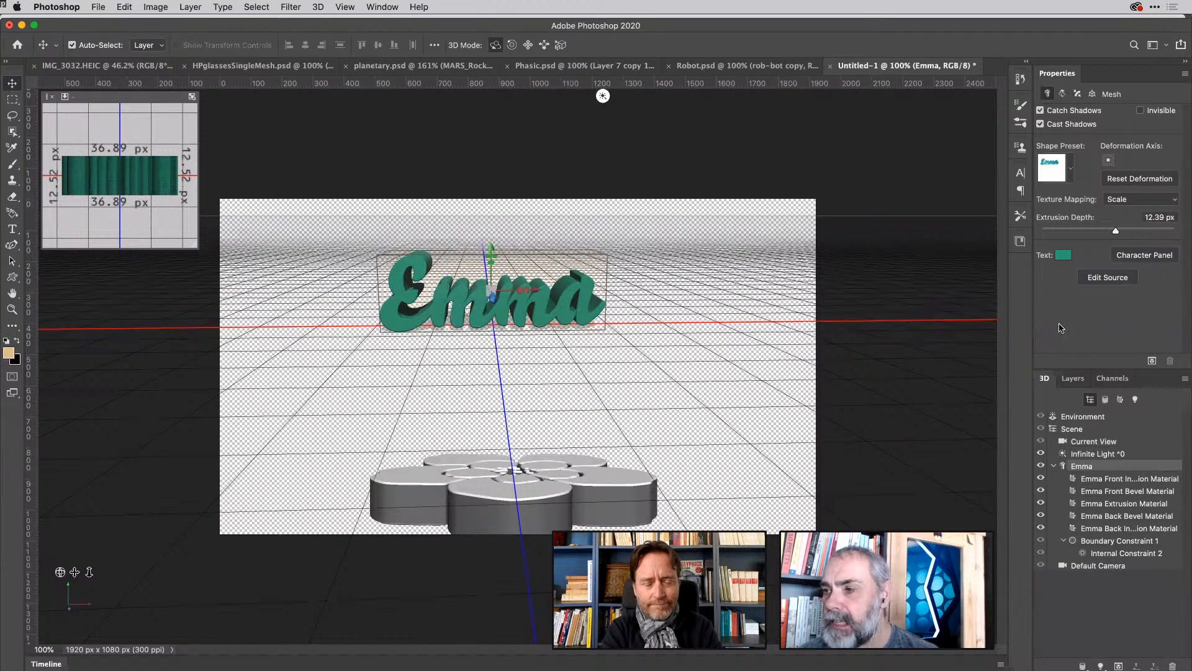
click(1122, 280)
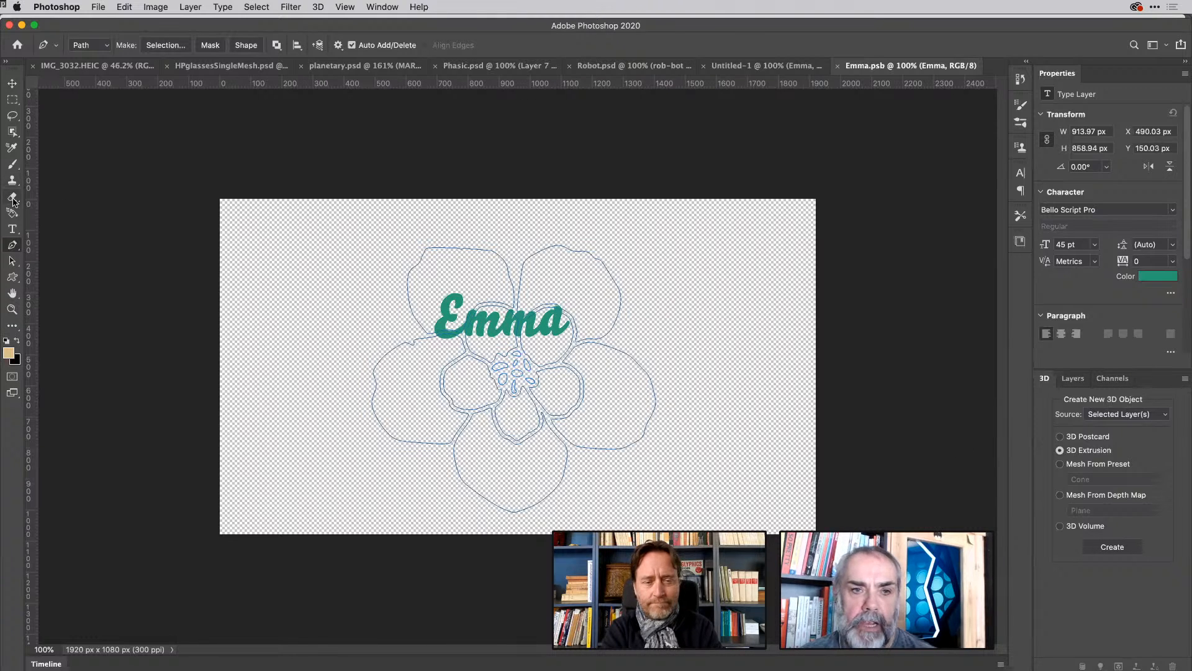
click(837, 67)
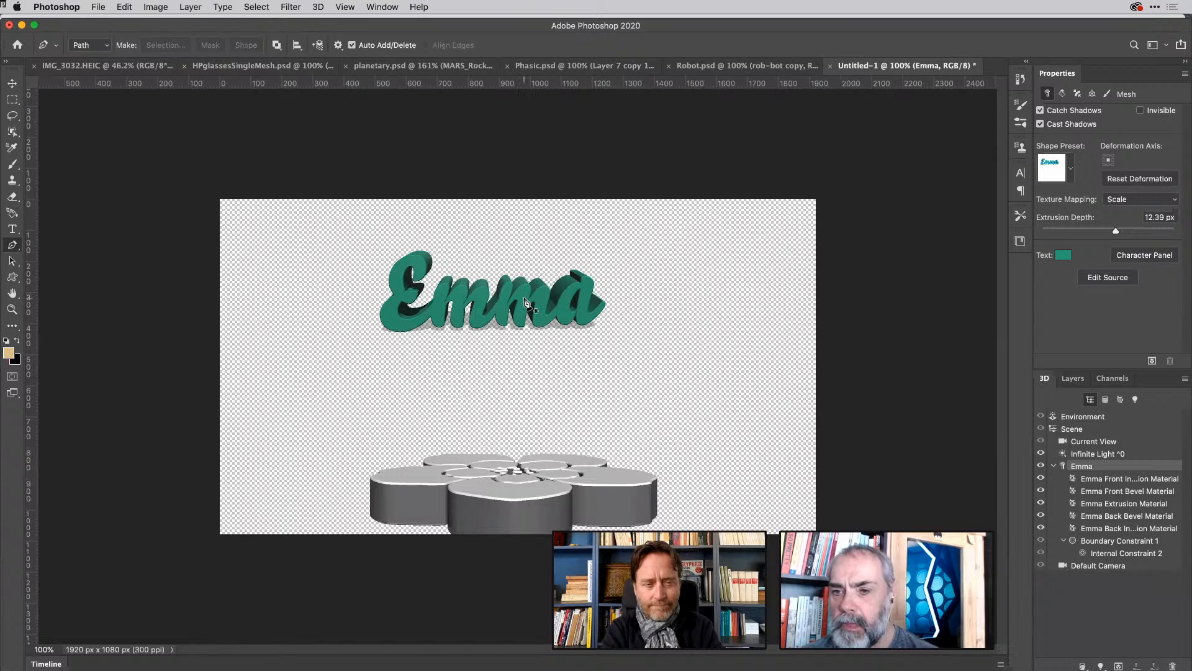
Rotate the 3D name text 90° around its X axis so that it lies flat.
click(13, 82)
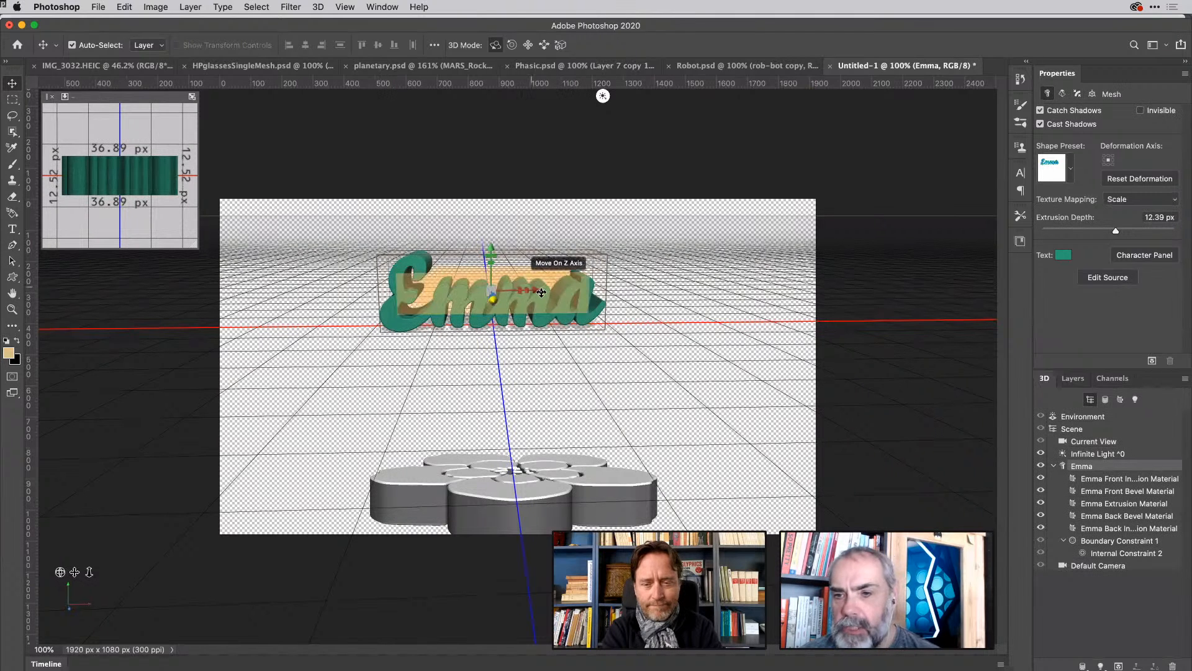
click(525, 277)
click(566, 299)
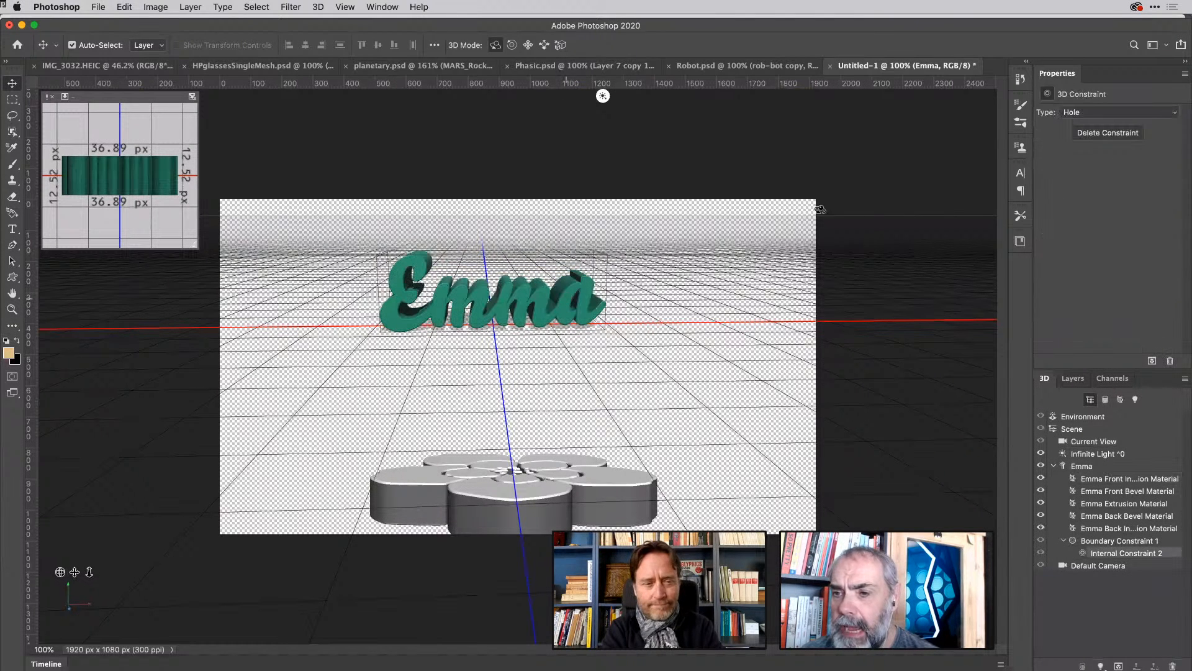
click(547, 307)
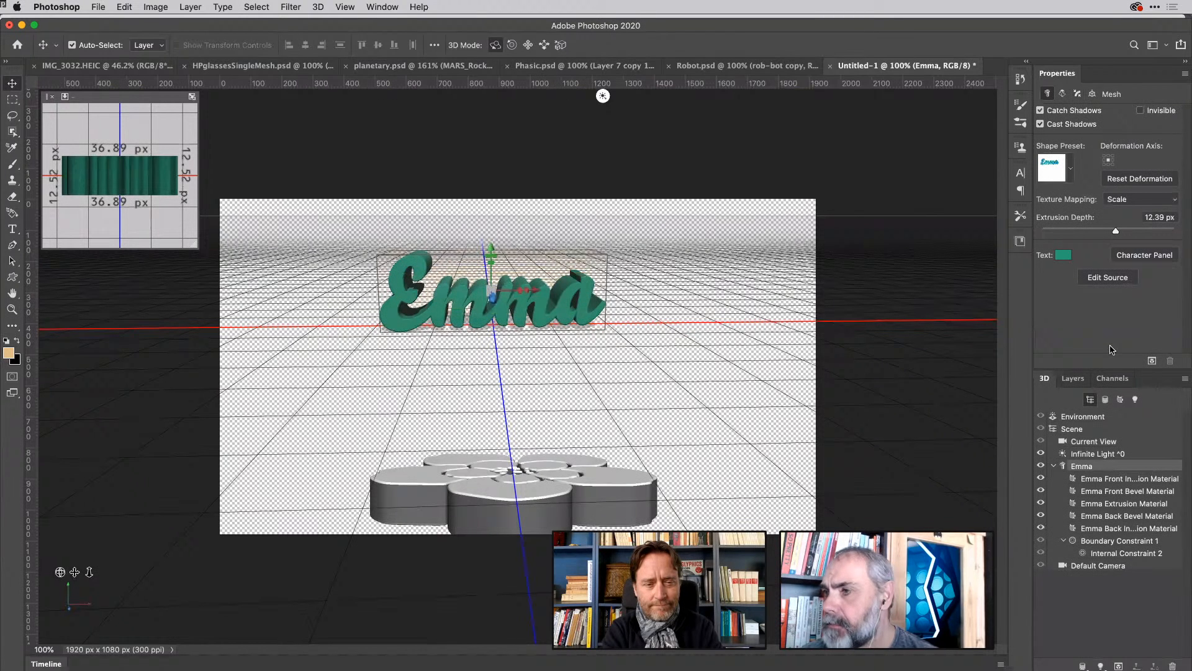
click(1092, 94)
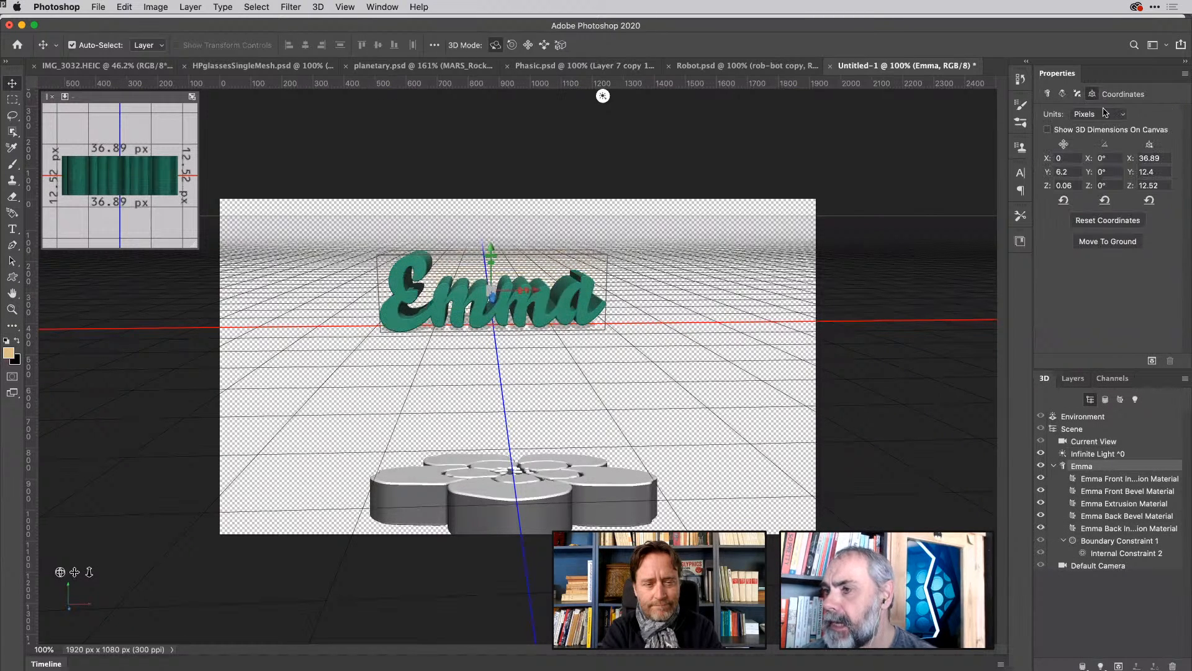
click(1097, 157)
text(90)
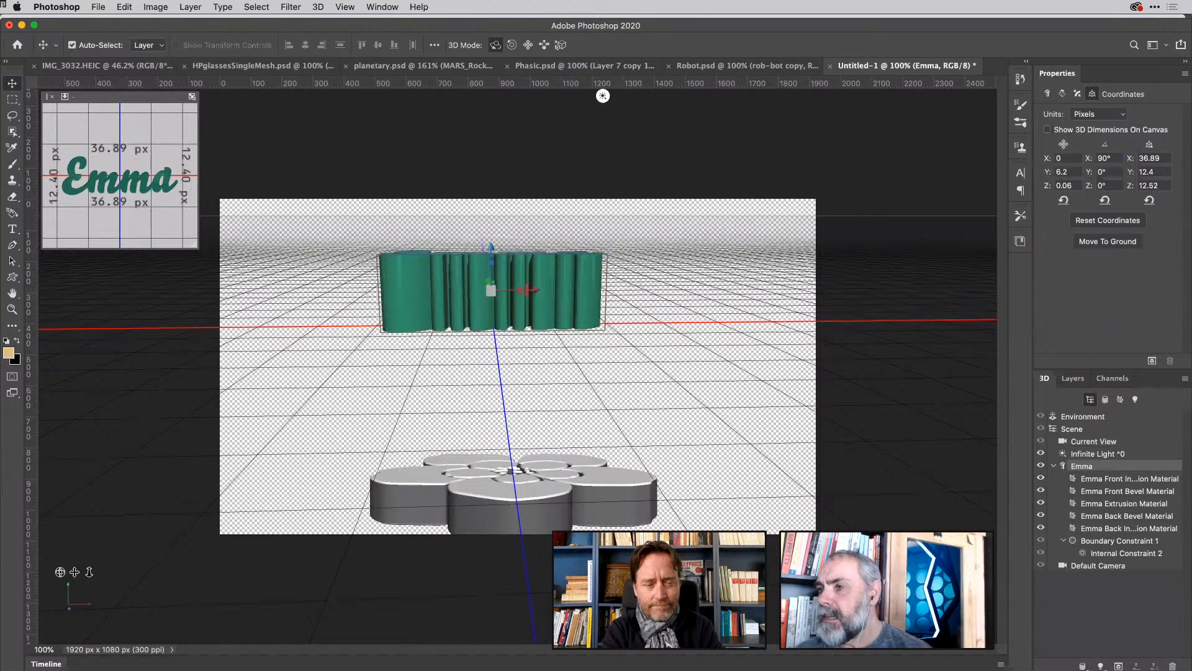
Scale the 3D name text down along its Z axis to make the letters much thinner.
click(821, 215)
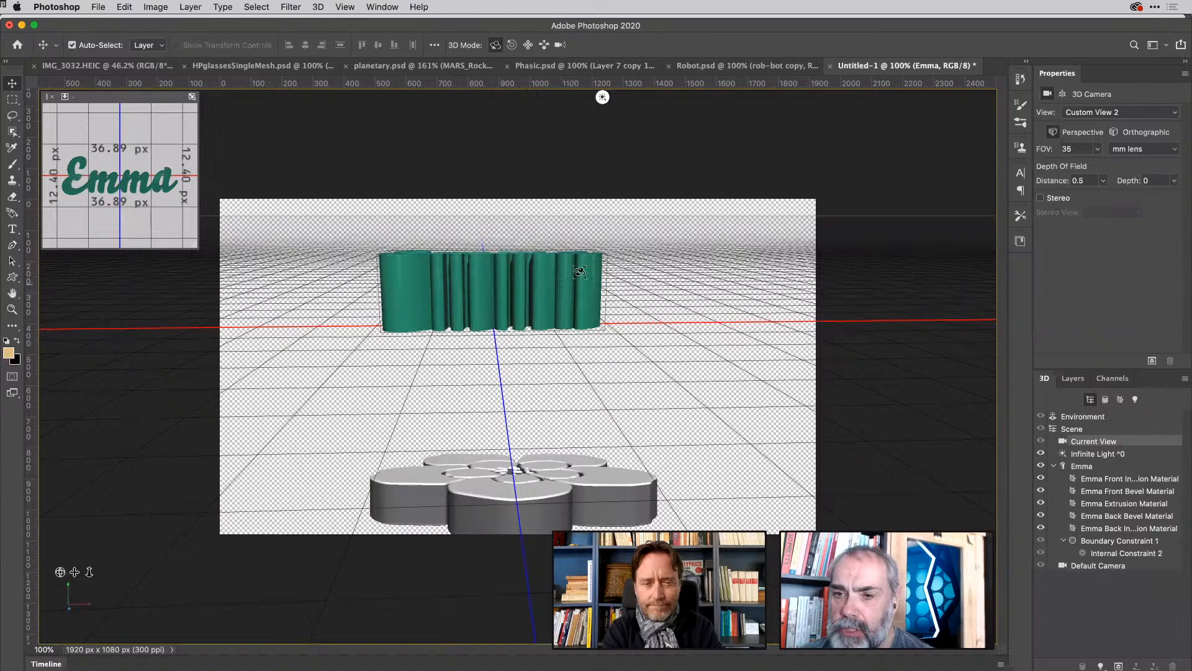
click(537, 287)
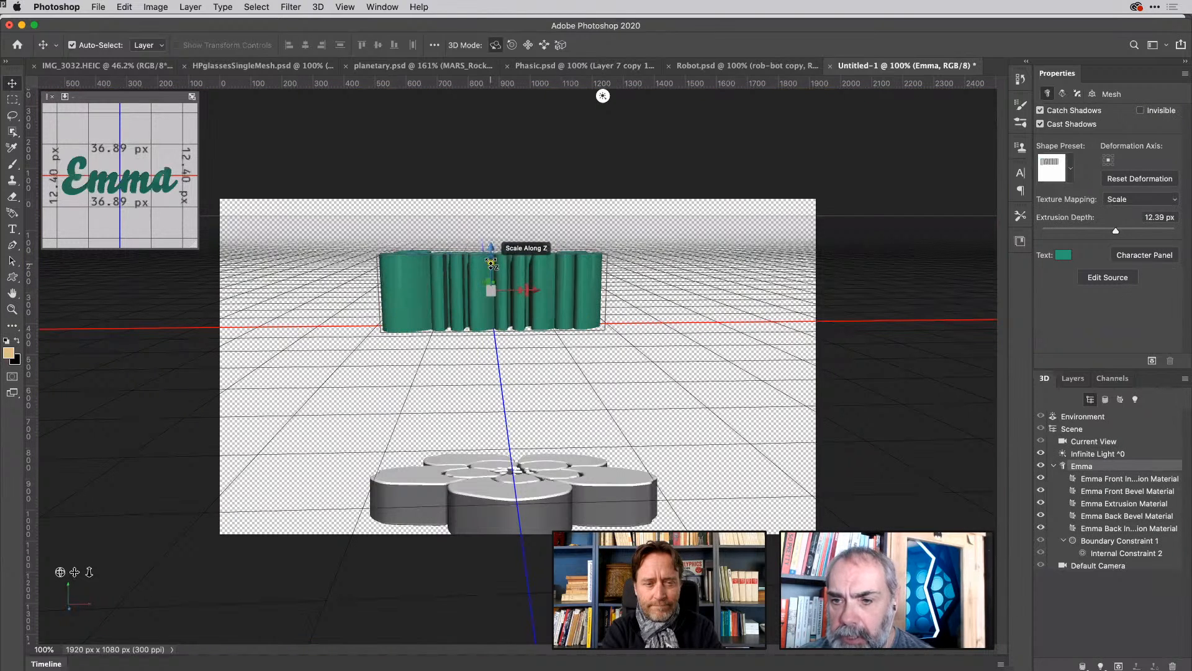
drag(491, 263, 501, 292)
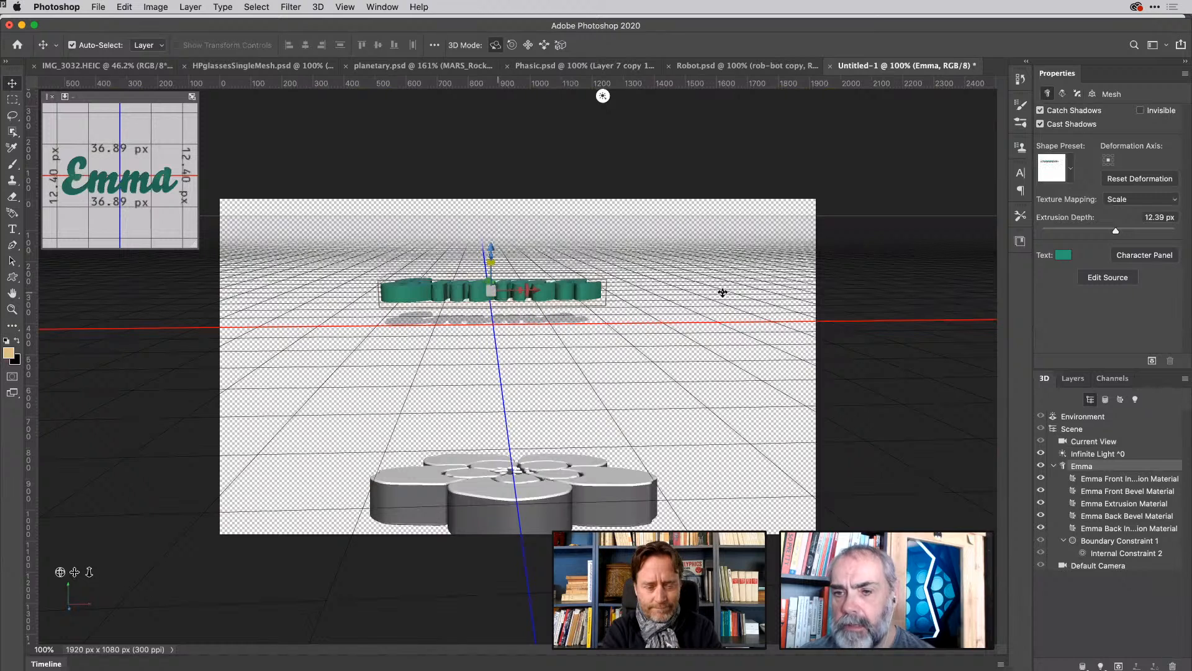
Set the name text's current camera view to Default.
click(1092, 442)
click(1177, 116)
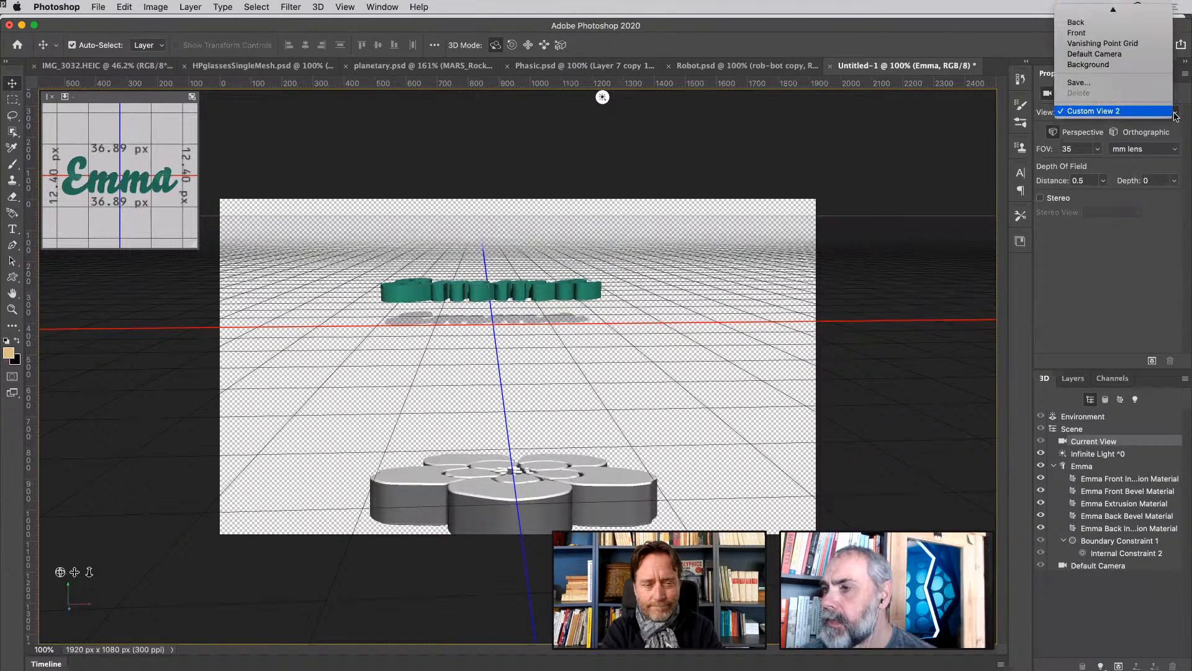
click(1126, 12)
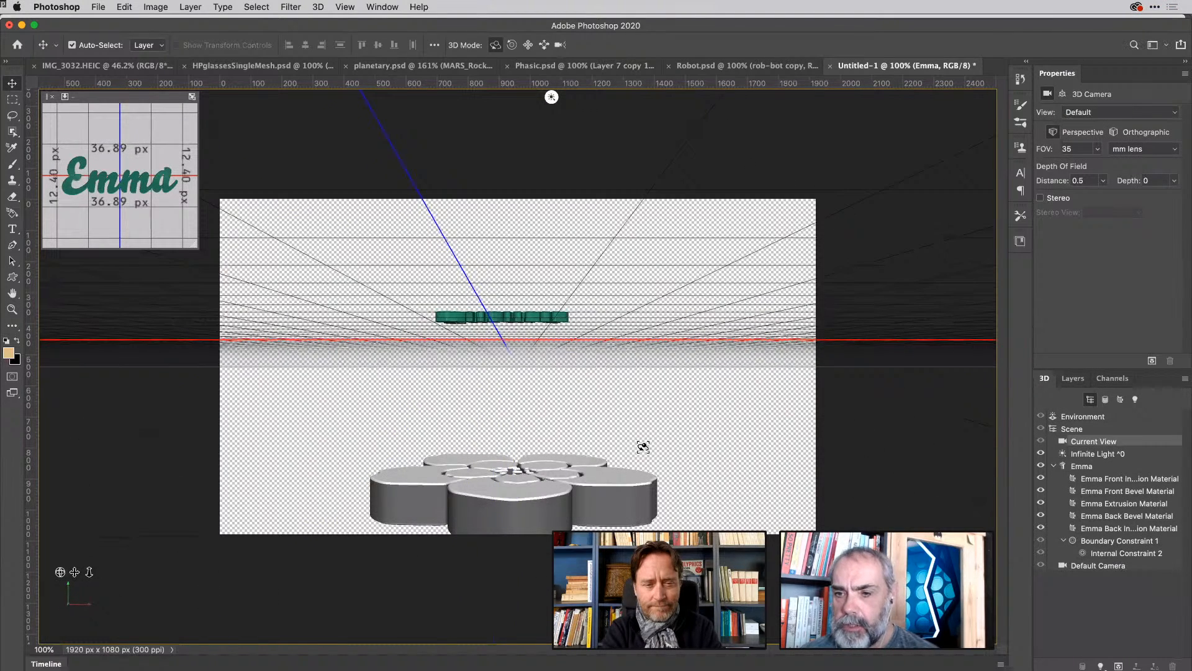
Merge the name text and flower 3D layers into a single scene.
click(1073, 378)
click(1100, 510)
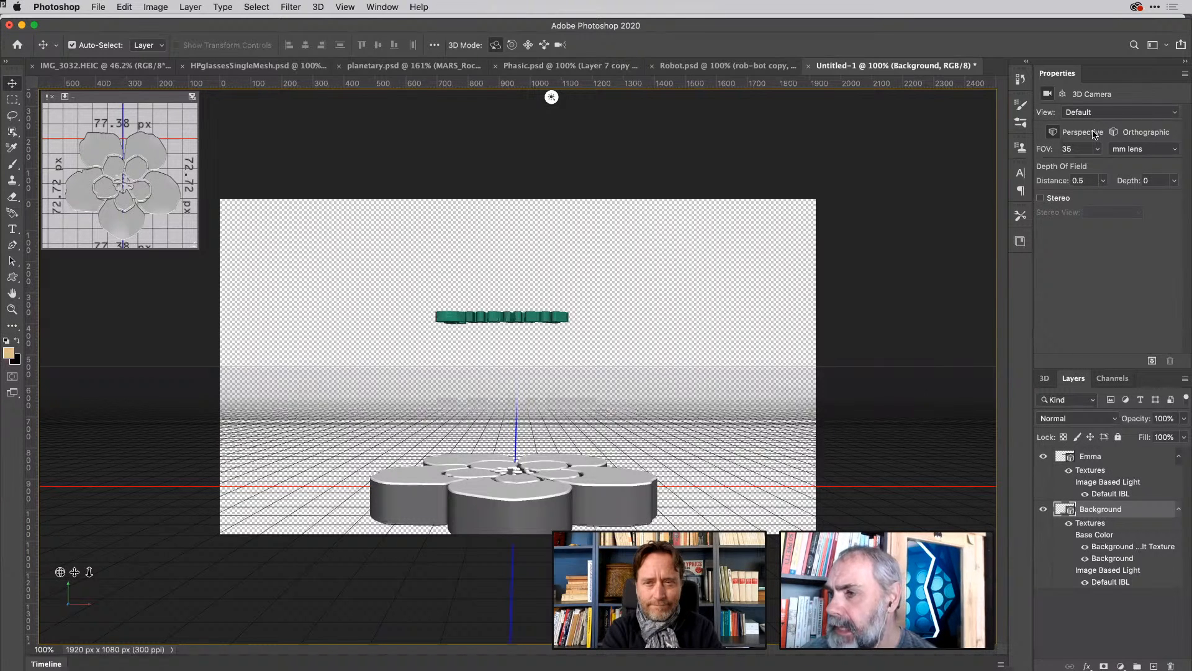
click(1111, 459)
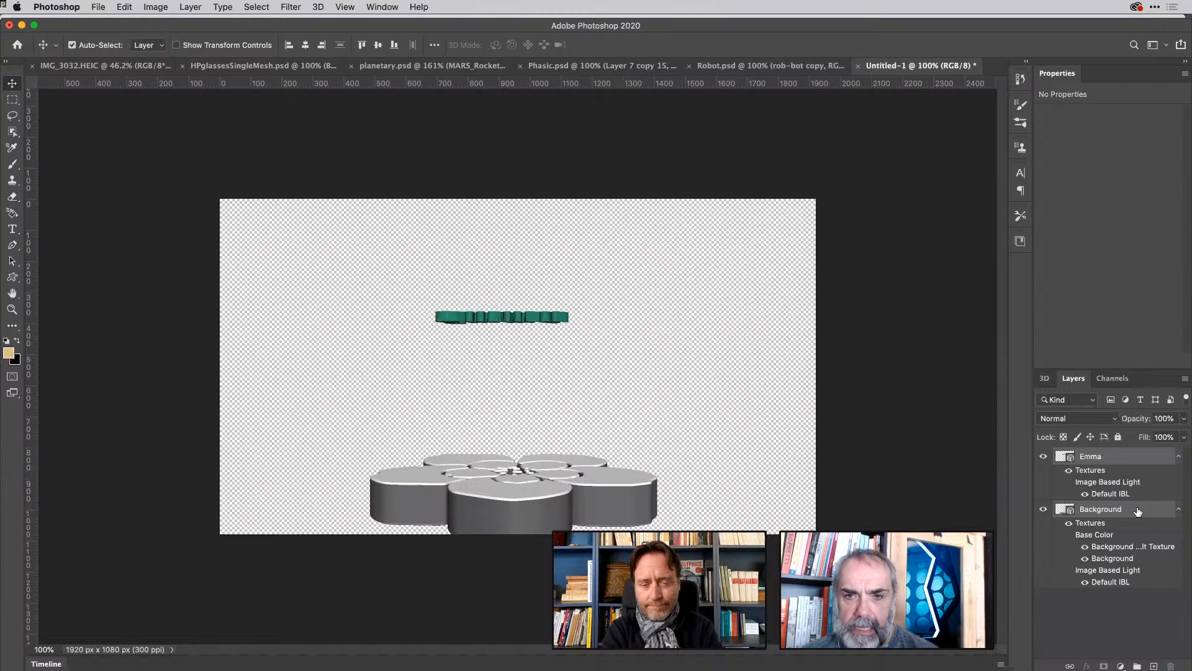
click(318, 7)
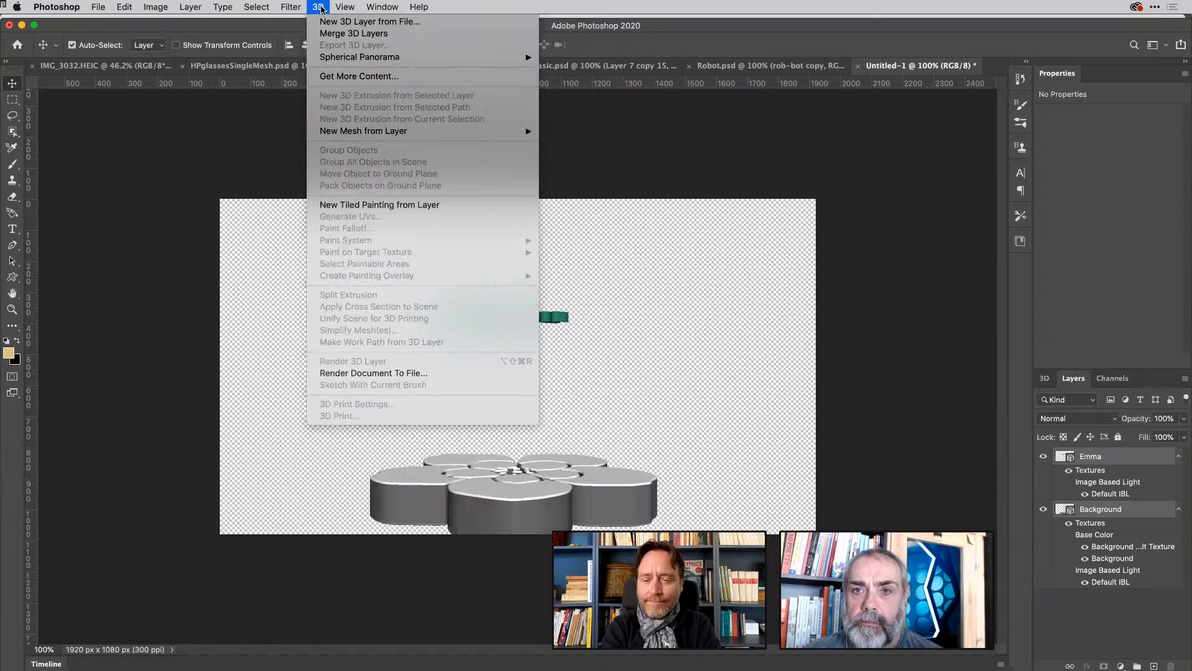
click(327, 35)
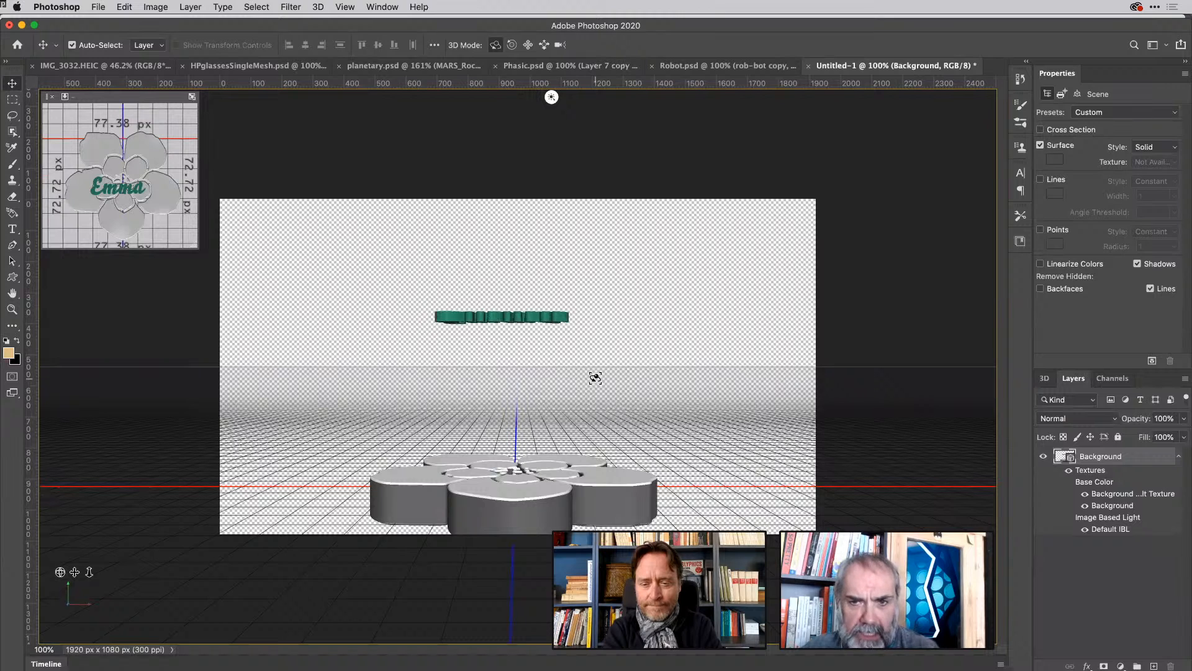
Lower the 3D name text along its Z axis until it sits on the flower's upper surface.
click(1041, 379)
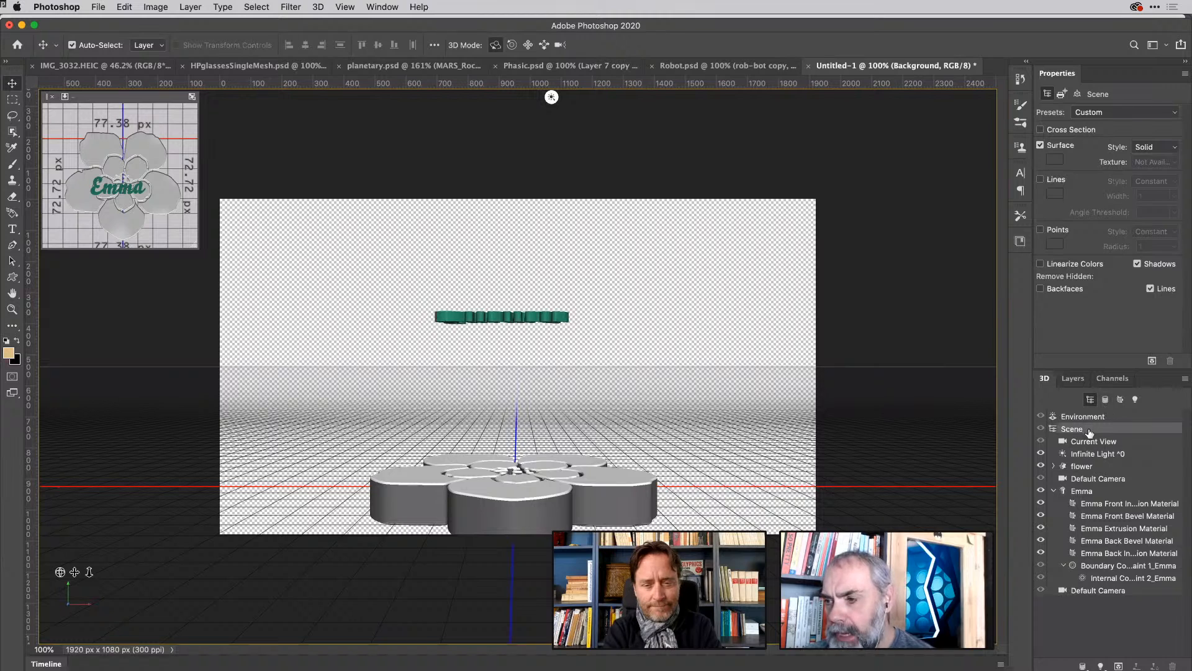
click(1080, 492)
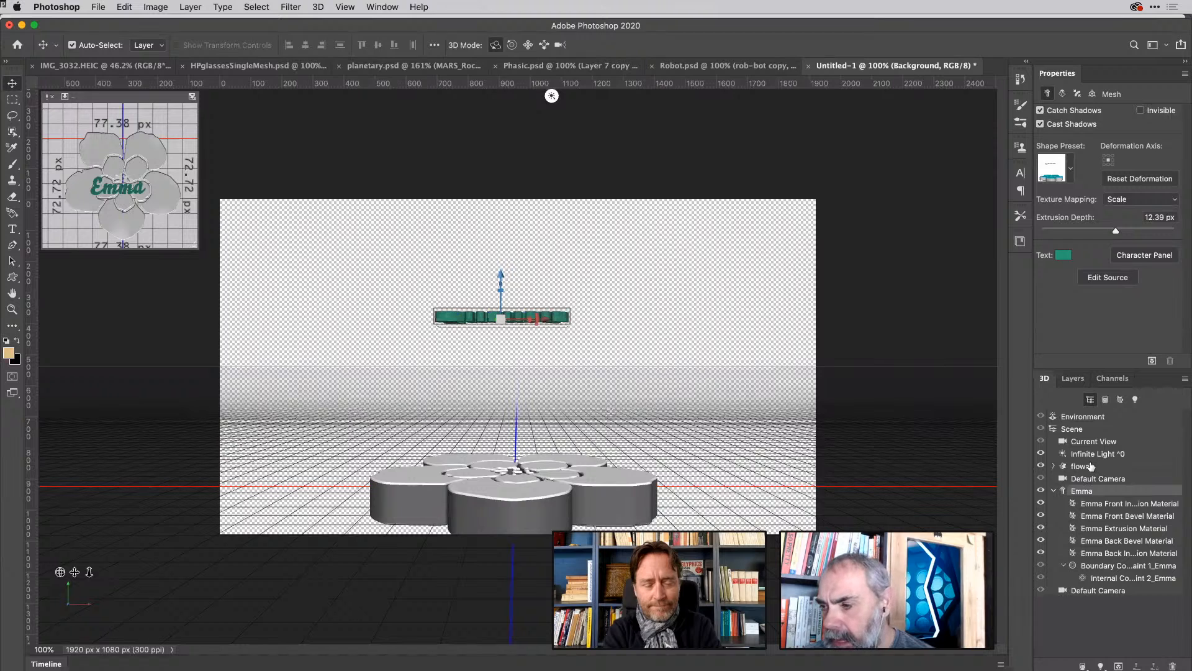
click(1091, 466)
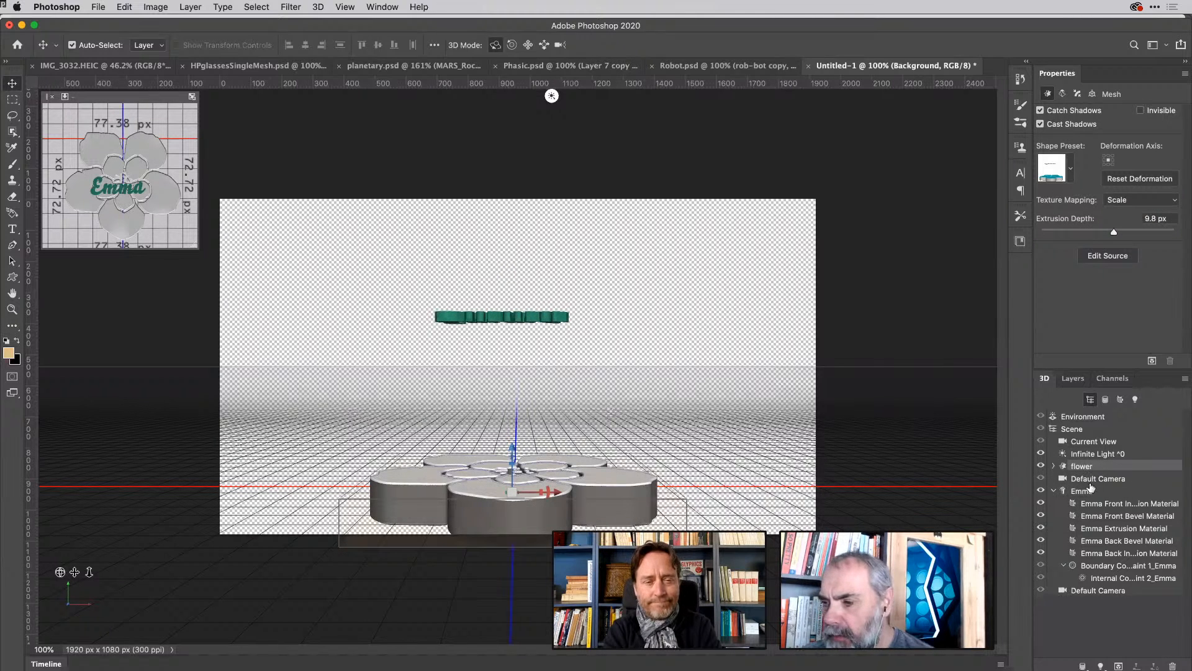
click(1091, 491)
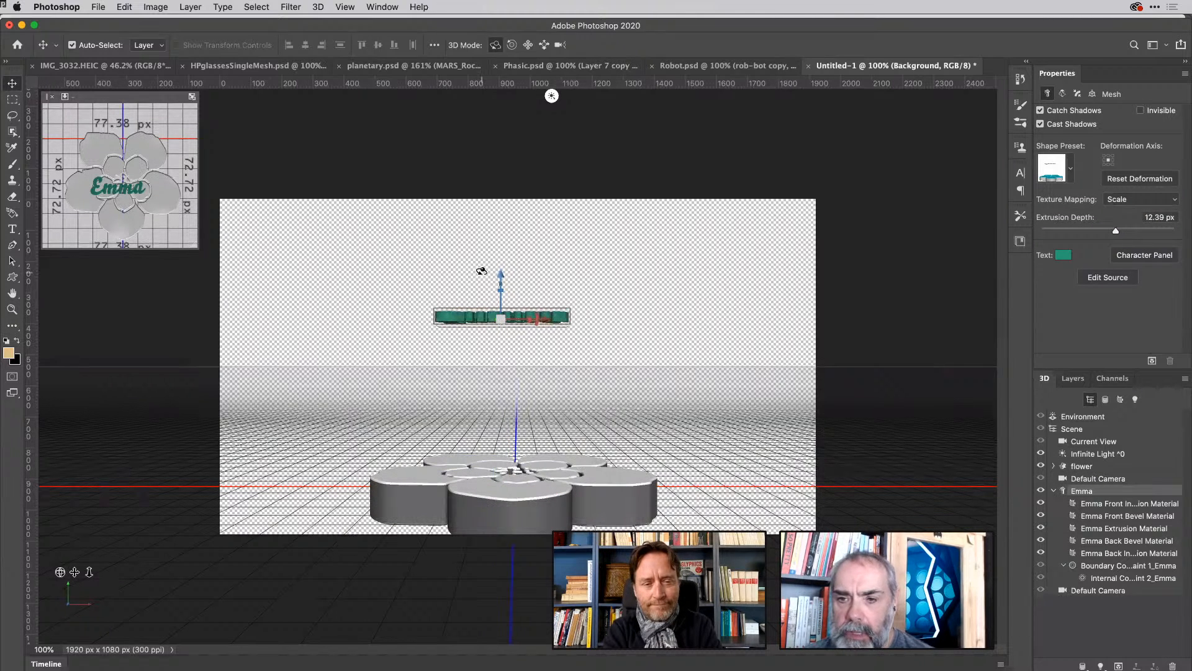
drag(501, 273, 505, 357)
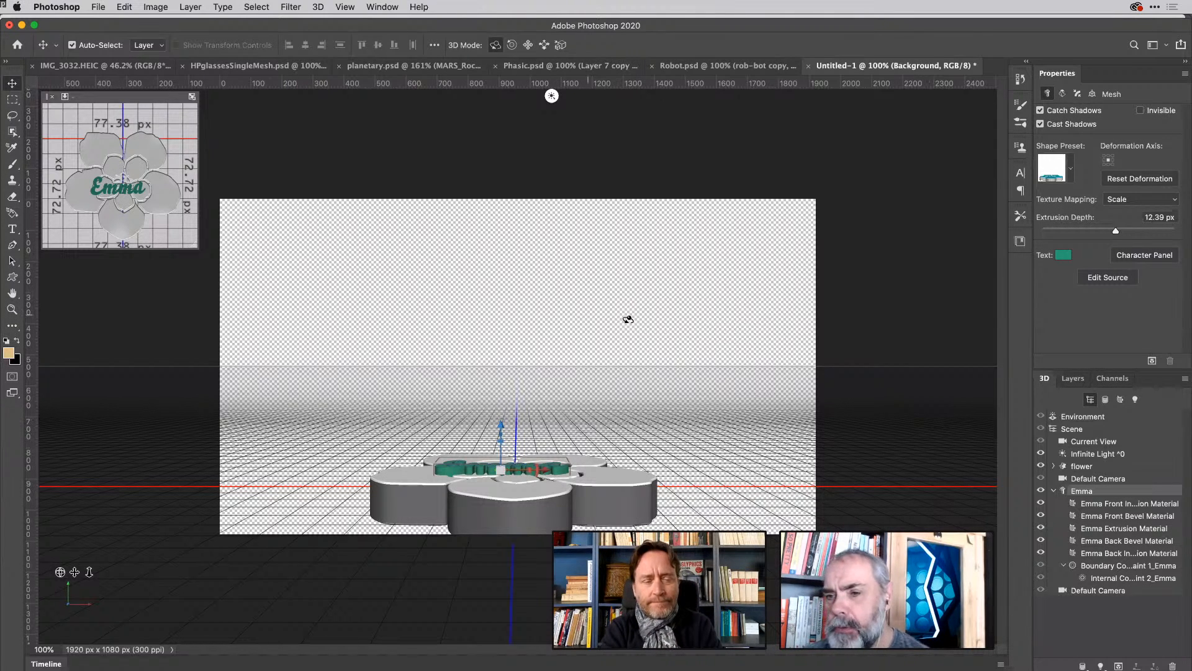
click(1072, 378)
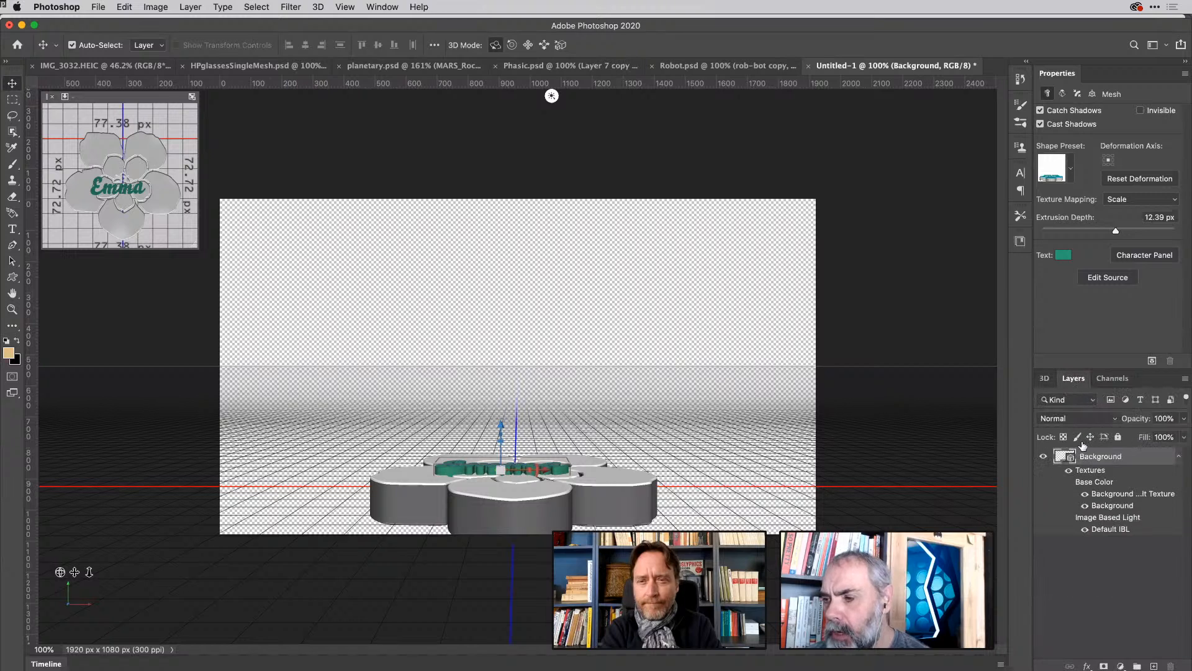
click(316, 8)
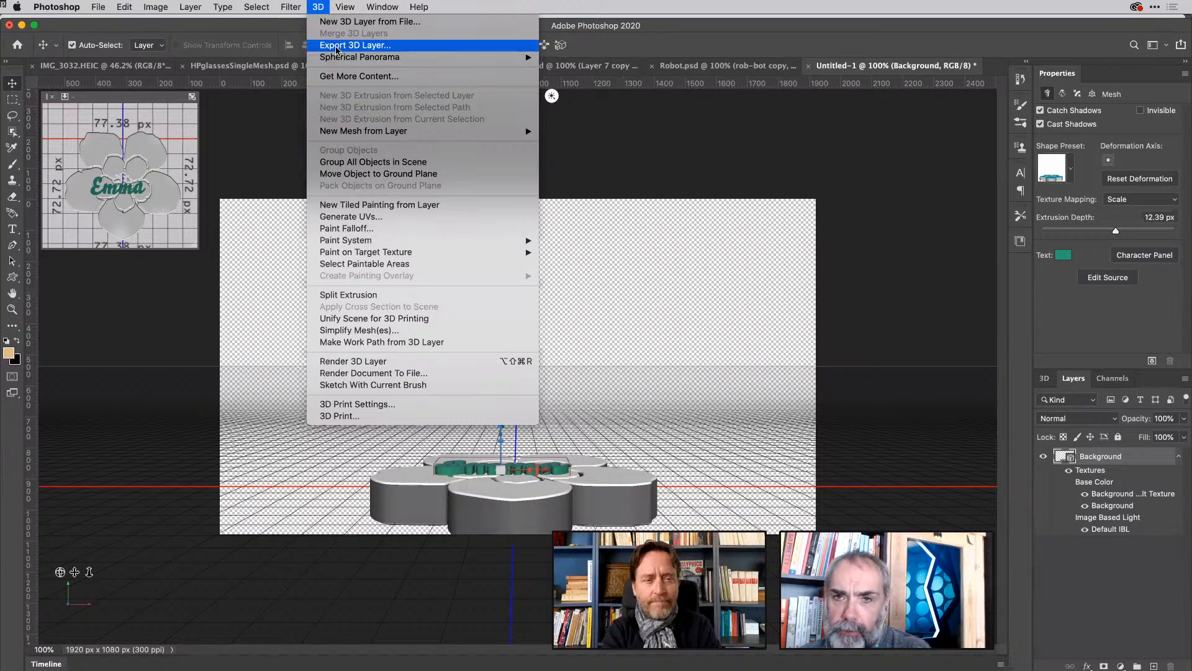
click(317, 8)
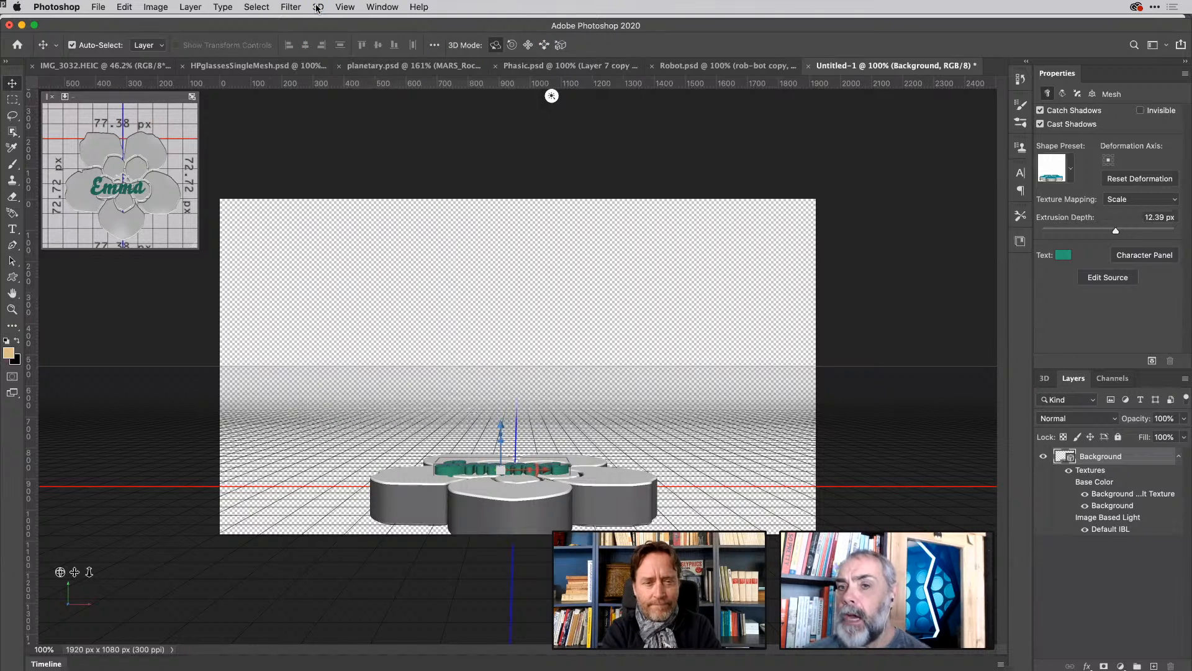
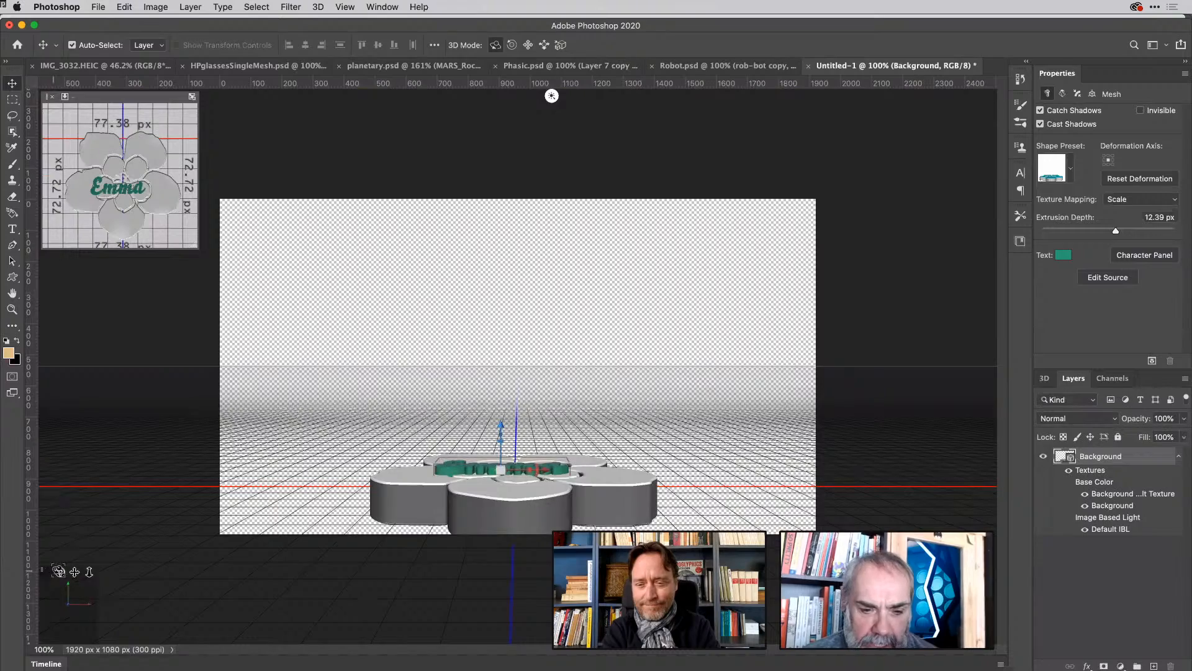
Orbit and pan the 3D camera to show the whole flower from above, near the middle of the canvas.
drag(59, 571, 79, 599)
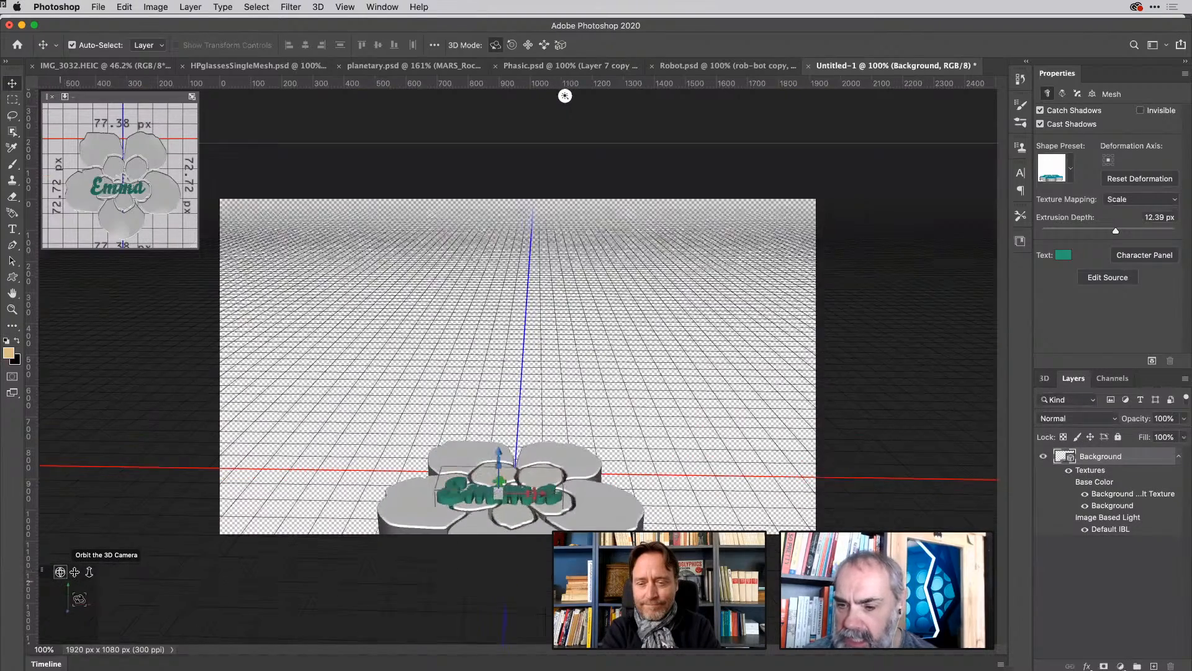
drag(565, 96, 990, 244)
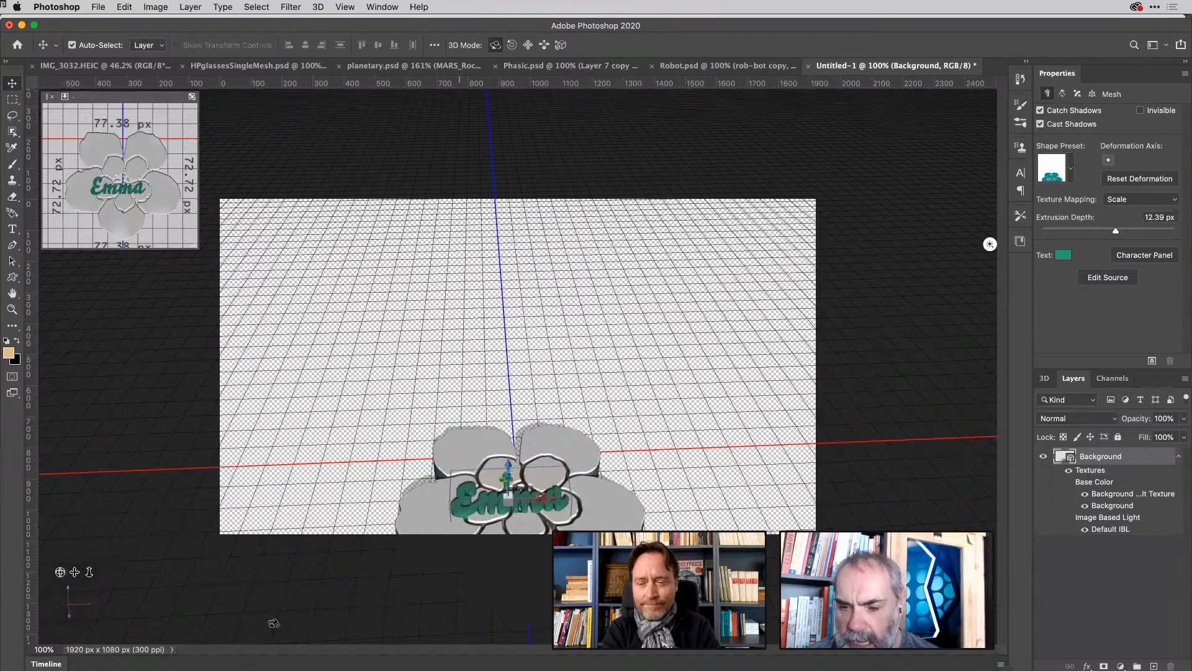
drag(75, 571, 65, 606)
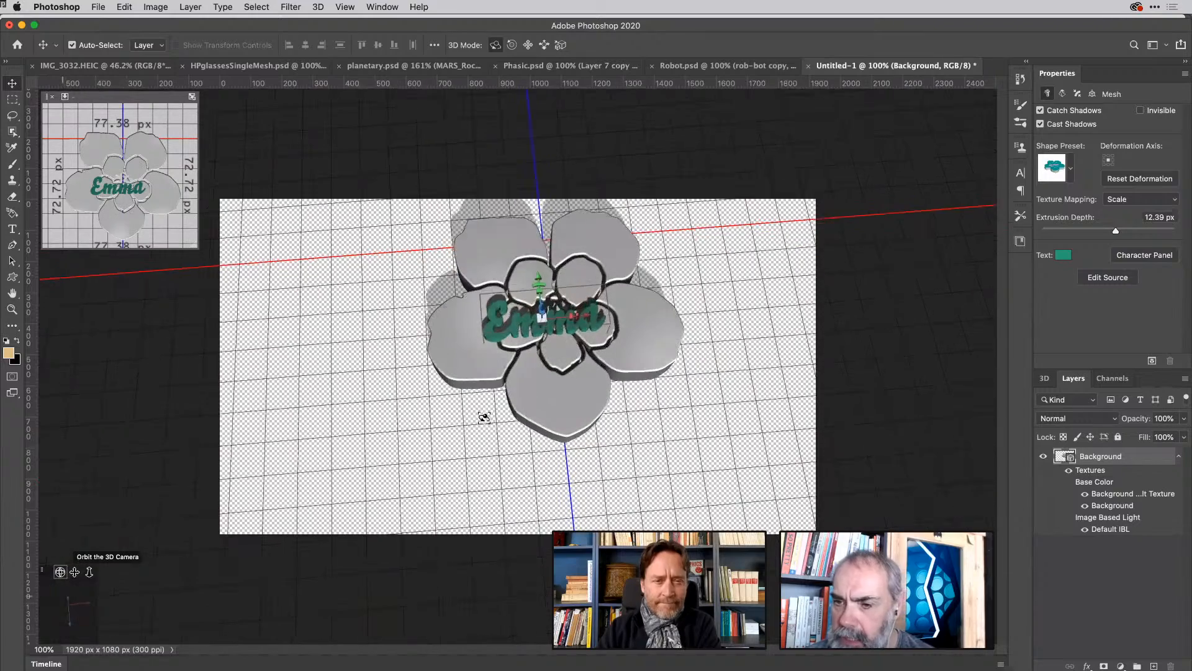
drag(484, 417, 497, 398)
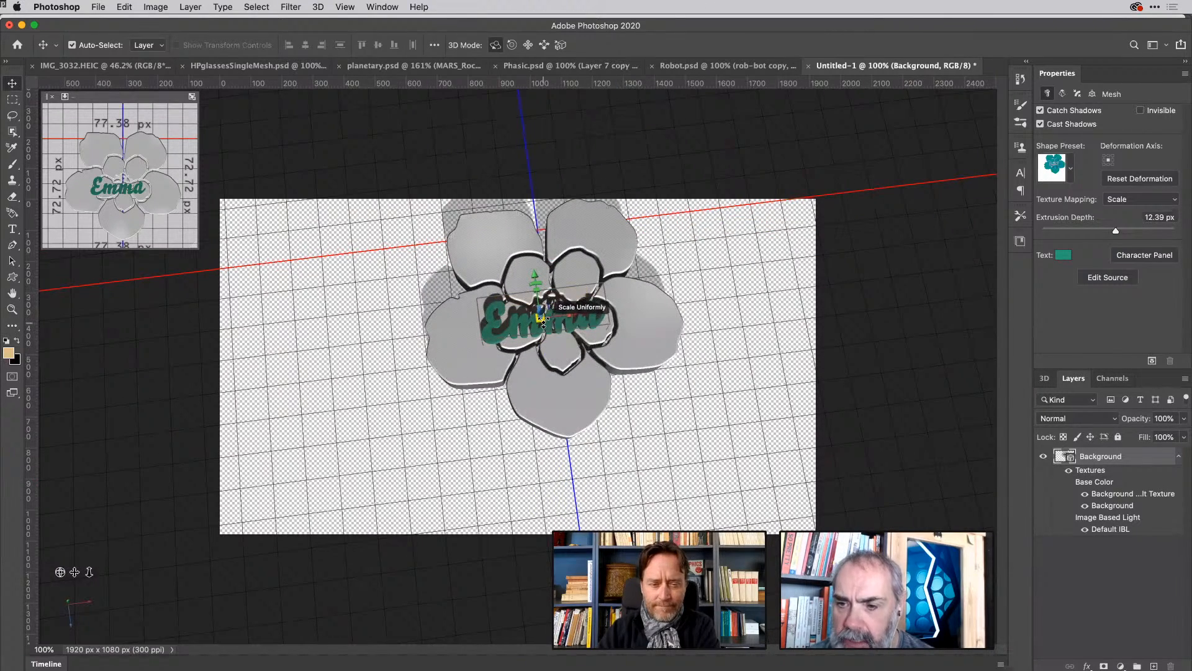
Scale the 3D name text up uniformly and rotate it slightly counterclockwise across the flower's centre.
drag(544, 321, 548, 320)
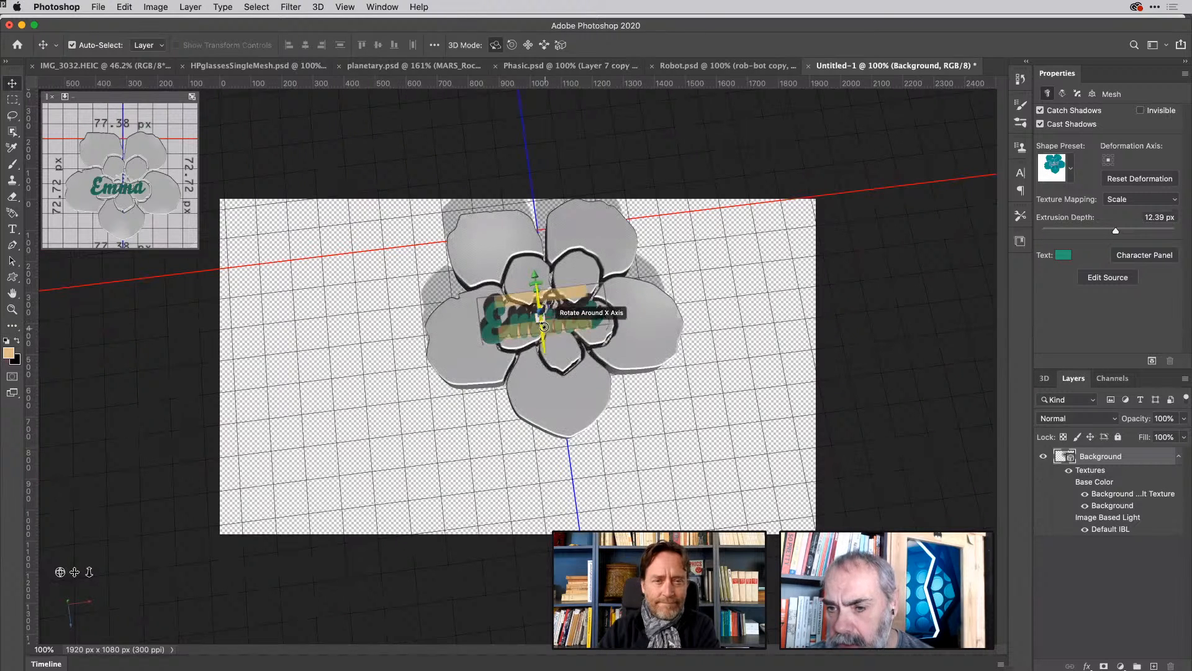
drag(538, 317, 596, 311)
drag(546, 276, 596, 306)
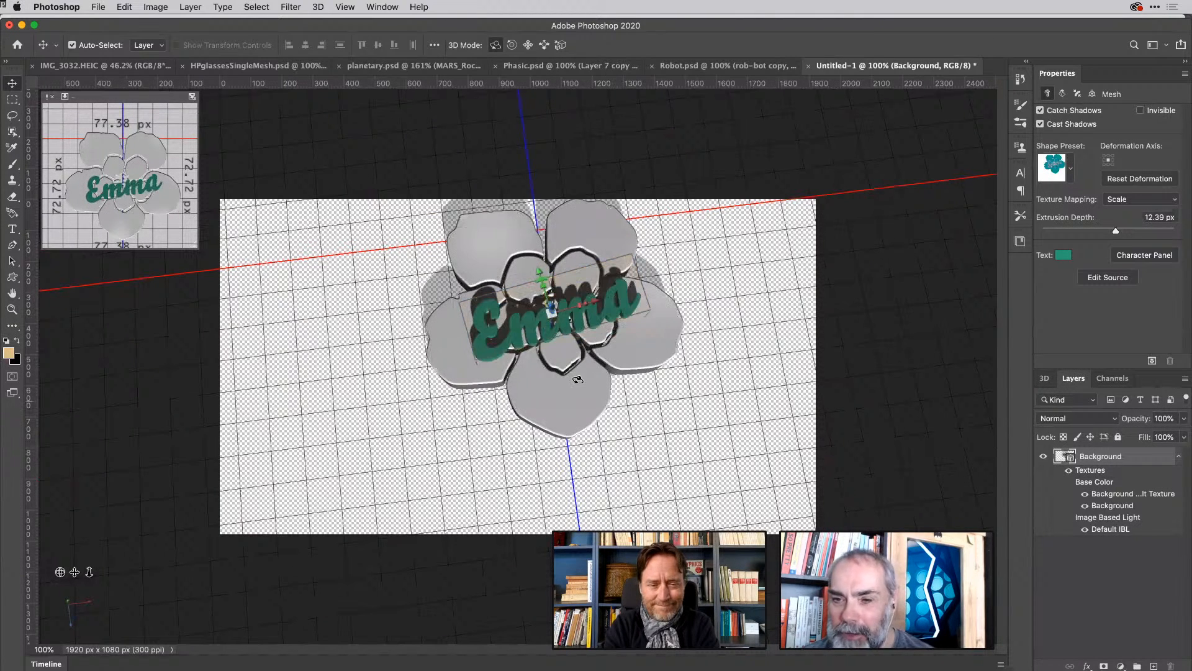
key(super+z)
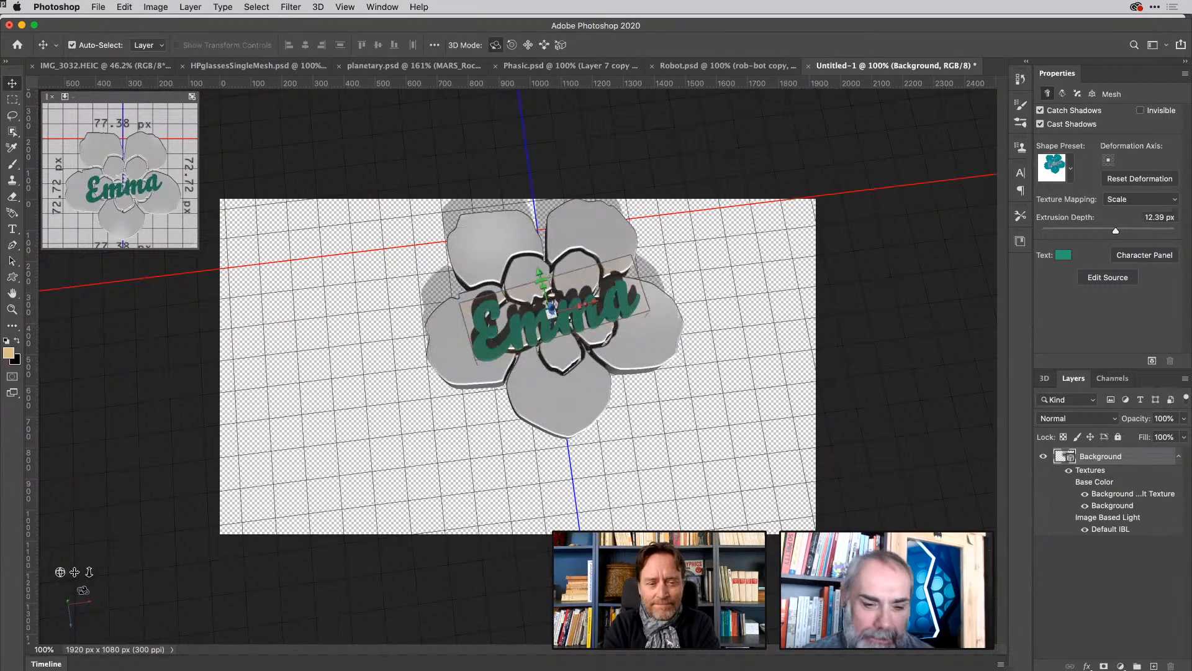
Unify the flower and name text scene for 3D printing, accepting a single mesh and flattened texture maps.
mouse_move(60, 571)
mouse_down()
mouse_move(68, 529)
mouse_move(53, 572)
mouse_move(58, 556)
mouse_up()
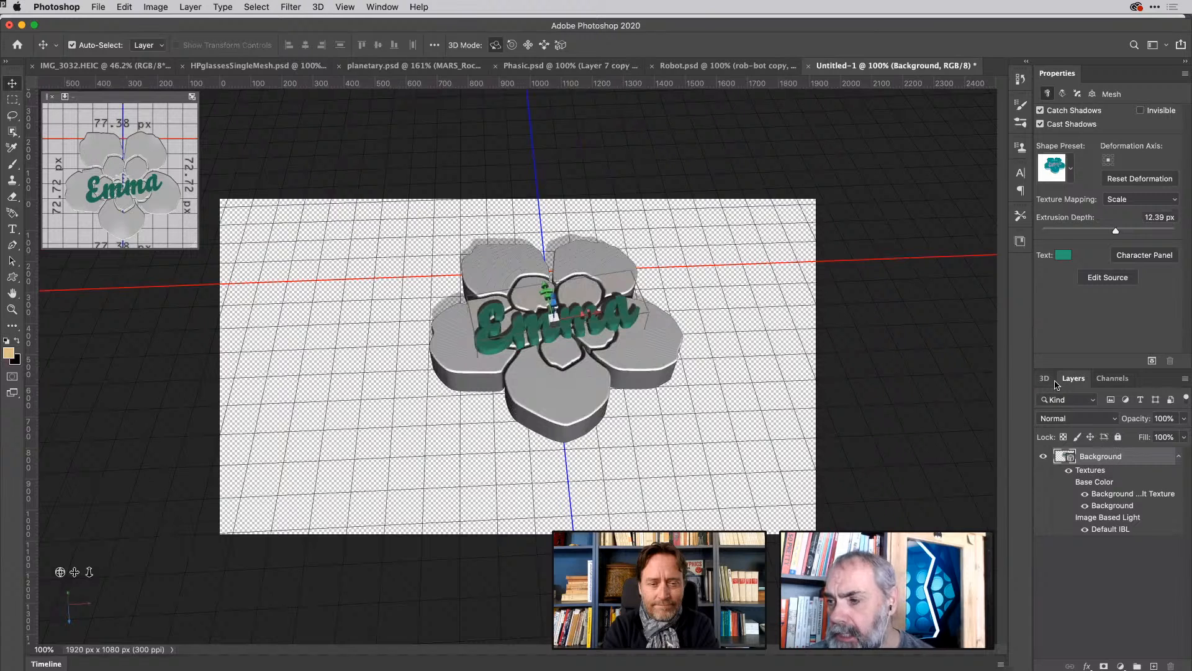
click(318, 6)
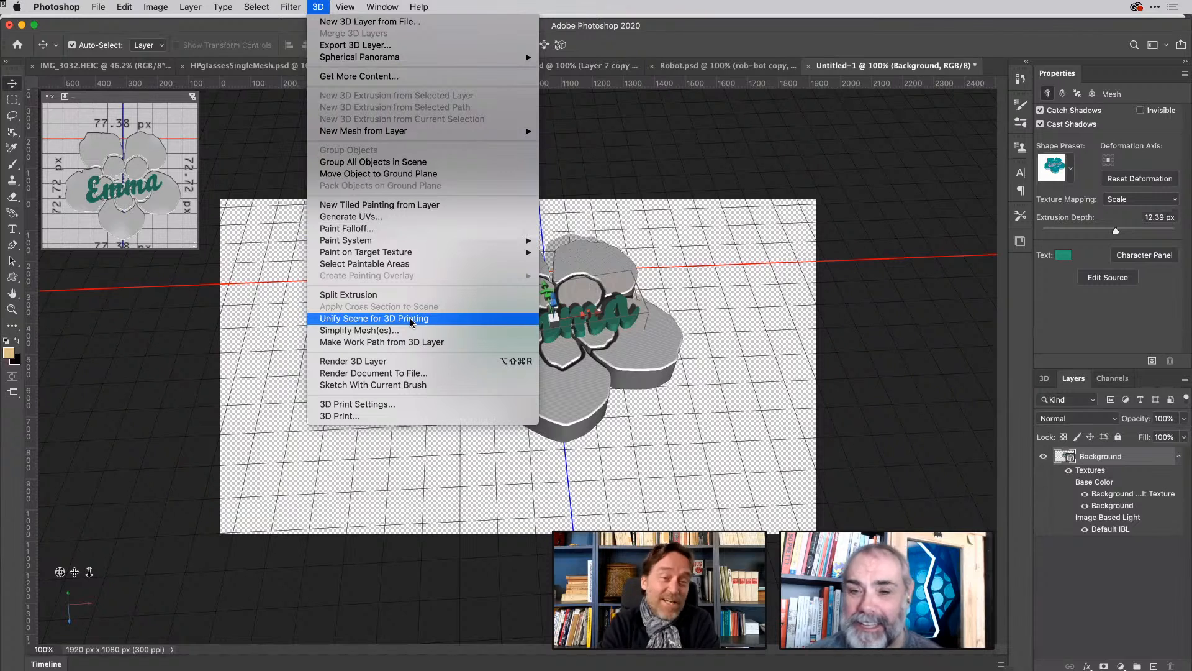
click(410, 319)
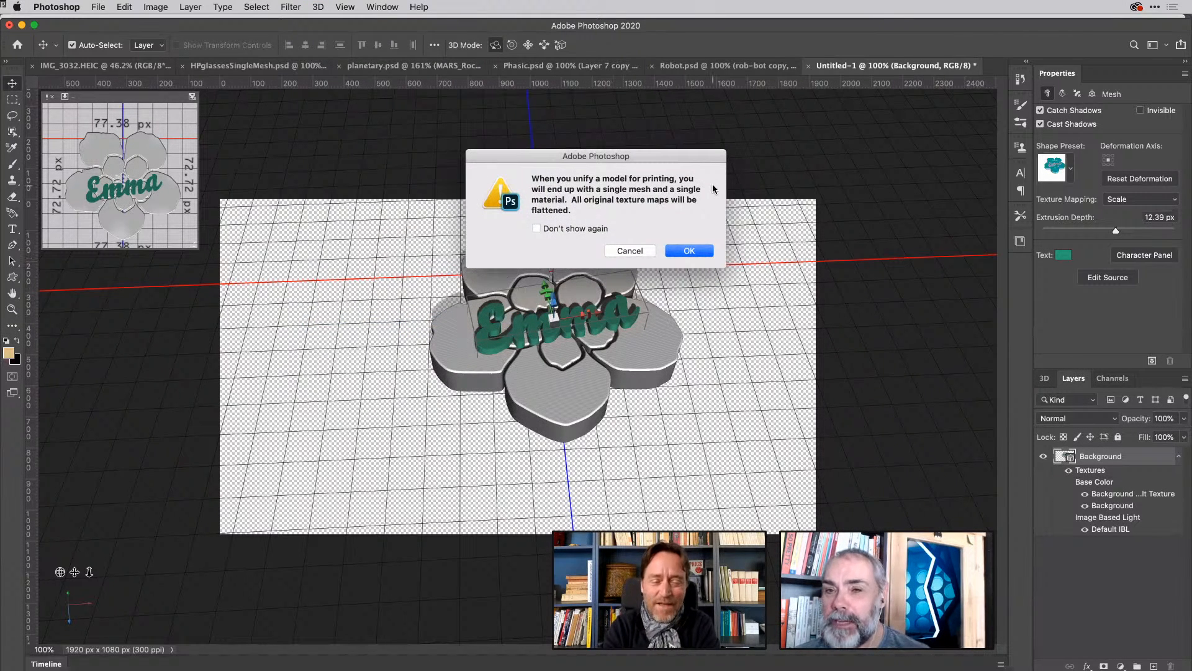
drag(705, 157, 893, 177)
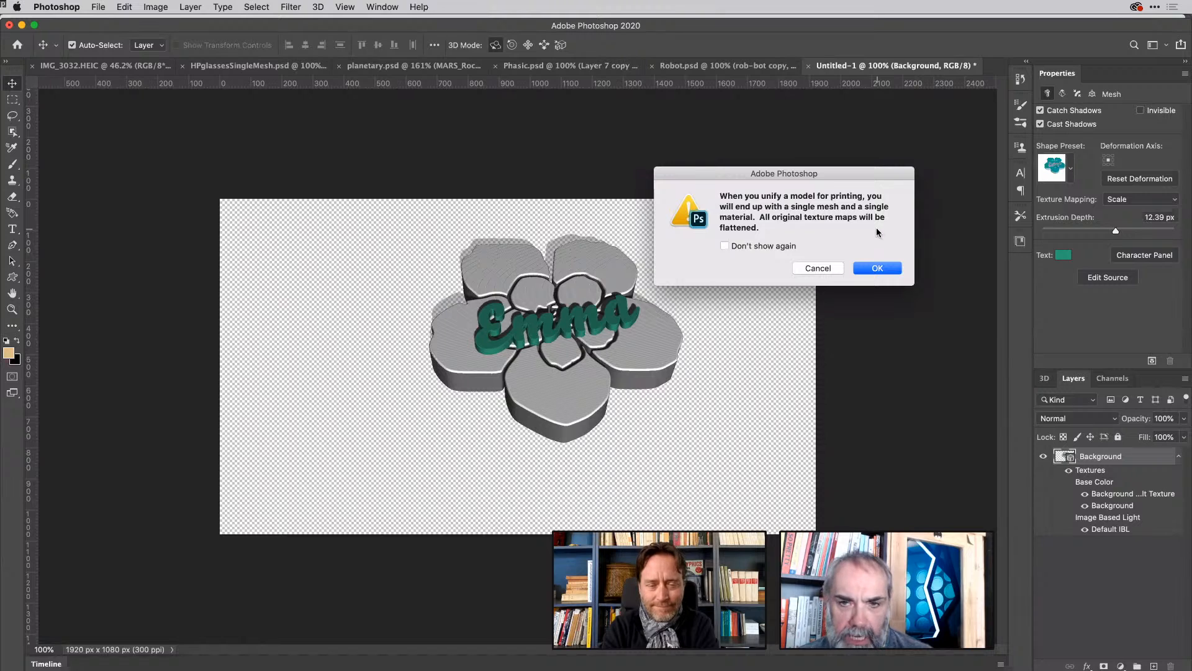
click(877, 268)
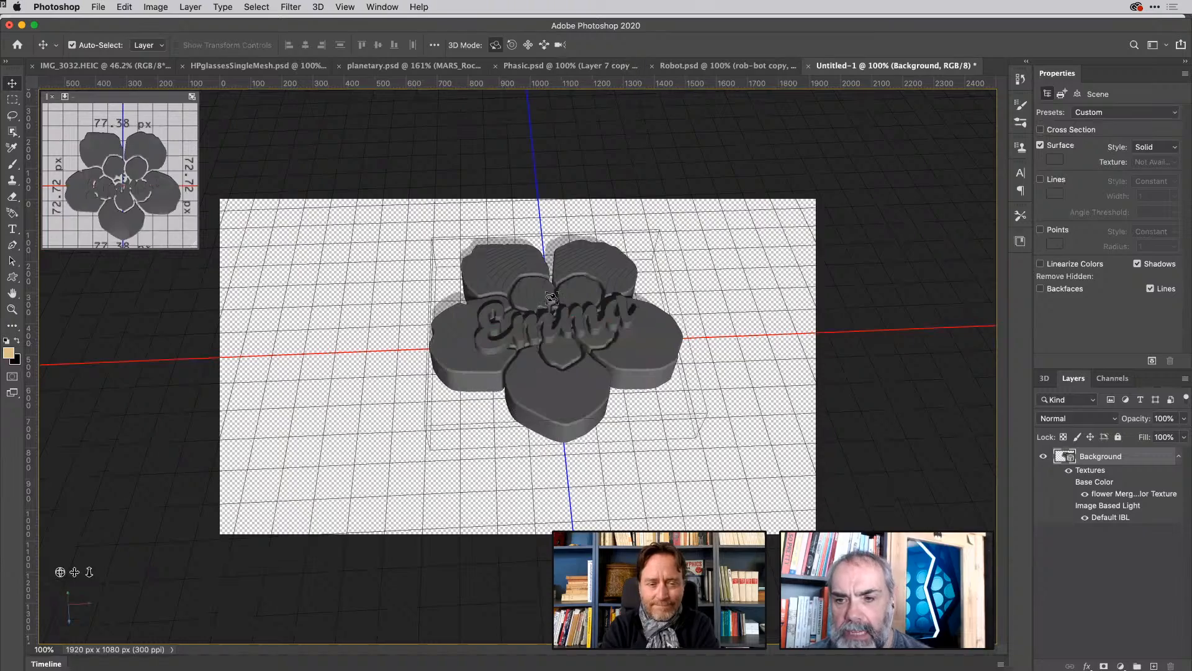
Orbit around the unified flower and name text, open its 3D print preview past the price notice, and inspect the model from different angles.
drag(600, 342, 470, 263)
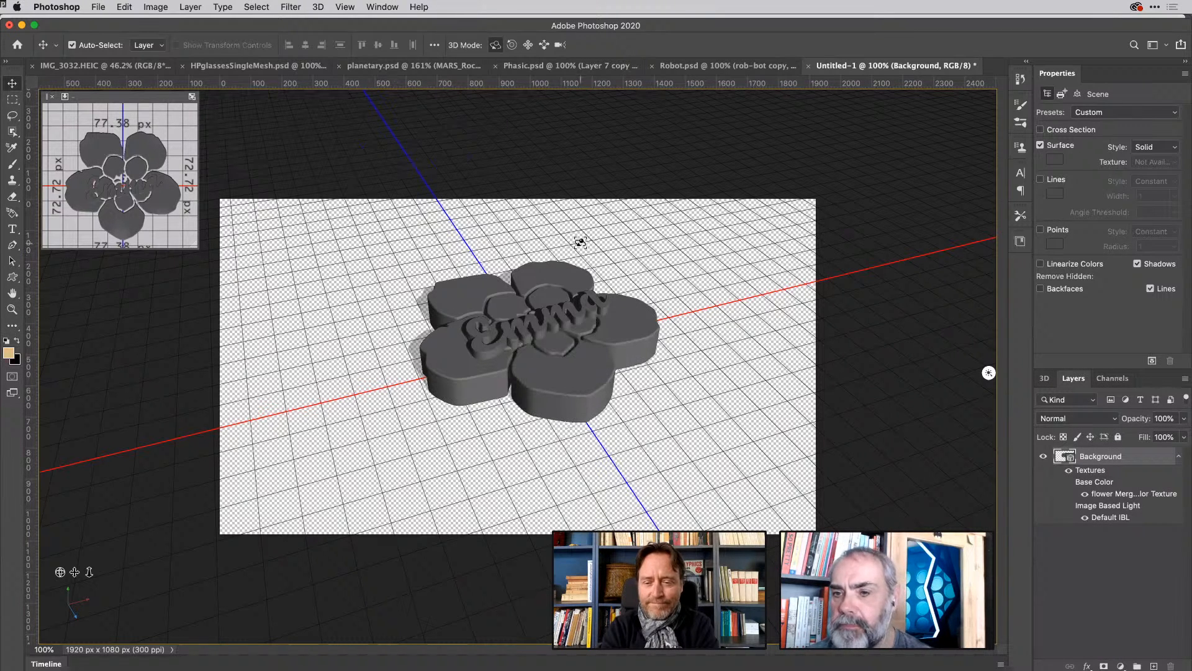
click(320, 7)
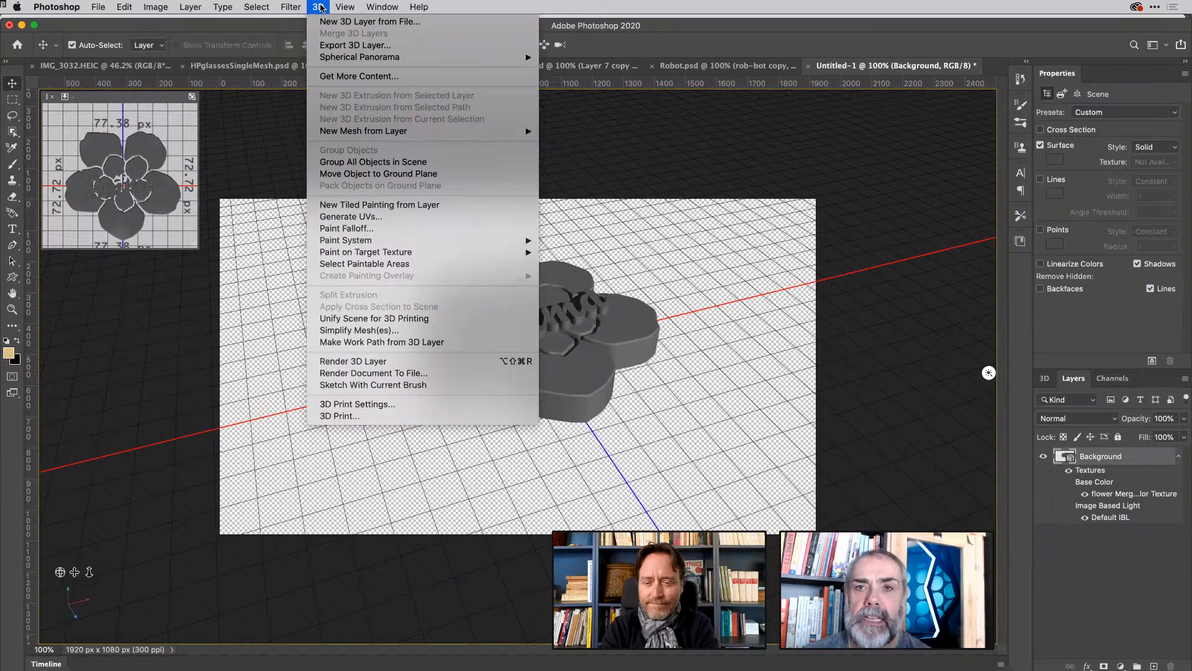
click(397, 415)
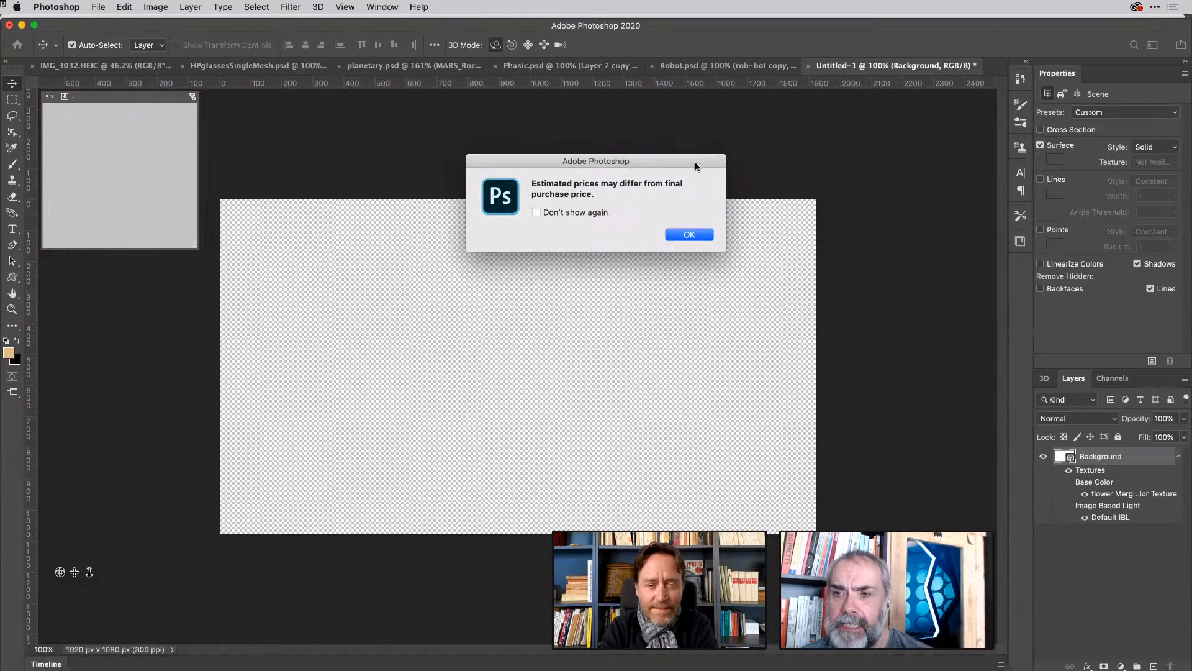
drag(695, 161, 862, 209)
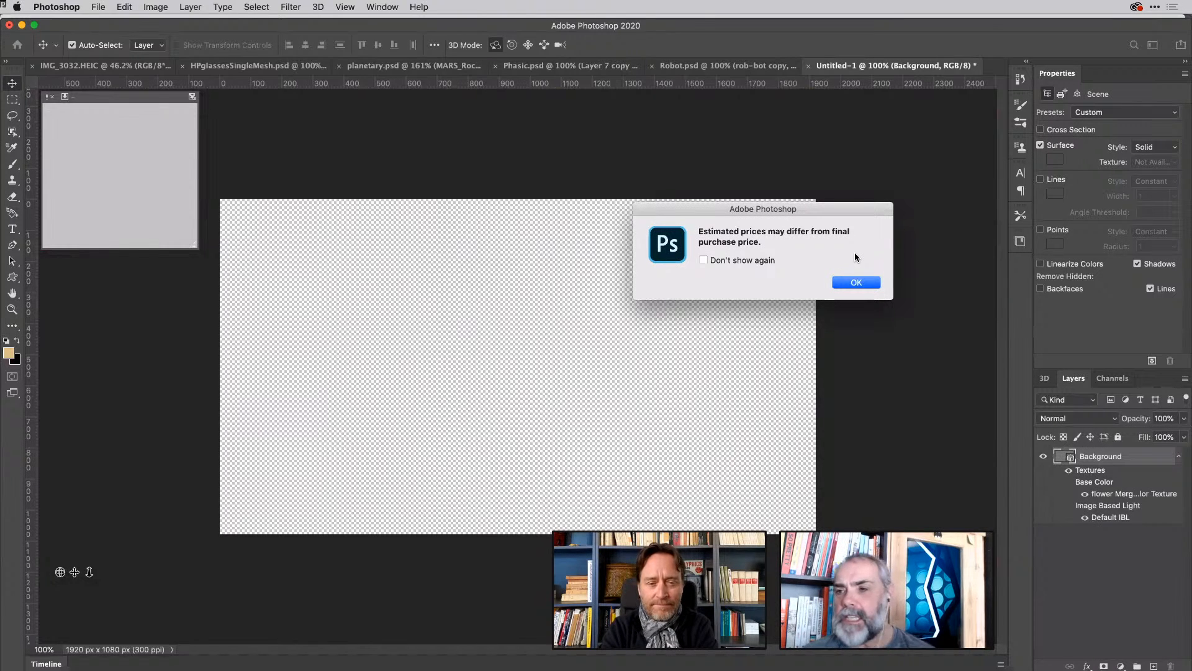
click(870, 283)
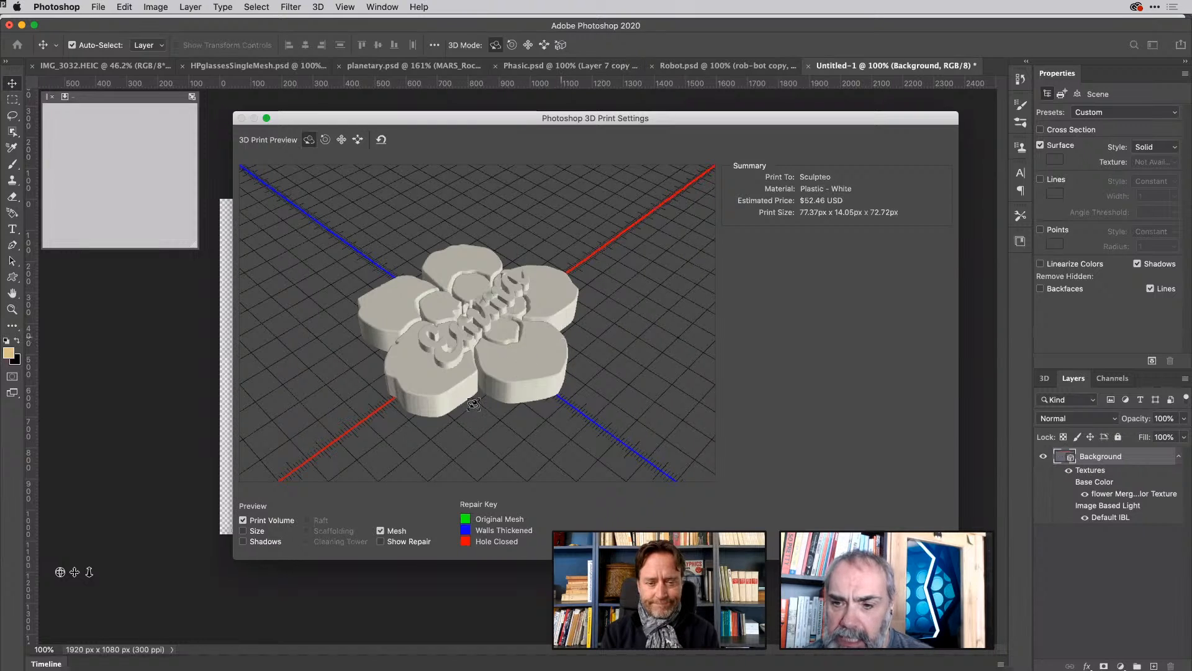
drag(469, 351, 503, 354)
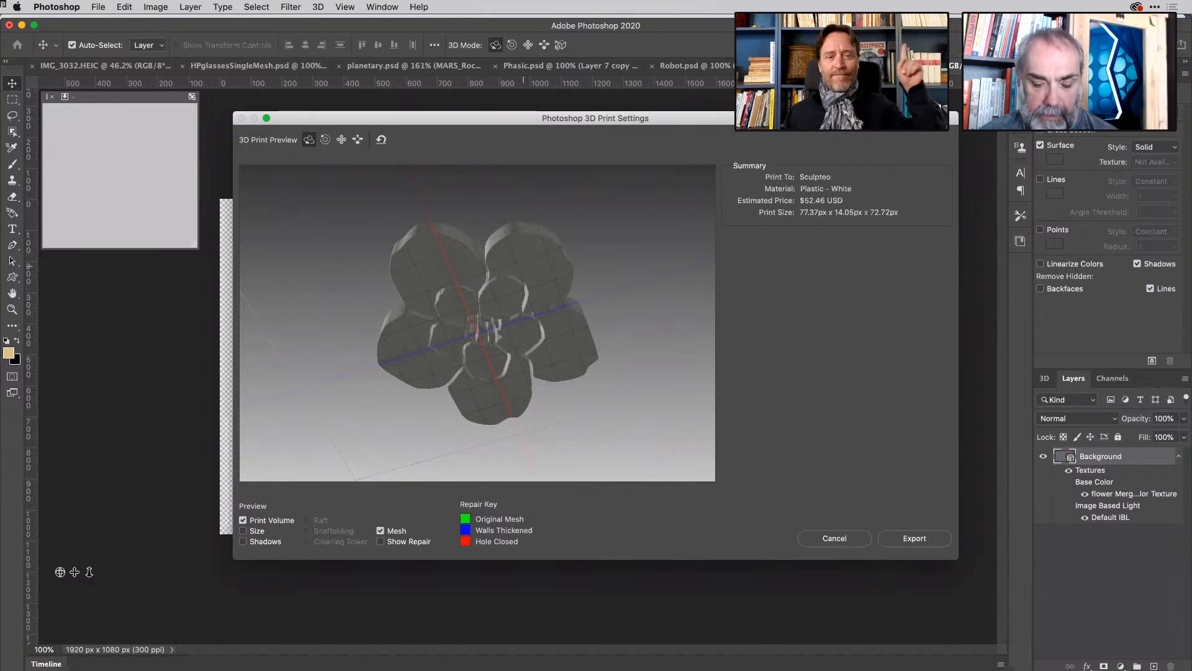
Switch to Chrome and open the VDay2019.stl heart model from the i.materialise uploaded models.
key(Return)
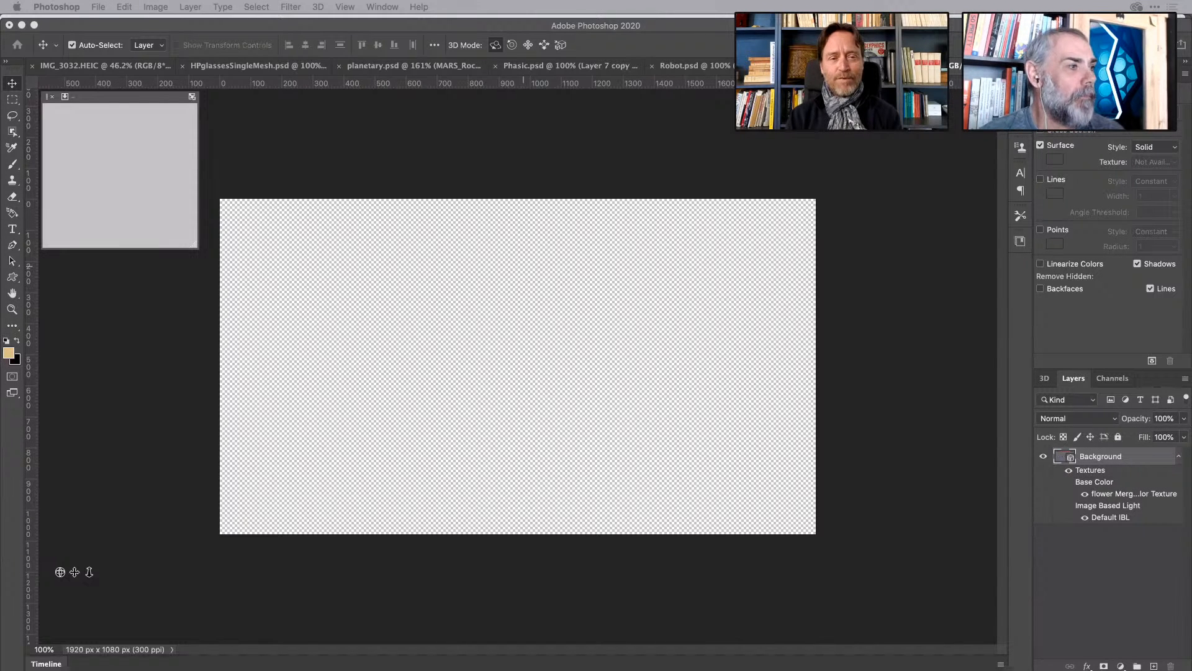
drag(0, 13, 569, 29)
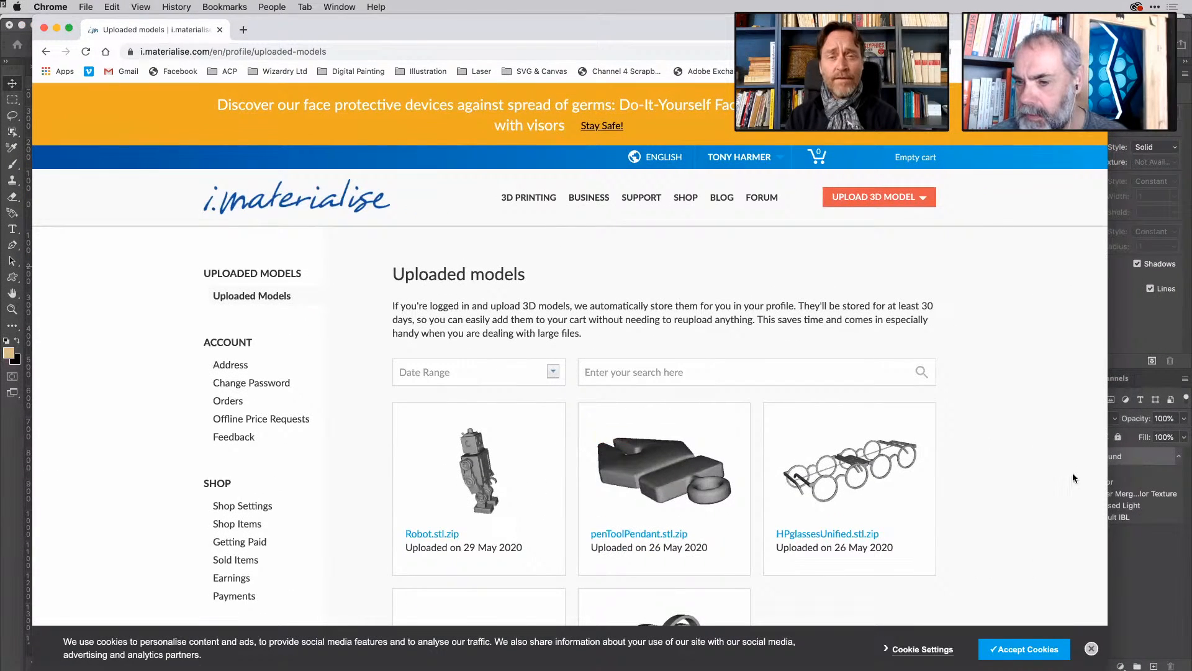
scroll(1073, 479, down, 5)
mouse_move(655, 383)
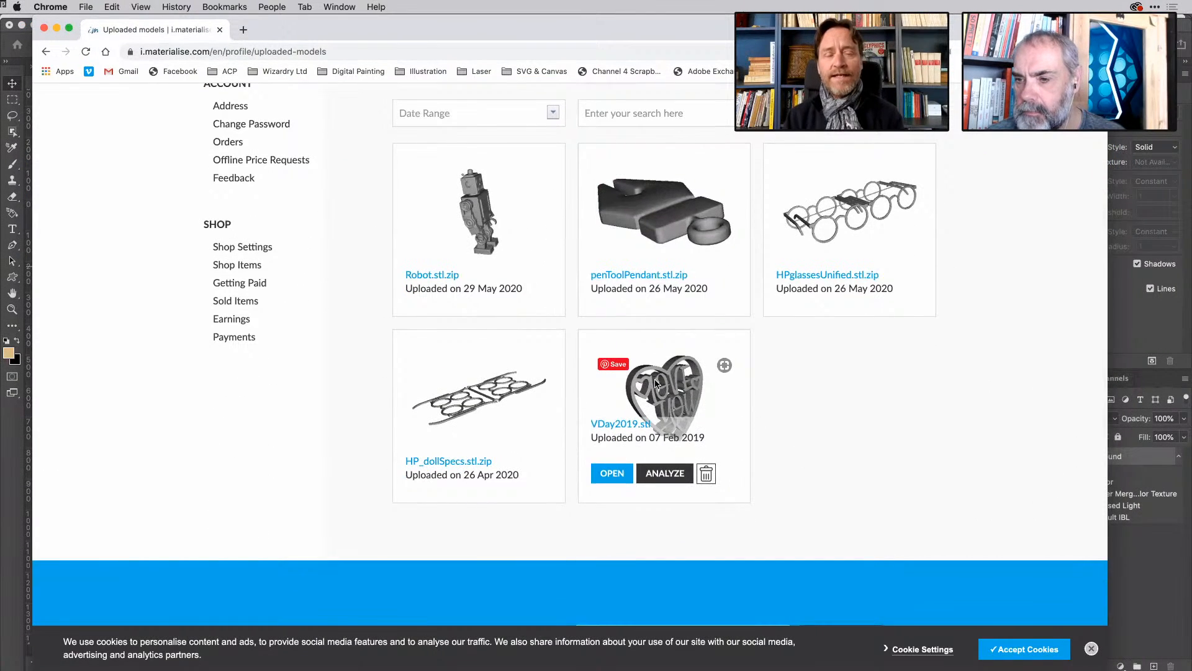
click(629, 477)
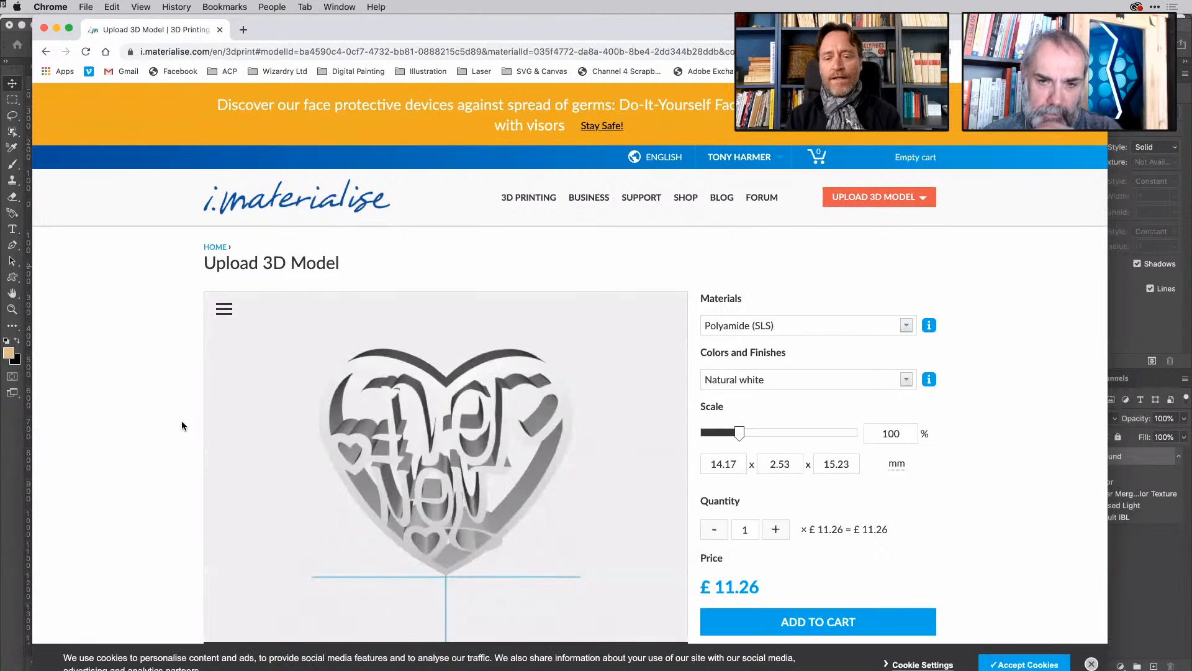
Rotate the heart model's 3D preview to examine its lettering from the front, and return to the uploaded models page.
scroll(177, 420, down, 2)
drag(518, 370, 584, 340)
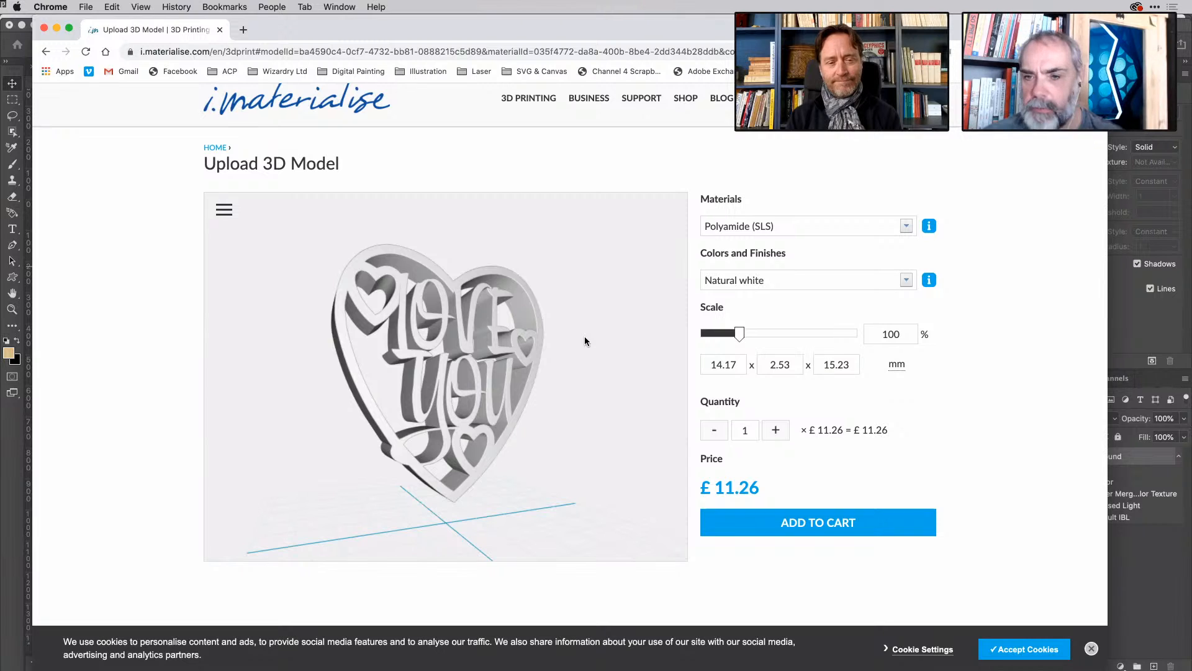
drag(508, 366, 470, 334)
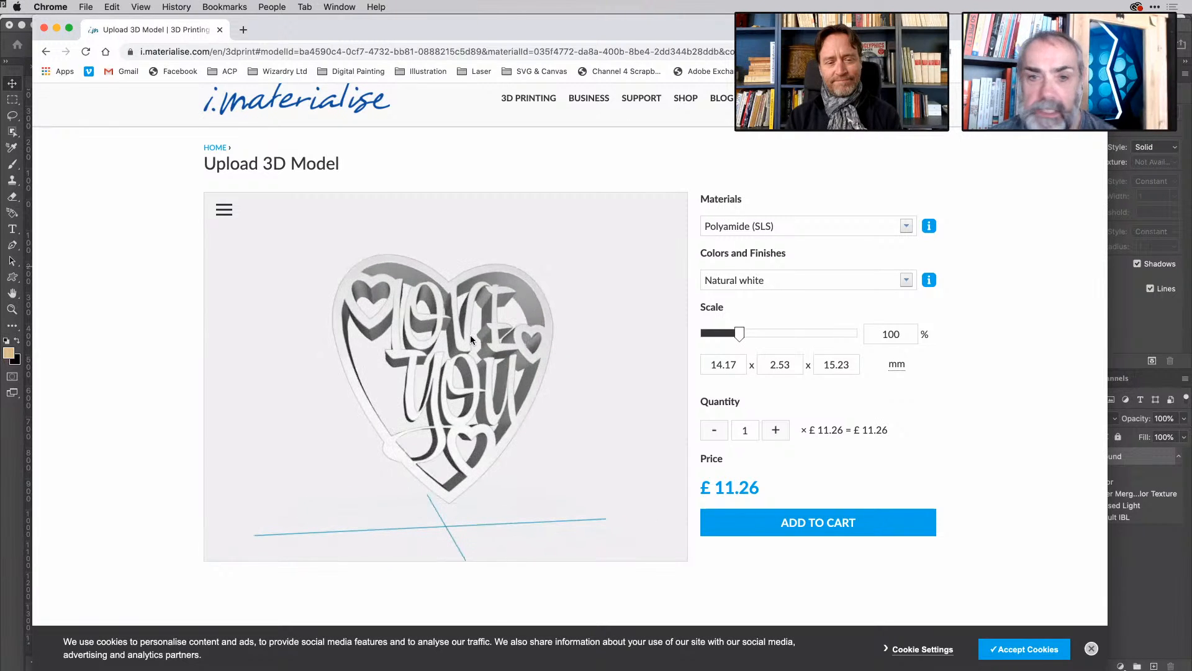
click(47, 51)
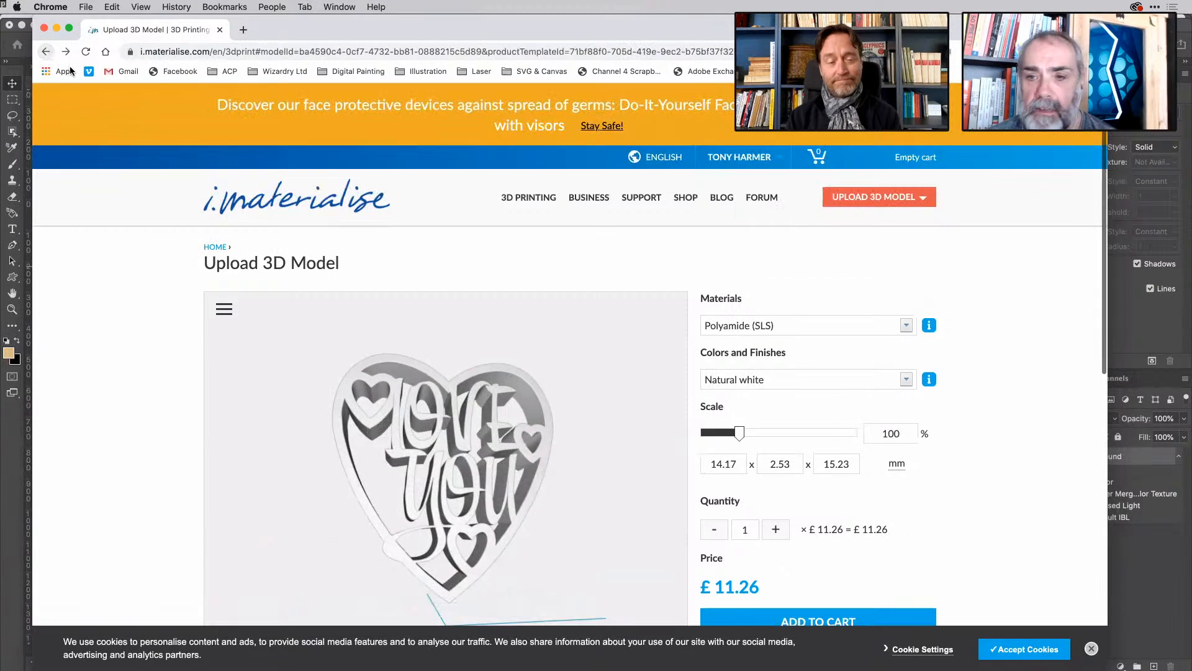
click(46, 52)
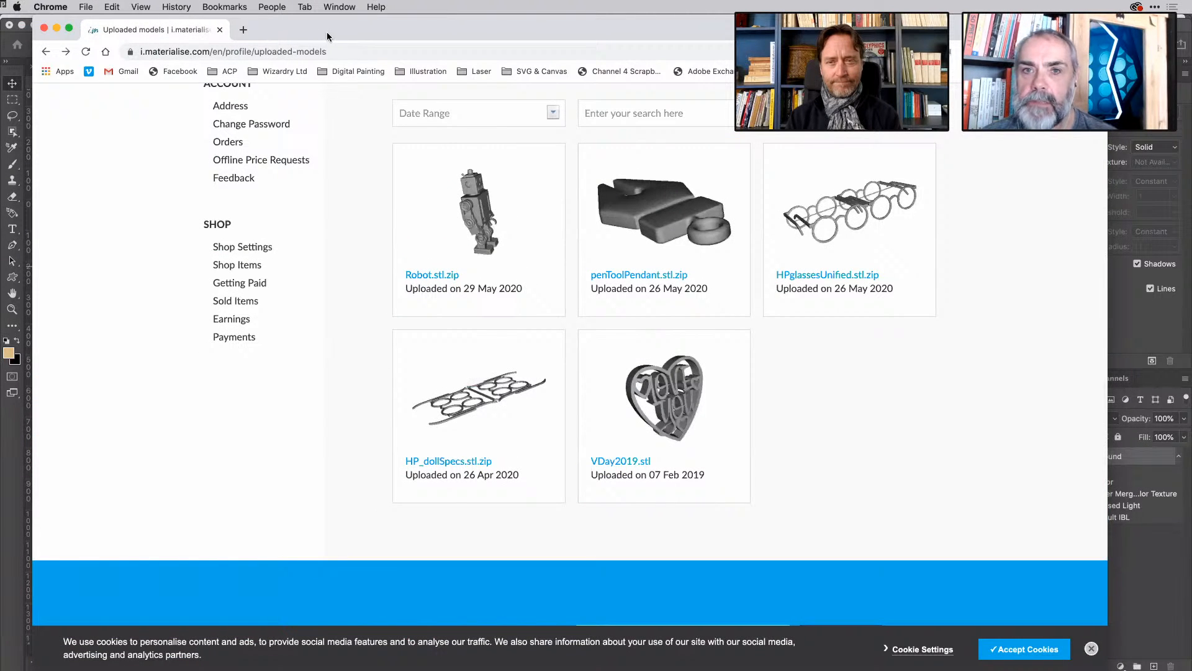
Switch back to Photoshop, cancel the 3D print and close the Untitled-1 document without saving.
drag(328, 34, 0, 33)
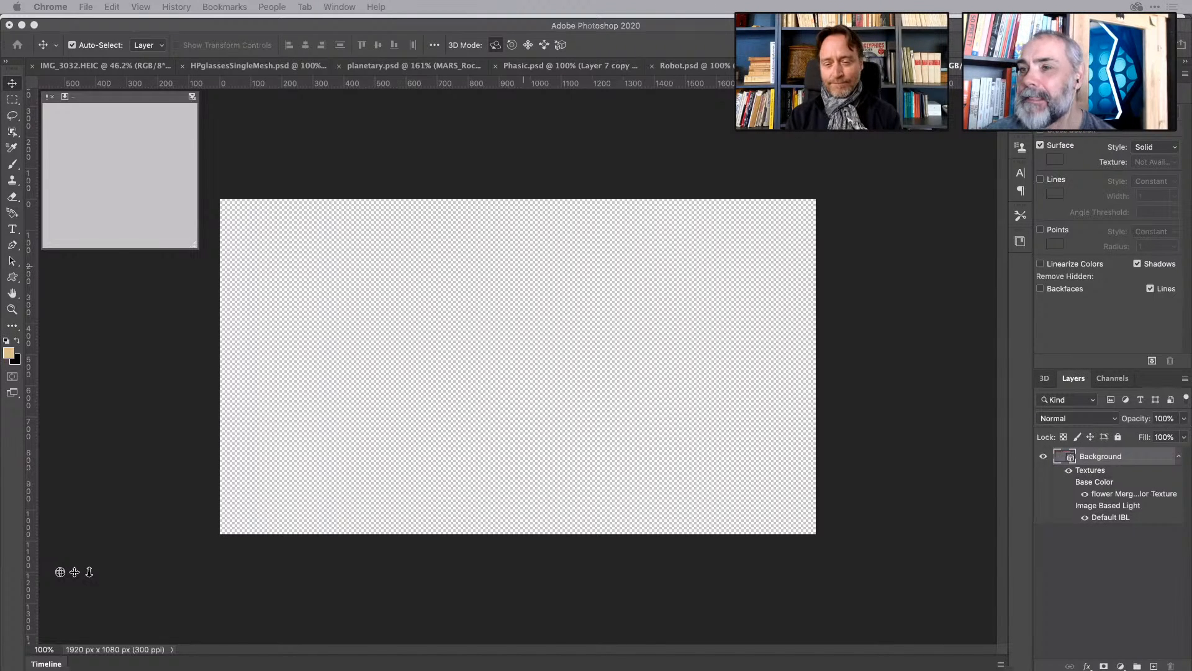
key(super+Tab)
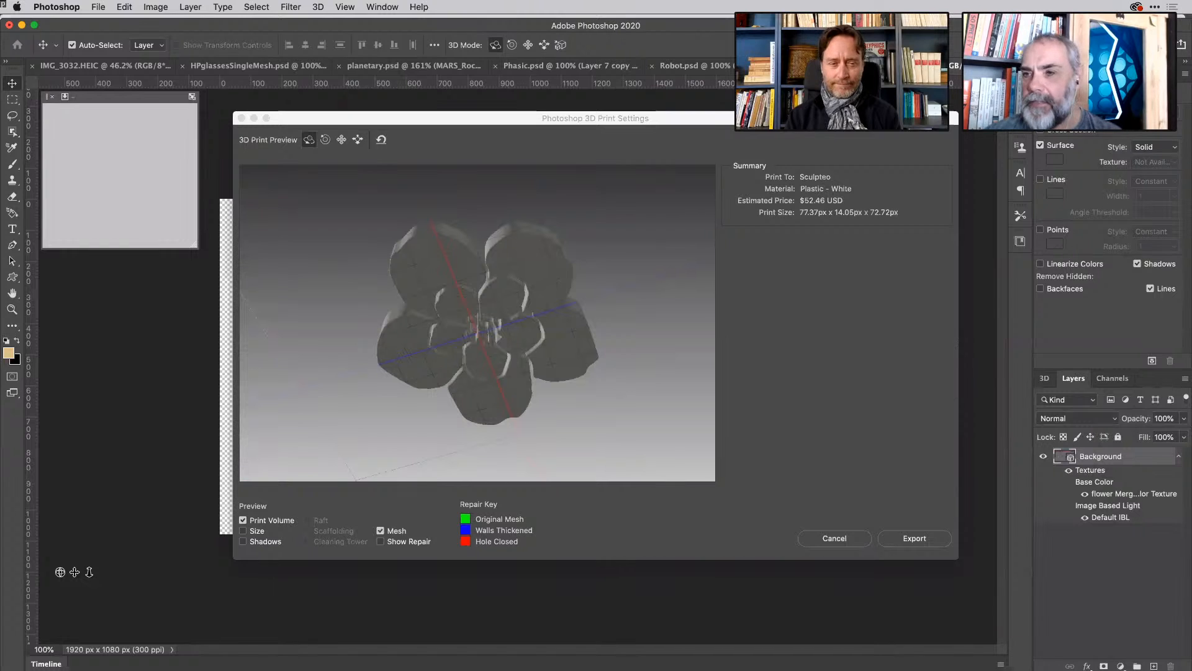
click(835, 538)
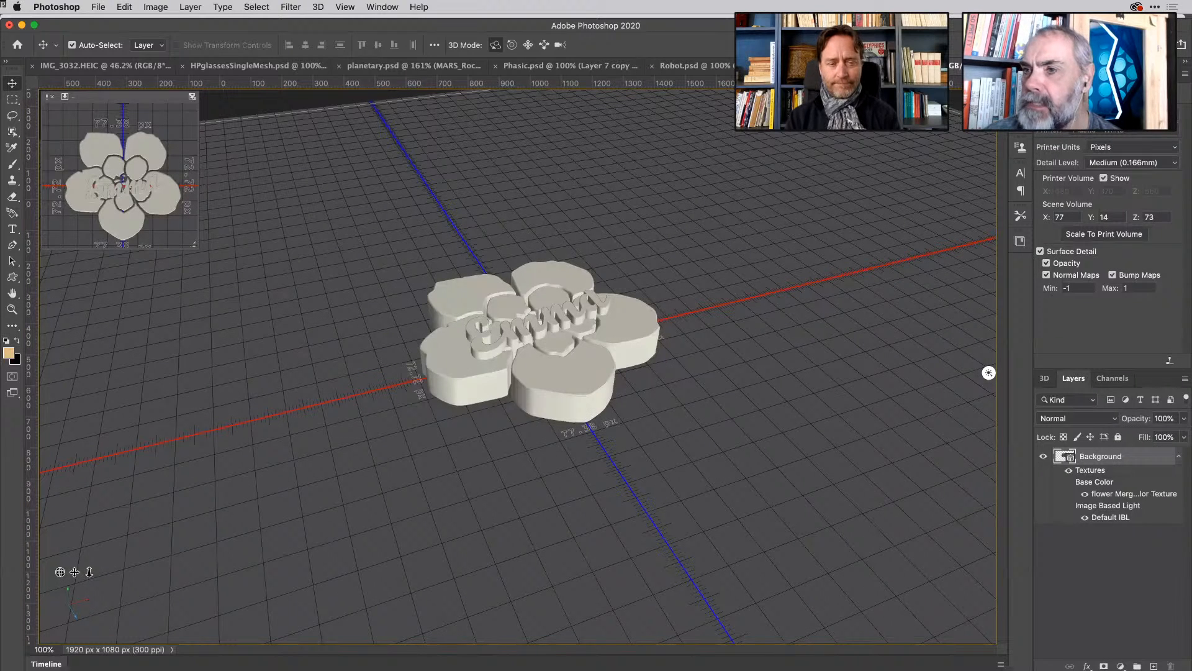
key(super+w)
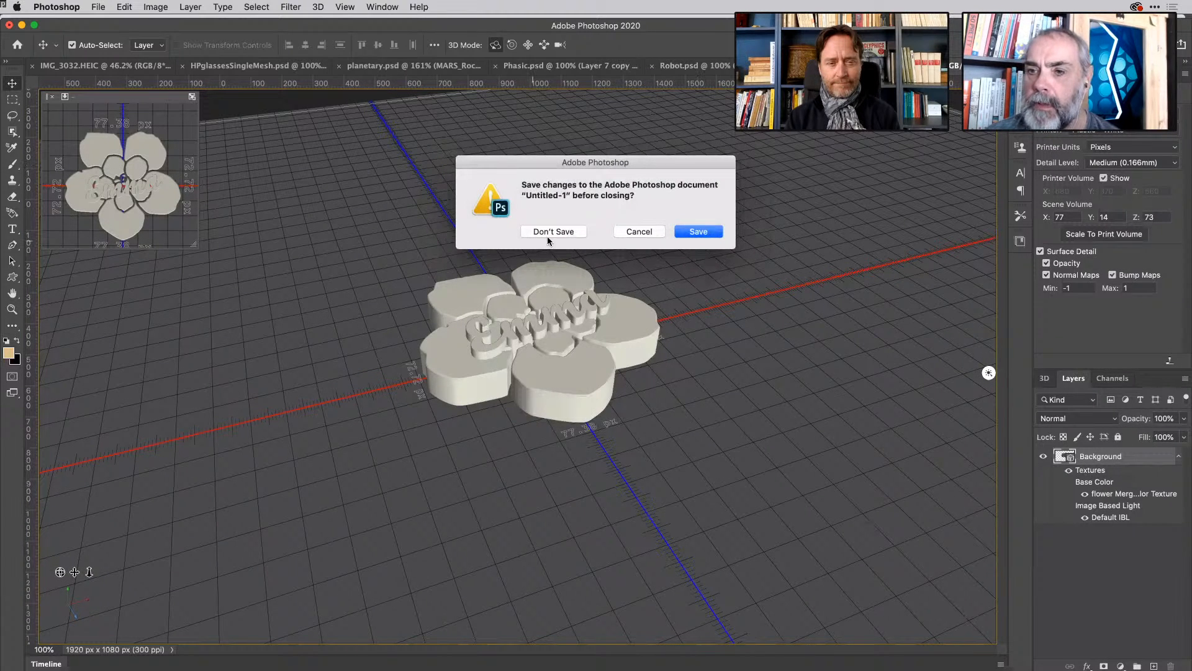
click(553, 231)
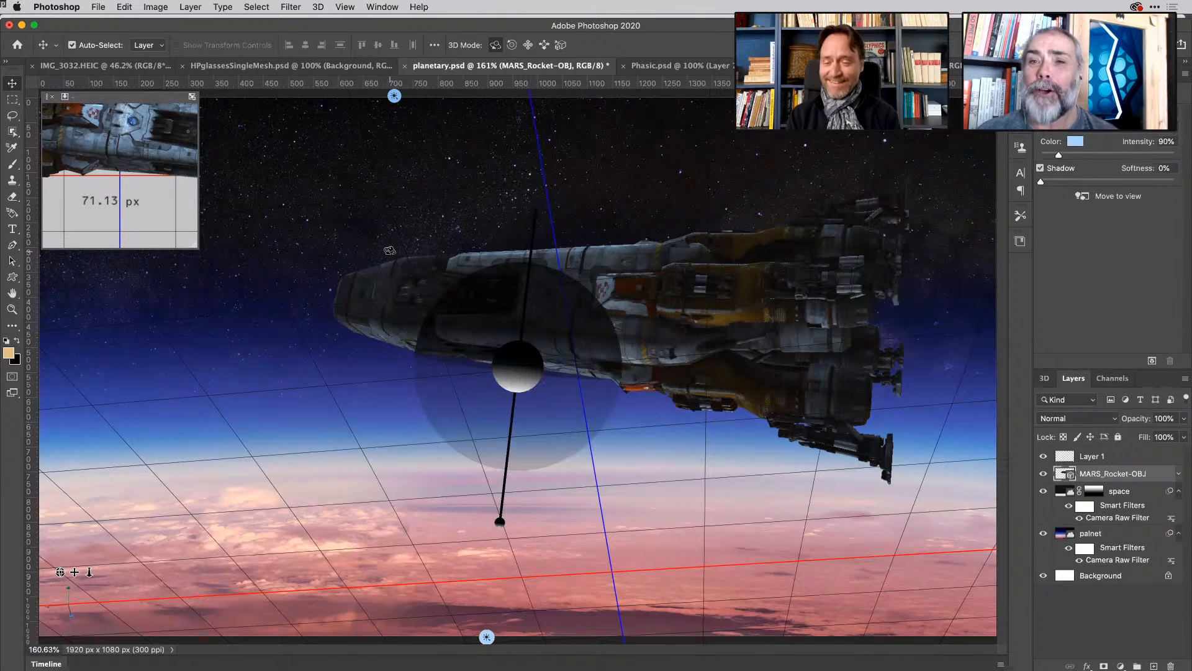
Show the IMG_3032.HEIC doll photo, the harryPotterDollGlasses.ai artwork in Illustrator and the HPglassesSingleMesh.psd model in Photoshop.
click(105, 67)
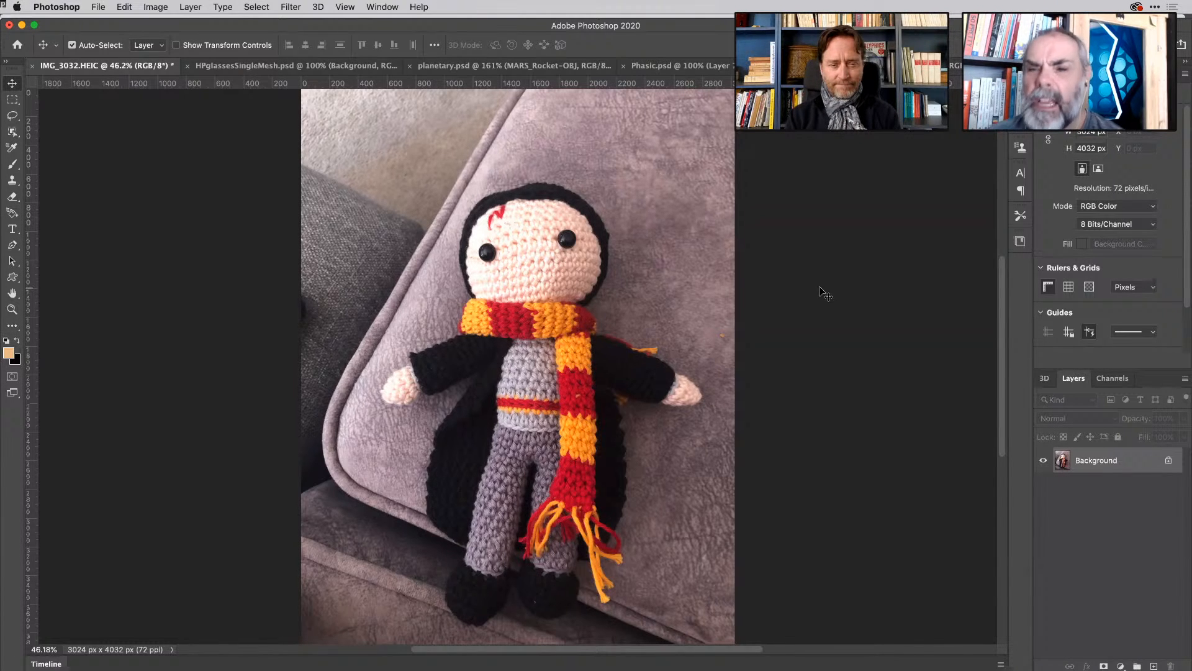
key(super)
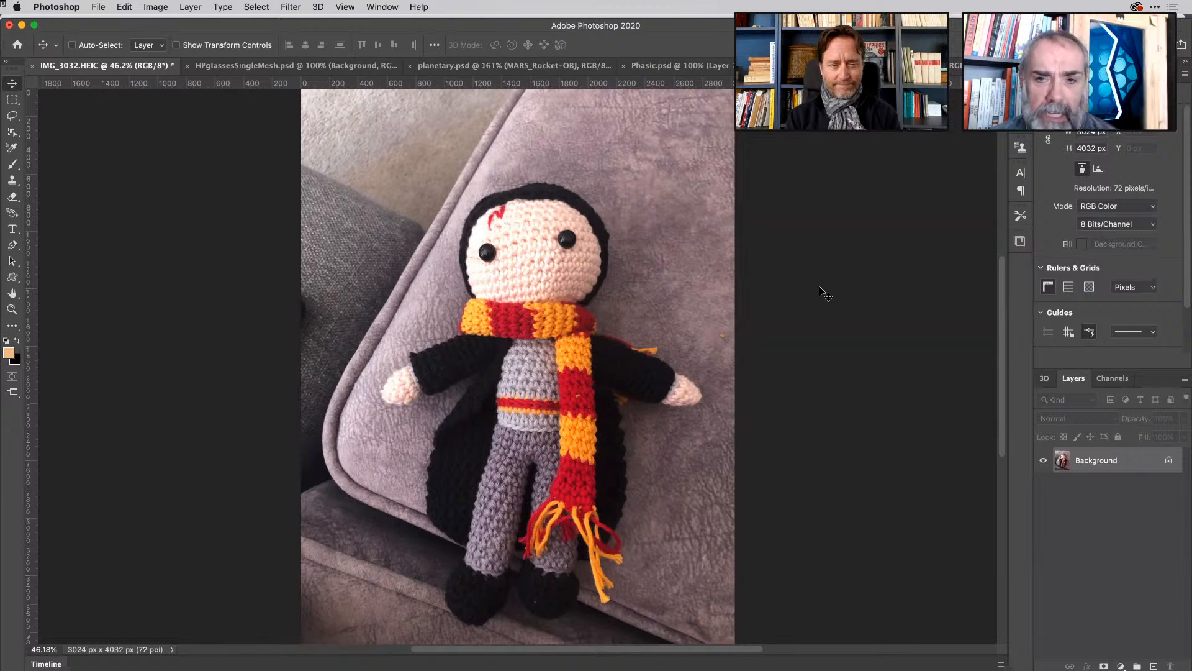
key(super+Tab)
key(super+Tab)
key(super+Tab)
key(super+Tab)
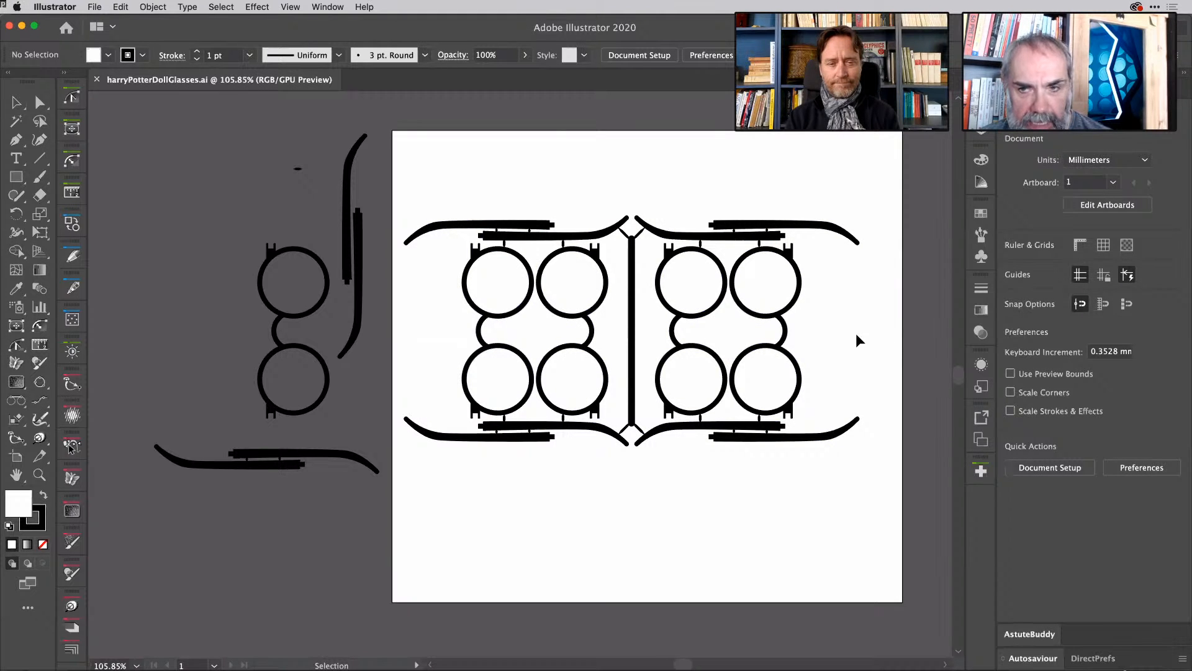
key(super+Tab)
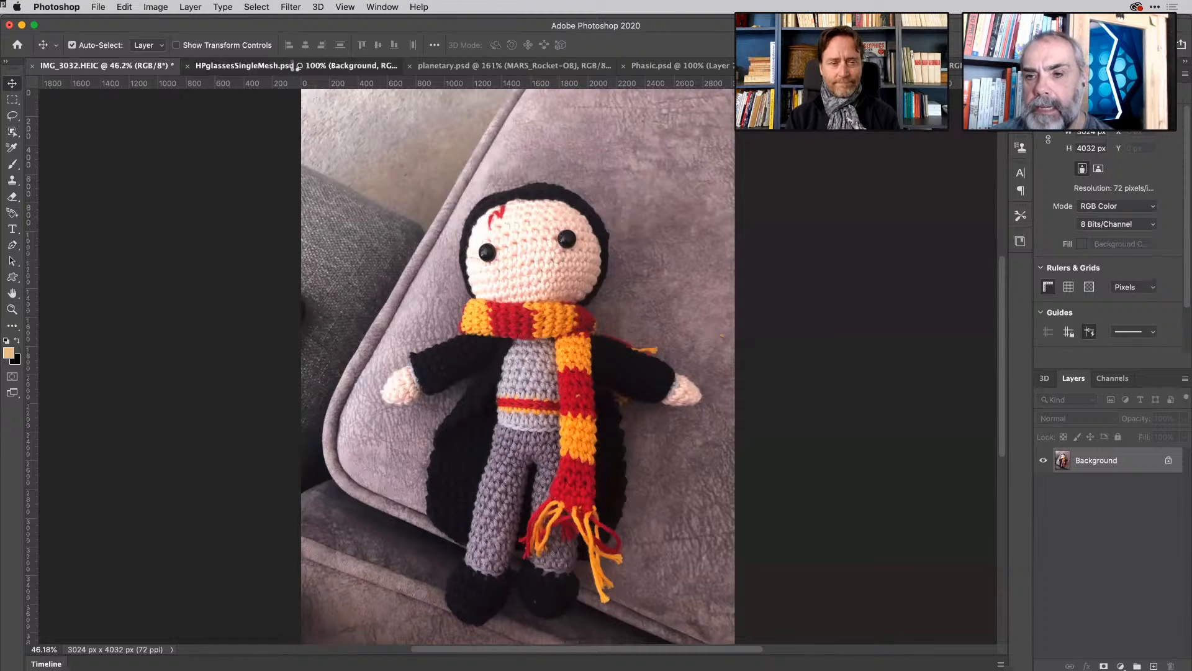
click(296, 66)
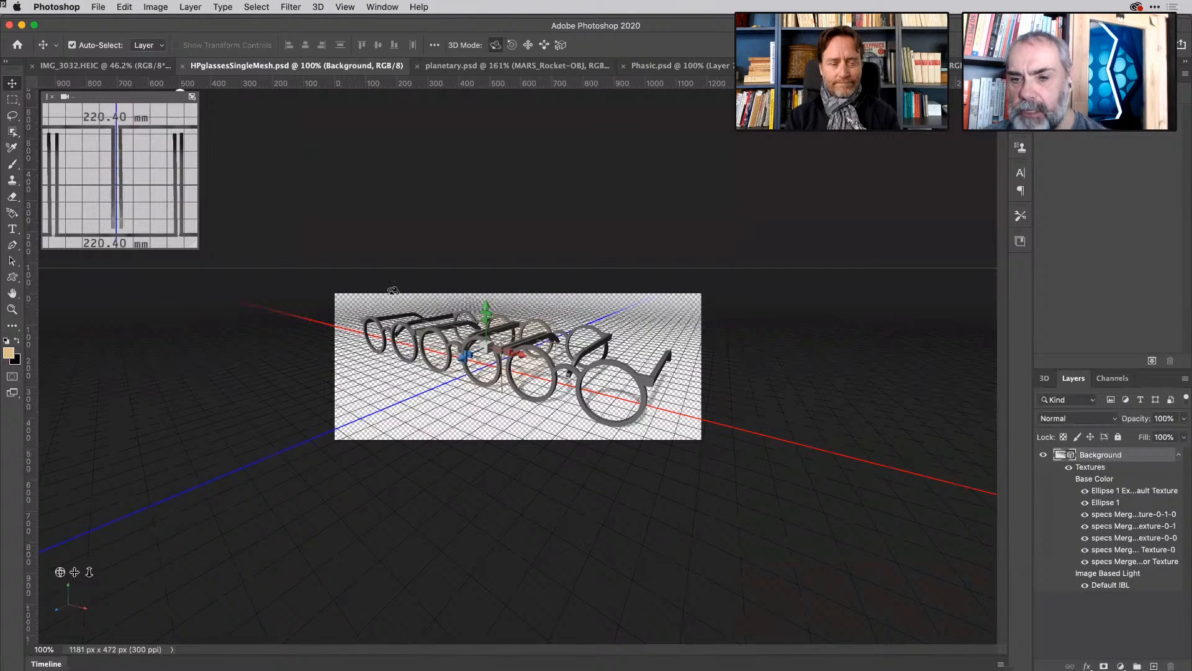
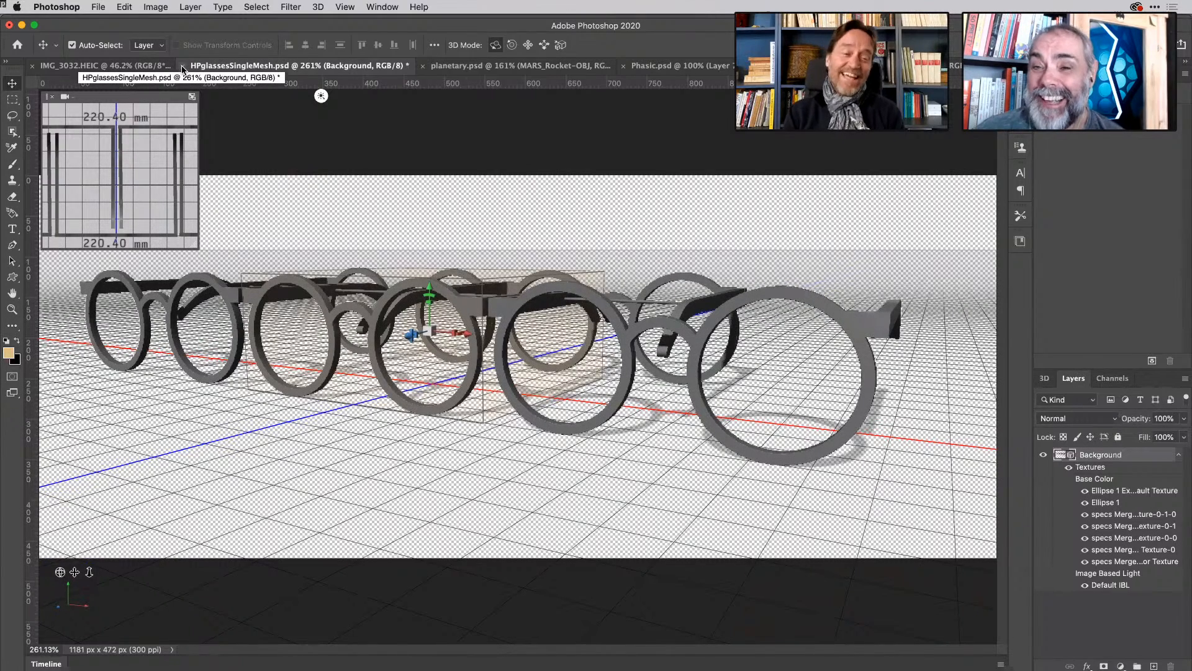
Close the HPglassesSingleMesh.psd and IMG_3032.HEIC documents without saving changes.
click(182, 66)
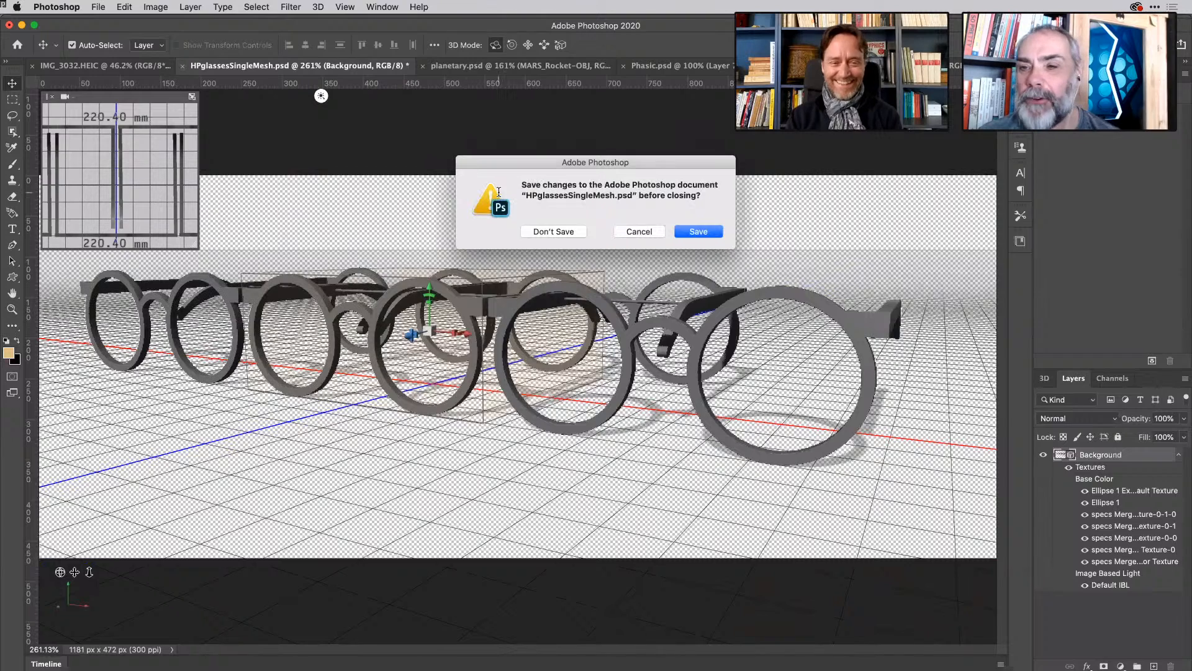
click(553, 232)
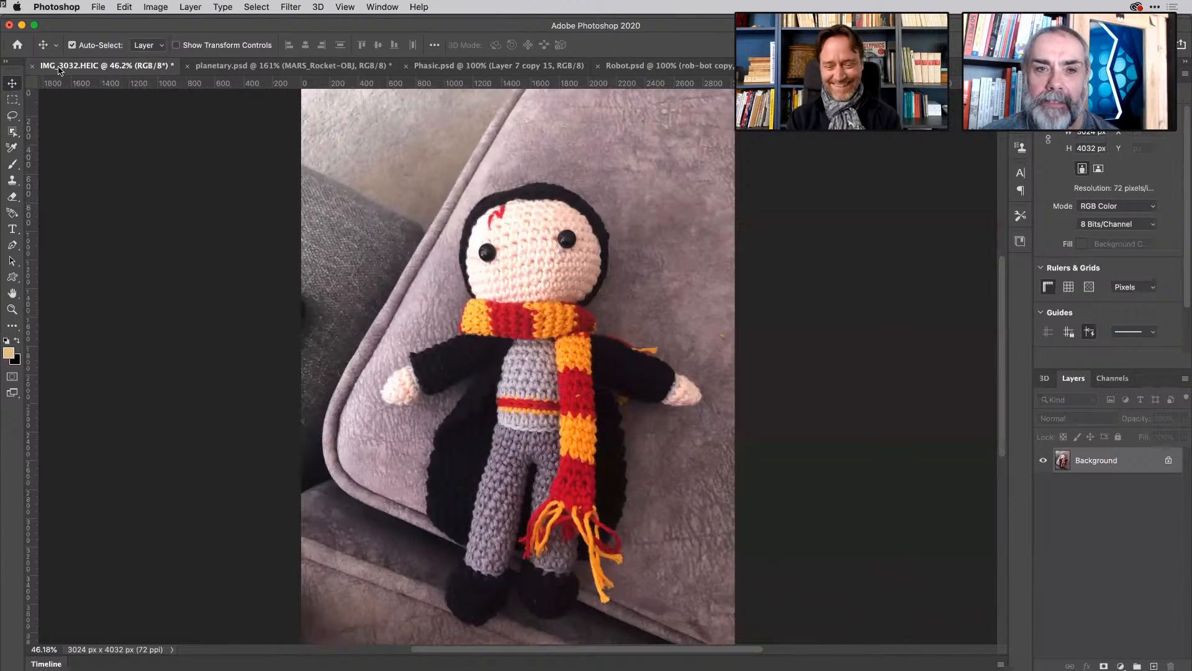
click(32, 66)
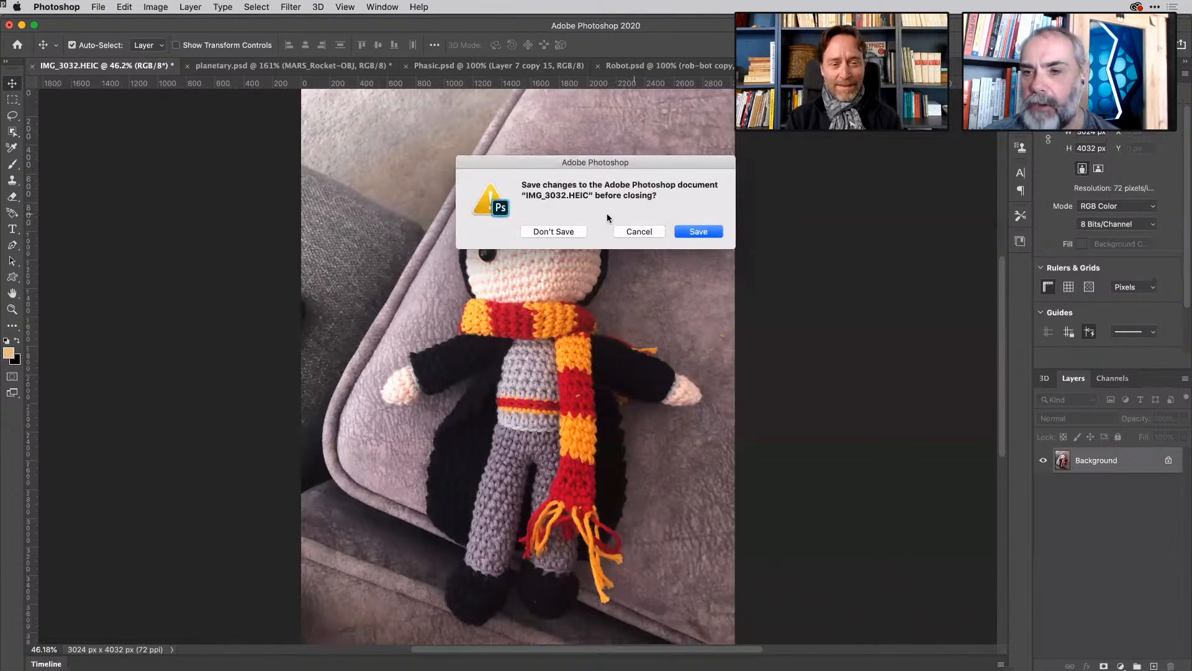
click(570, 231)
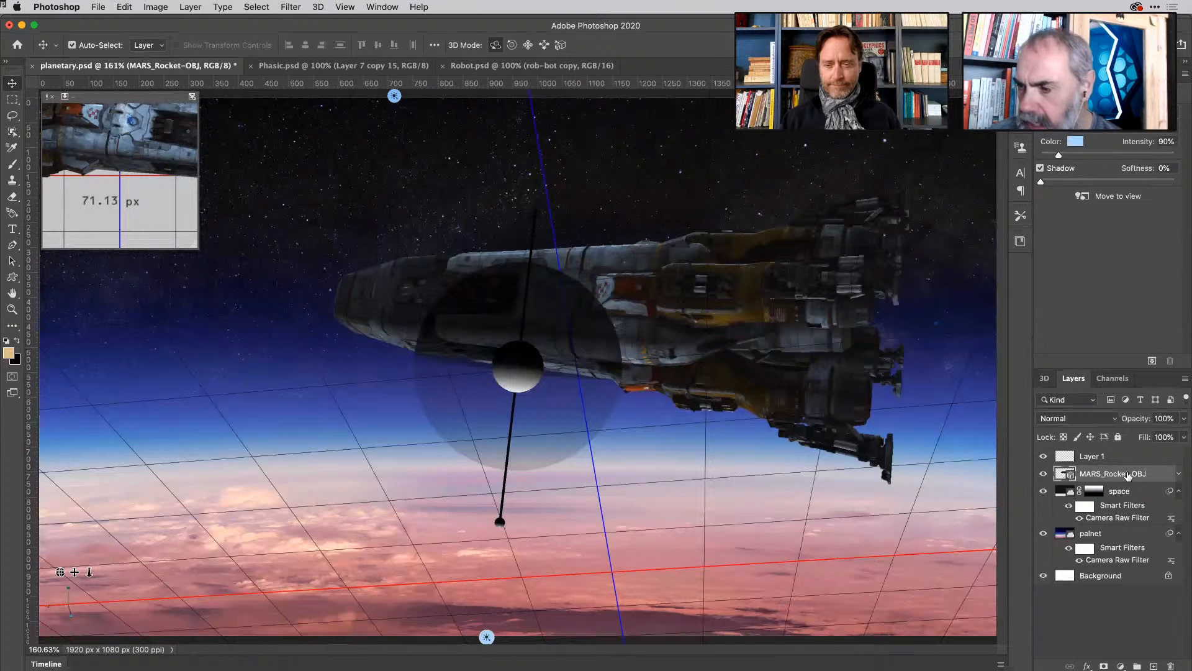
Delete the existing rocket layer and import MARS_Rocket-OBJ.obj from the Mars-Rocket_OBJ folder as a new 3D layer, keeping the default scene size.
key(Delete)
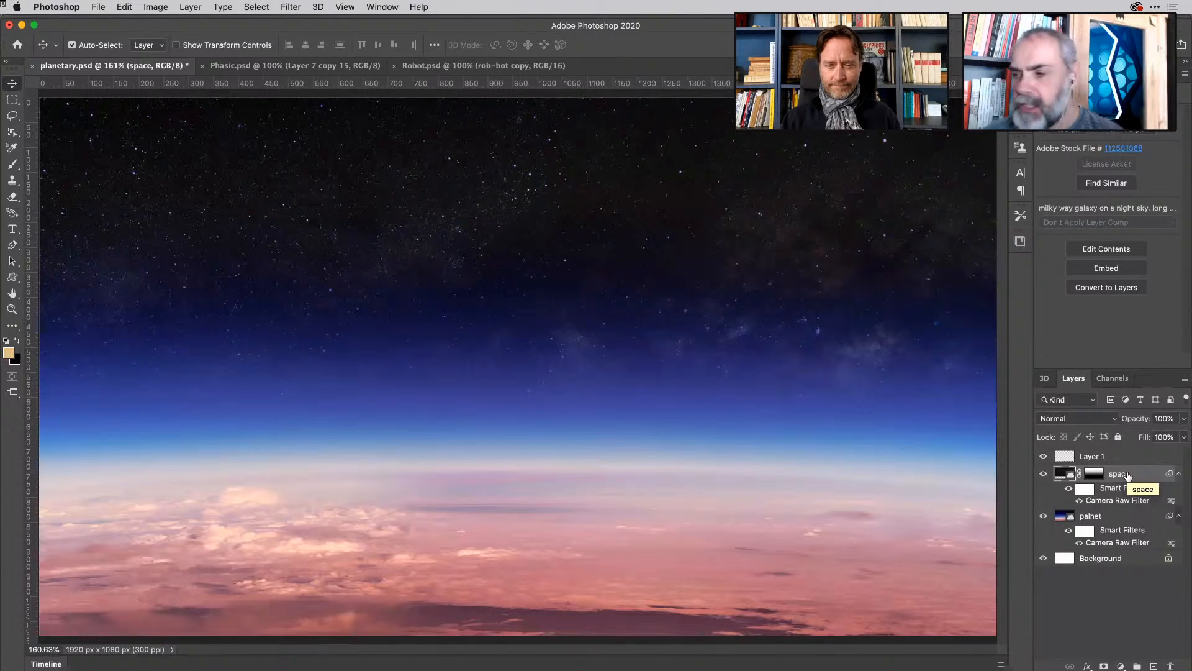
click(319, 7)
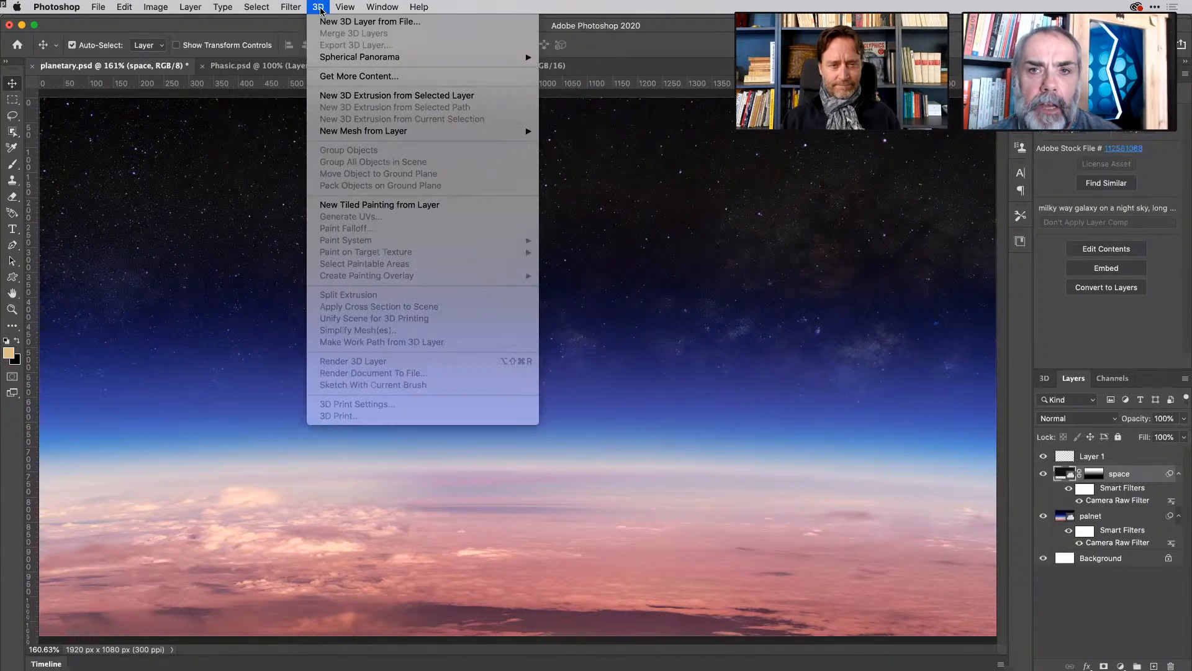
click(339, 23)
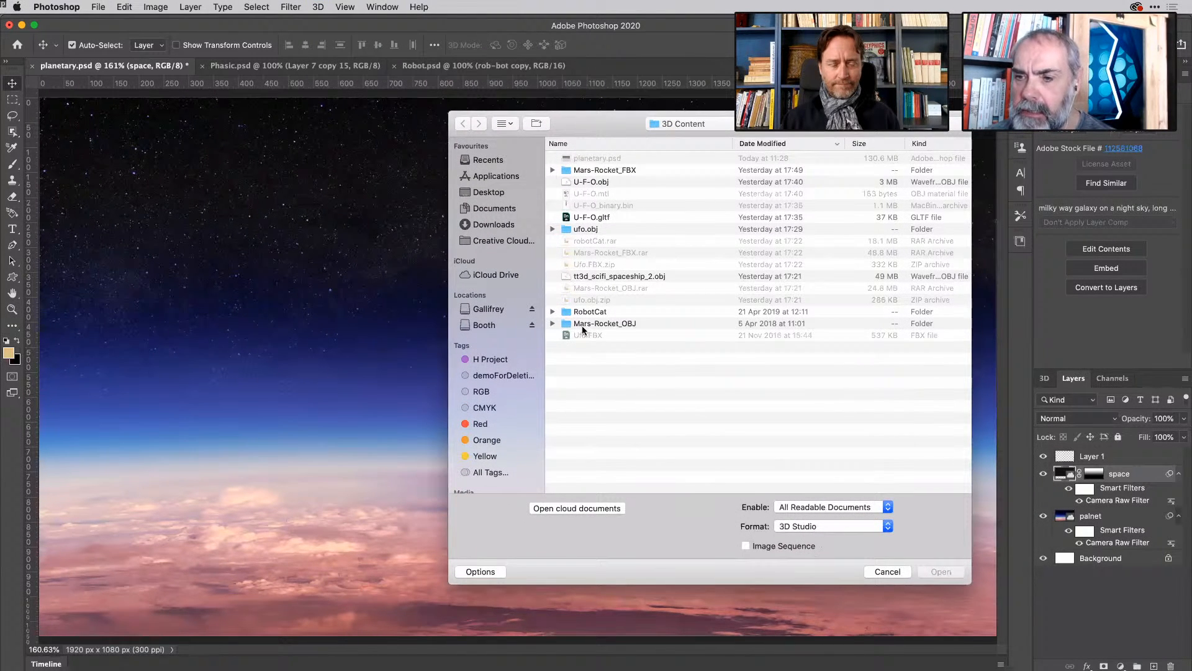
double_click(585, 324)
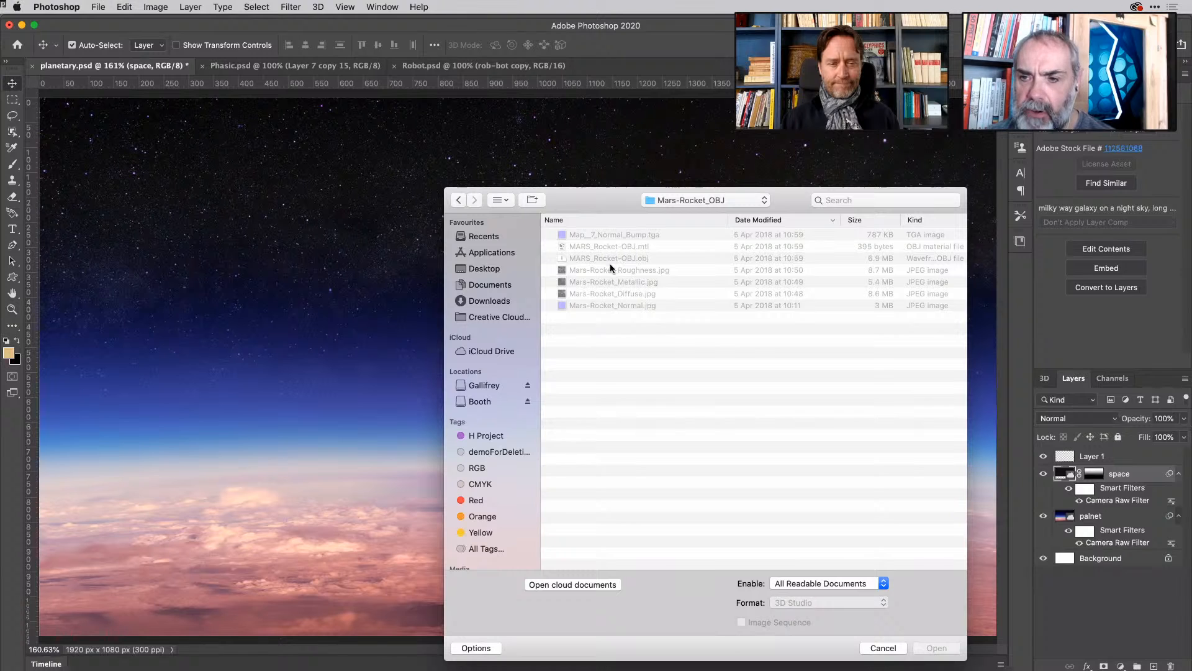
click(600, 260)
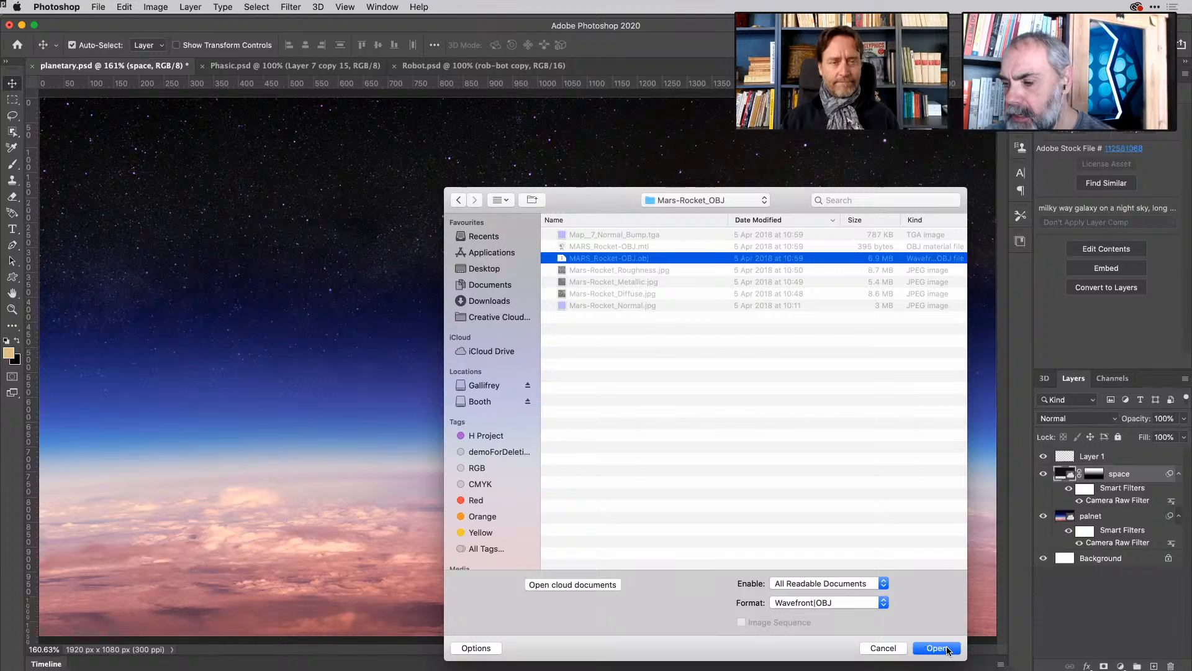
key(Return)
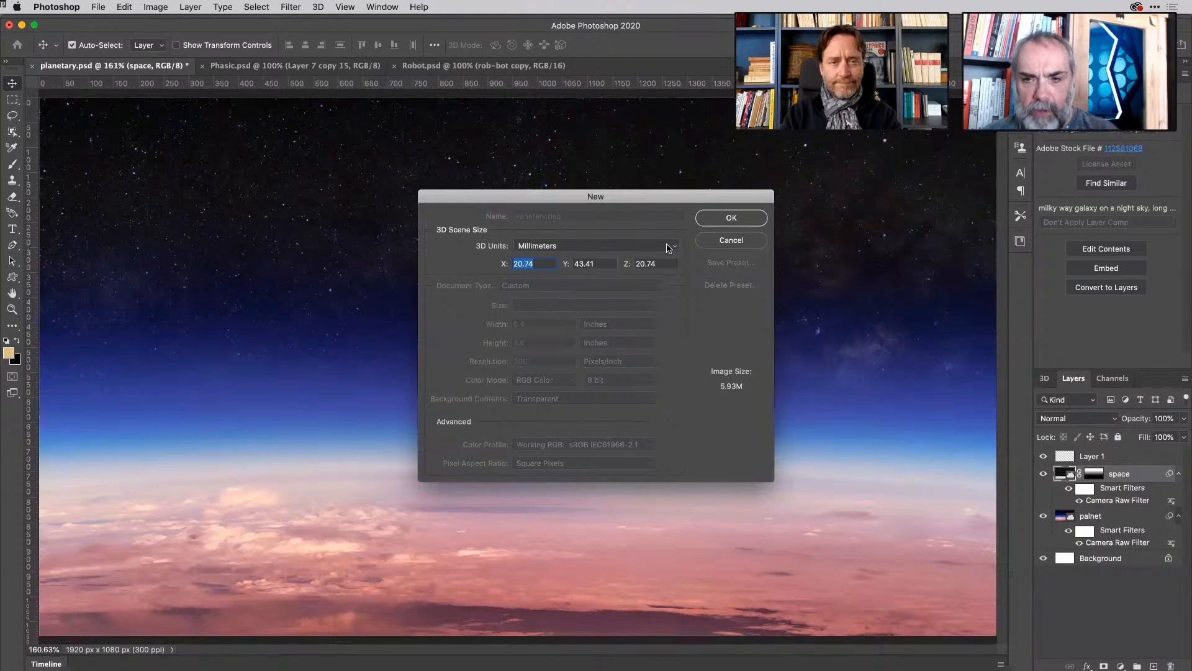
click(722, 220)
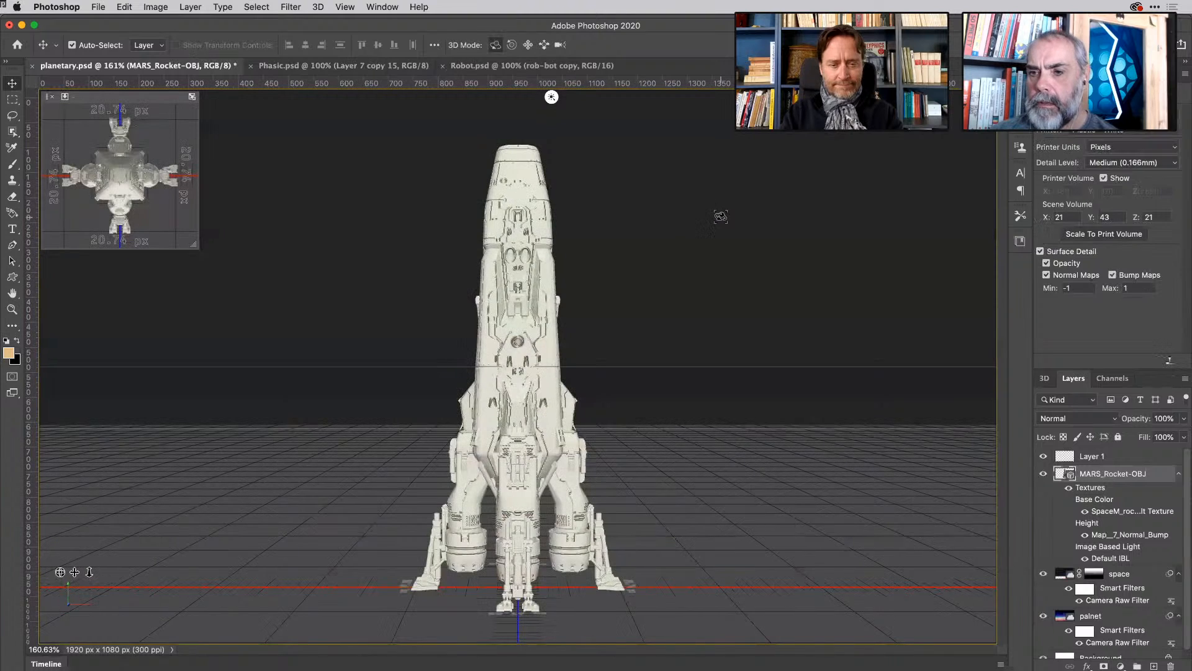
click(844, 207)
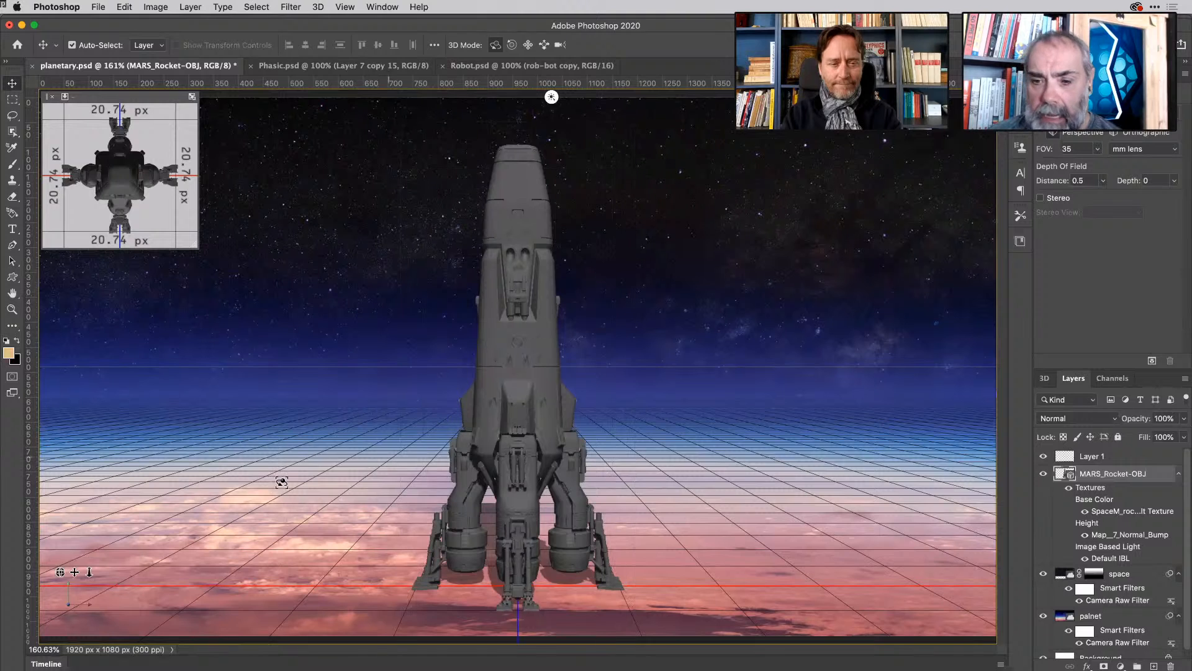
Select the rocket and orbit the 3D camera so the ship is seen from below with a tilted ground plane.
click(525, 342)
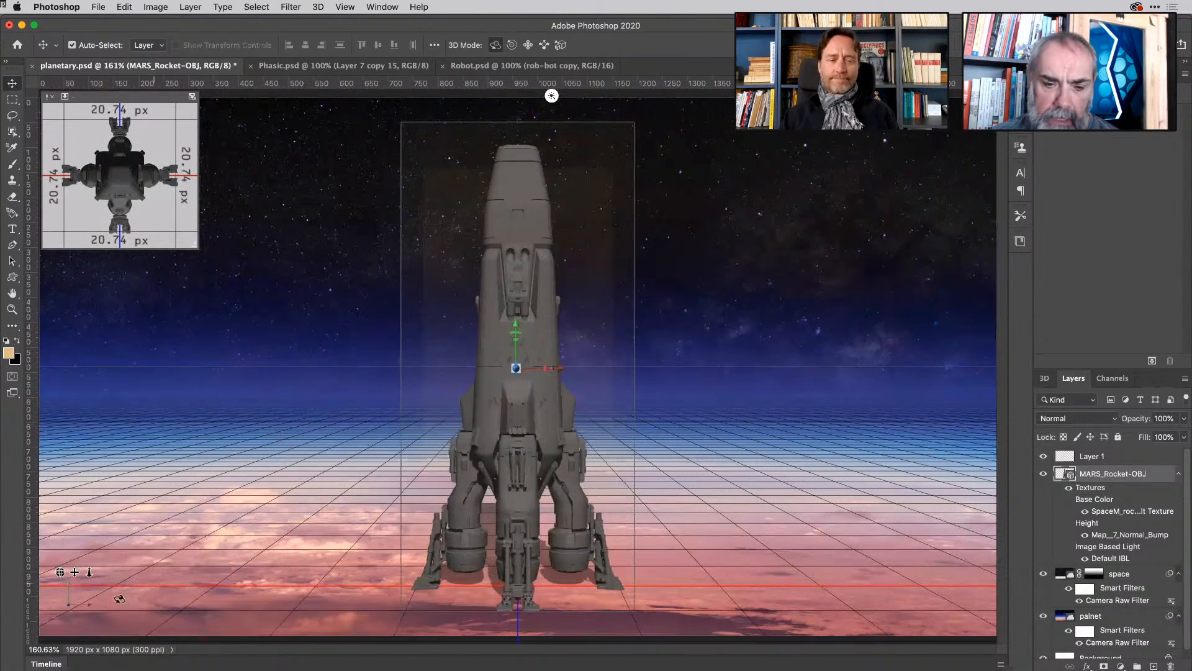
drag(61, 571, 99, 555)
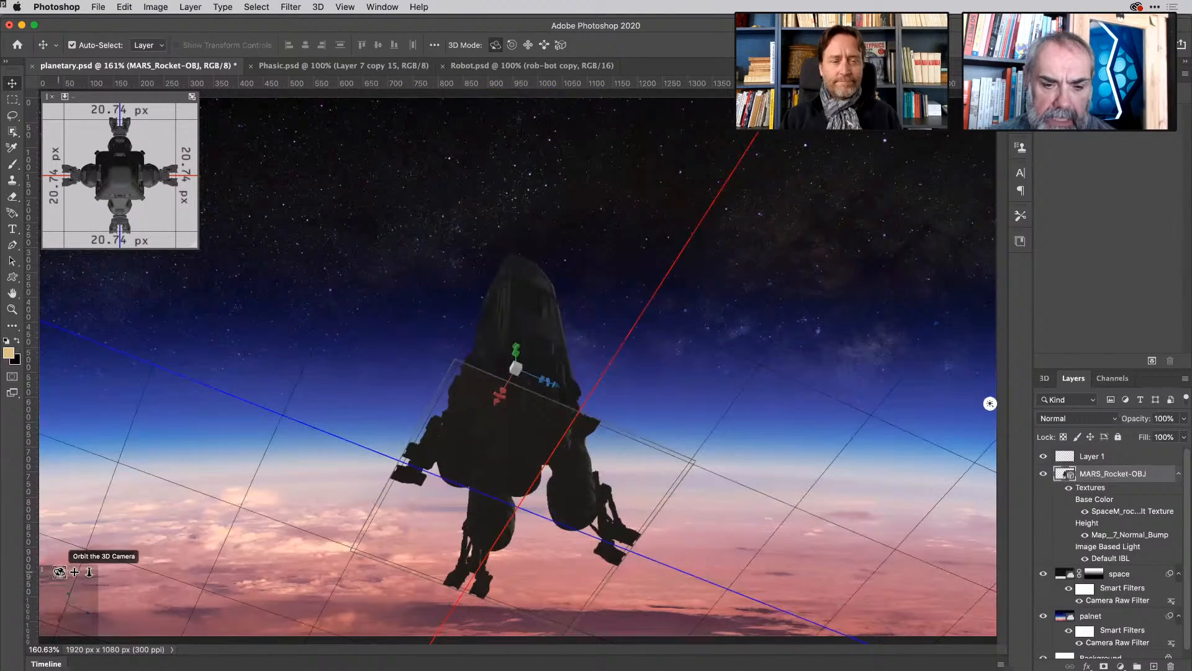
drag(61, 572, 93, 572)
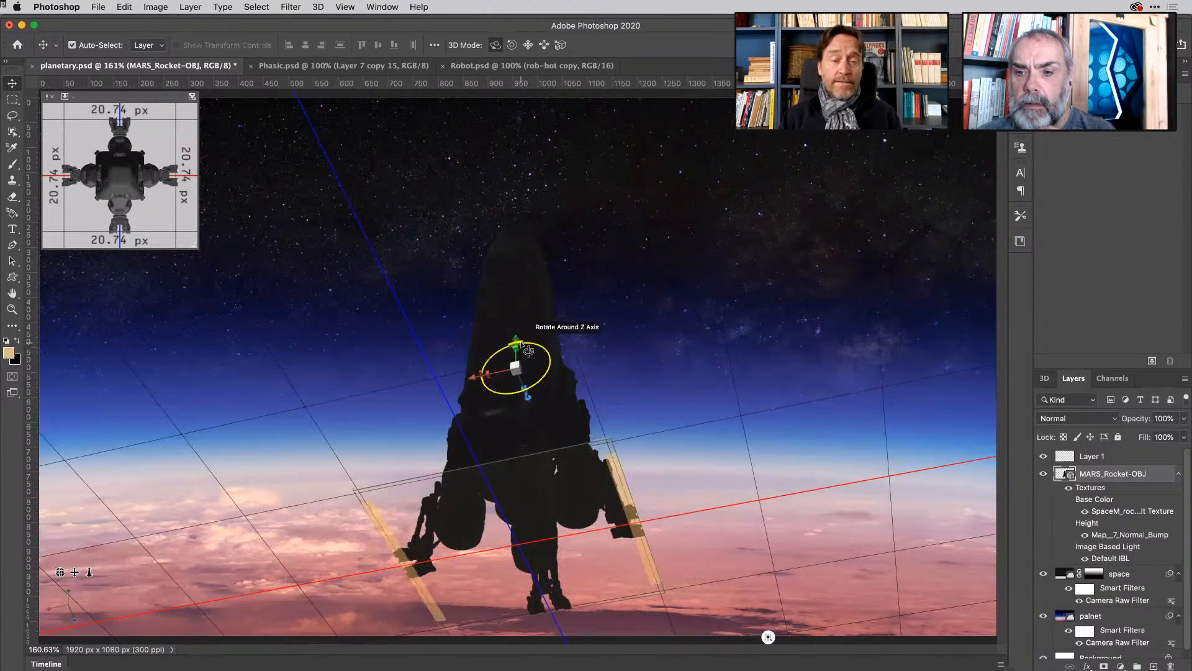
Rotate the rocket around its axes so it flies diagonally above the planet, nose toward the upper left and engines toward the lower right.
mouse_move(508, 342)
mouse_down()
mouse_move(486, 336)
mouse_move(503, 335)
mouse_up()
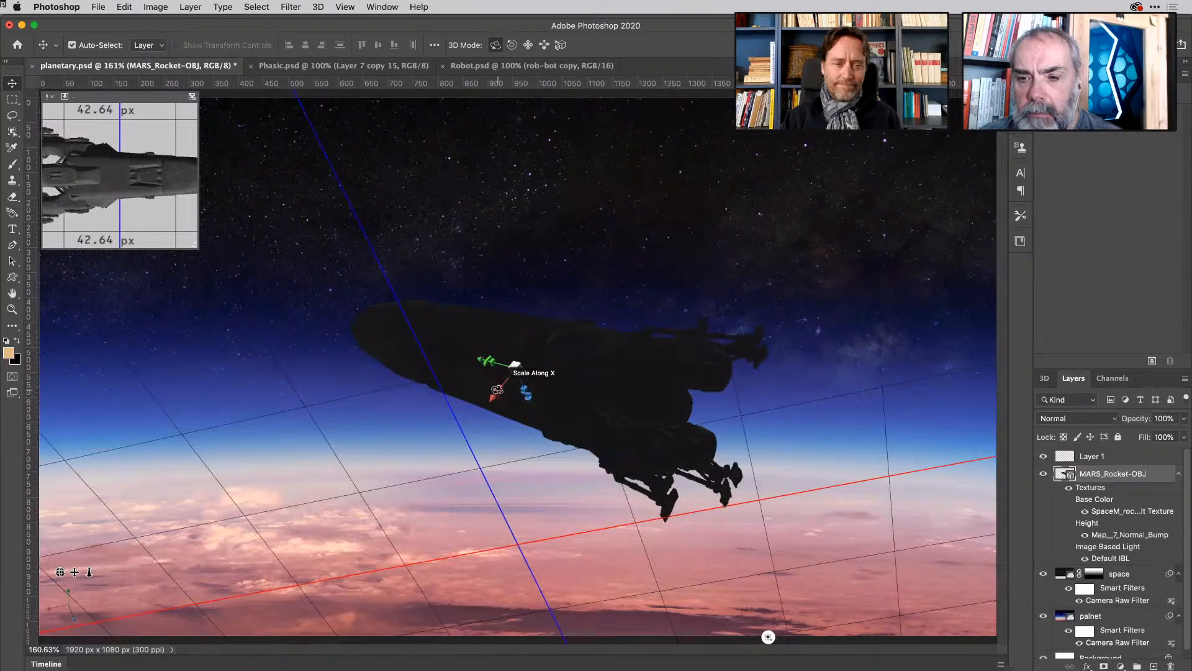
mouse_move(497, 385)
mouse_down()
mouse_move(494, 355)
mouse_move(520, 399)
mouse_move(508, 400)
mouse_up()
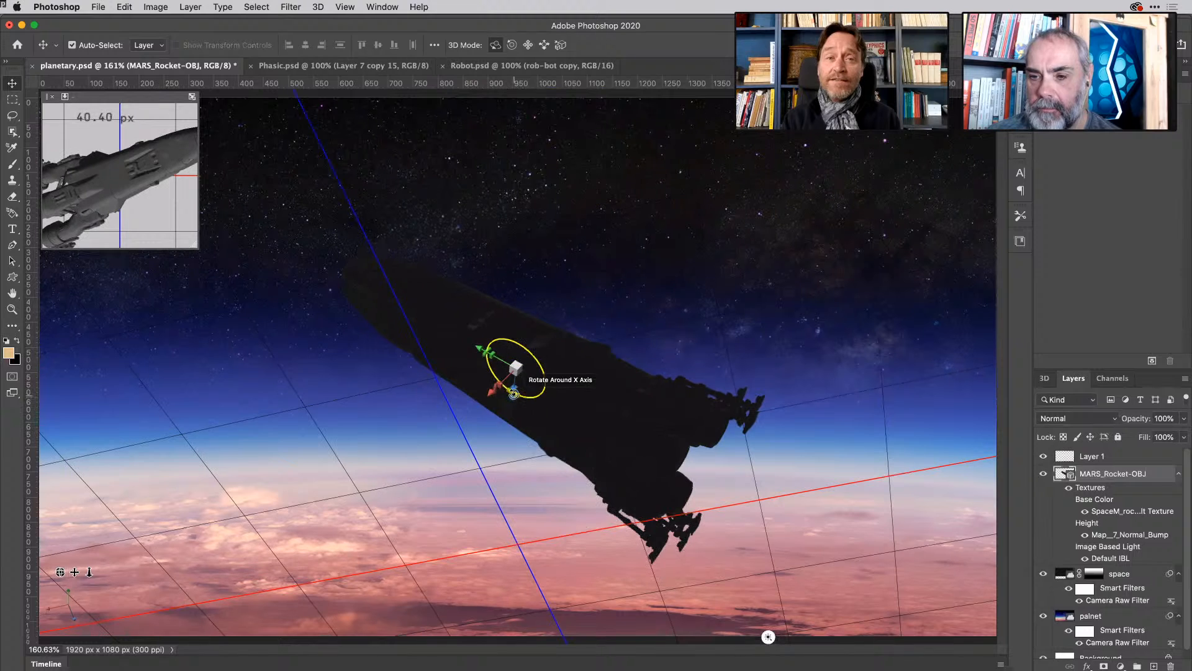
drag(514, 393, 679, 496)
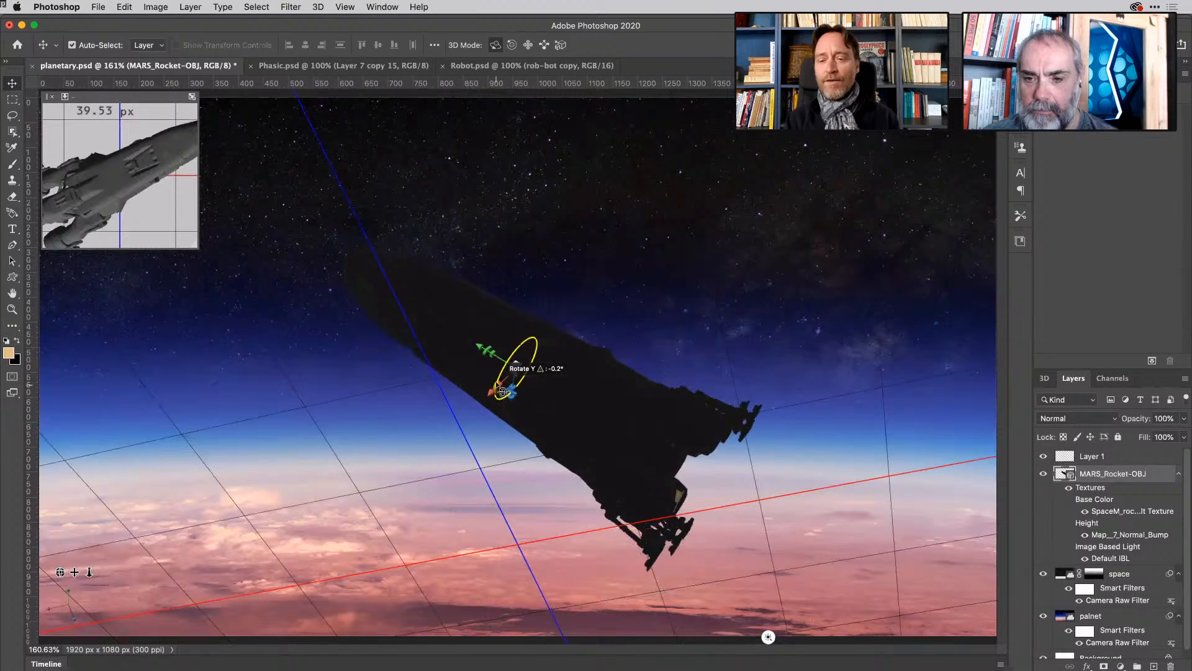
drag(501, 392, 519, 336)
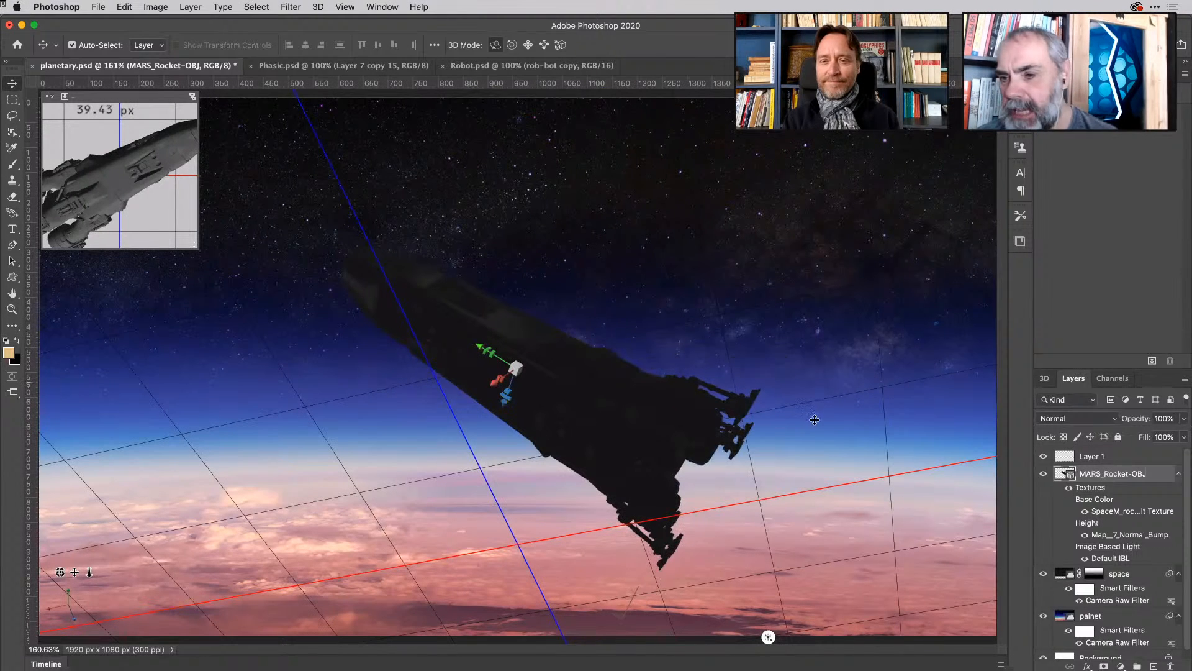
Aim the scene's infinite light at the rocket from the viewer's side so its dark hull is lit.
click(768, 638)
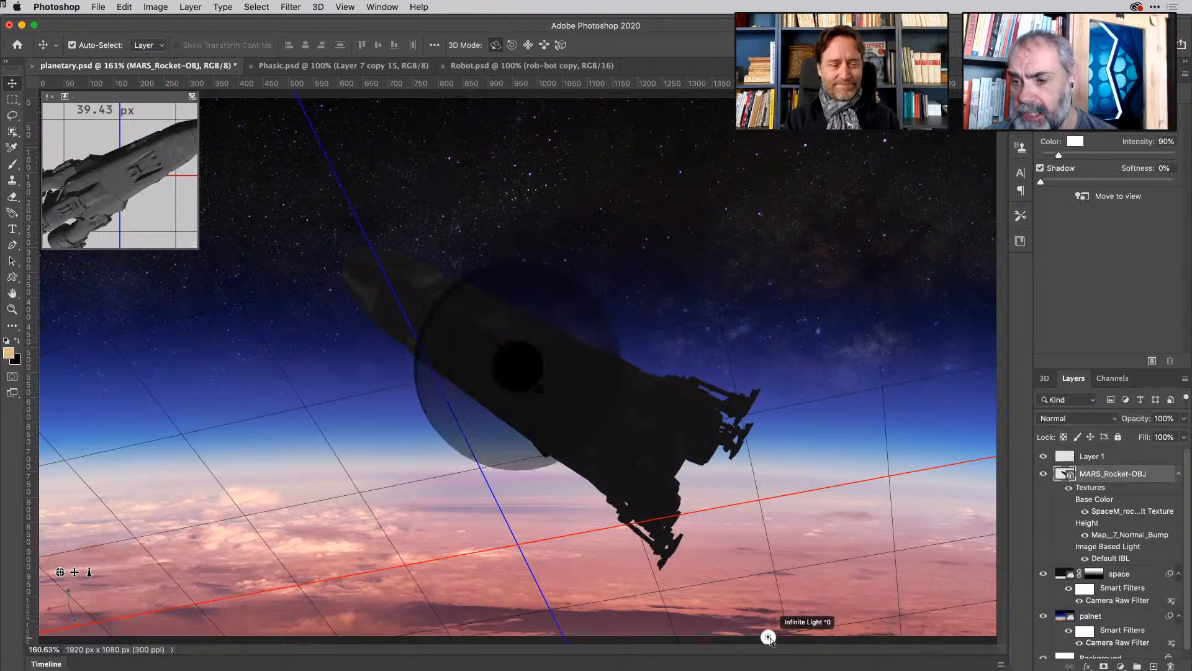
mouse_move(533, 344)
mouse_down()
mouse_move(514, 365)
mouse_move(570, 366)
mouse_move(543, 373)
mouse_move(537, 356)
mouse_move(496, 348)
mouse_move(462, 363)
mouse_move(352, 361)
mouse_move(660, 363)
mouse_move(511, 367)
mouse_move(310, 347)
mouse_move(351, 352)
mouse_up()
drag(584, 354, 550, 374)
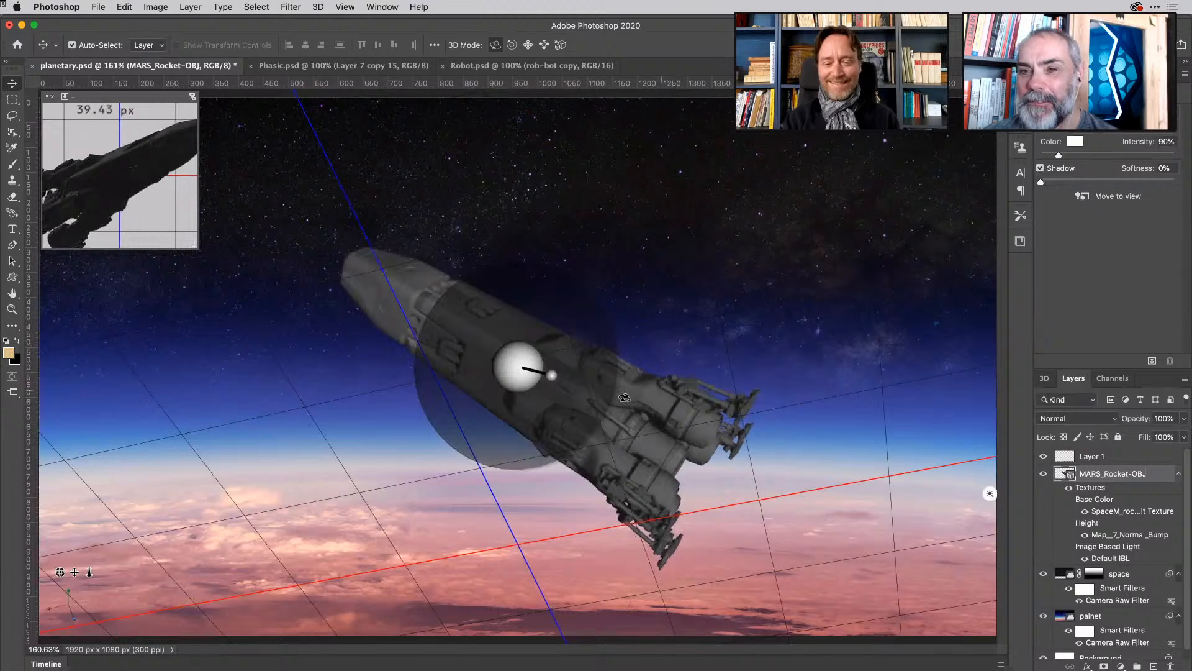
drag(551, 374, 508, 366)
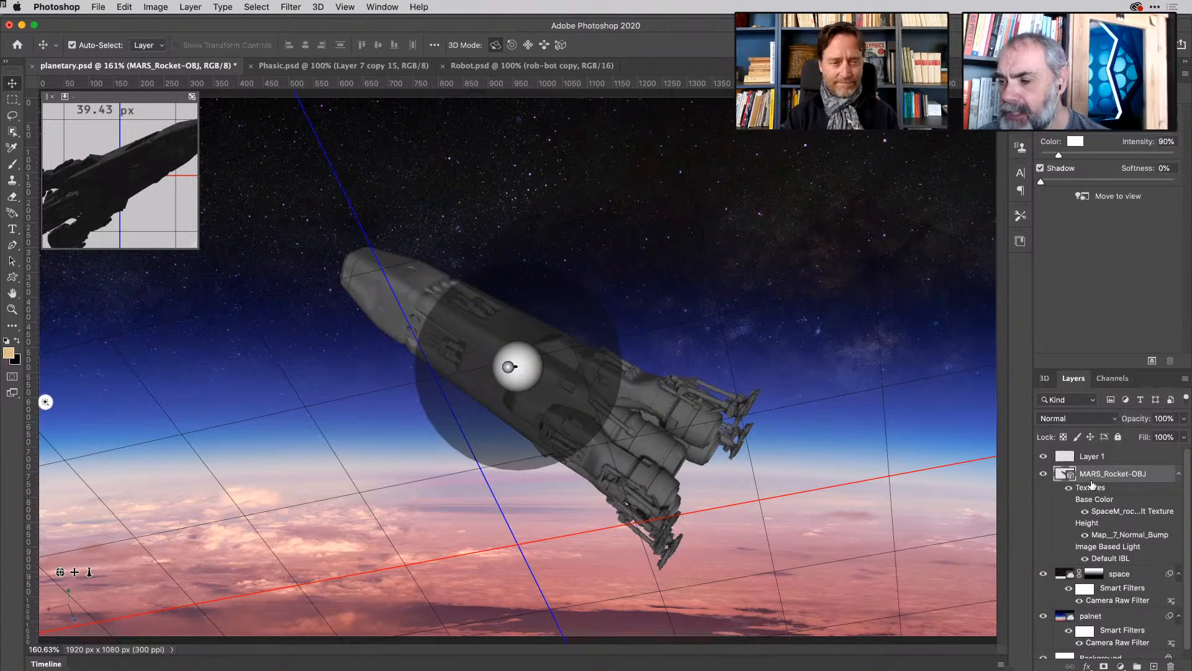
Select the rocket's SpaceM_rocket material and load Mars-Rocket_Roughness.jpg as its roughness texture.
click(1046, 378)
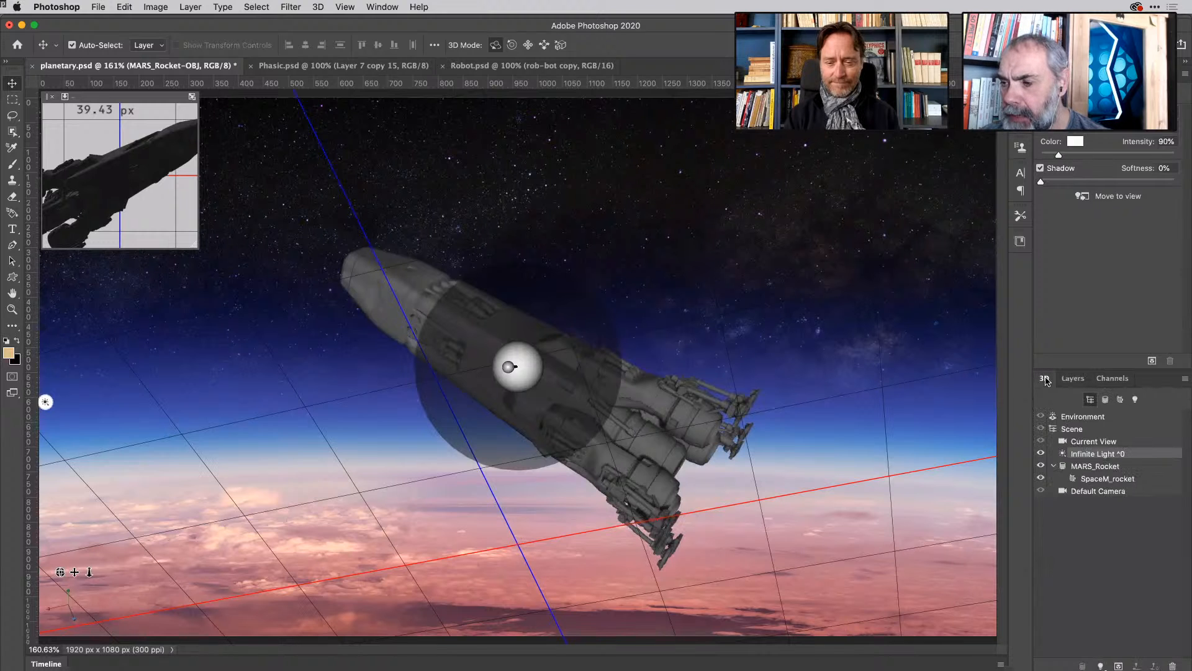
click(1099, 479)
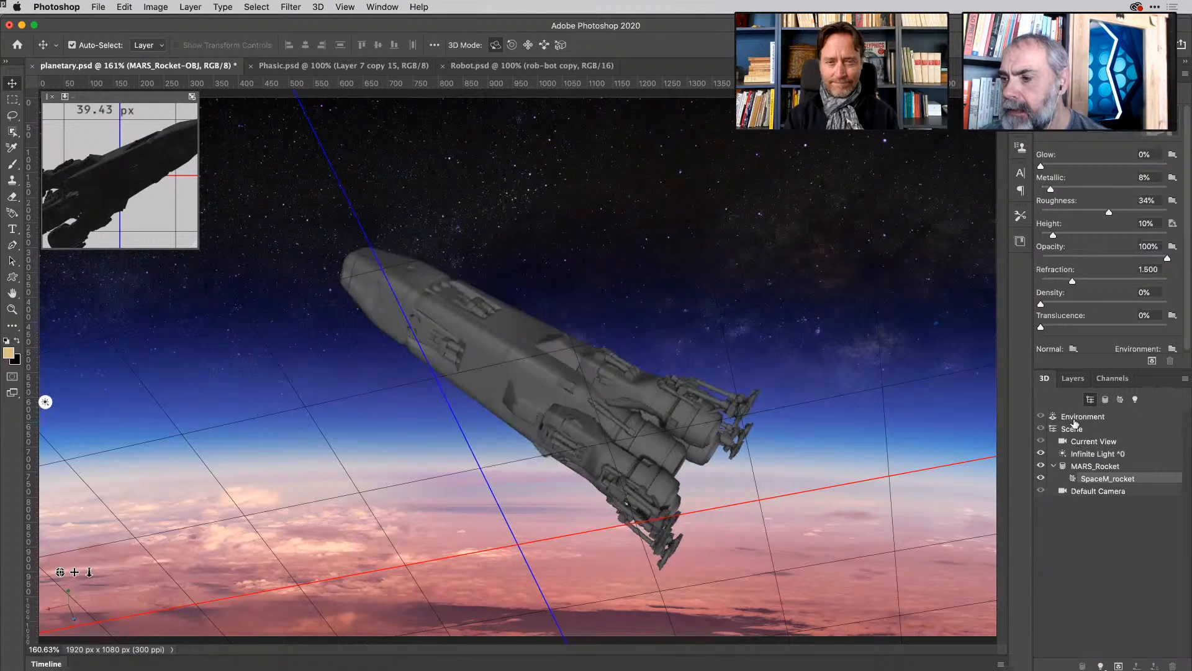
click(1085, 466)
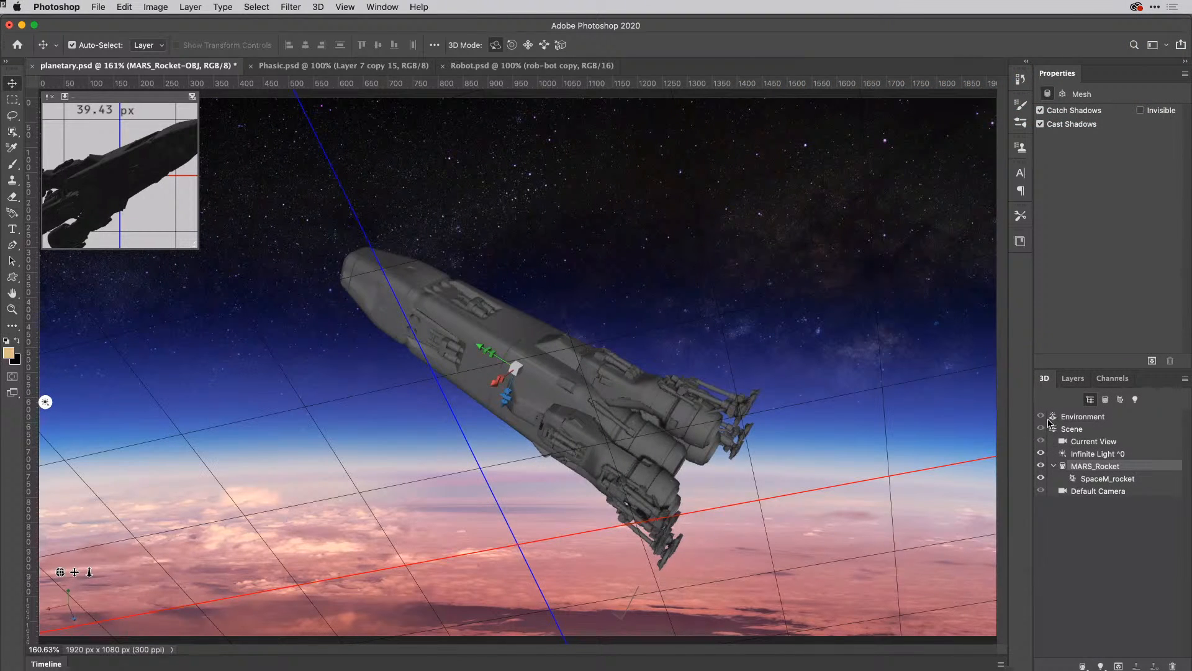
click(1074, 380)
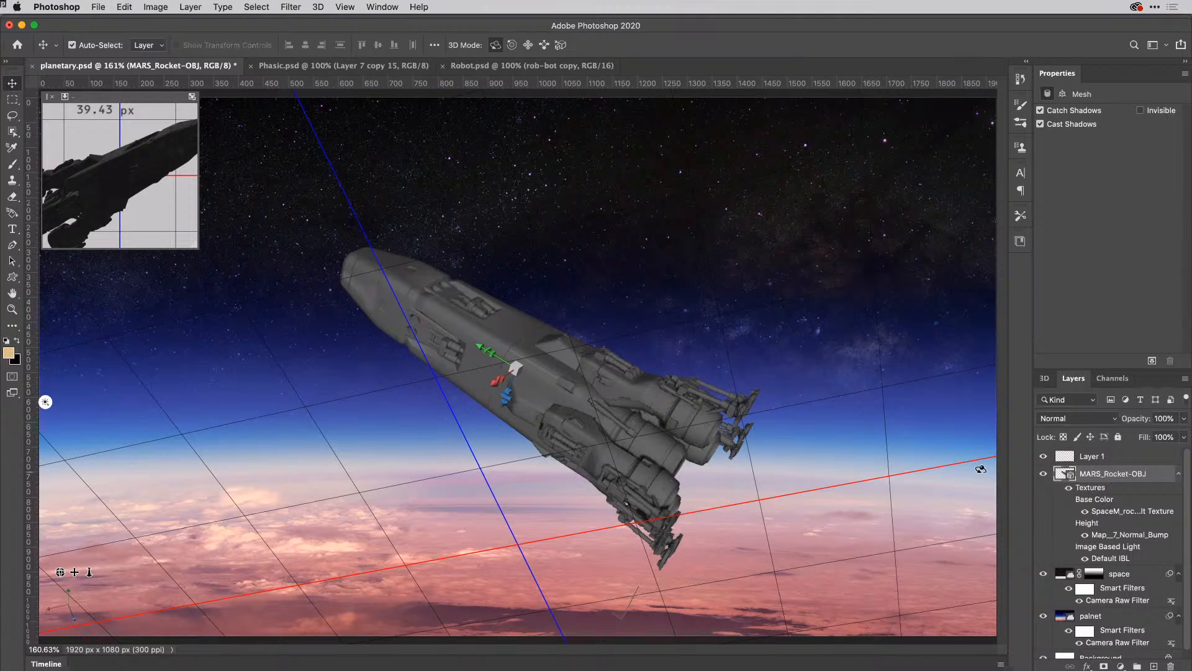
click(567, 371)
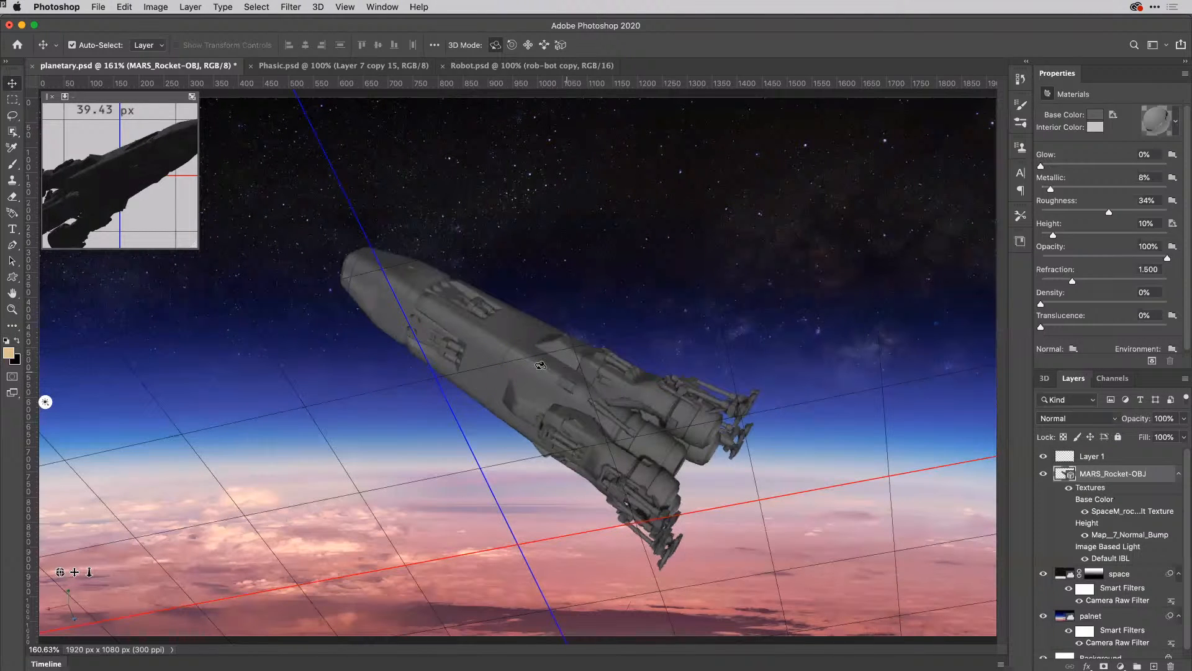
click(1173, 203)
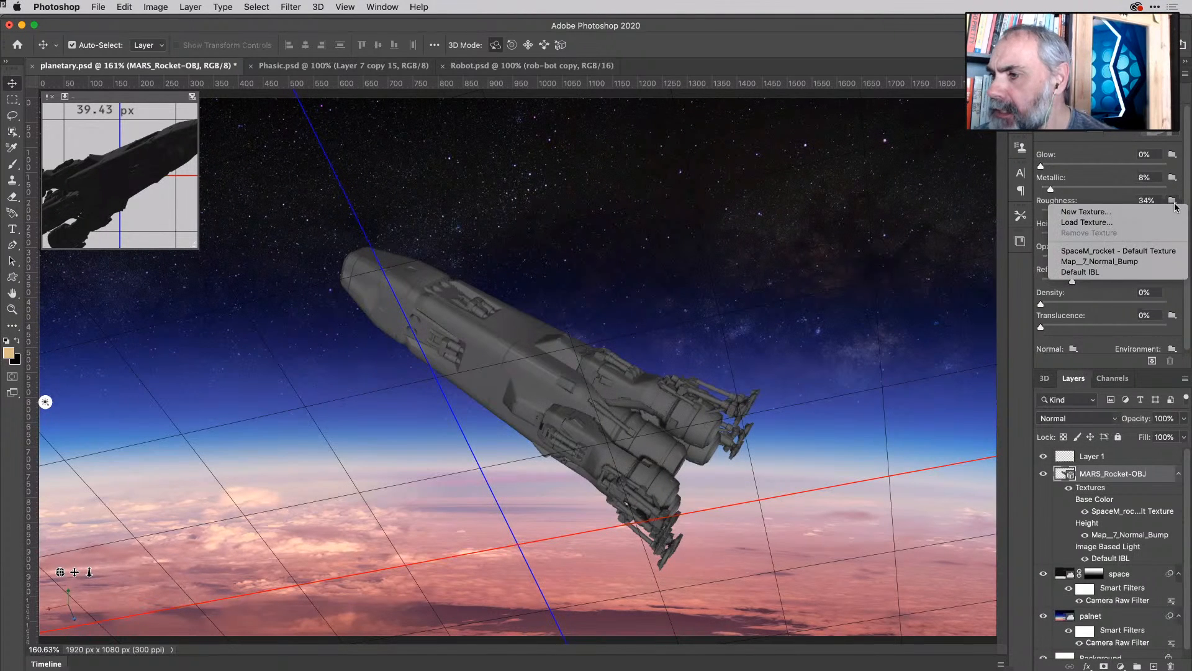
click(1140, 223)
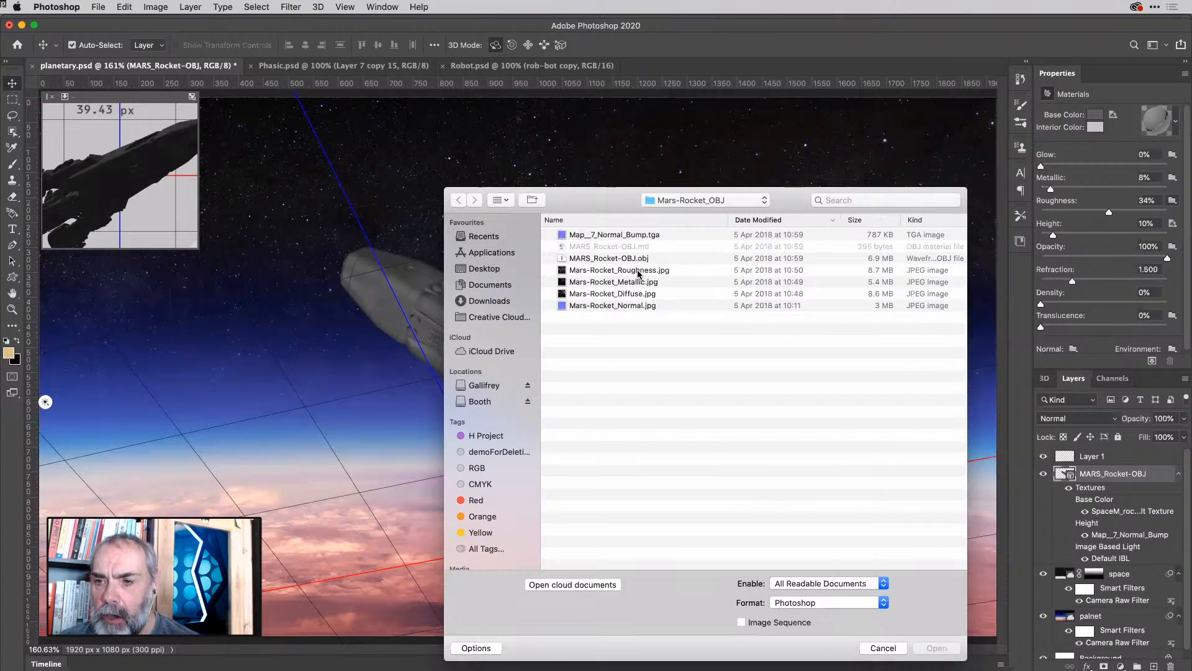
click(639, 271)
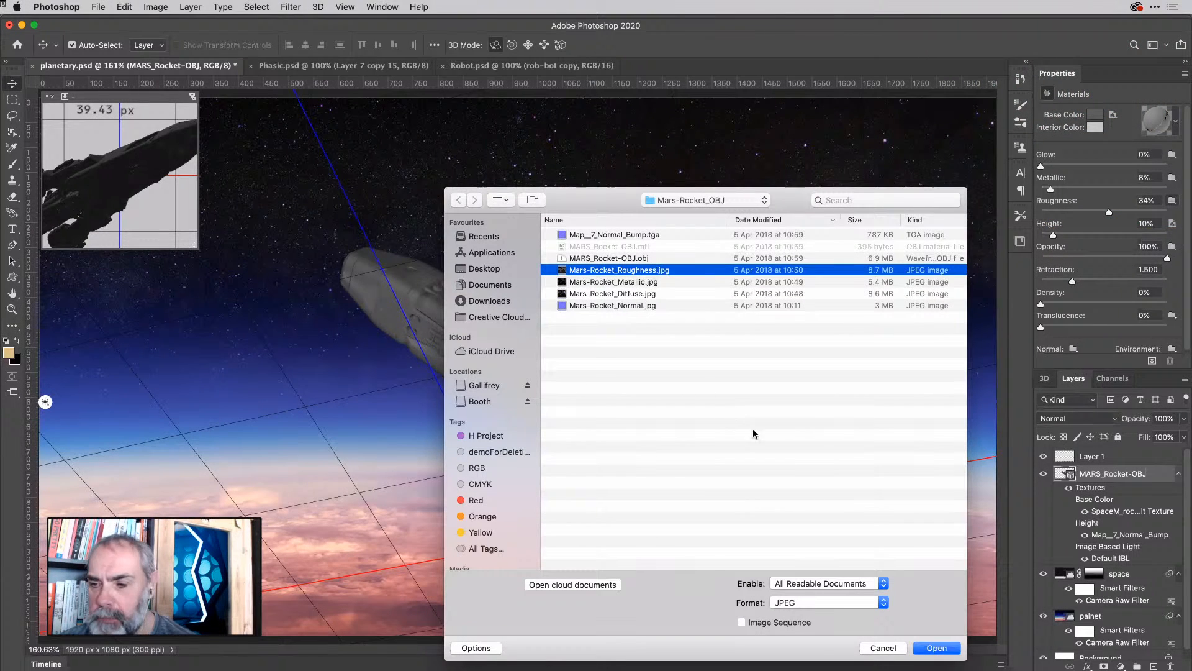
click(935, 647)
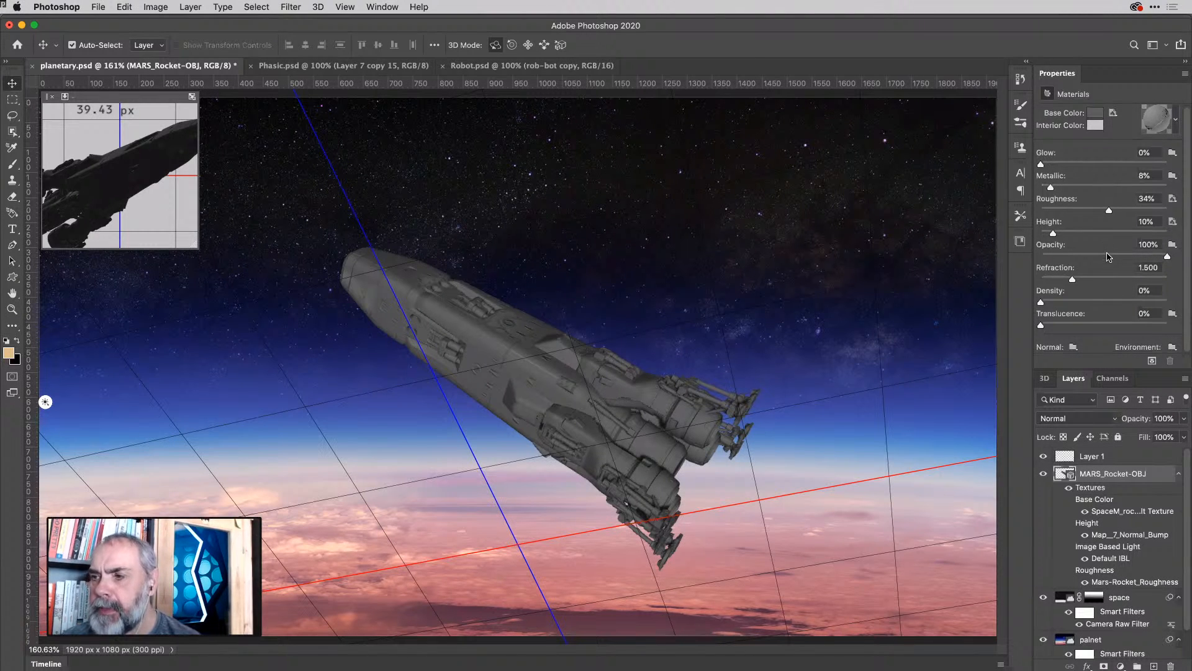
Preview Mars-Rocket_Diffuse.jpg and use it to replace the base color texture of the rocket's material.
scroll(1106, 251, down, 1)
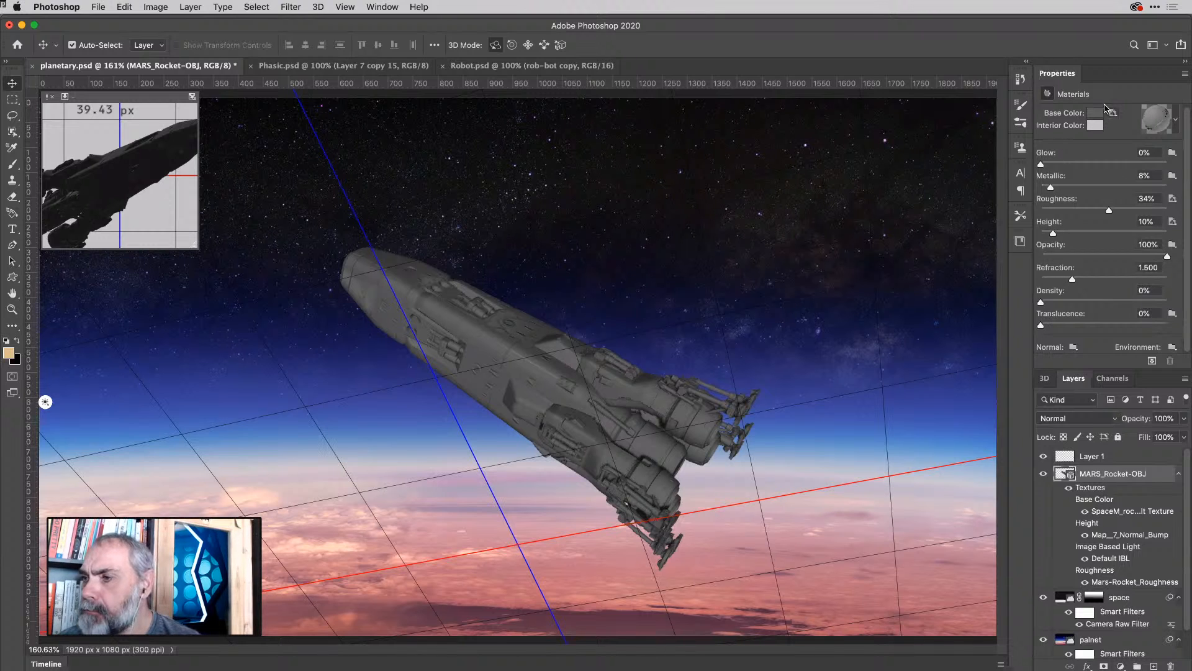
click(1114, 113)
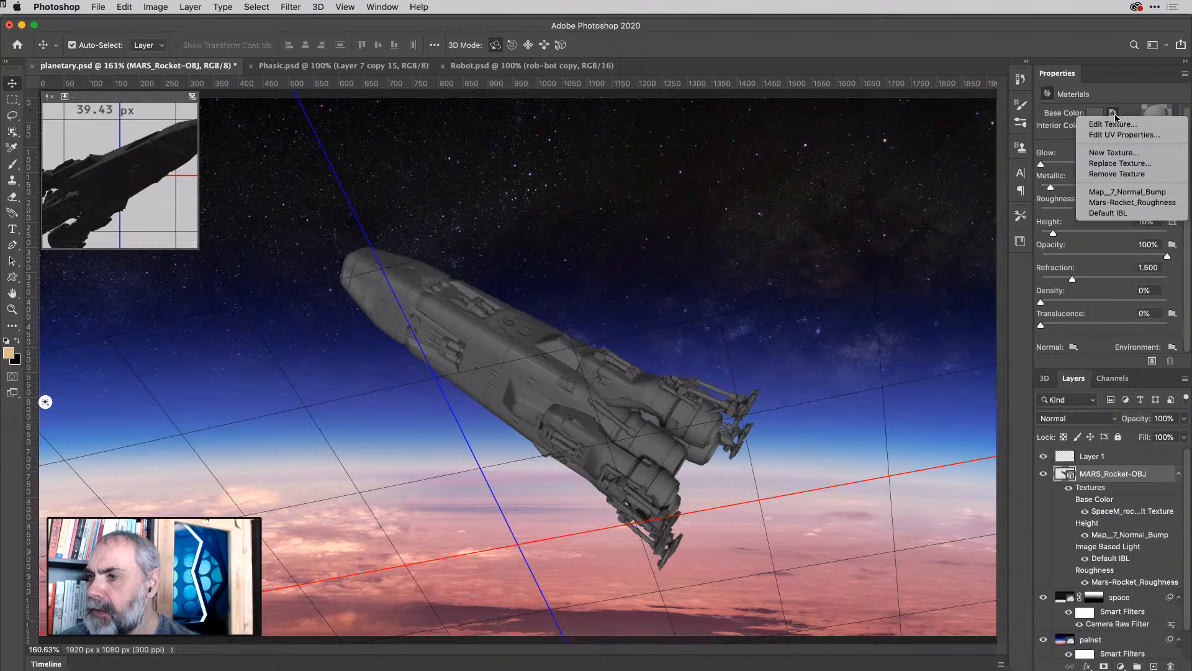
click(1120, 164)
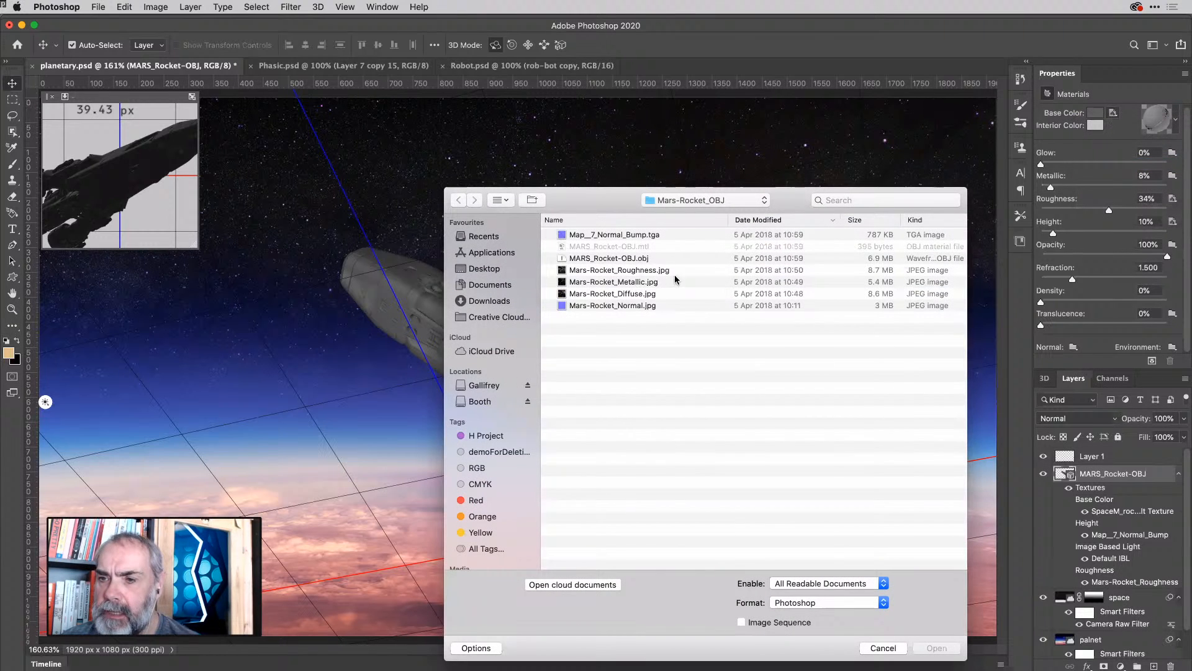
click(629, 294)
key(space)
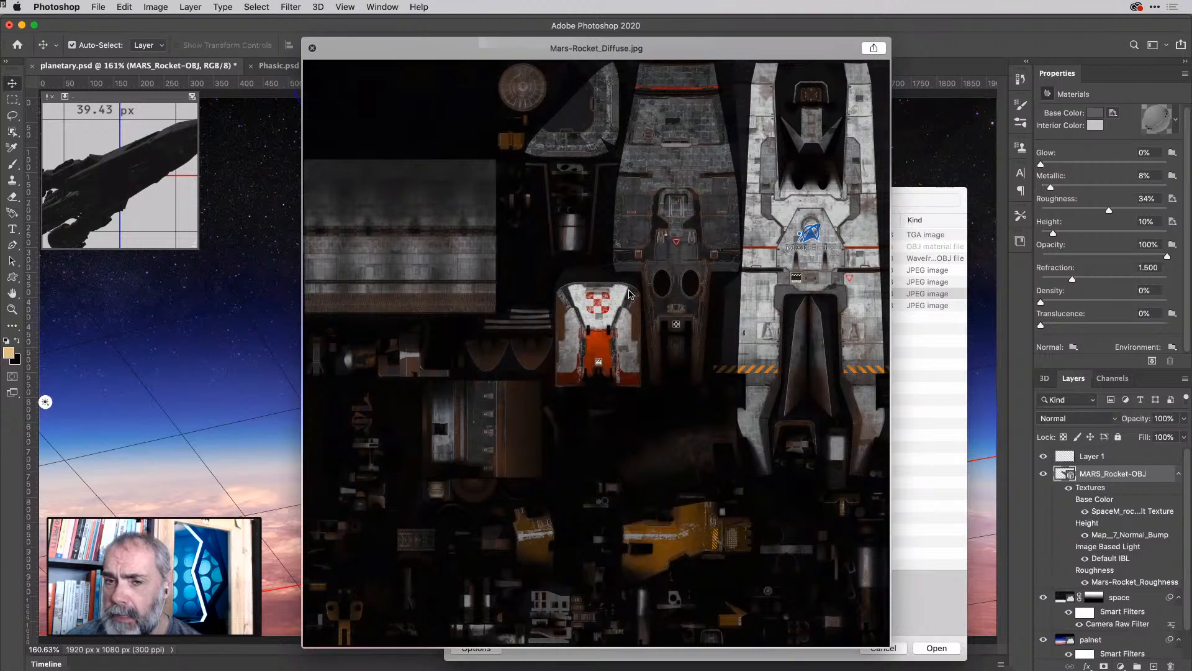
key(space)
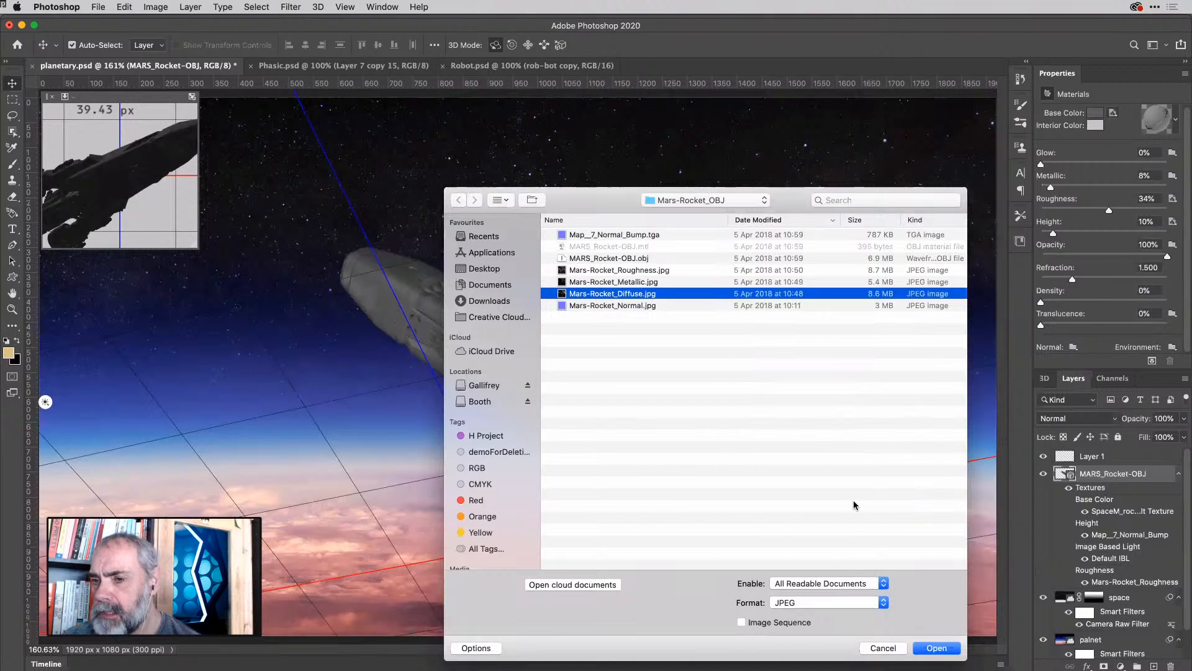
click(925, 650)
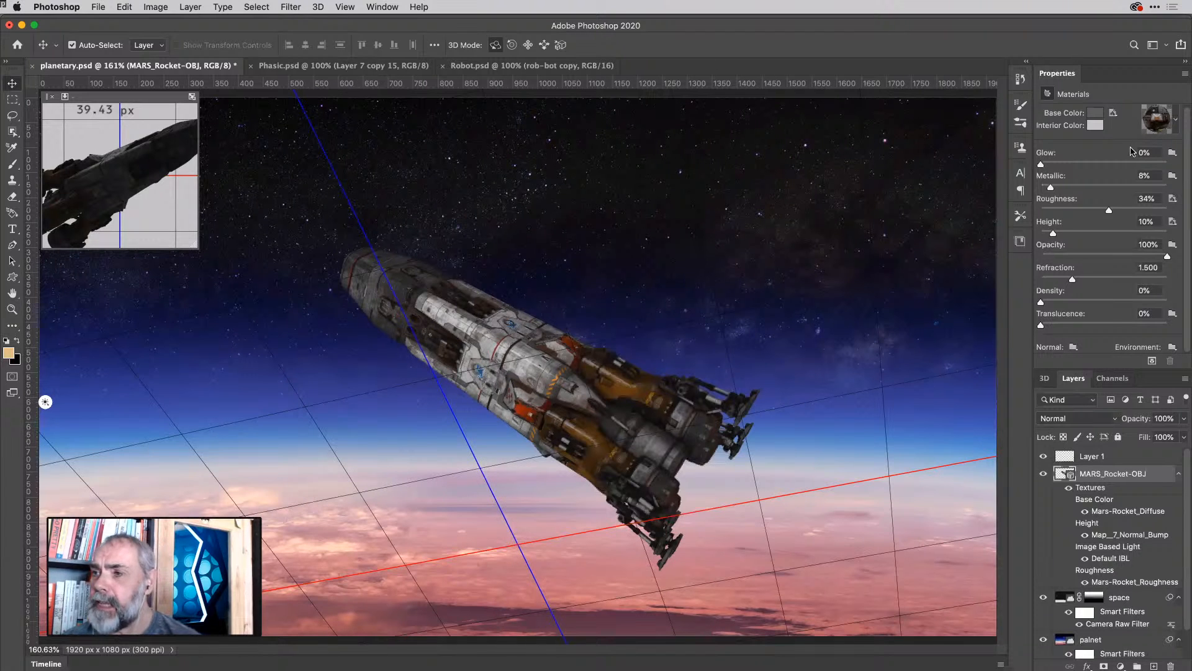
Preview Mars-Rocket_Metallic.jpg and load it as the metallic texture of the rocket's material.
click(1174, 177)
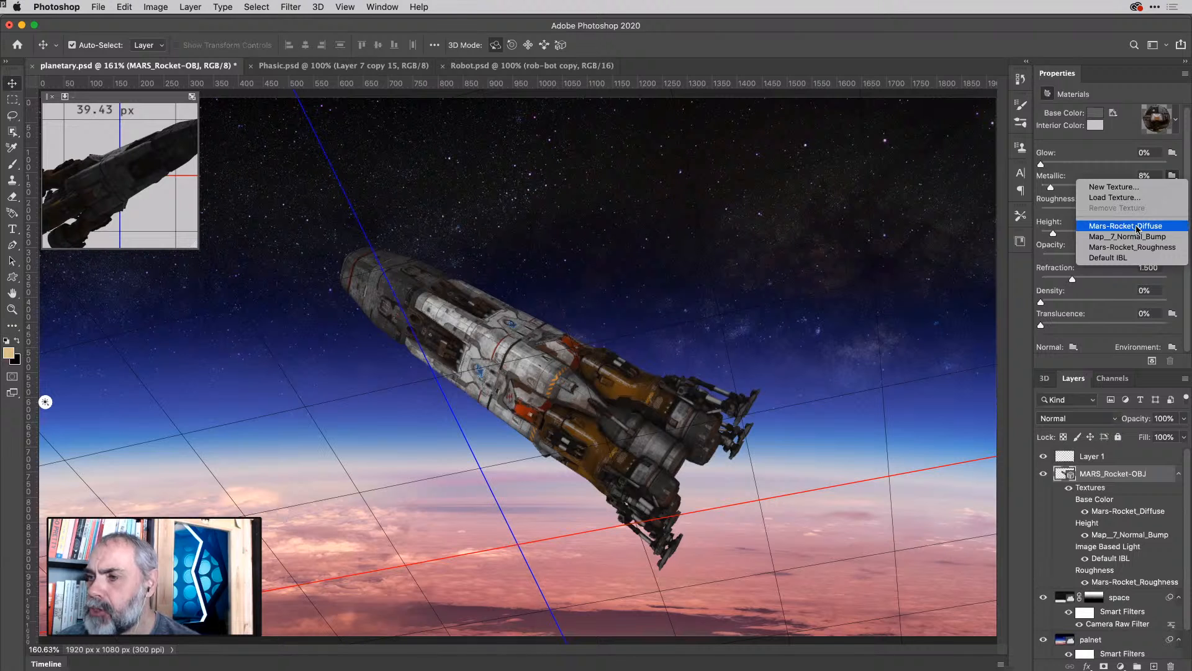
click(1134, 197)
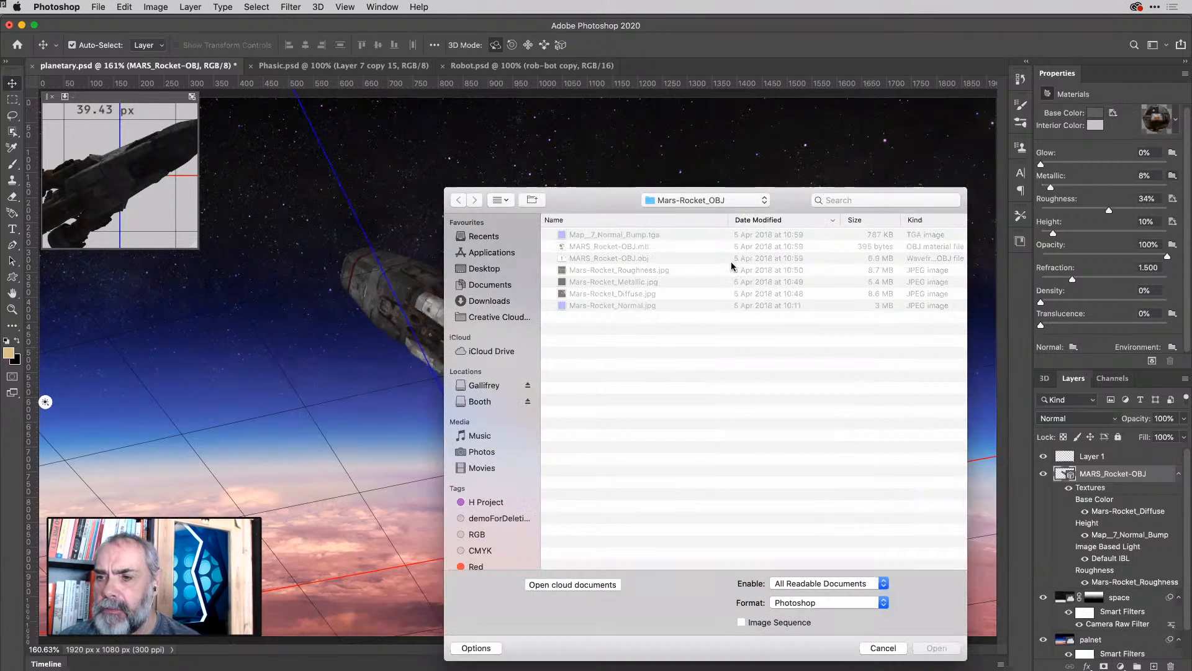
click(652, 282)
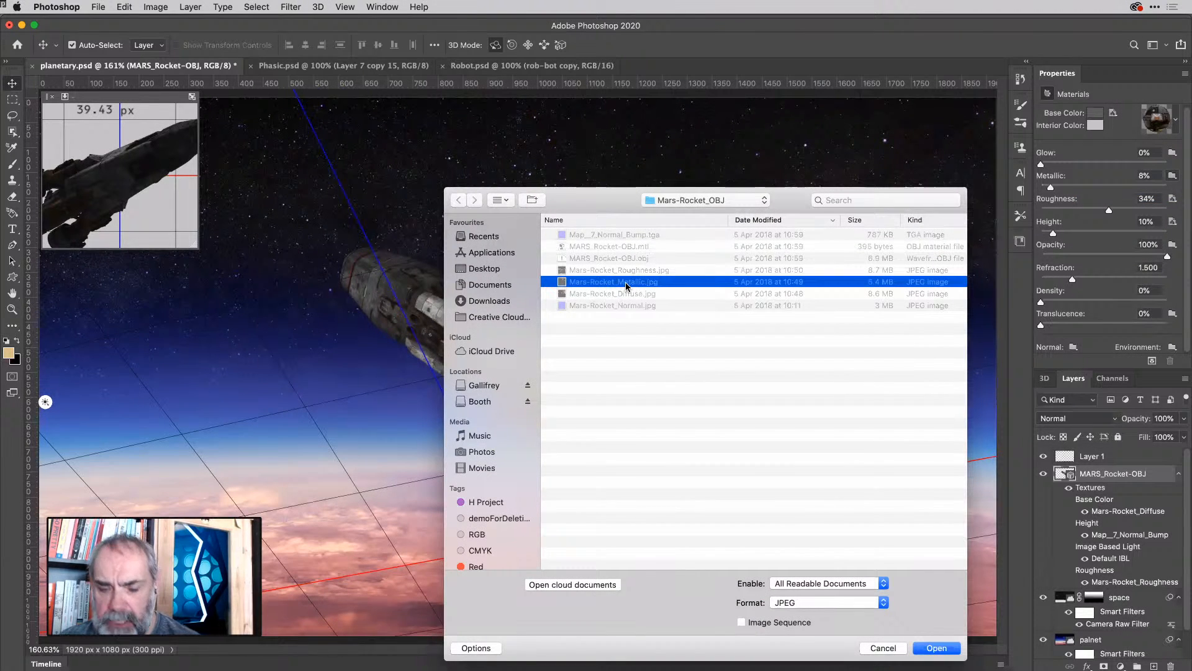
key(space)
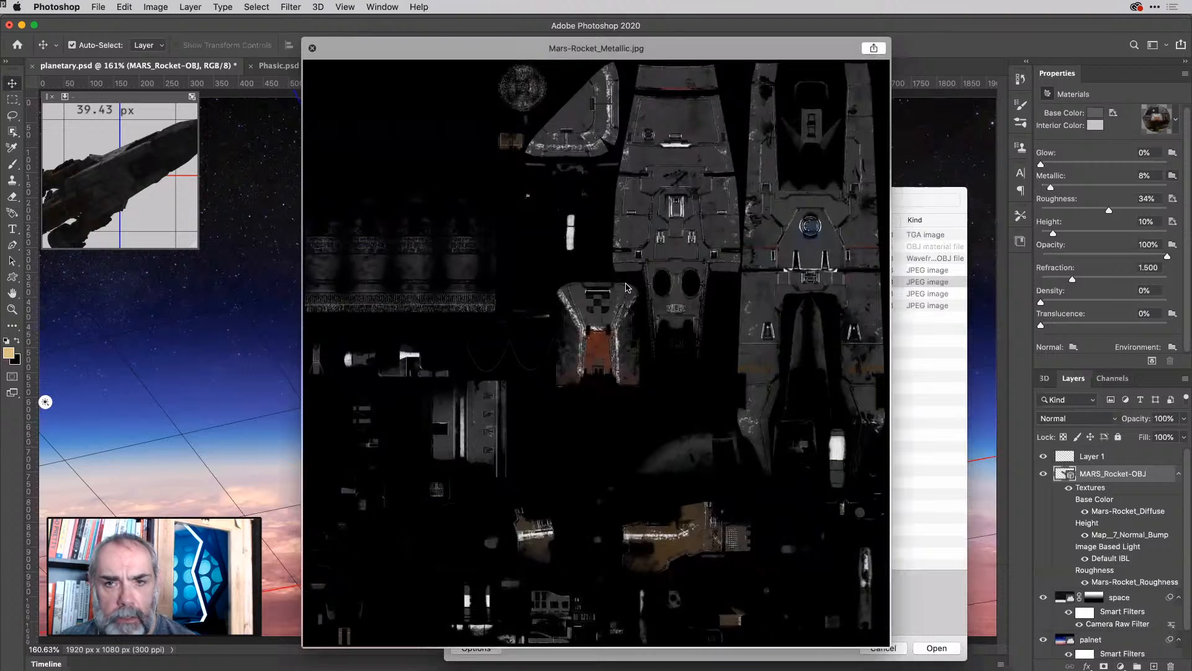
key(space)
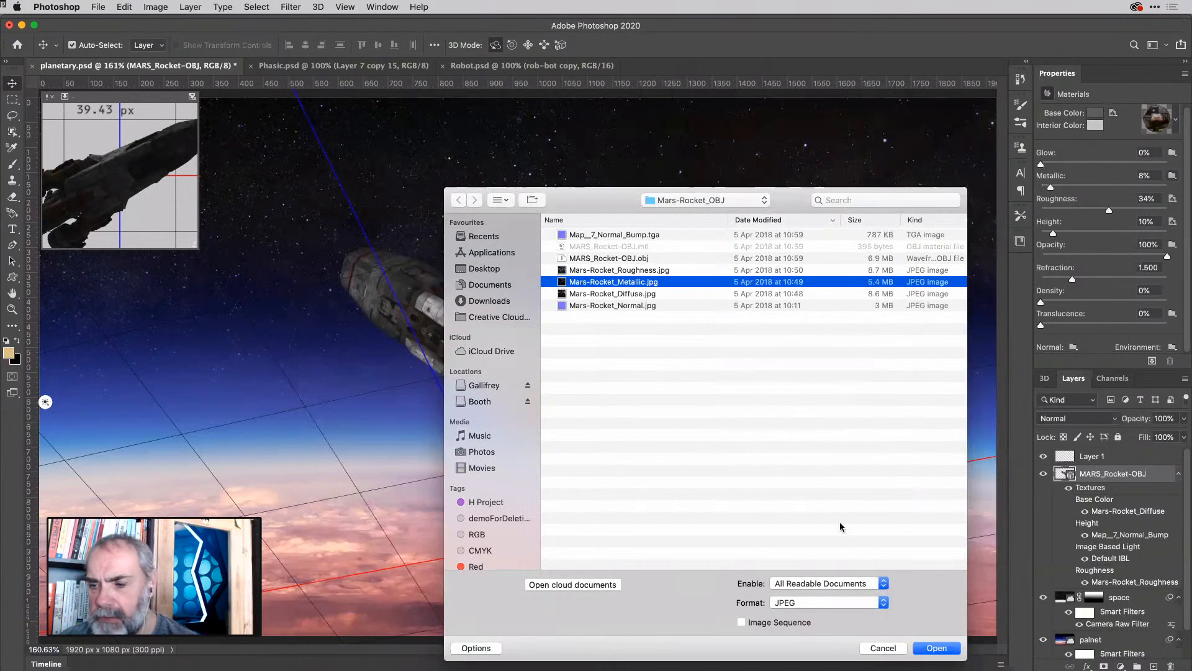
click(936, 648)
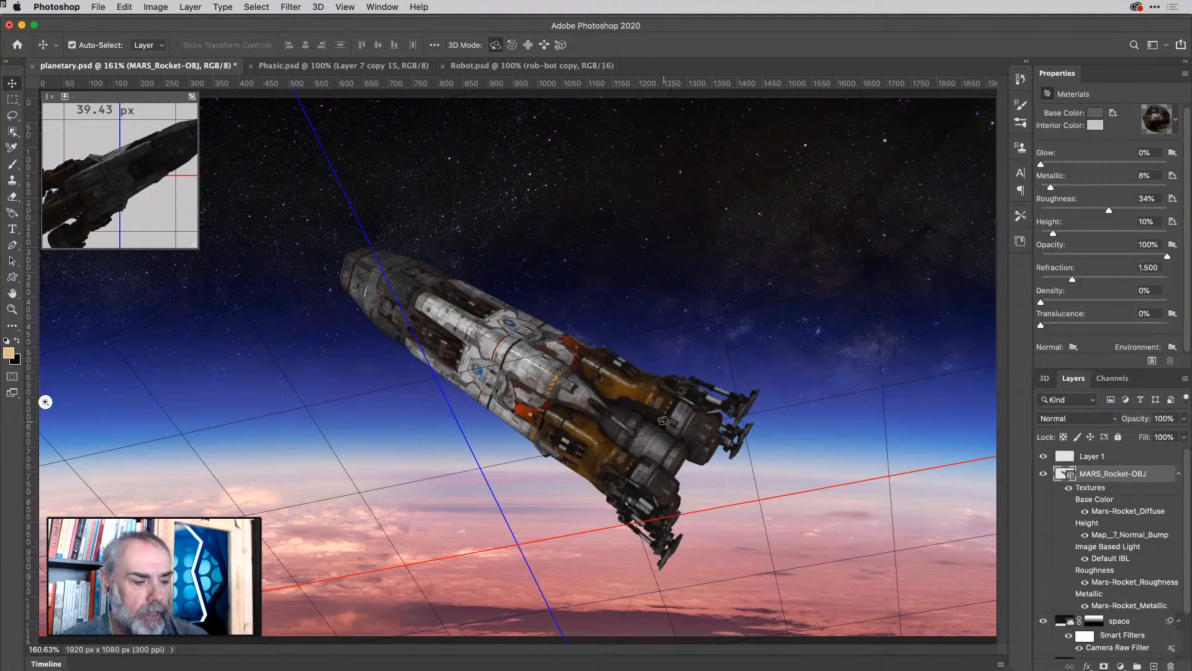
Switch to Robot.psd and compare the red rendered robot with the line-drawn 3D robots by hiding and reshowing the reduced-noise rendered image layer.
click(533, 67)
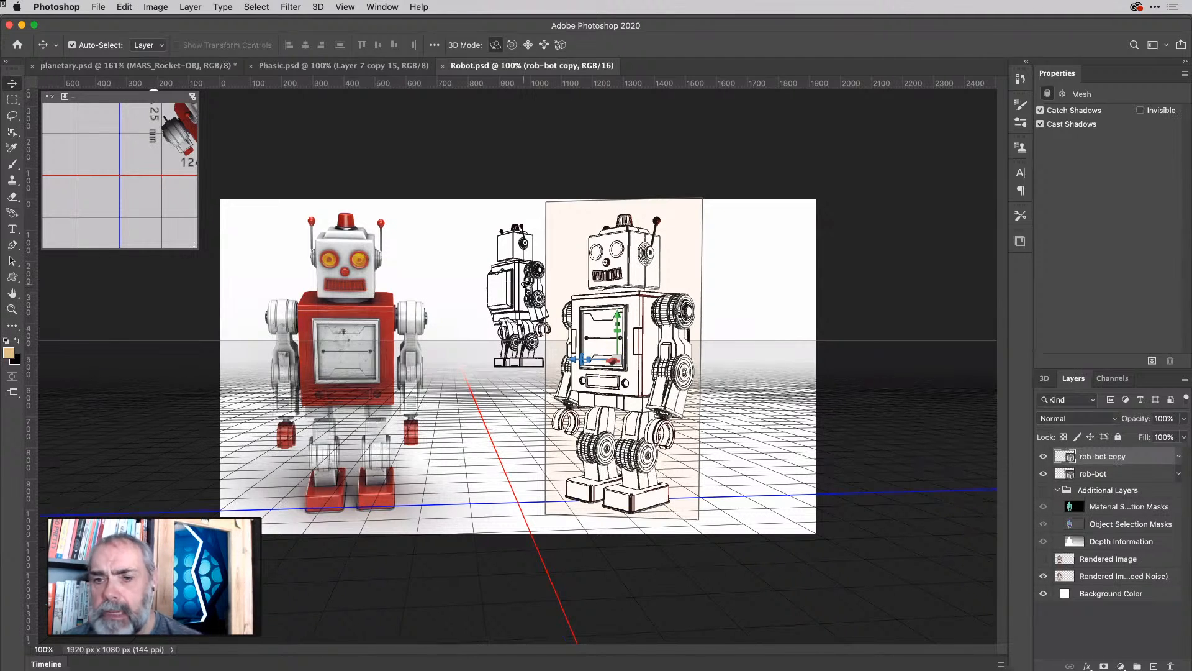
click(738, 183)
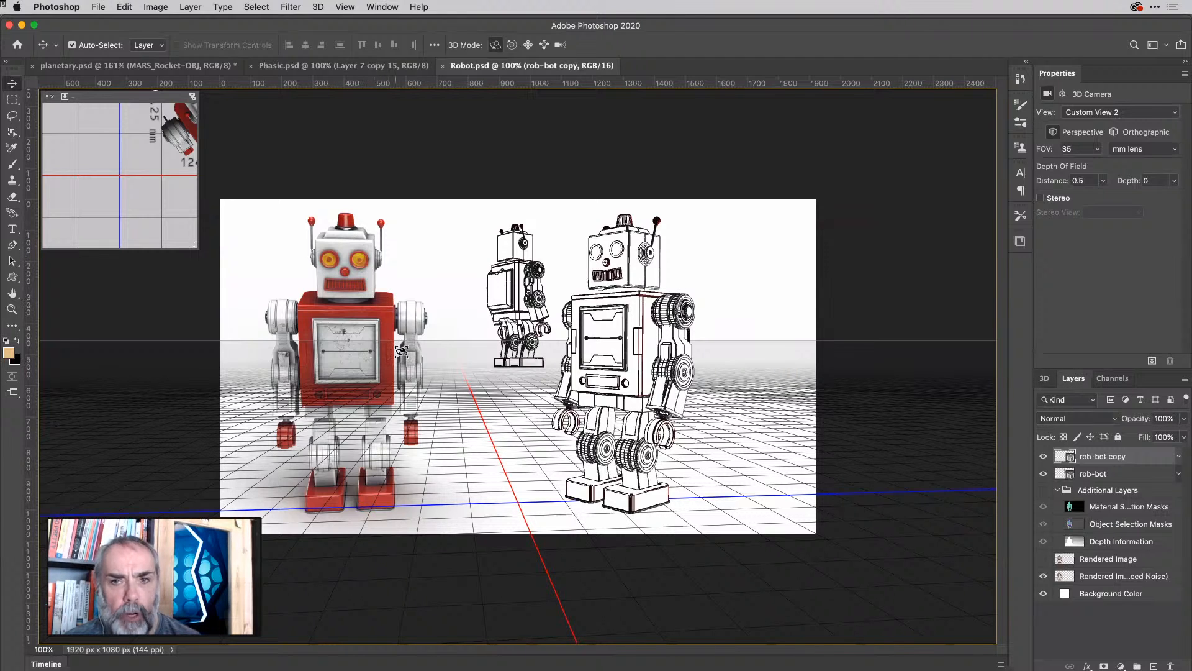
click(1043, 577)
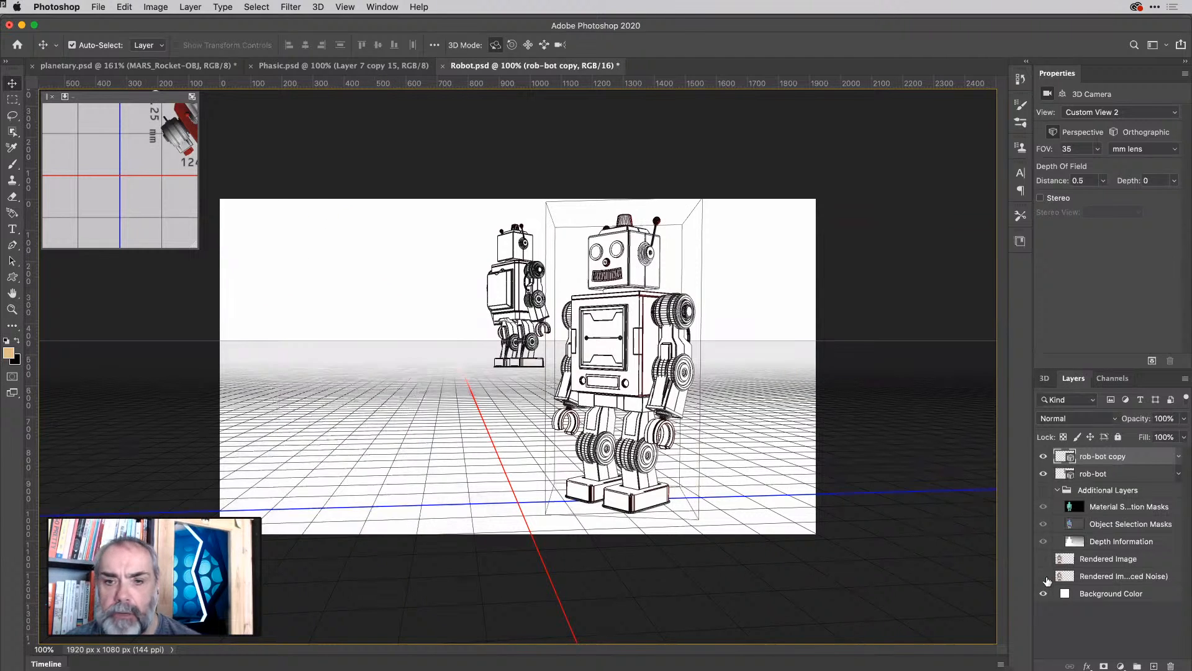
click(1044, 577)
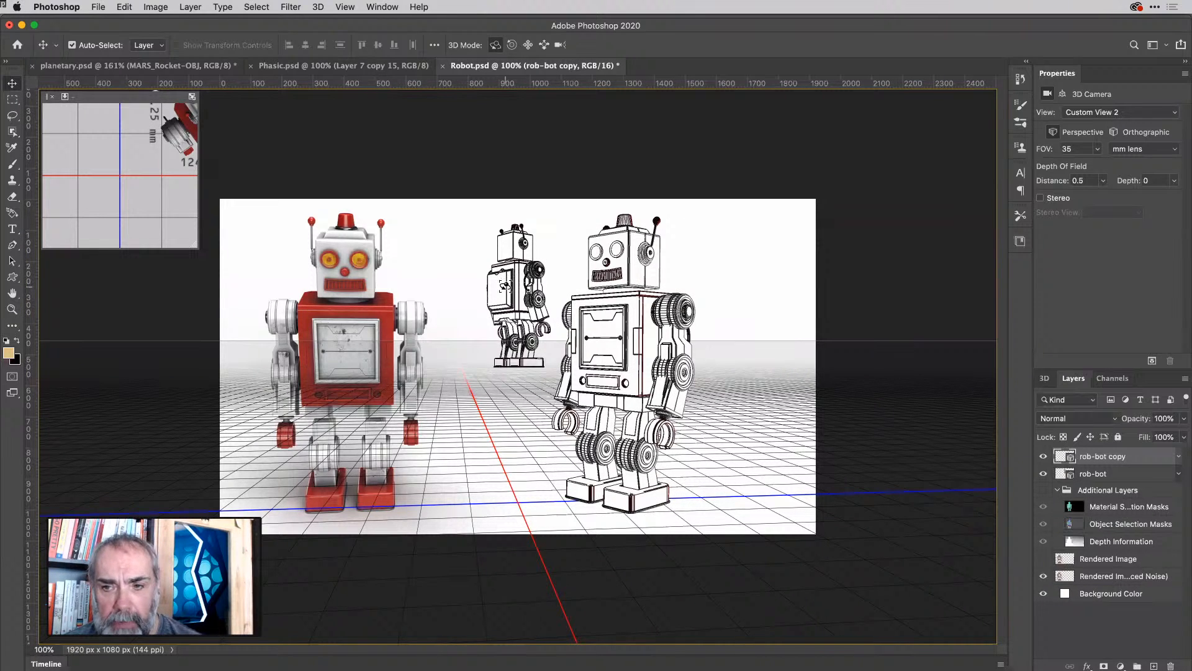
click(622, 297)
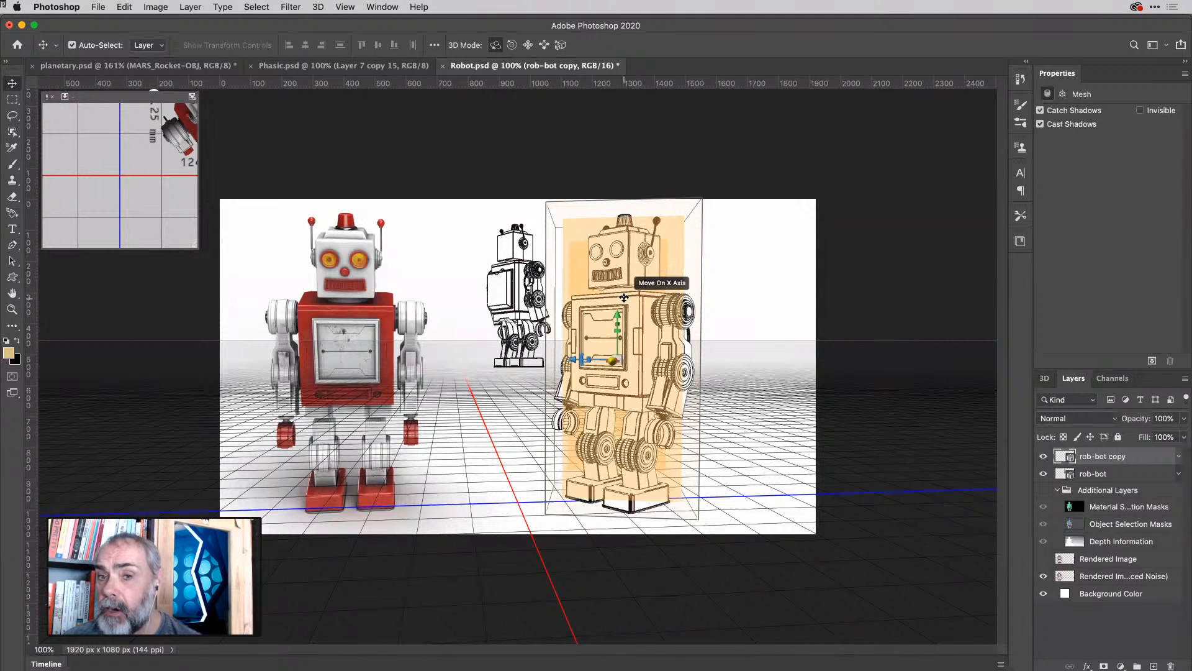
click(308, 297)
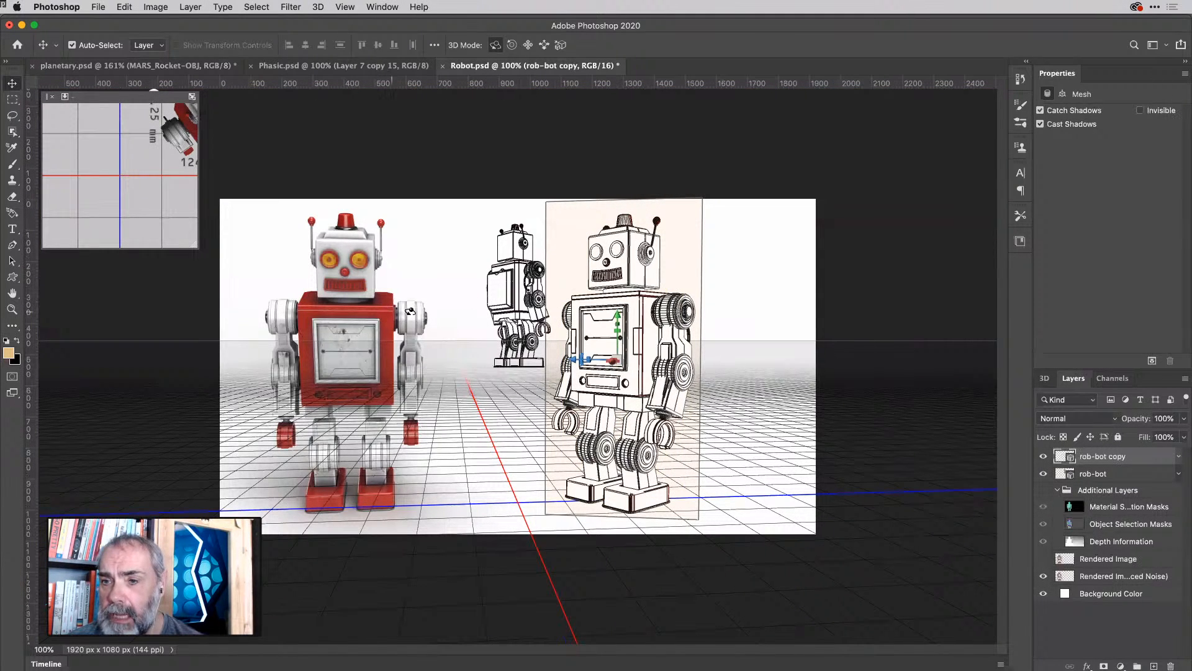
click(618, 249)
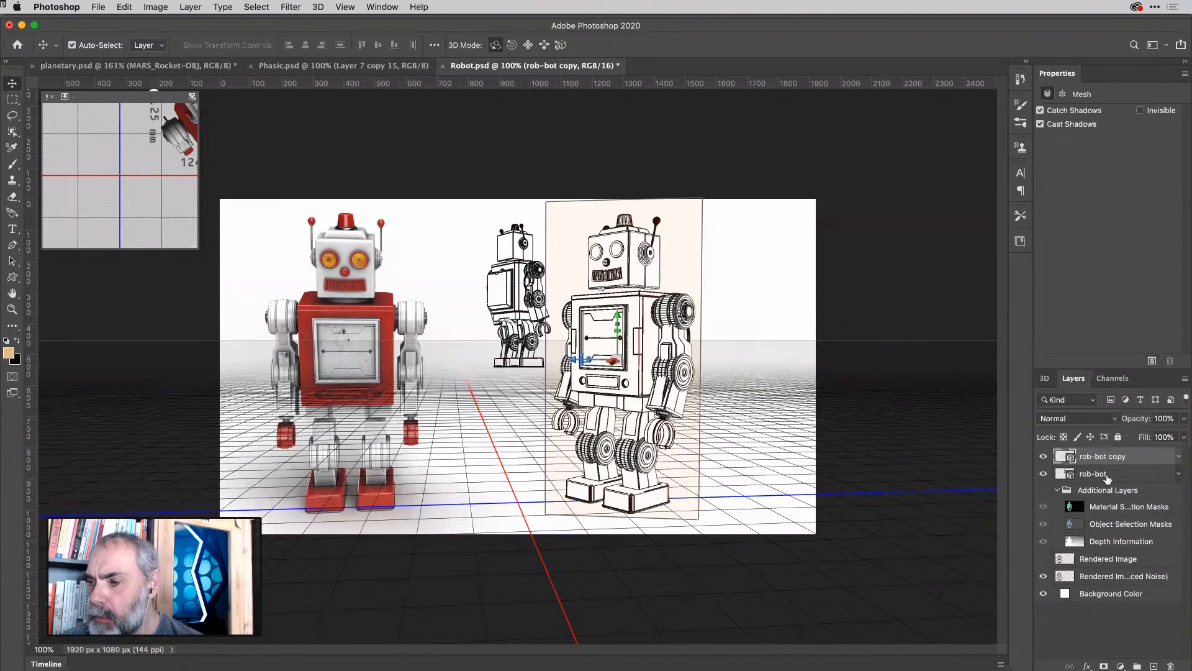
Check the Current View camera presets of the rob-bot copy layer and select its Scene render settings.
click(1045, 379)
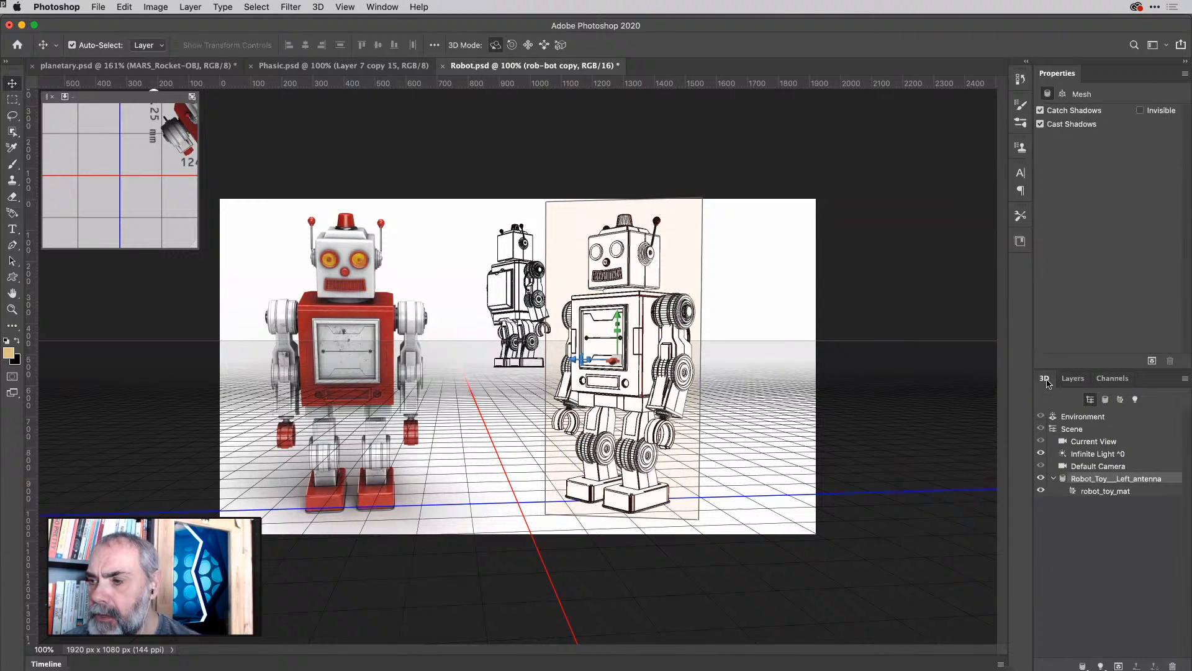
click(1081, 442)
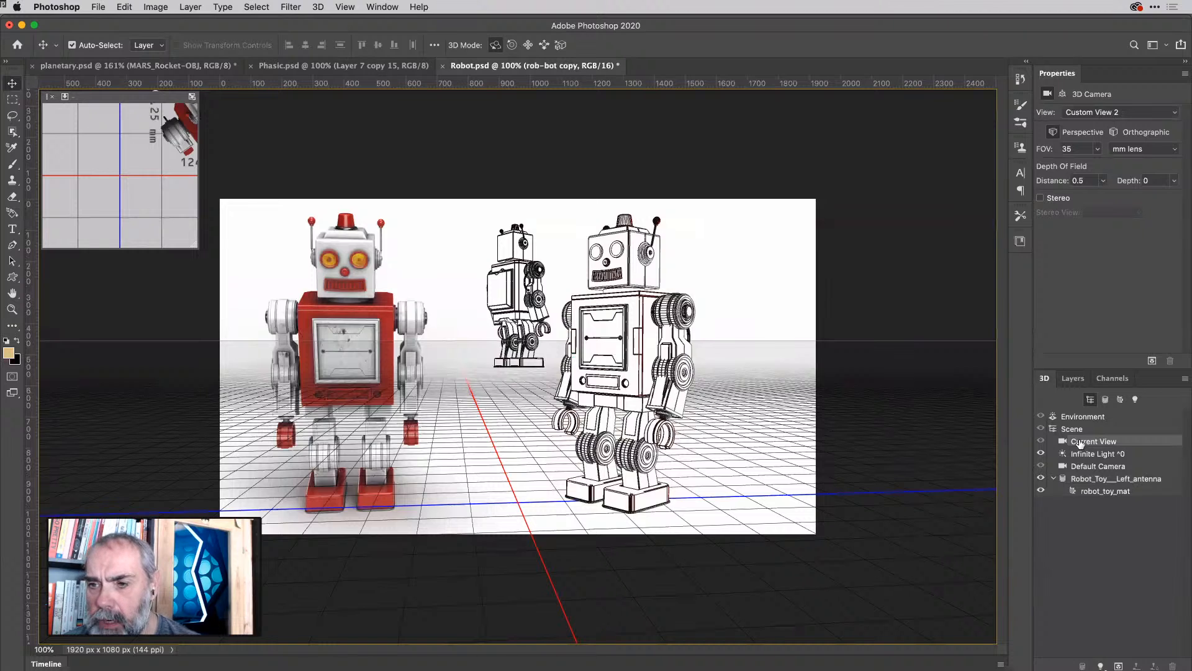
click(1161, 118)
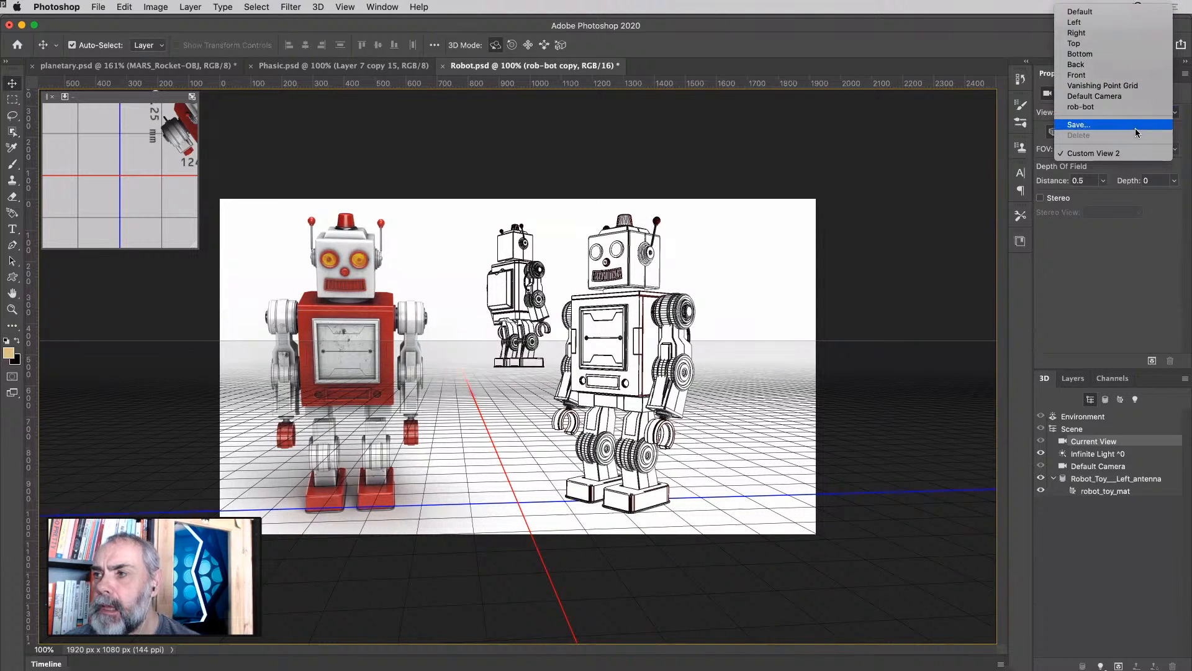
click(1140, 249)
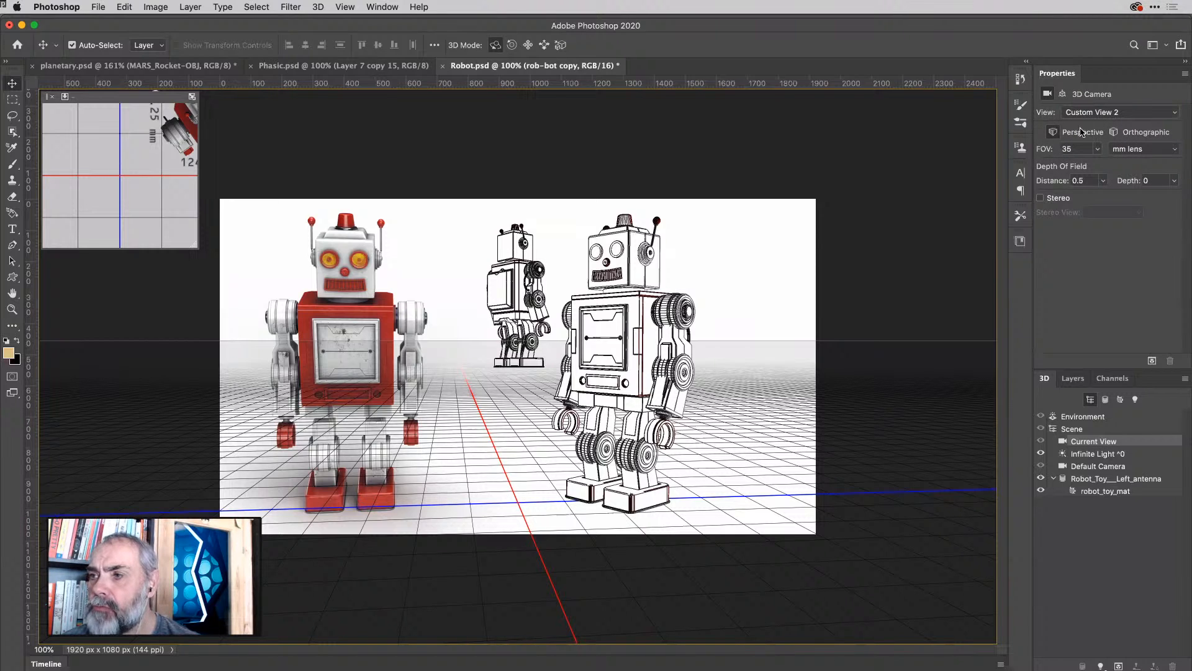
click(1065, 429)
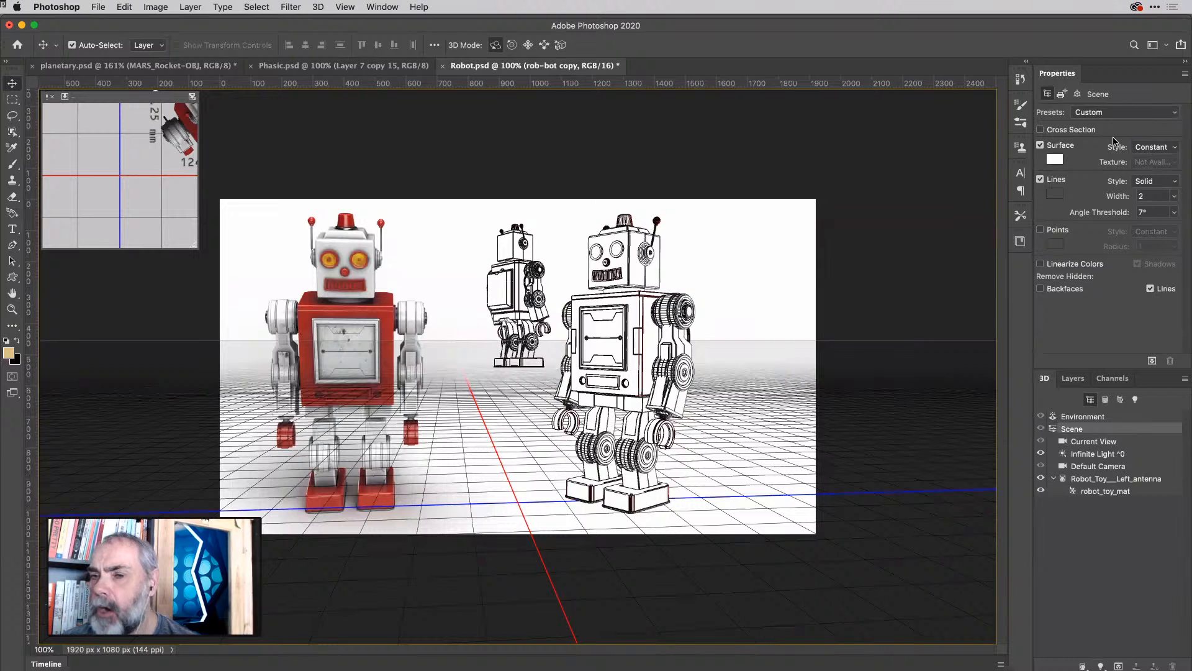
Try the Bounding Box, Depth Map and Hidden Wireframe render presets on the robot copy.
click(1156, 111)
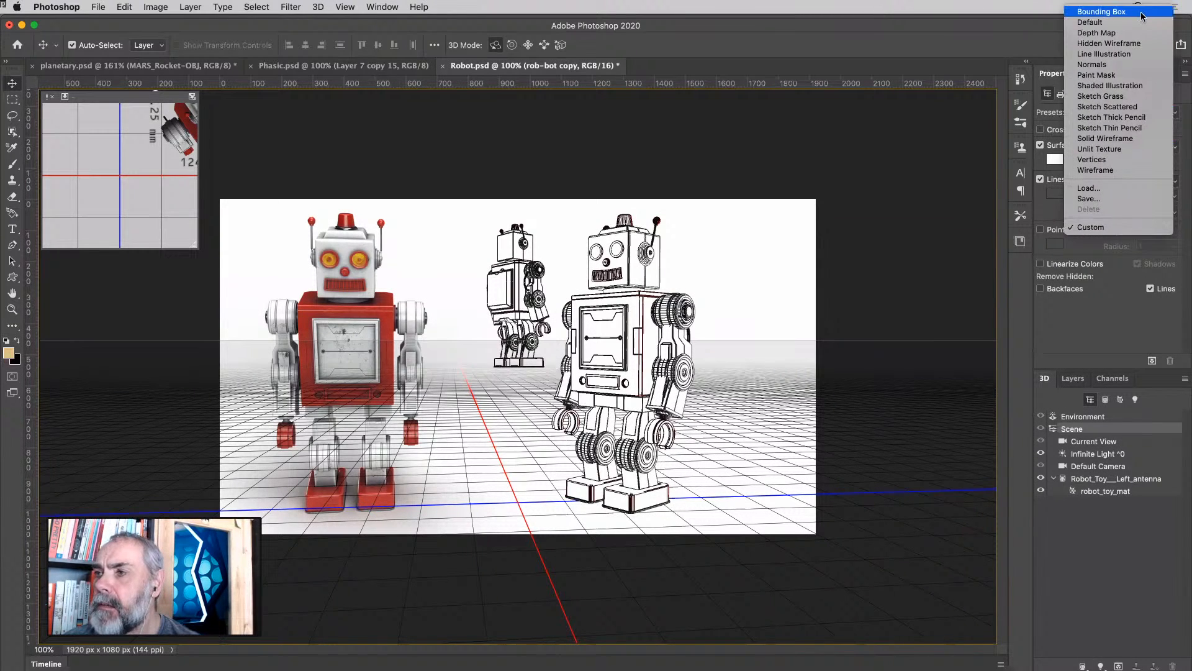
click(1142, 15)
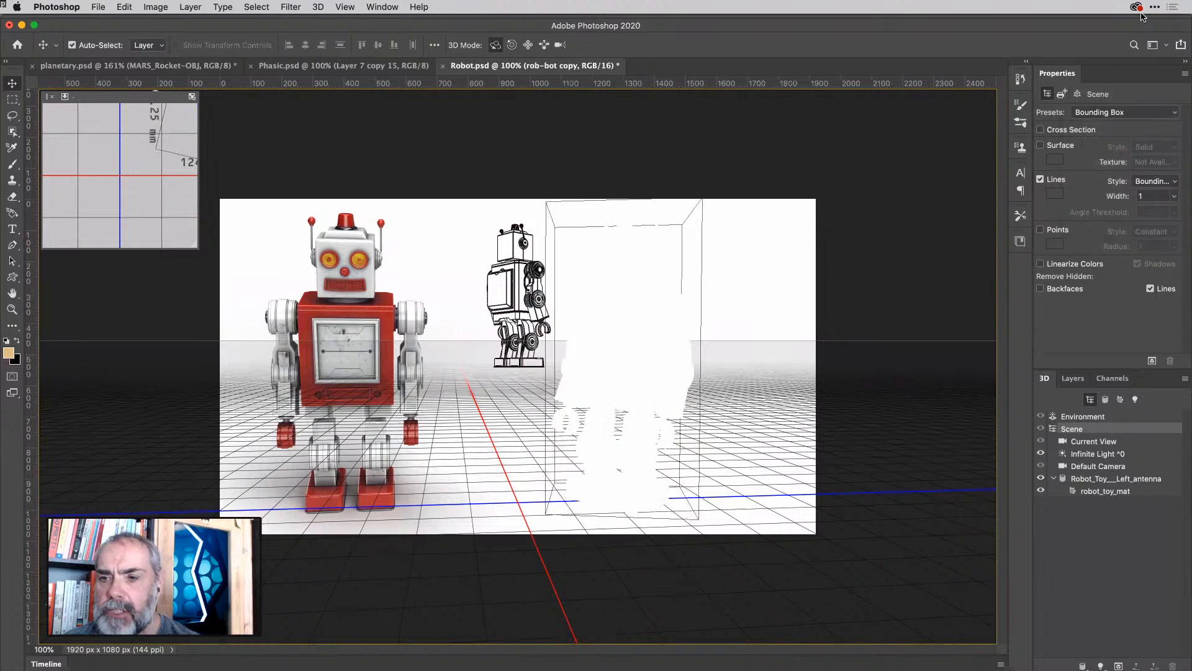
click(1148, 112)
click(1148, 132)
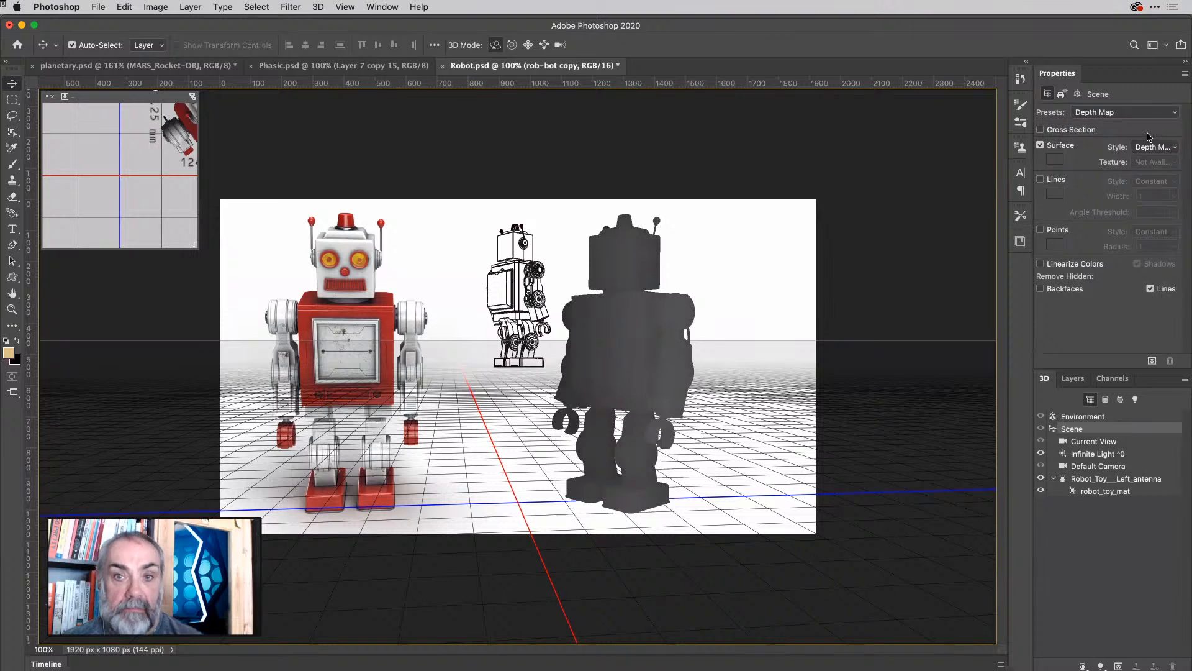
click(1139, 115)
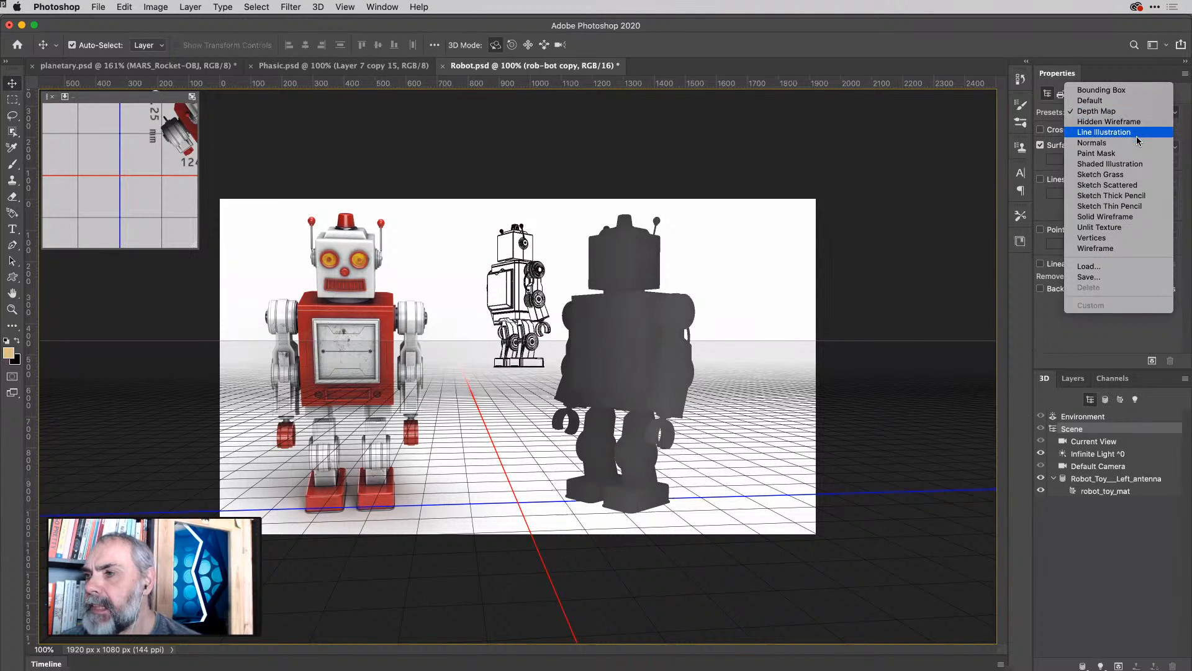
click(1138, 122)
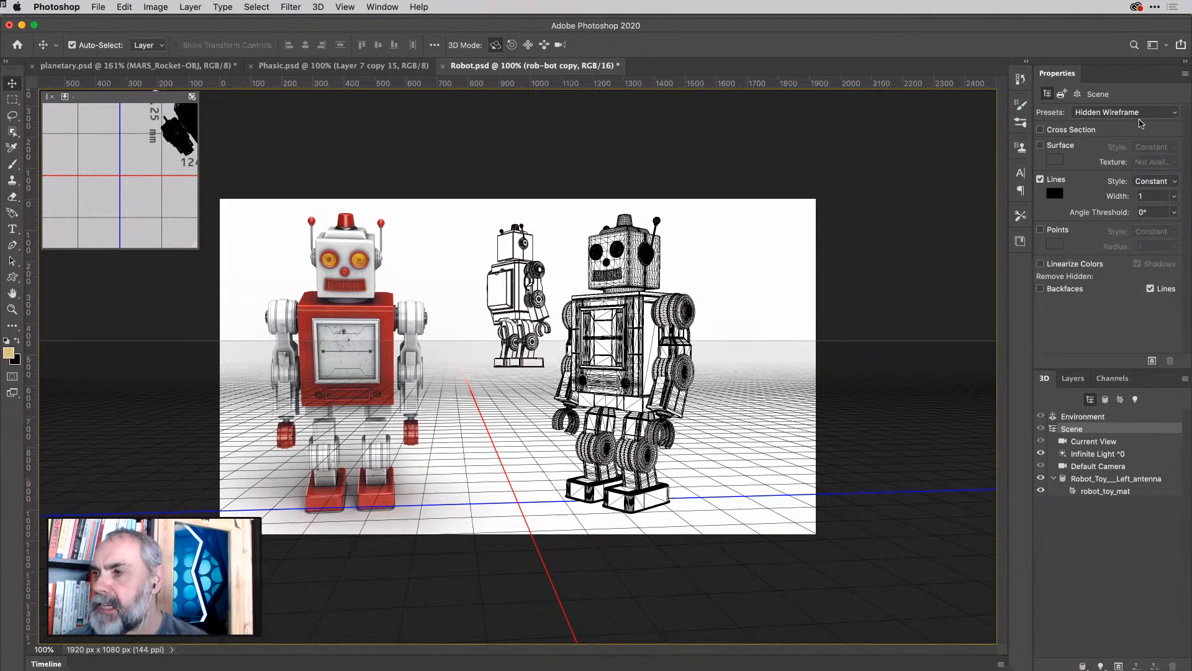
Try the Normals and Shaded Illustration render presets on the robot copy, returning to Normals.
click(1156, 116)
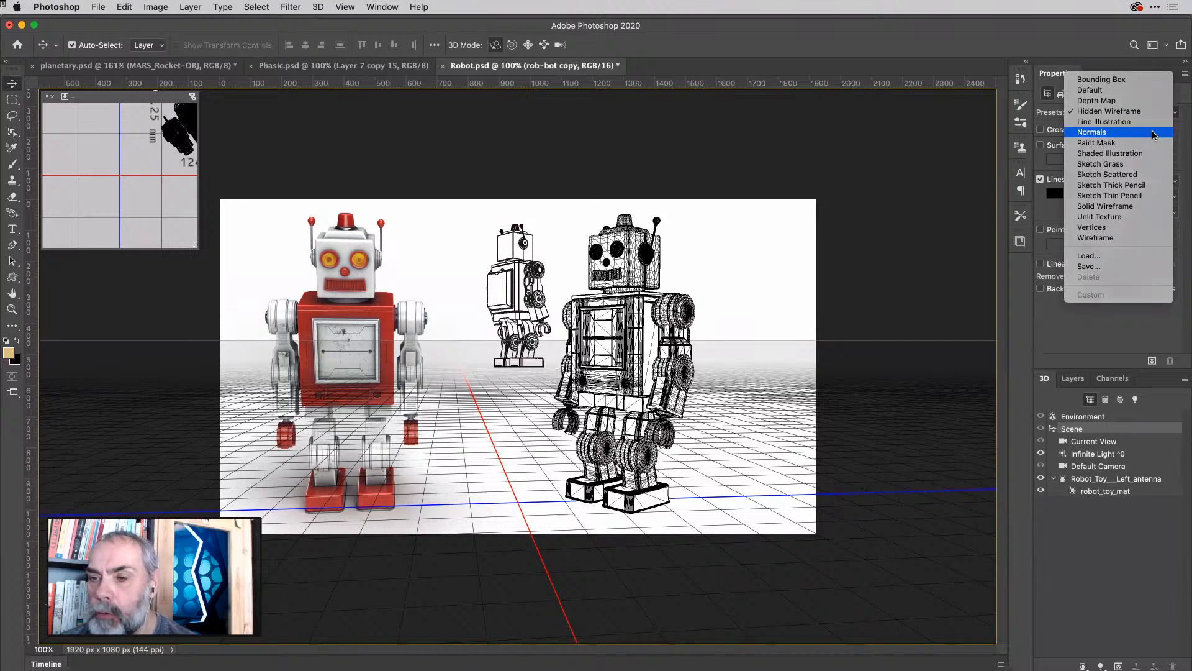
click(1153, 134)
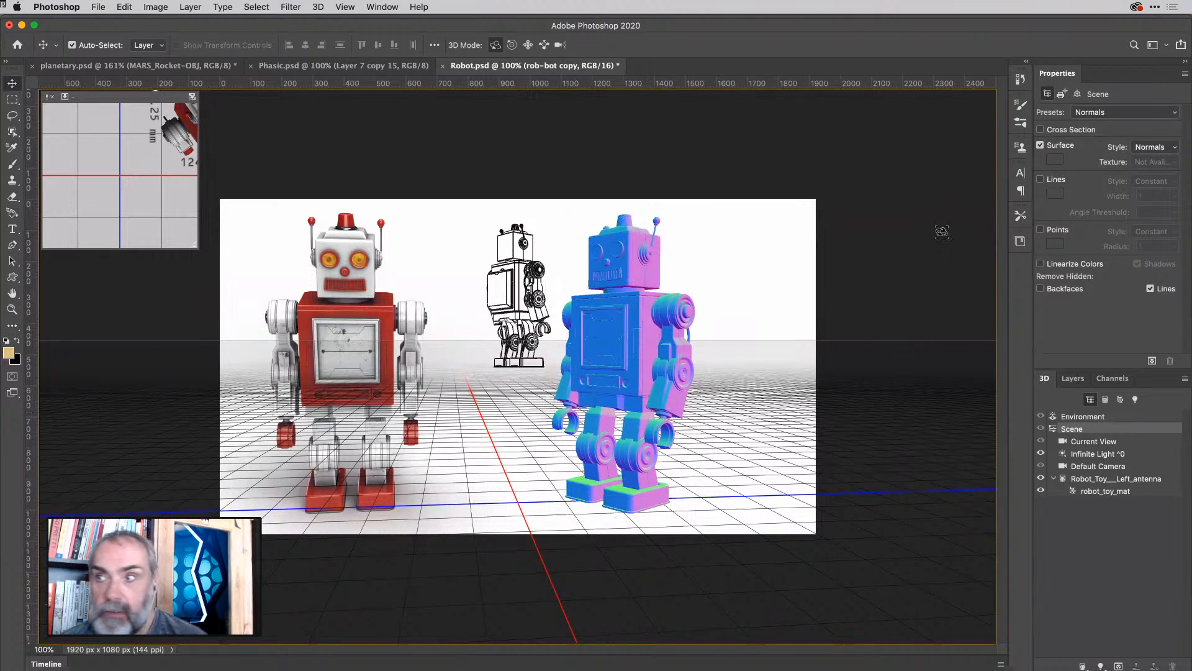
click(1171, 113)
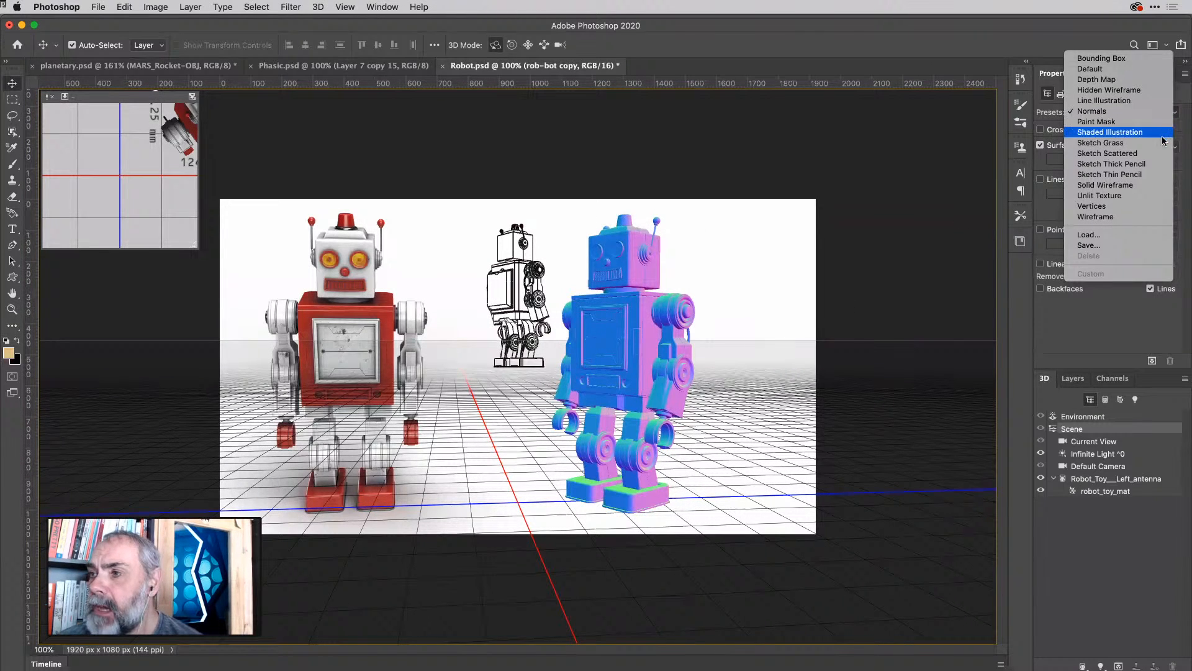
click(1162, 132)
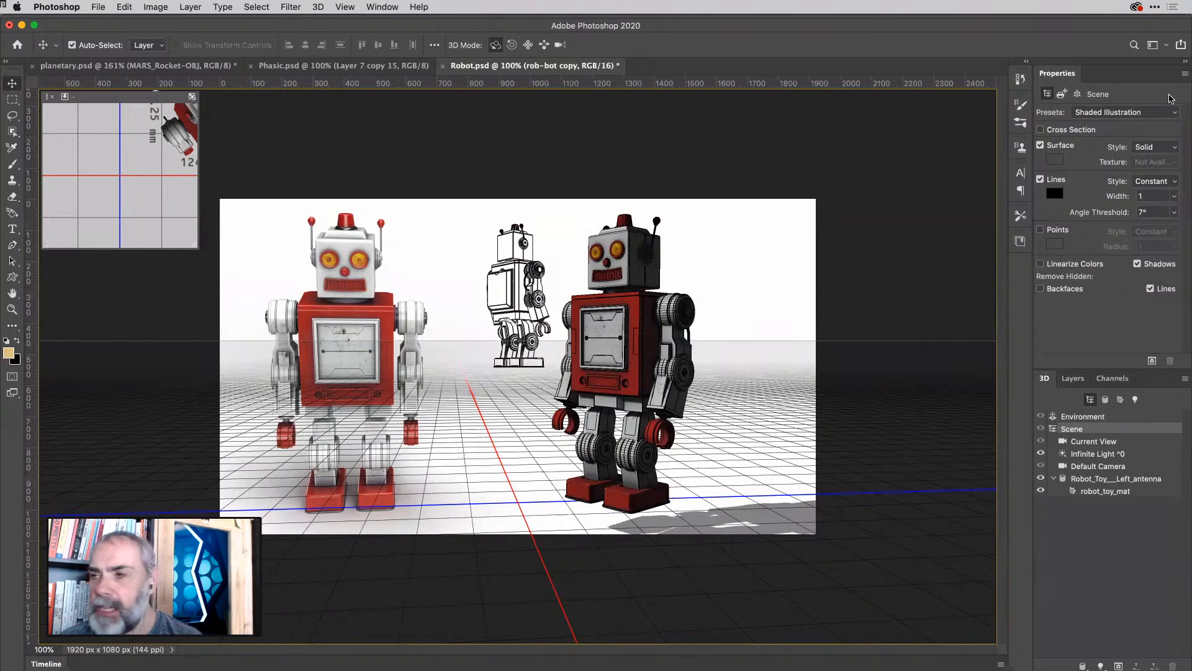
click(1165, 117)
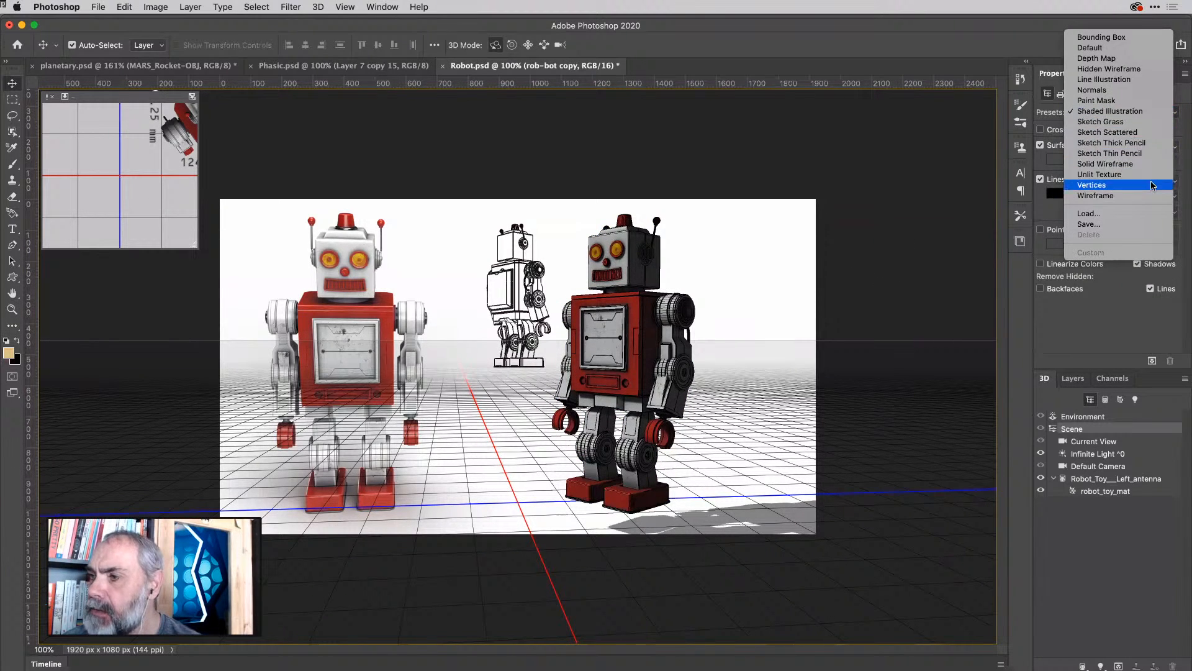
click(1154, 89)
Apply the Line Illustration preset to the robot copy and set its surface color to near-white, about #fafafa.
click(1153, 112)
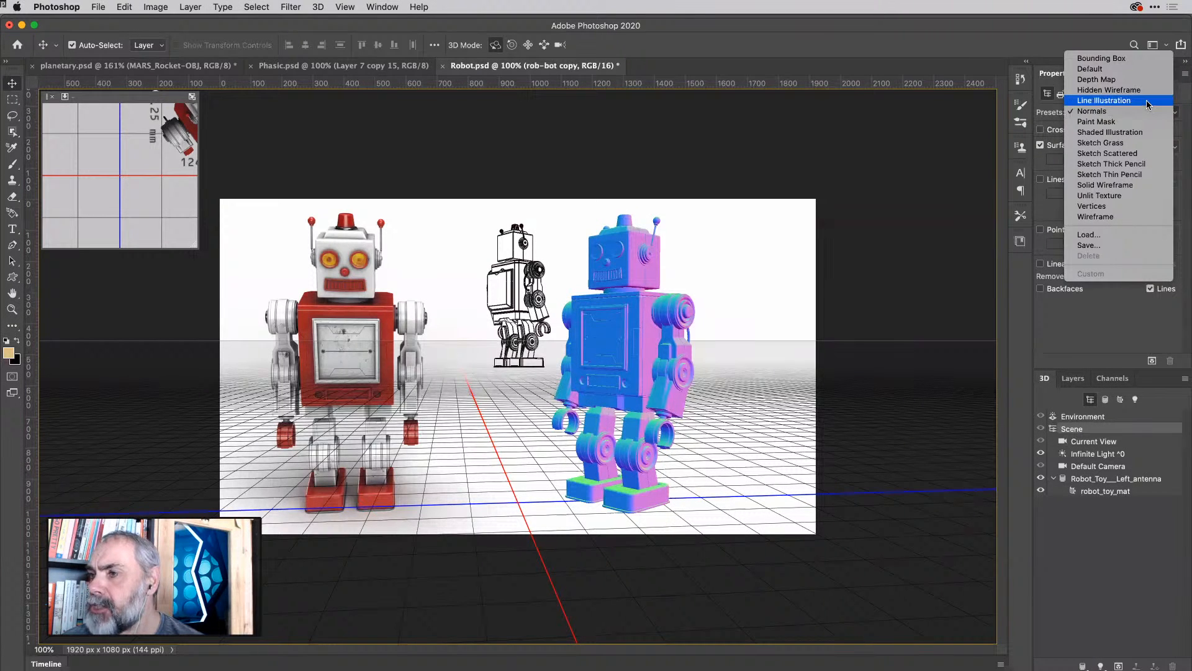
click(1148, 106)
click(1148, 105)
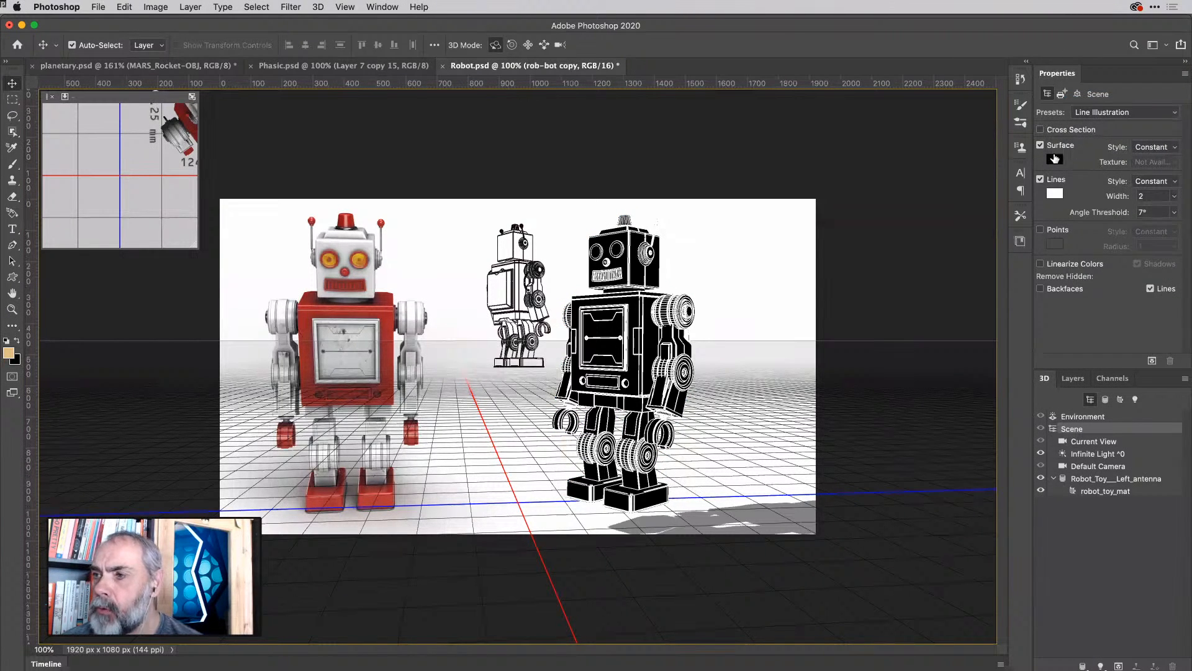
click(1055, 161)
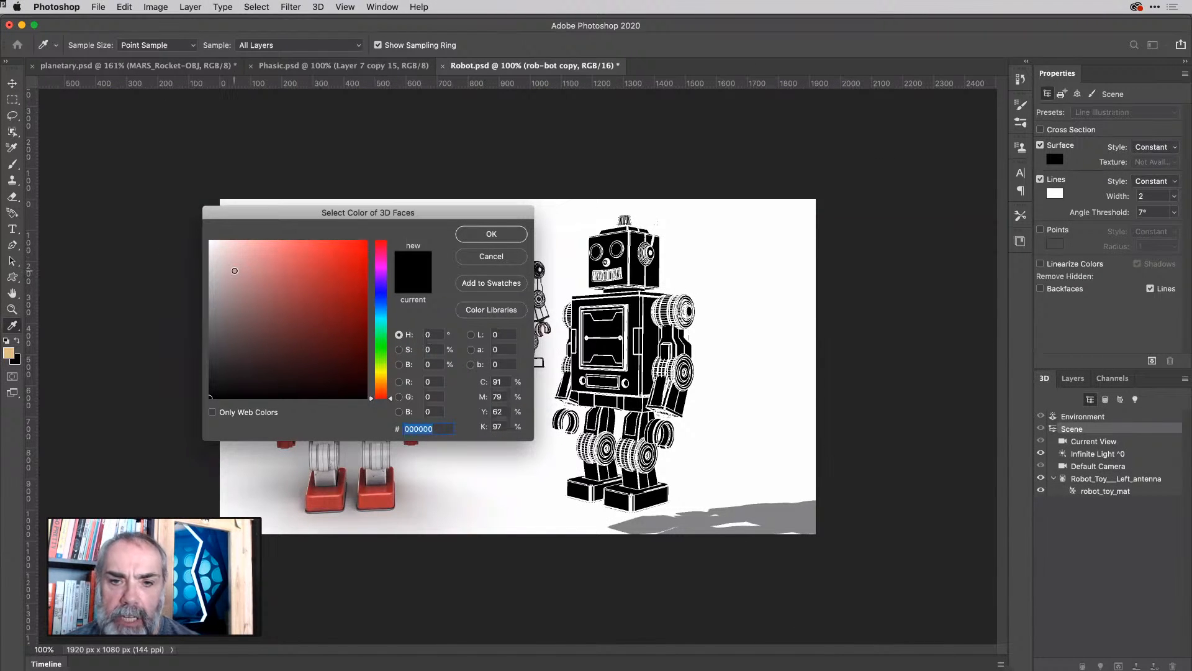
drag(234, 270, 210, 244)
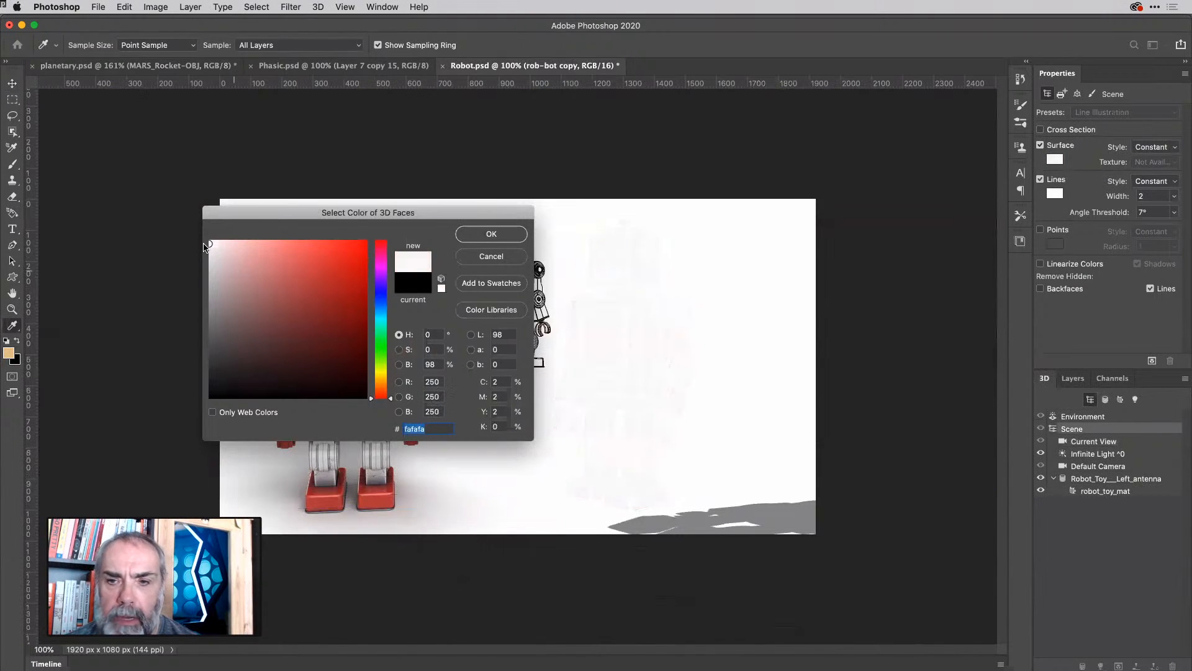
click(491, 234)
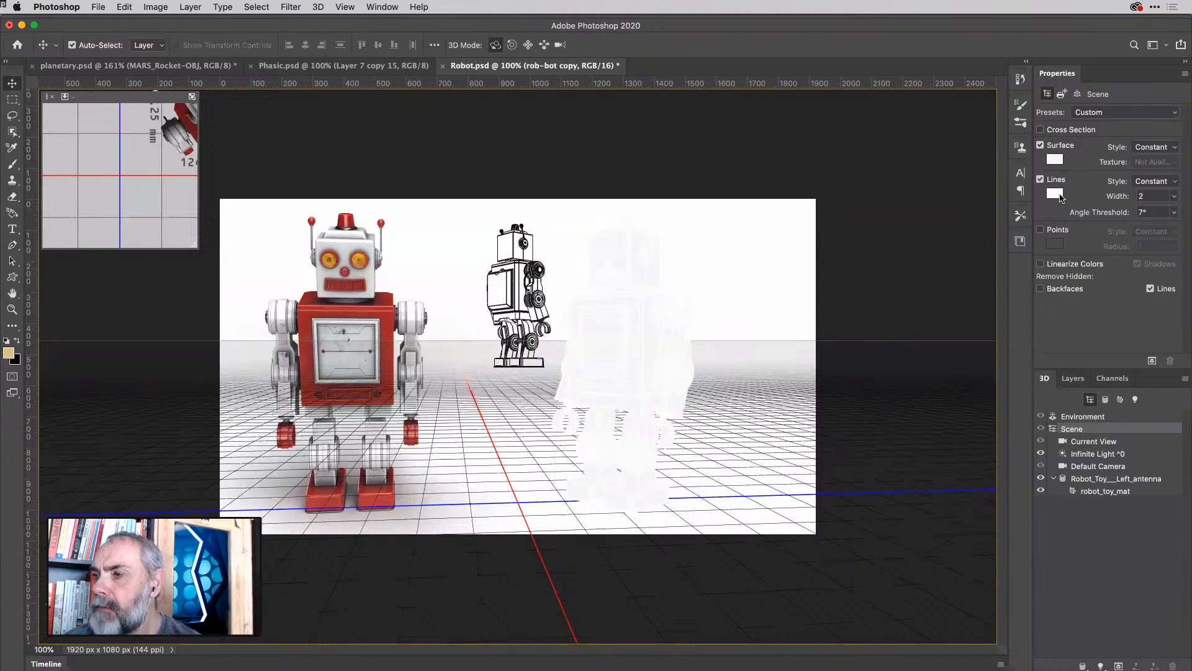
Set the robot copy's line color to dark gray #272727 and select its mesh in the scene.
click(1055, 194)
drag(261, 319, 211, 375)
click(491, 236)
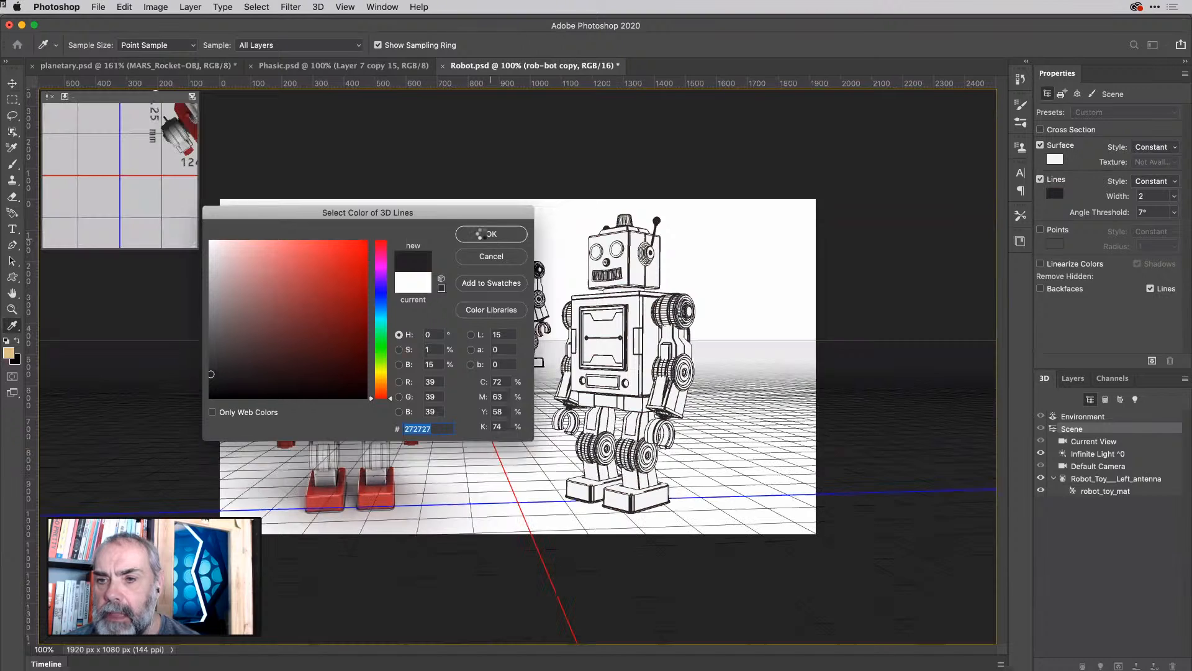
click(631, 348)
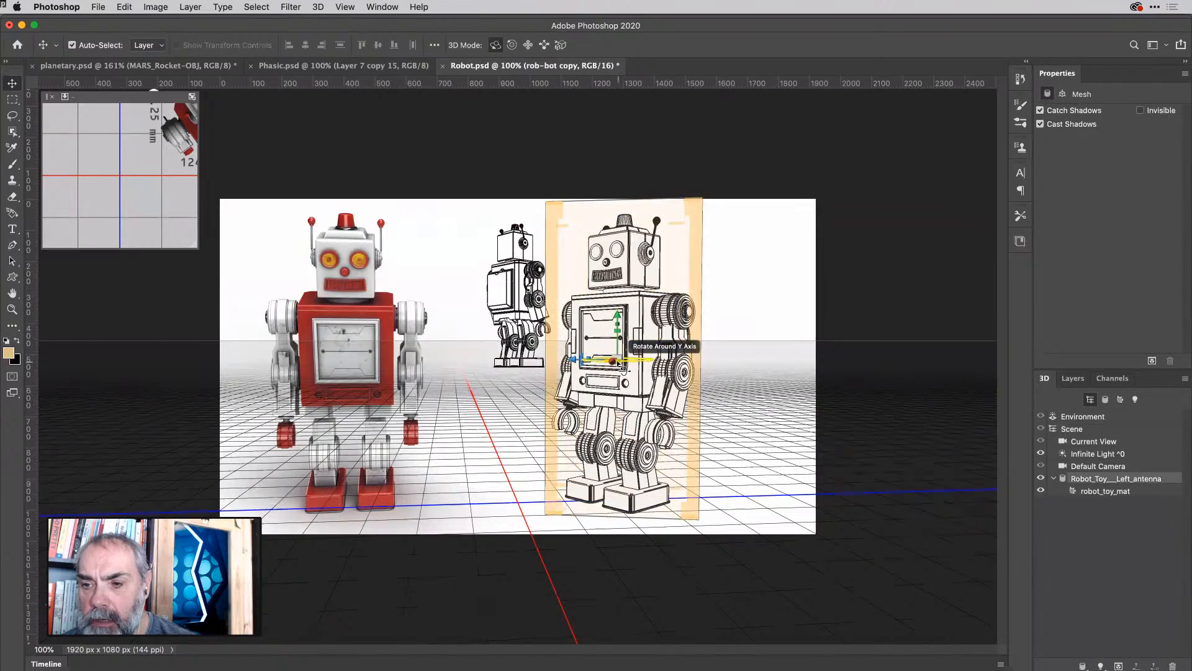
Rotate the line-art robot copy around its vertical axis until it faces the opposite diagonal direction.
drag(624, 364, 872, 349)
drag(661, 362, 671, 360)
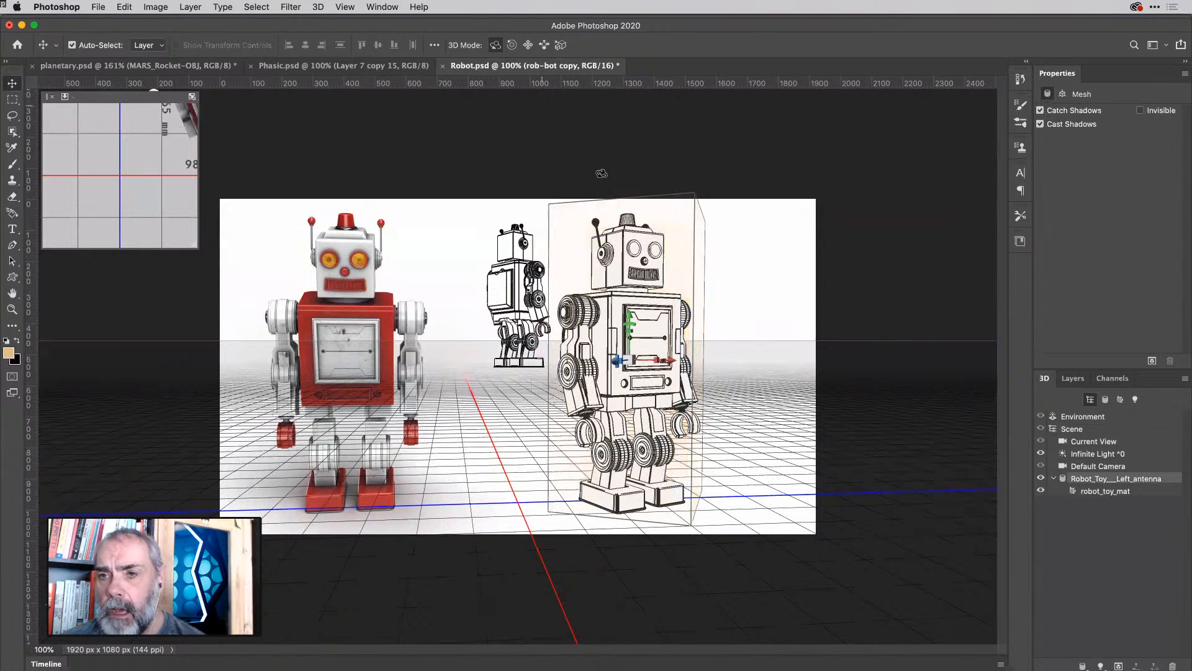
Switch to the Phasic.psd document and scrub through its timeline to examine the animated change in the 3D volume.
click(401, 70)
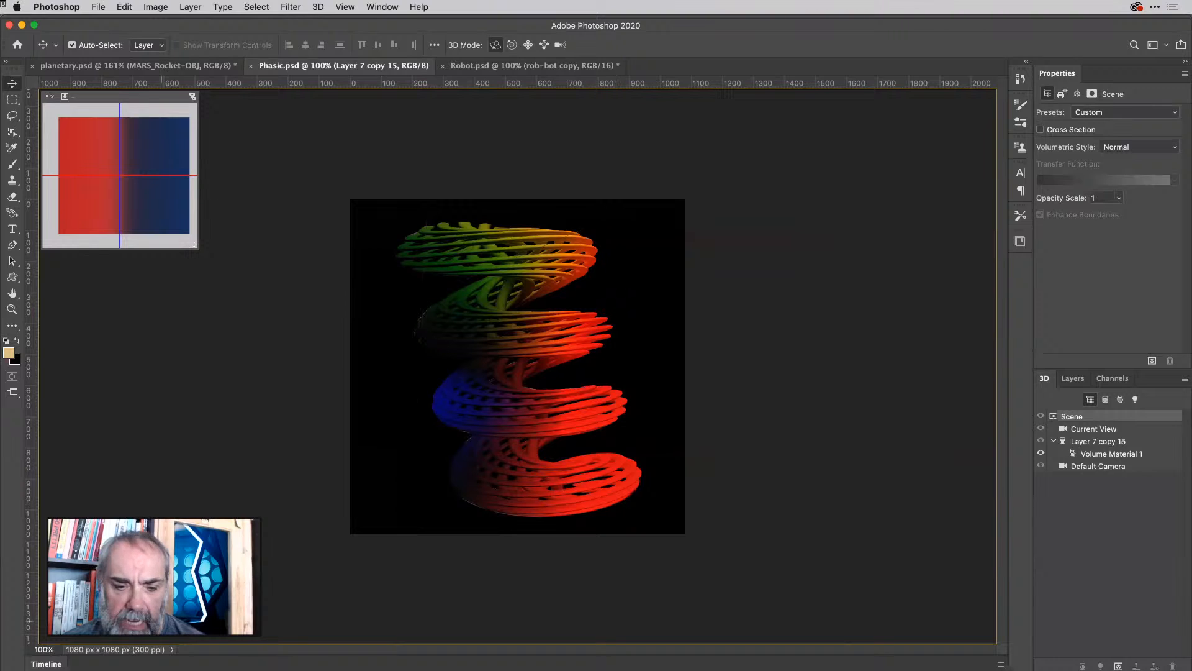
click(57, 663)
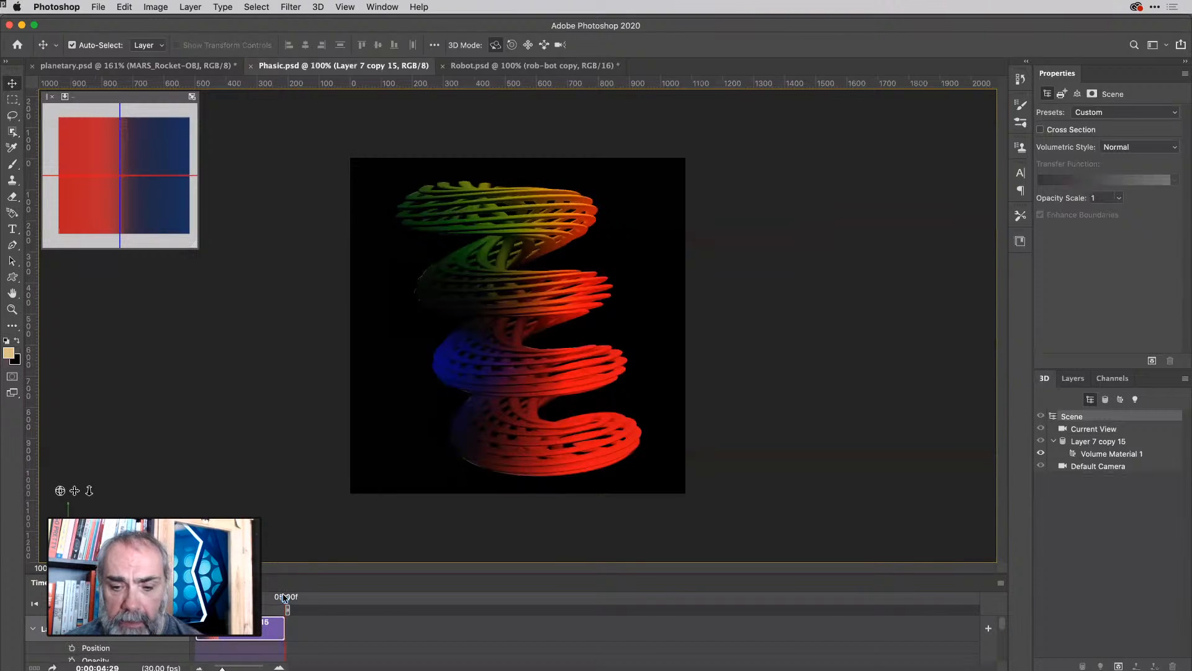
drag(284, 598, 251, 598)
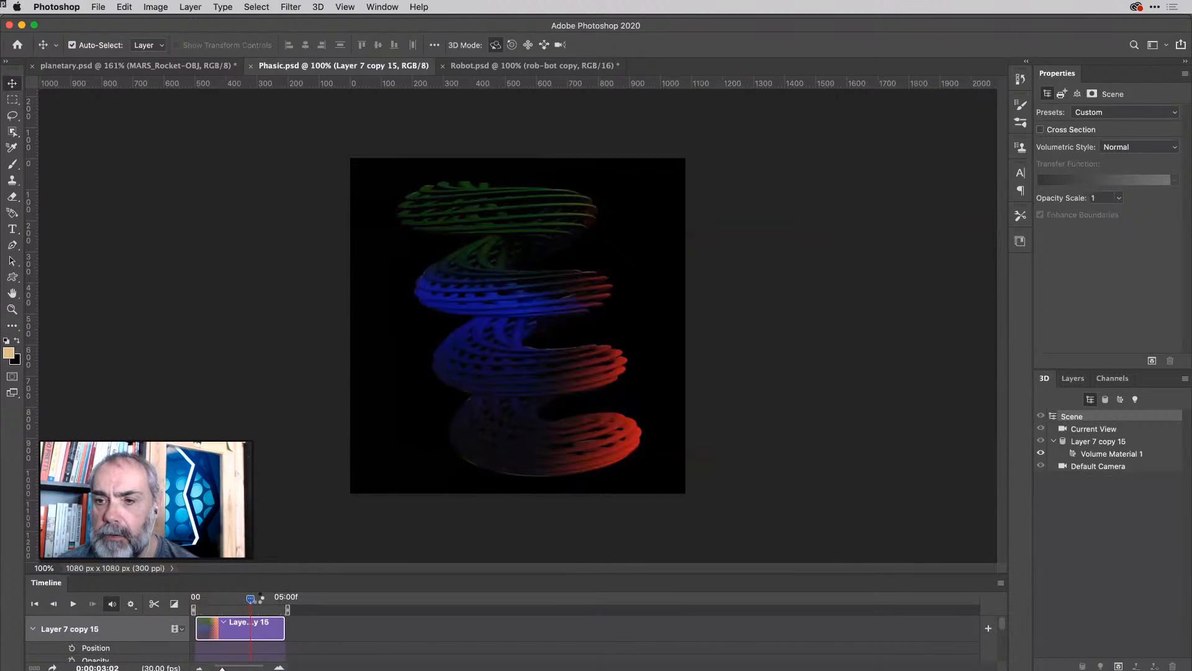
drag(202, 603, 244, 600)
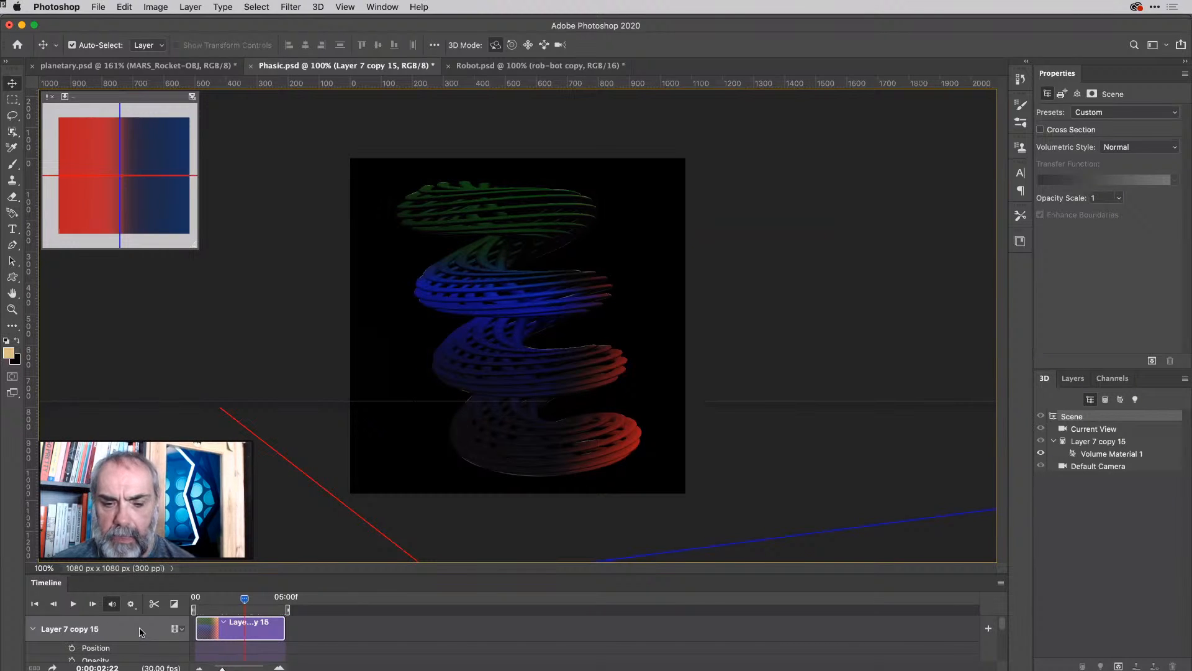
double_click(42, 582)
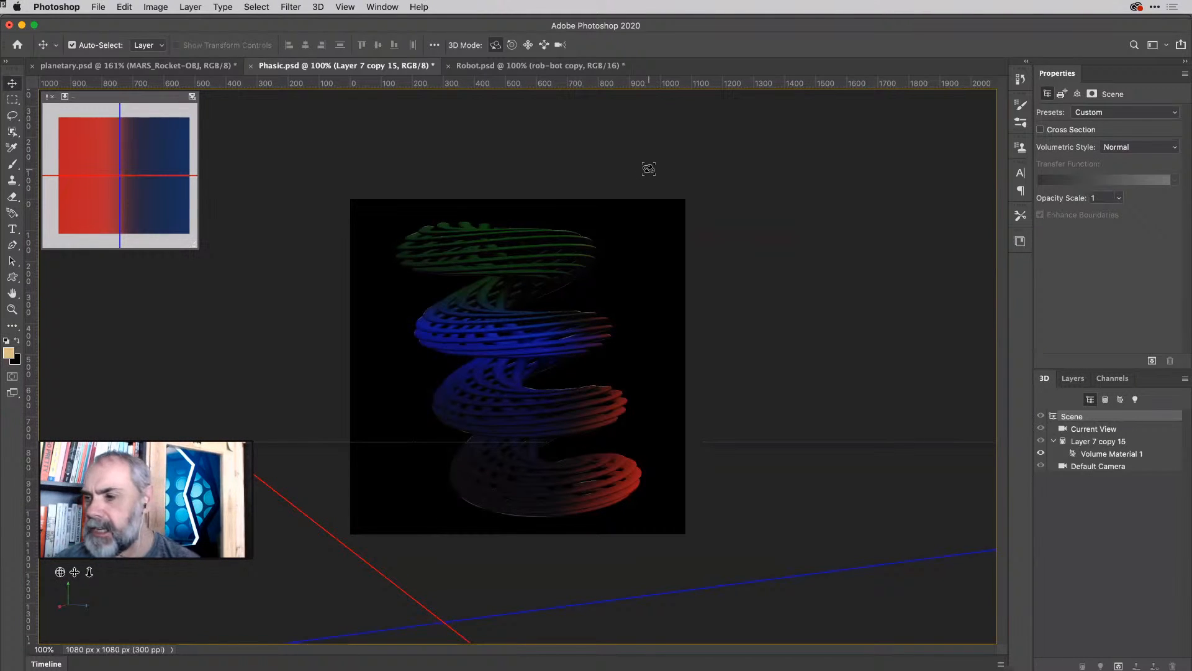
Create a new document from the Art & Illustration 1000 pixel grid preset, 1000 x 1000 px at 300 ppi.
key(super+s)
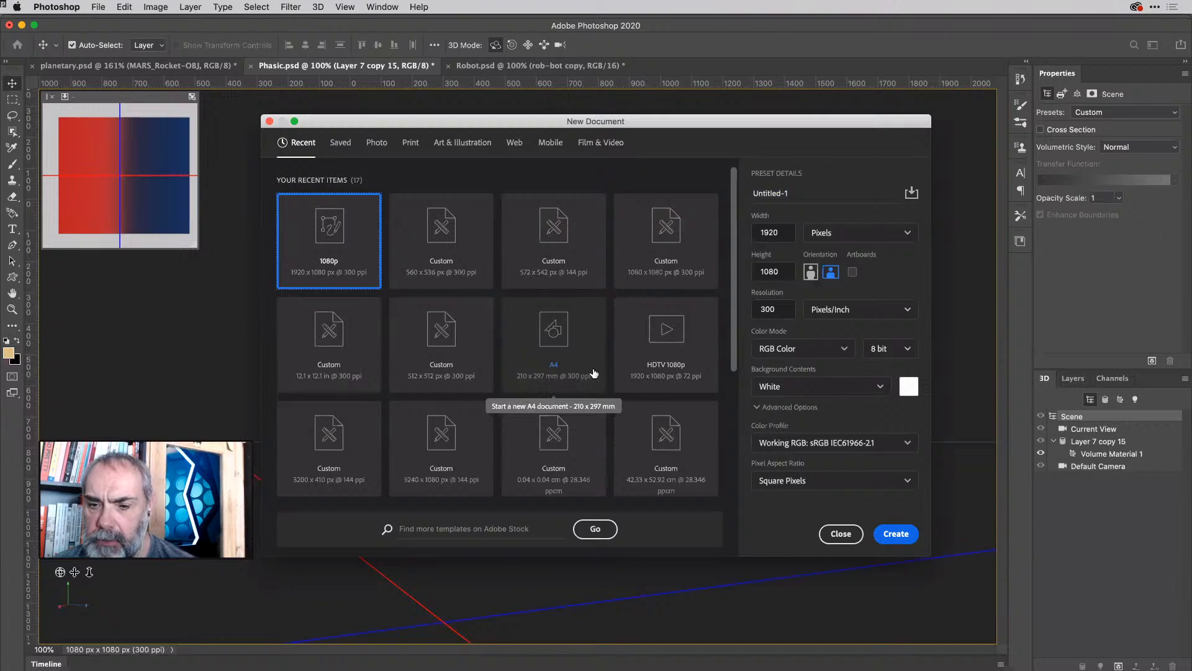
scroll(593, 379, down, 5)
scroll(590, 398, up, 5)
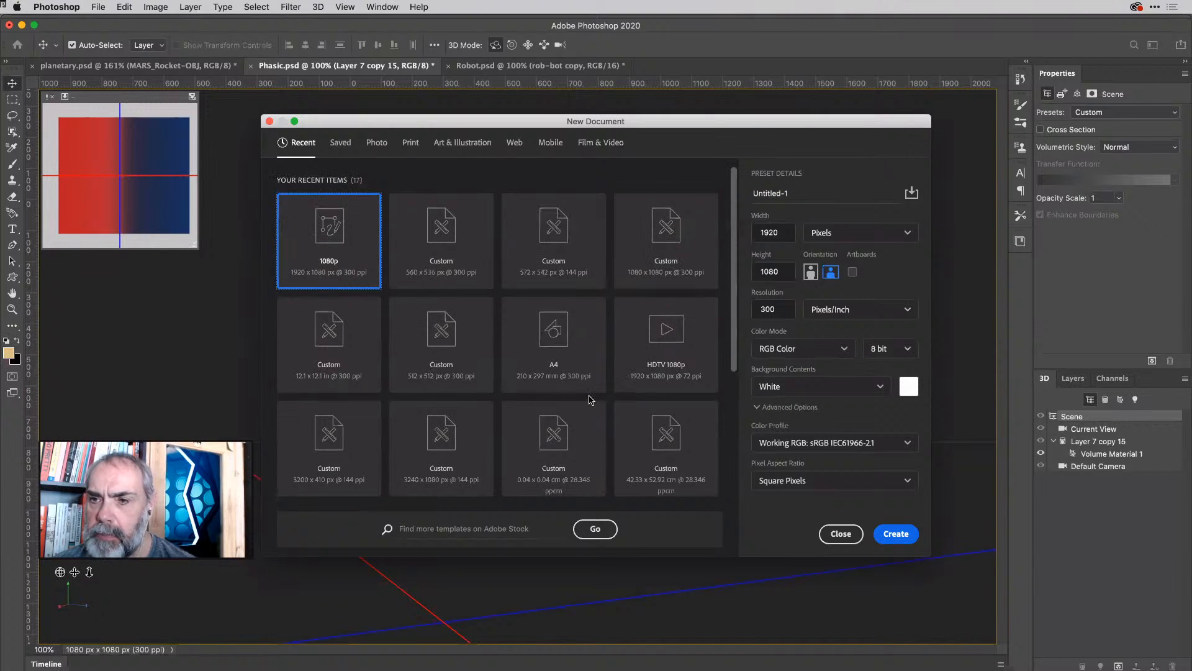
drag(696, 118, 830, 190)
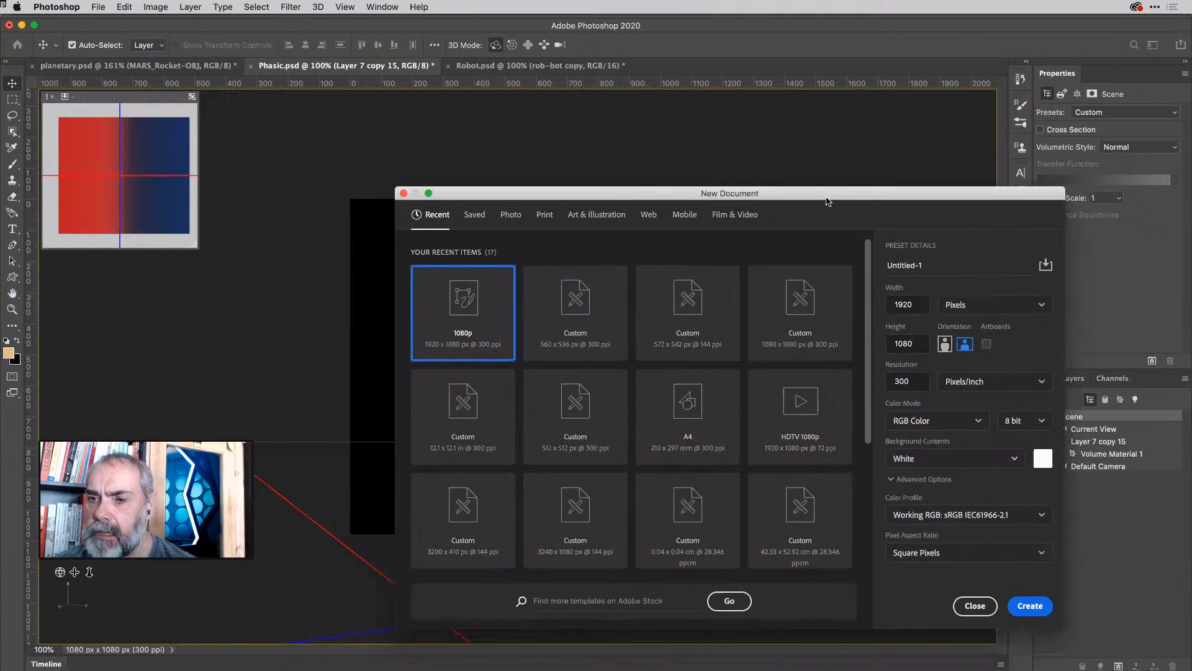
click(589, 216)
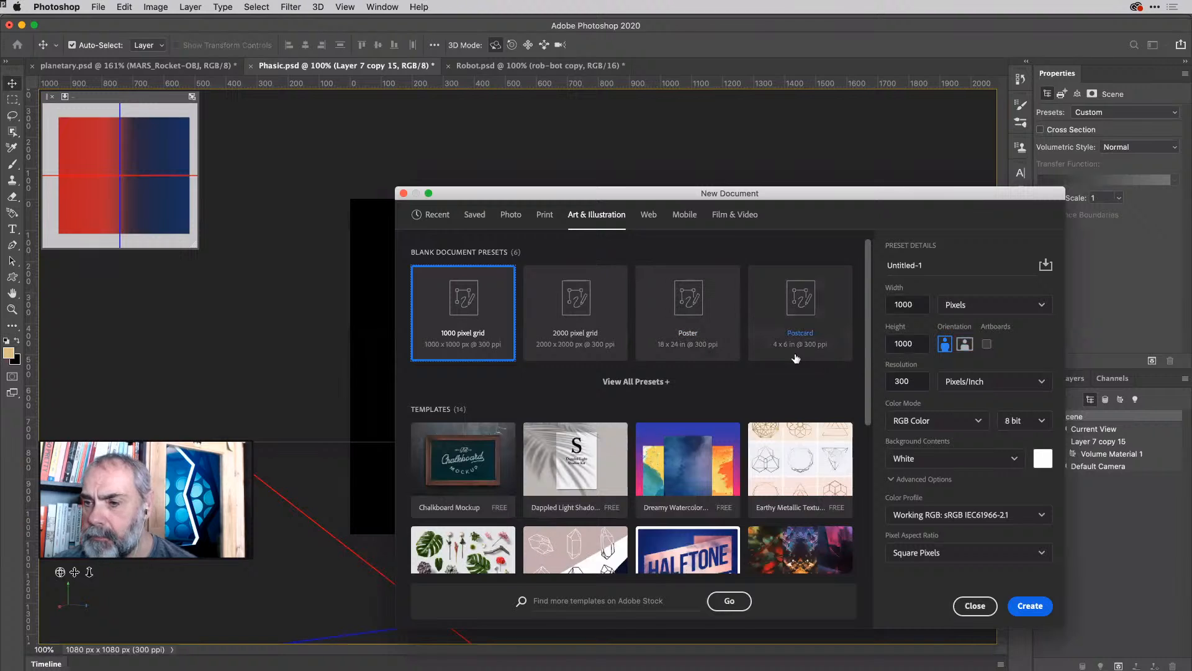
double_click(444, 334)
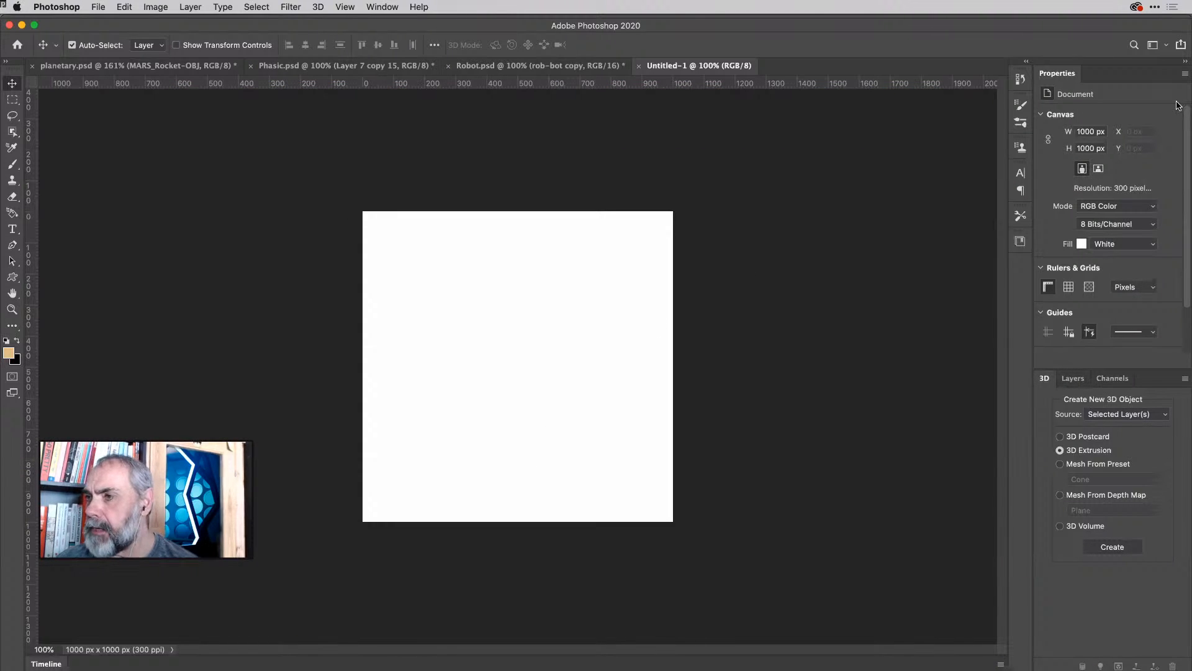
Switch to the Essentials workspace and add the Legacy Gradients set to the available gradients.
click(1166, 46)
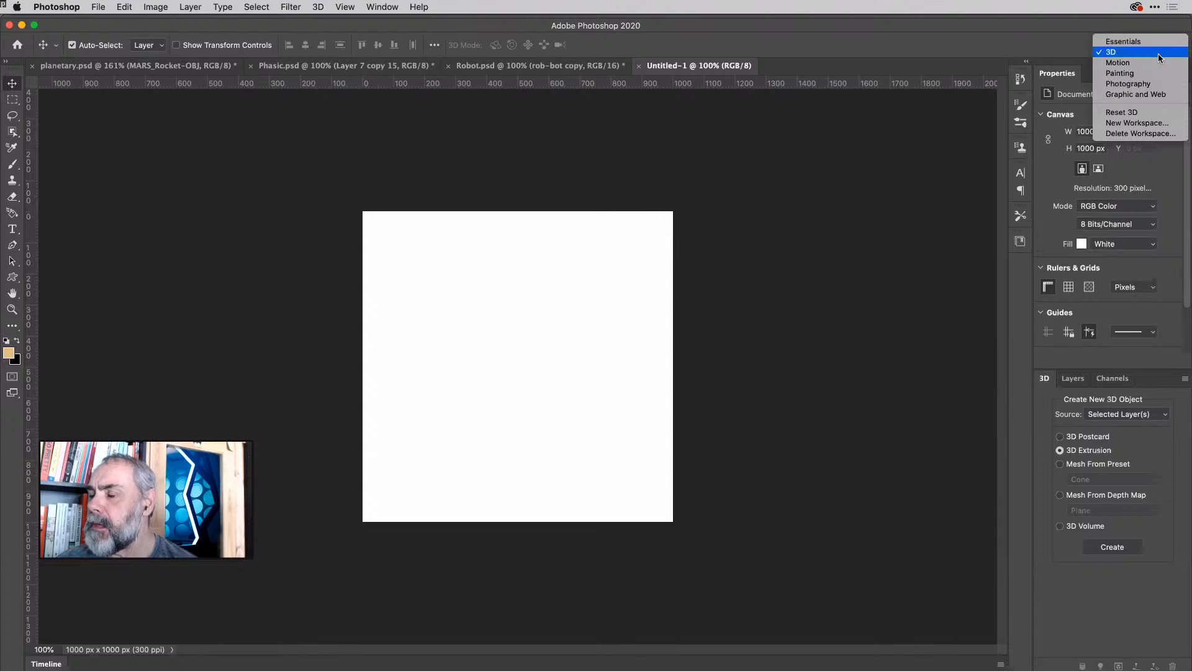
click(1158, 41)
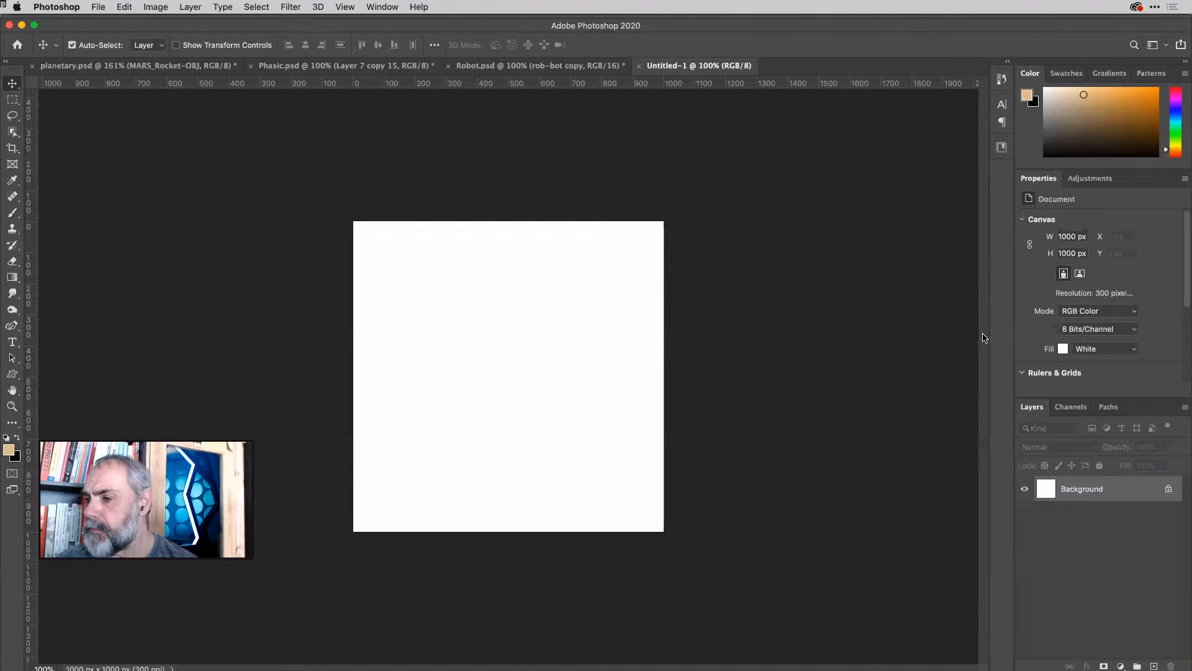
click(383, 7)
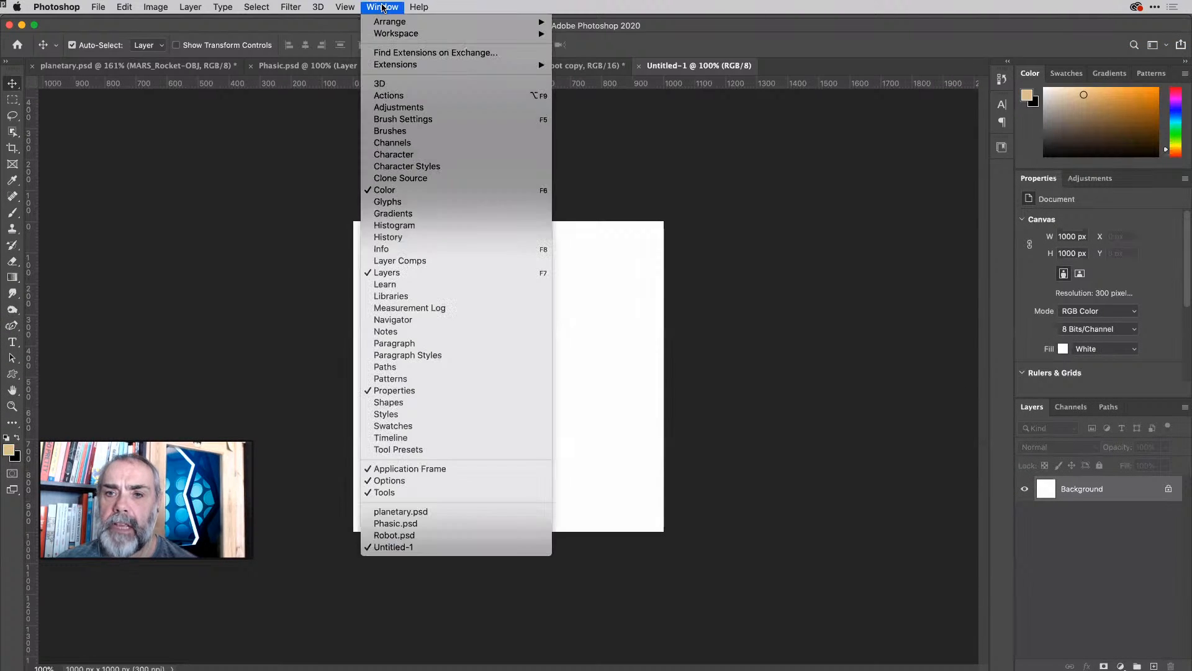
click(480, 217)
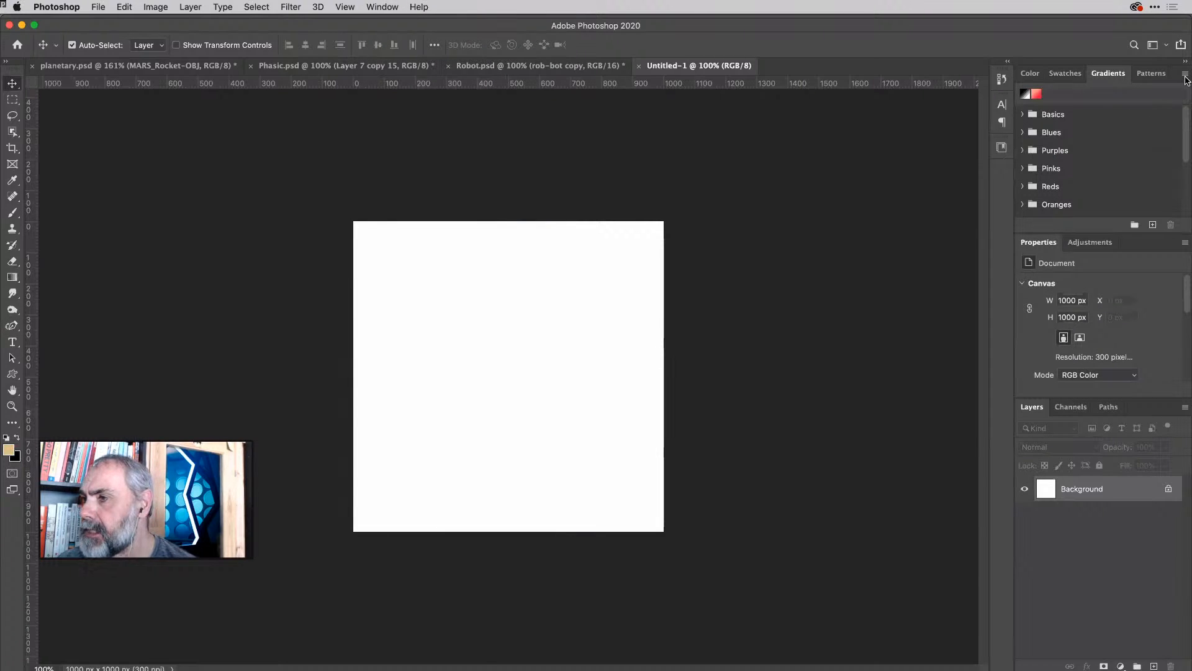
click(1184, 75)
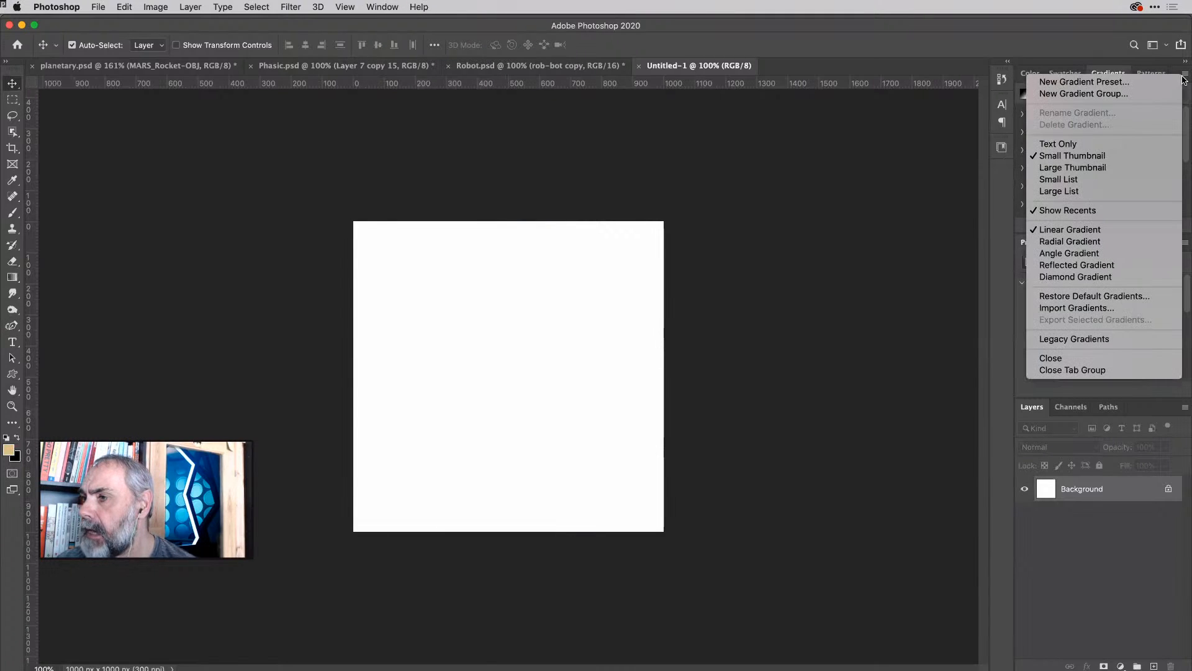
click(1115, 341)
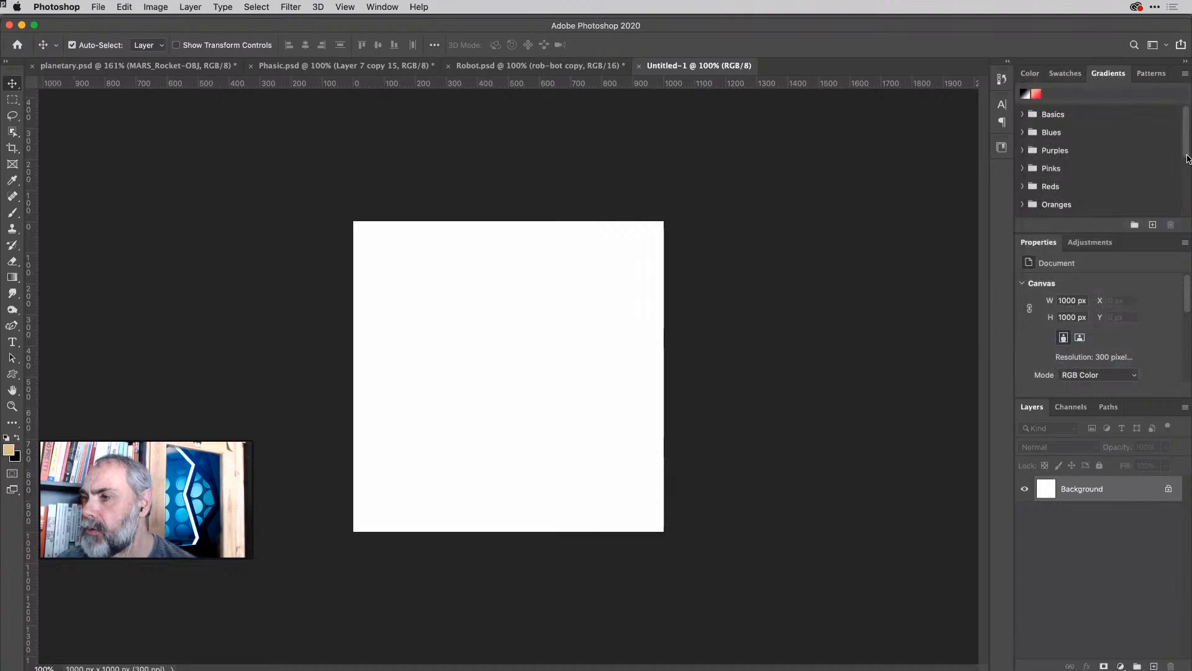
drag(1187, 160, 1189, 225)
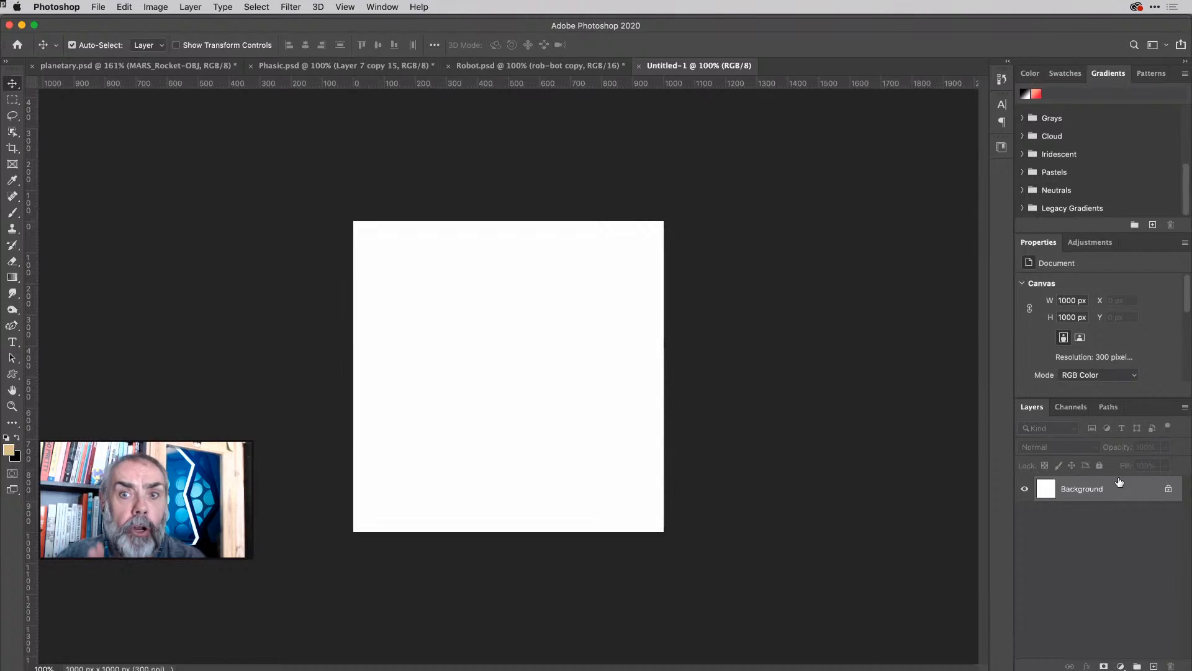
Add a new layer and set the Gradient tool to the first Spectrums gradient from Legacy Gradients, with the Angle style.
key(super)
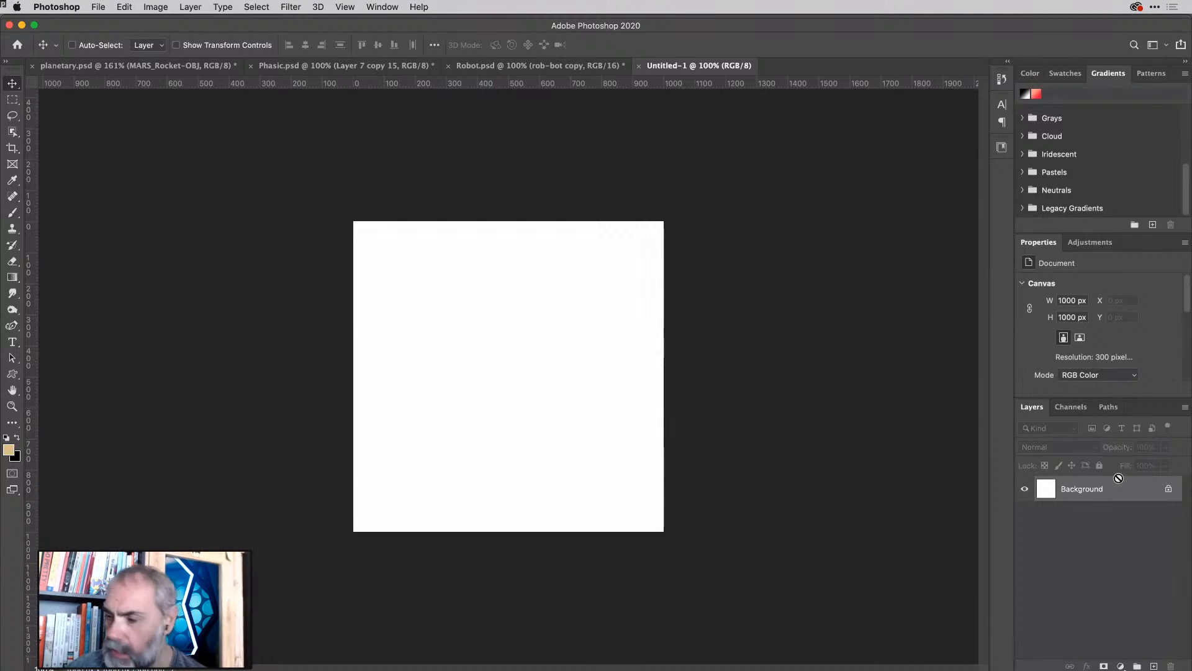
key(super+shift+alt+n)
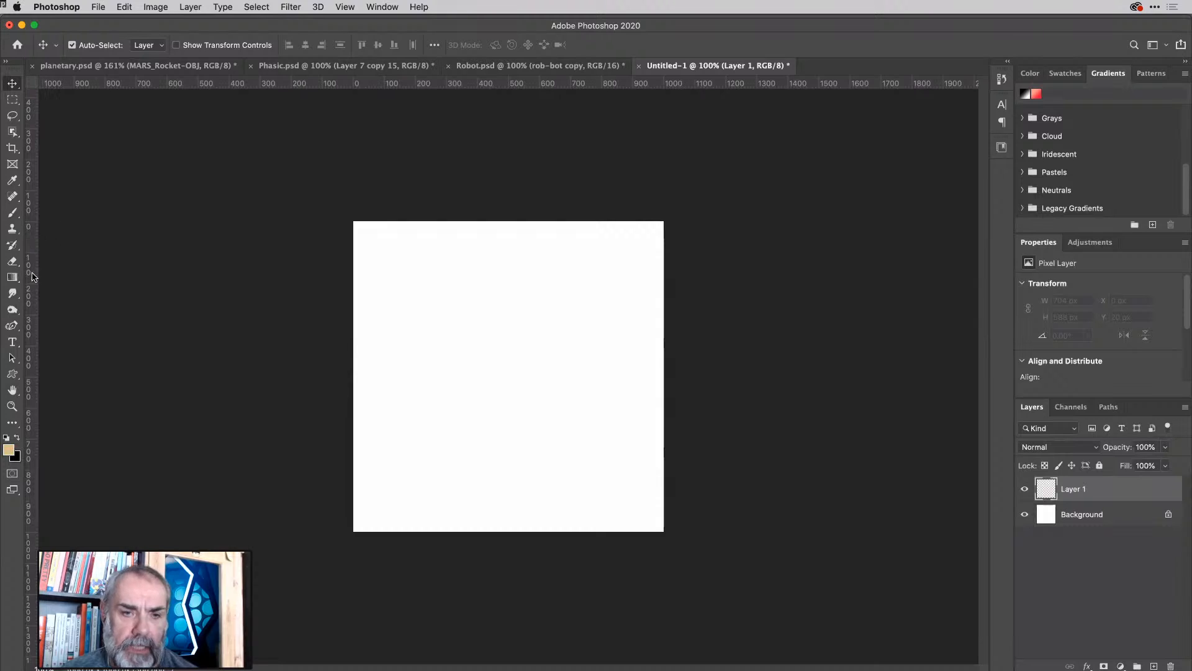
key(g)
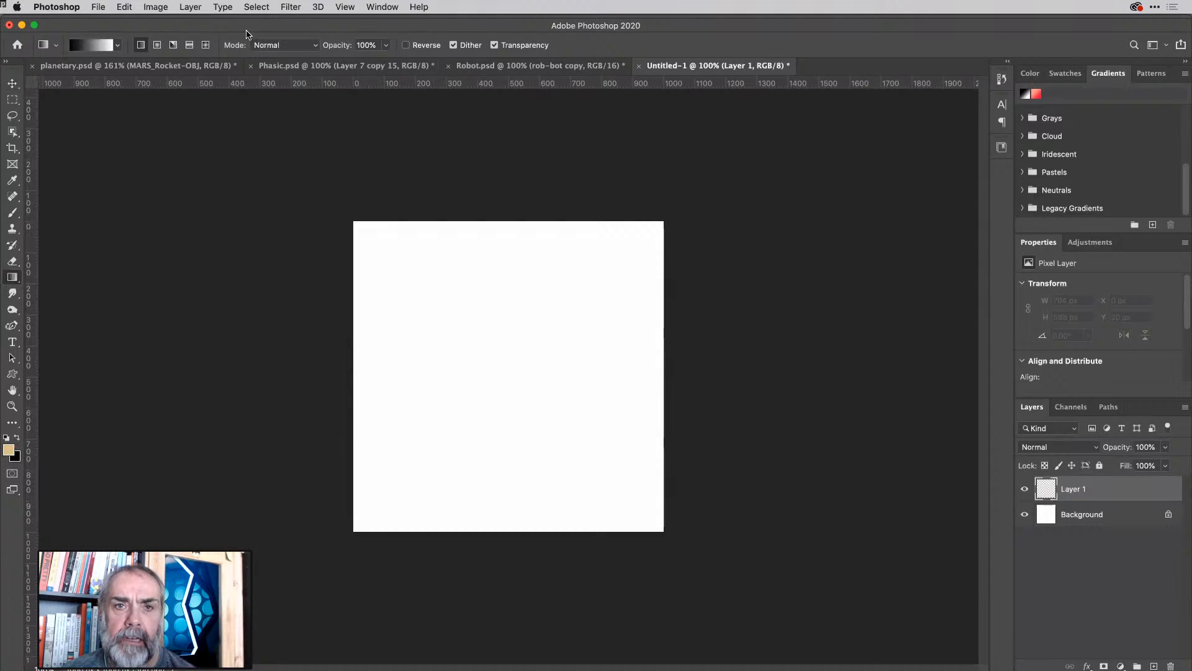
click(119, 45)
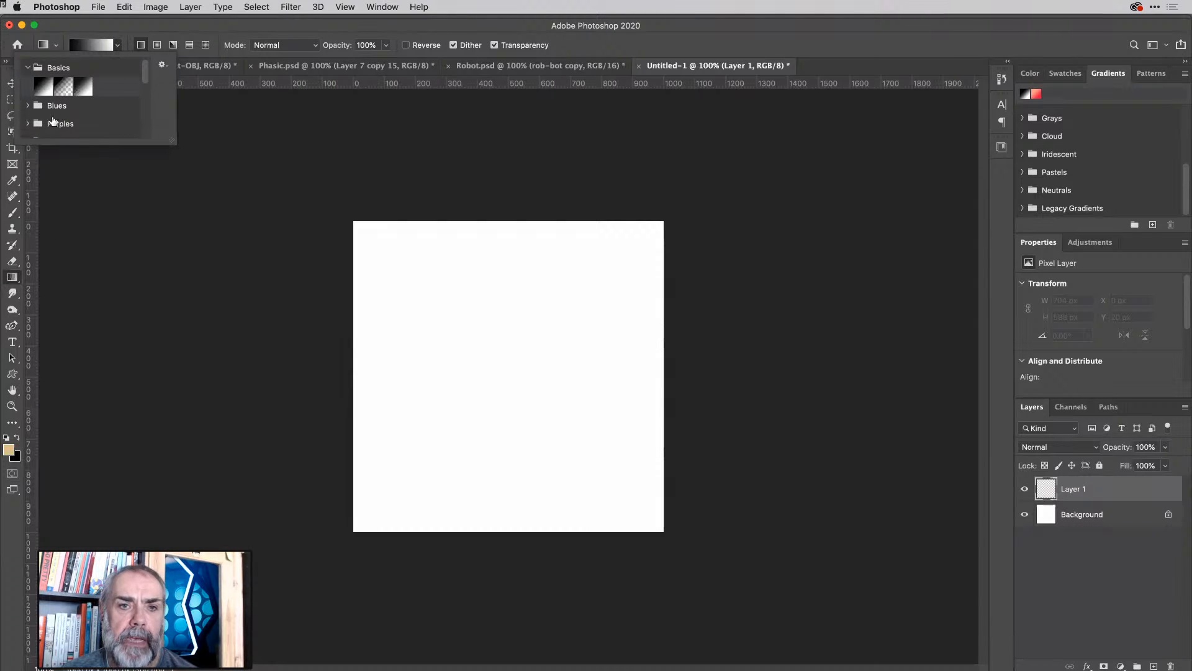
drag(147, 67, 159, 149)
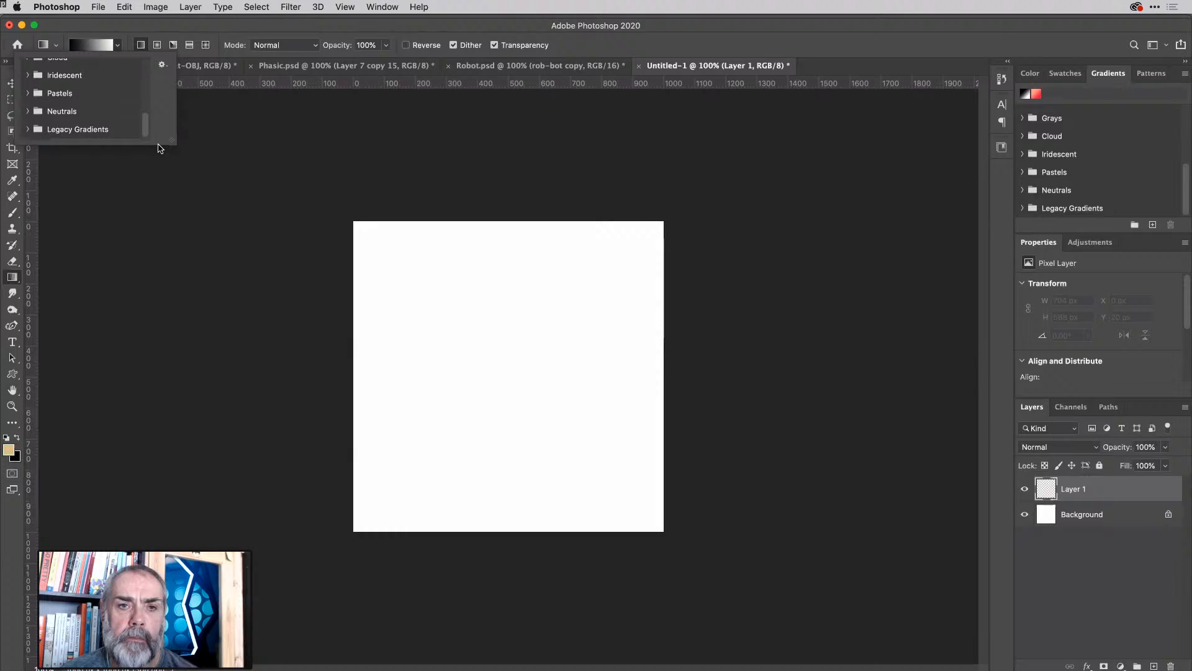
click(27, 130)
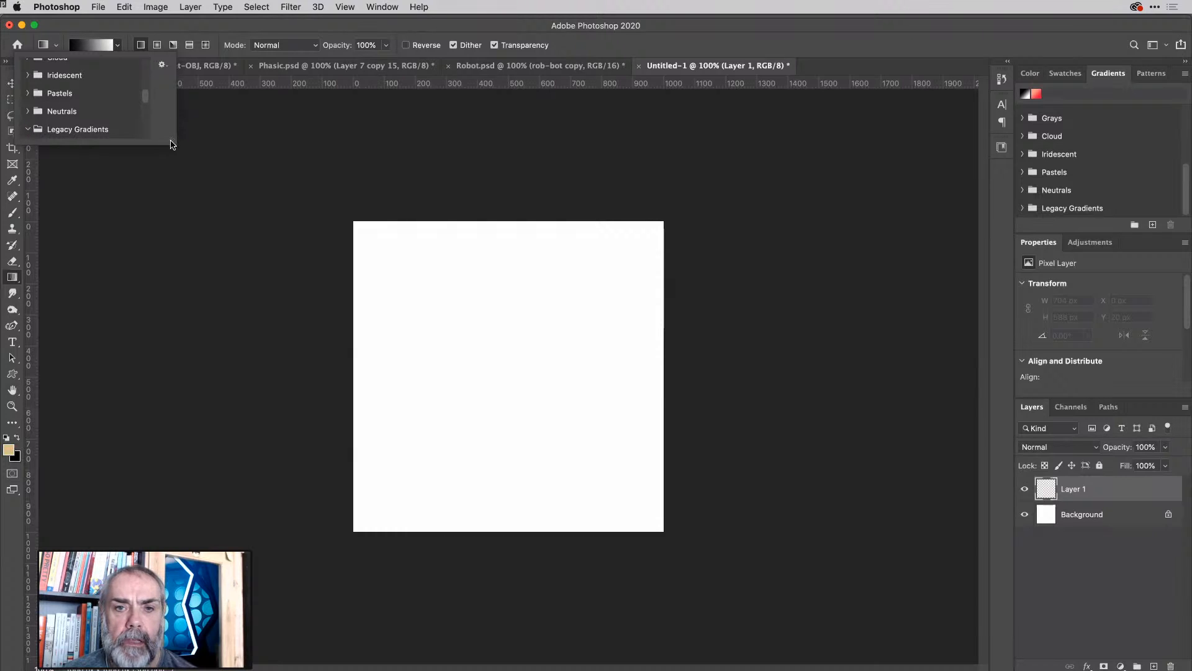
drag(172, 144, 215, 418)
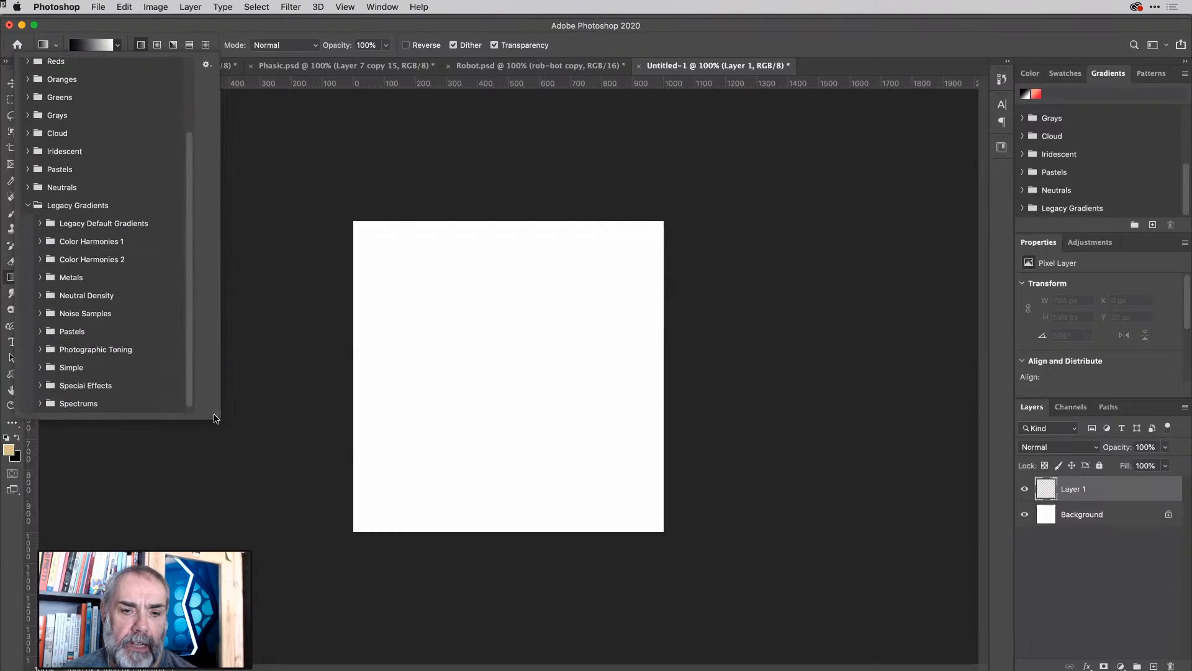
click(40, 403)
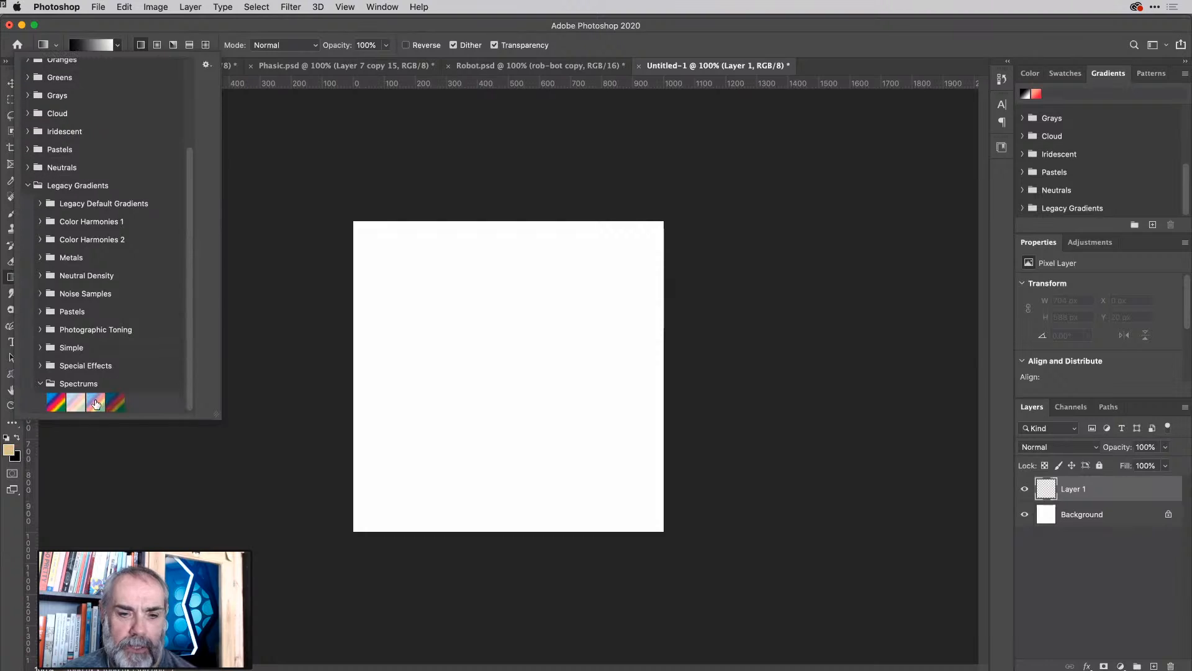
click(54, 403)
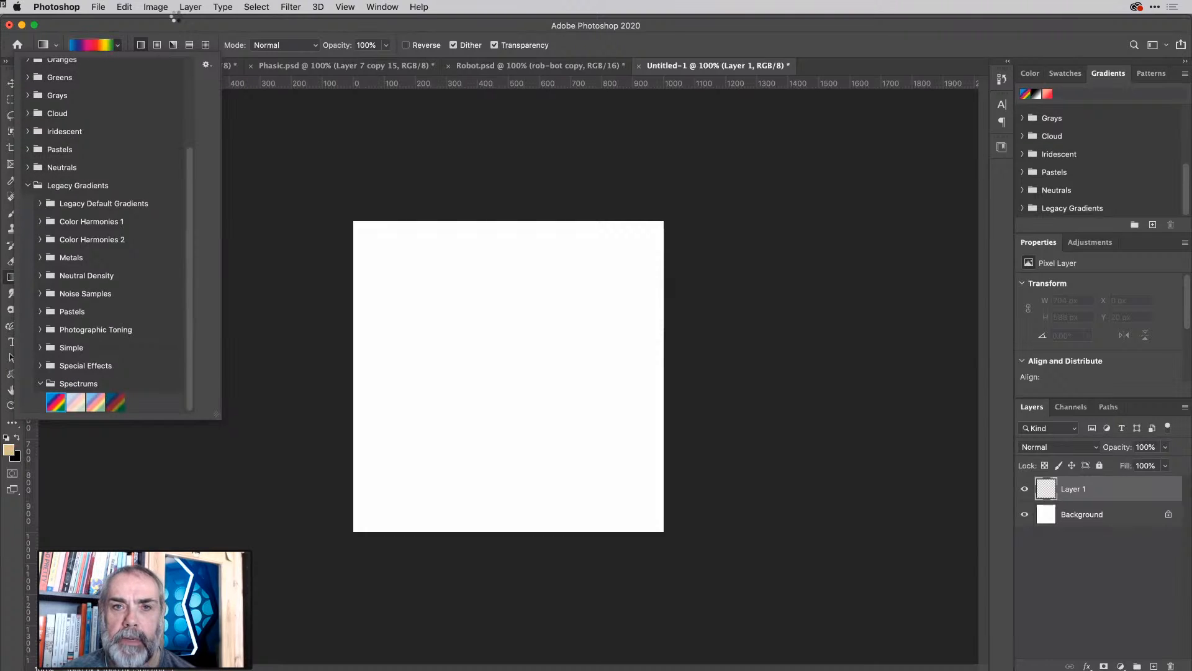
click(175, 20)
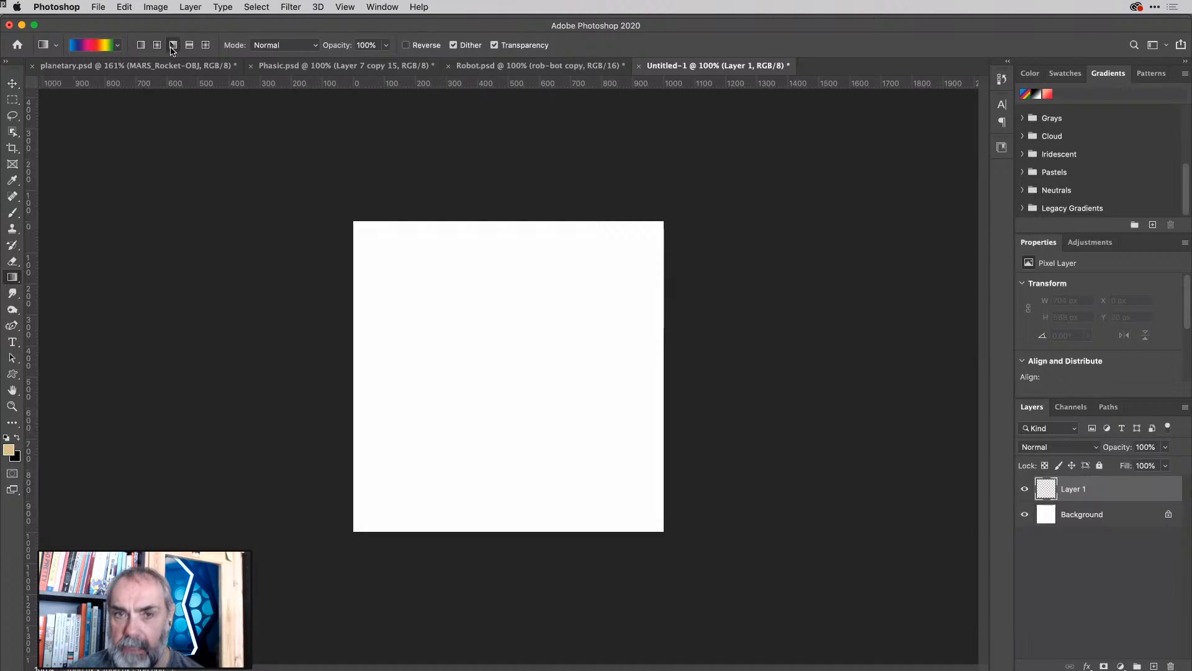
click(174, 46)
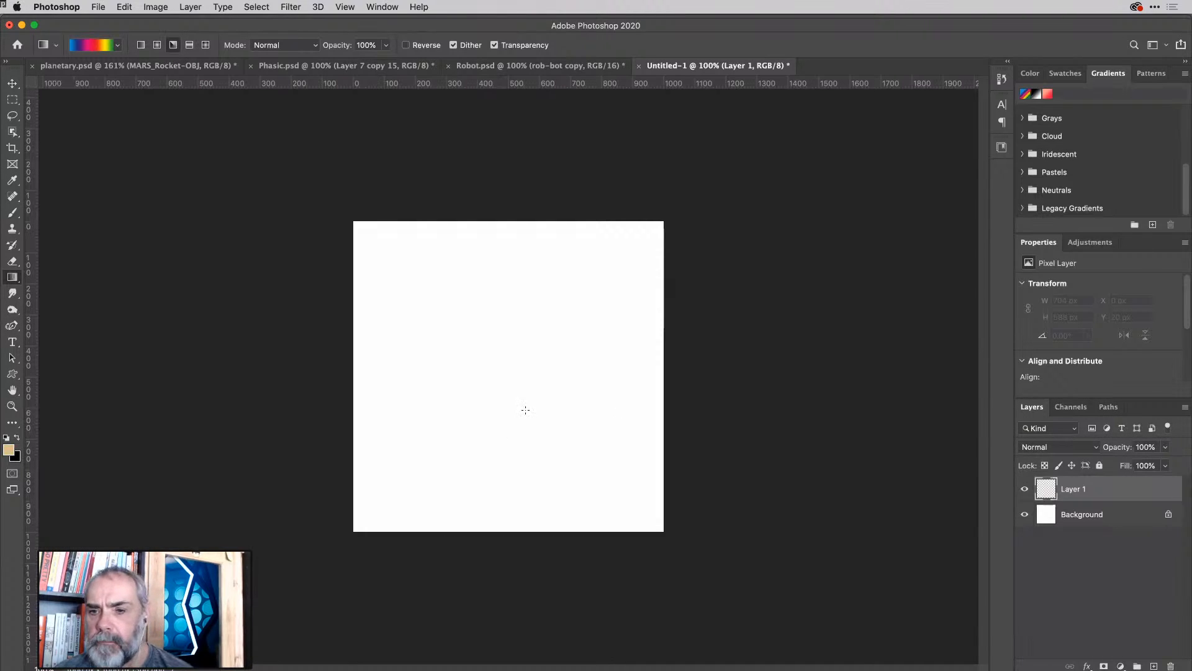
Fill the new layer and two more new layers with spectrum angle gradients, varying centre and direction, and add a fourth layer.
drag(490, 374, 683, 215)
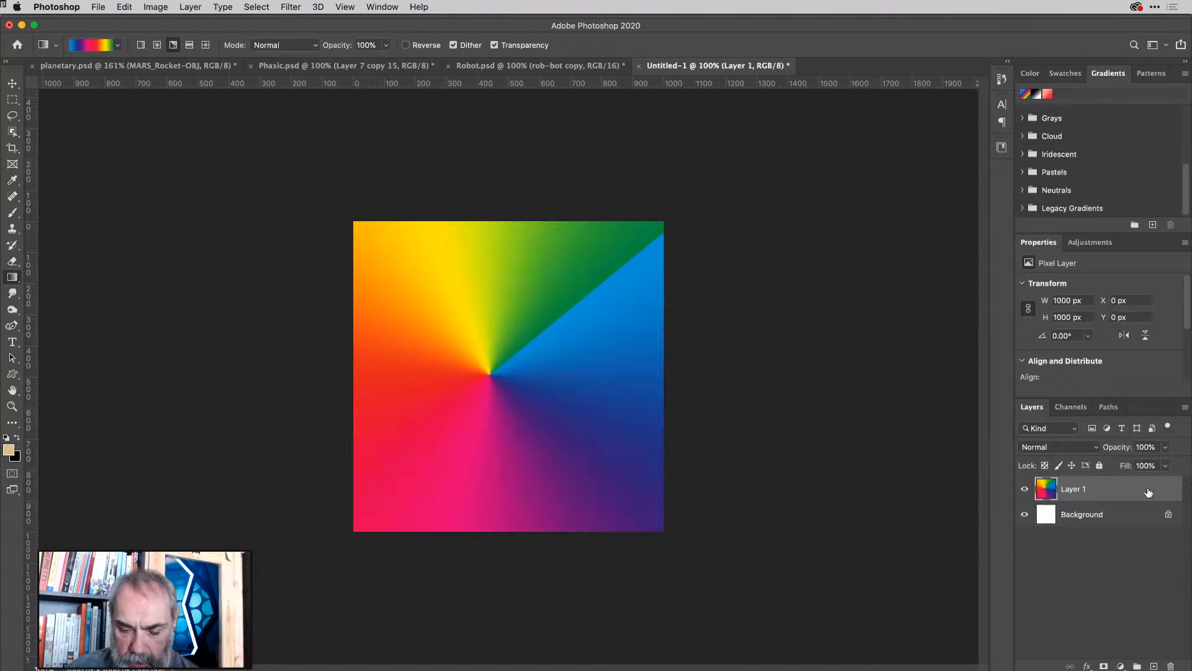
key(super+alt+shift+n)
drag(437, 309, 432, 314)
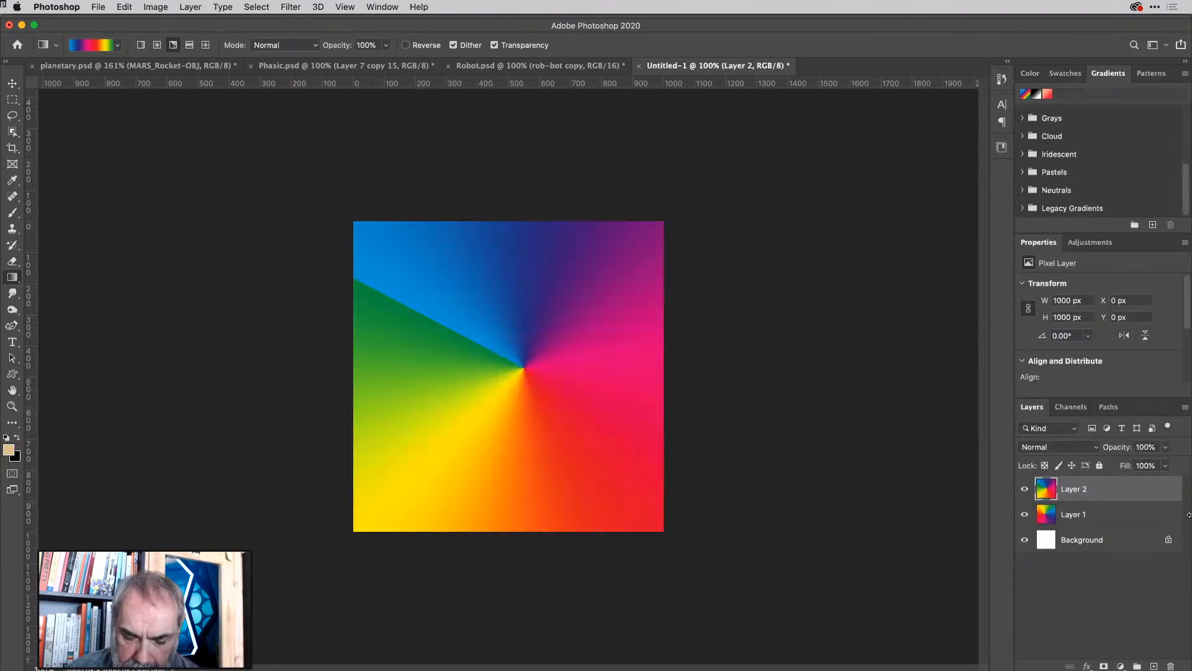
key(super+alt+shift+n)
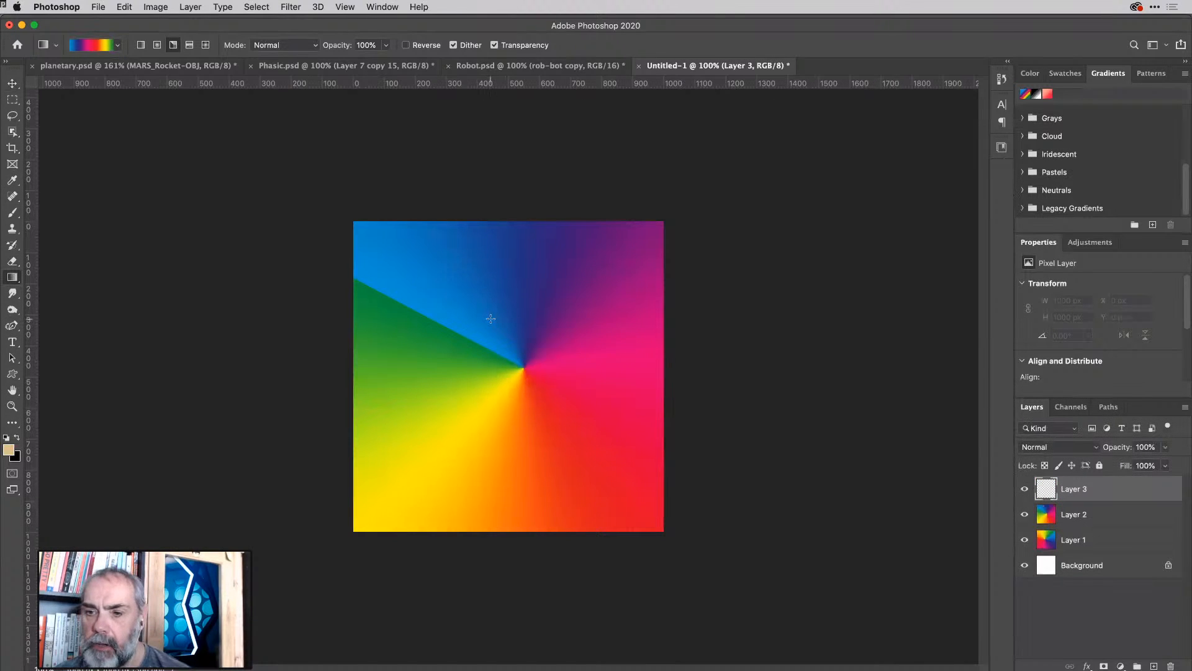
drag(491, 318, 683, 538)
key(super+alt+shift+n)
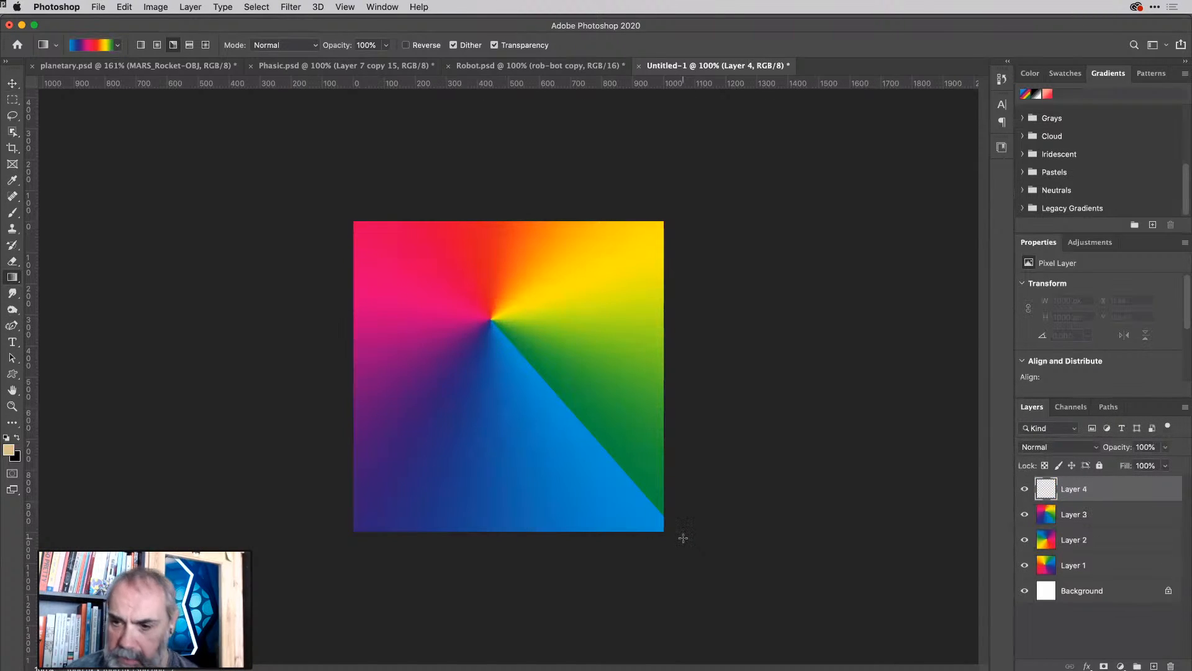
drag(374, 659, 218, 669)
click(217, 668)
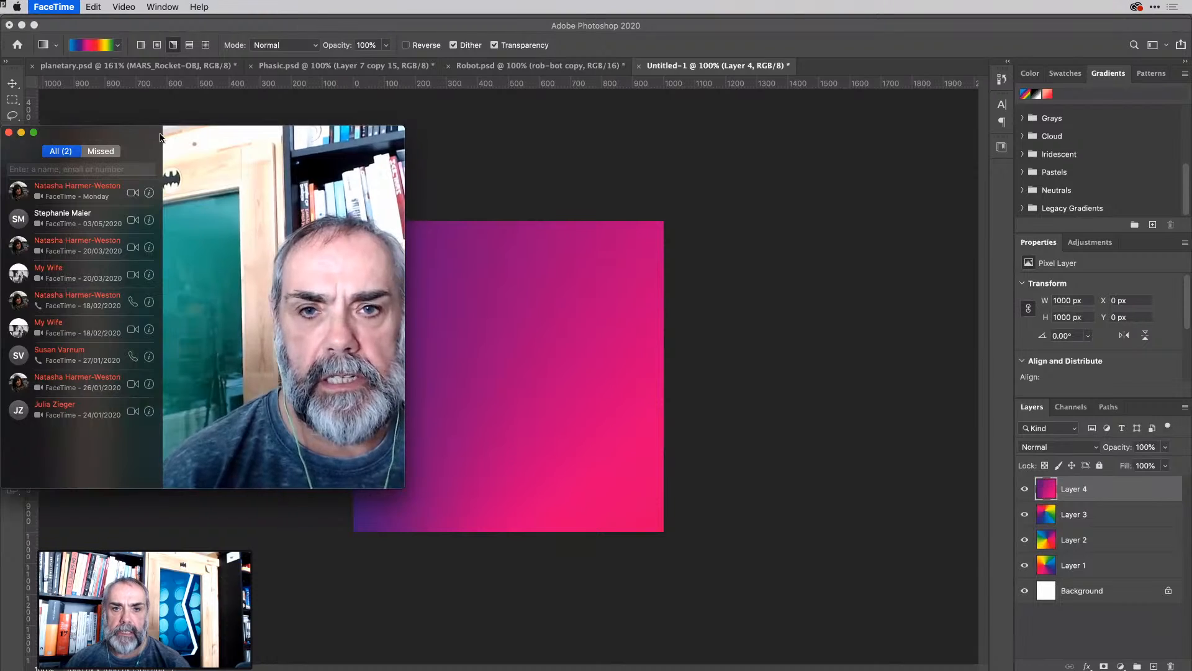
click(534, 342)
Fill the fourth layer with the spectrum angle gradient, starting just above the canvas centre and running toward the lower right.
drag(508, 334, 673, 457)
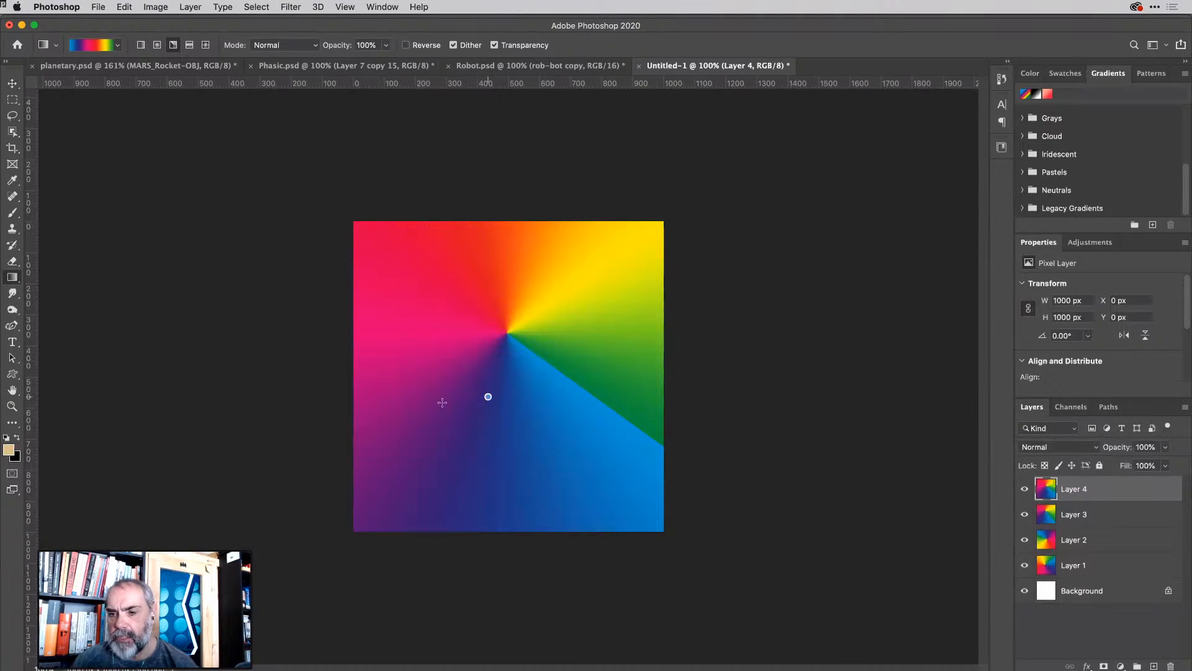
Refill the fourth layer with the spectrum angle gradient, then add two more layers filled with it, varying centre and direction.
drag(442, 402, 267, 425)
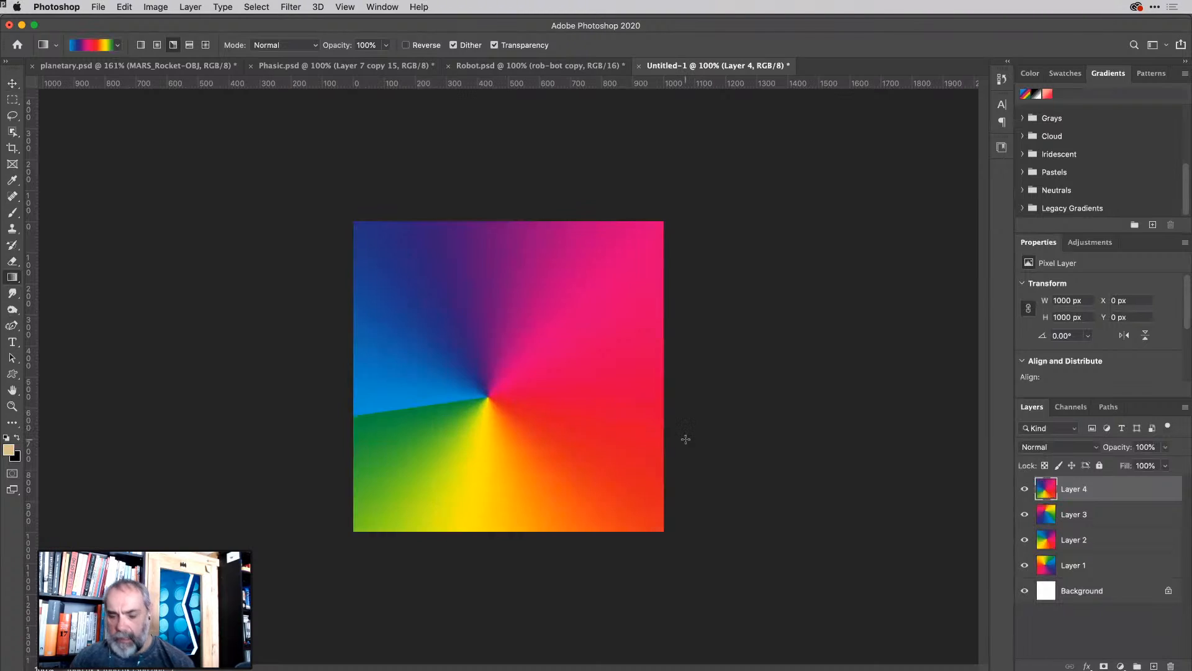
key(super+shift+alt+n)
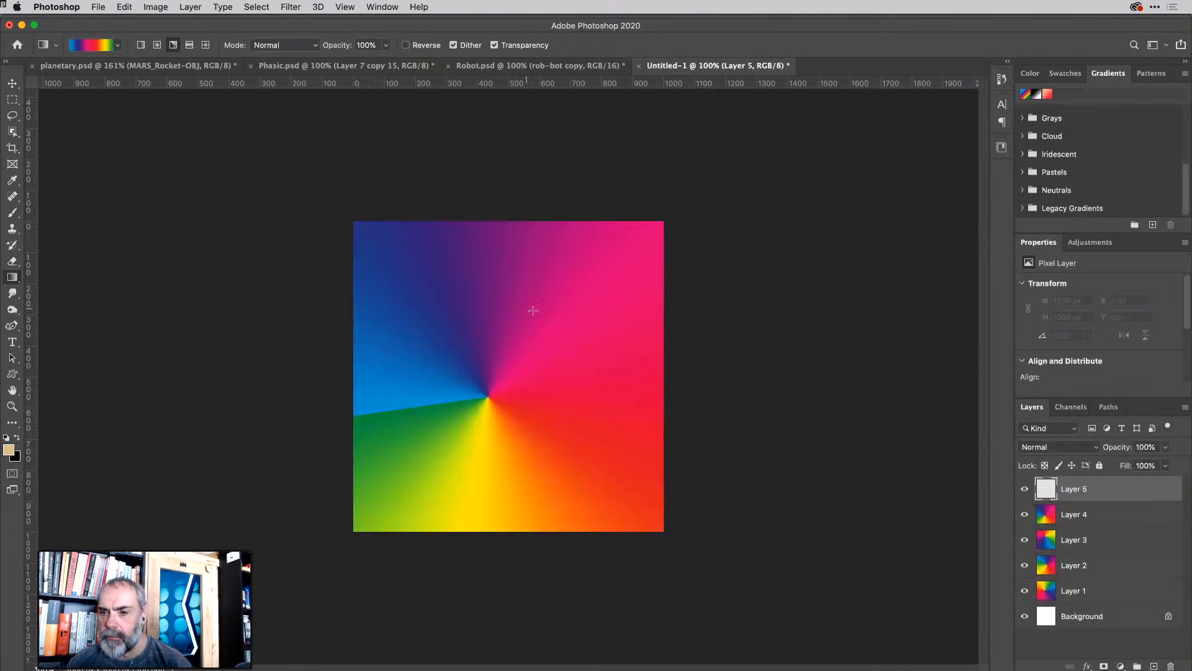
drag(528, 308, 718, 401)
key(super+shift+alt+n)
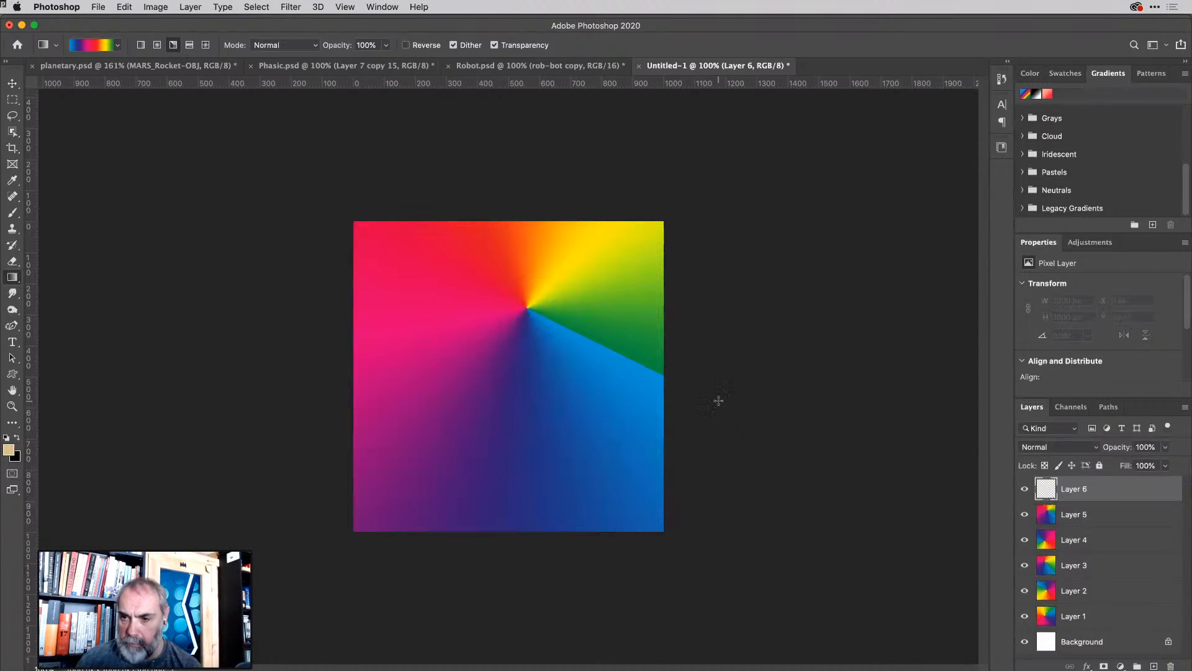
drag(535, 284, 475, 416)
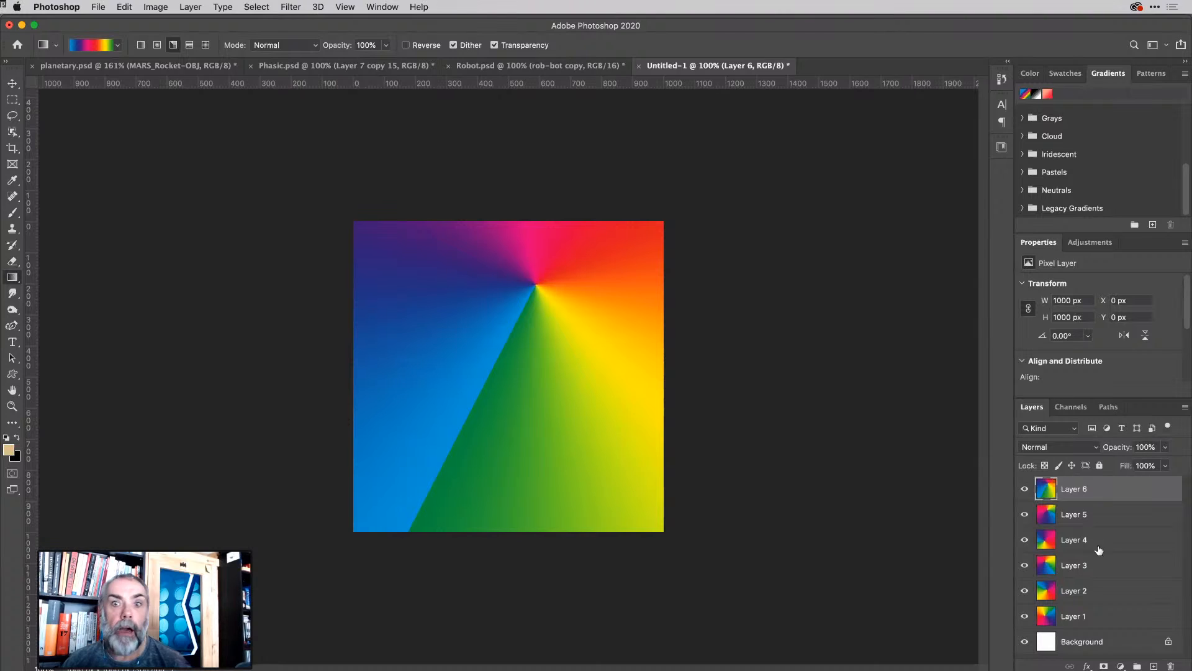
Convert the six gradient layers into a 3D volume with X, Y and Z at 2, switching to the 3D workspace.
shift+click(1119, 615)
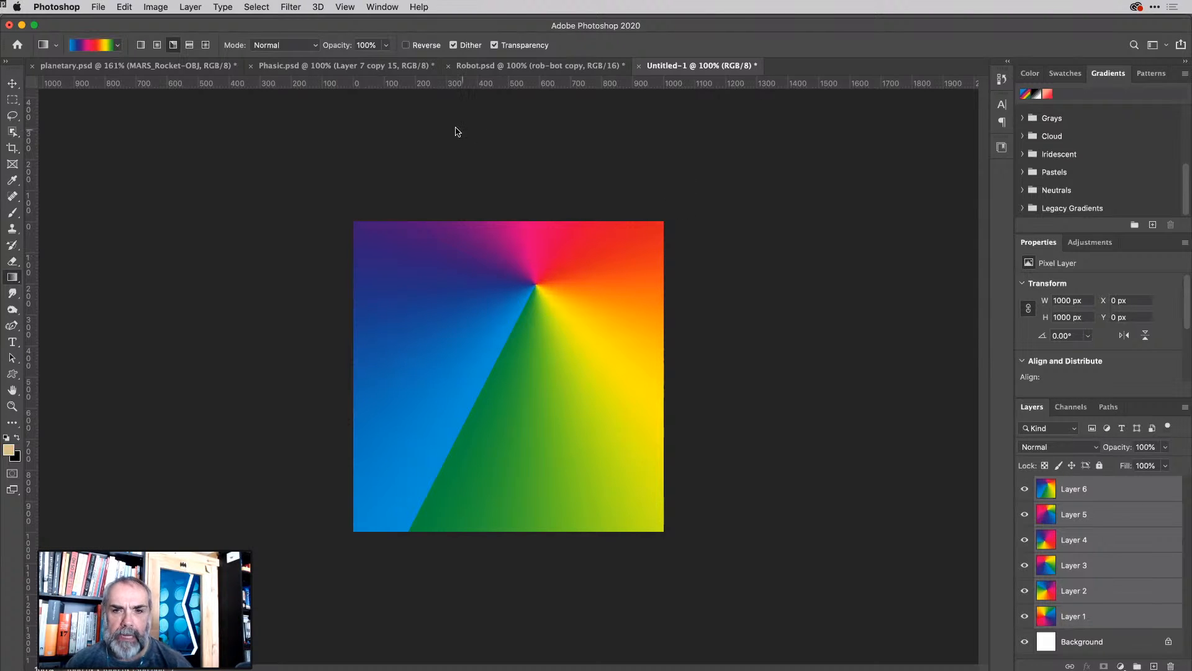
click(319, 8)
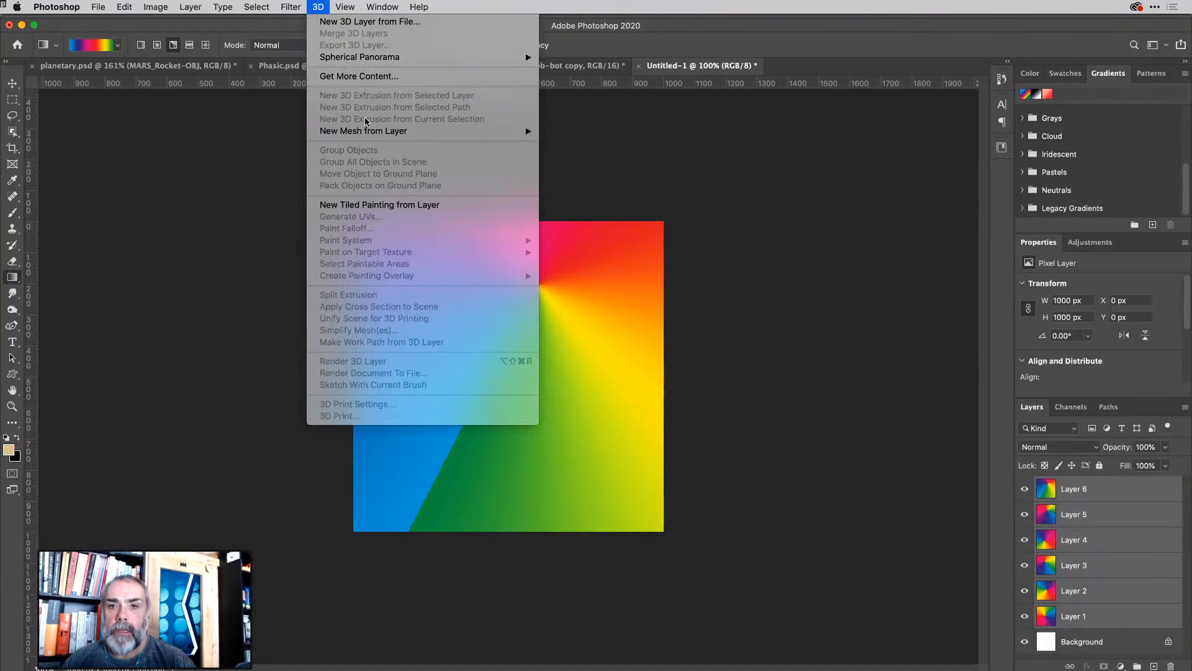
mouse_move(373, 136)
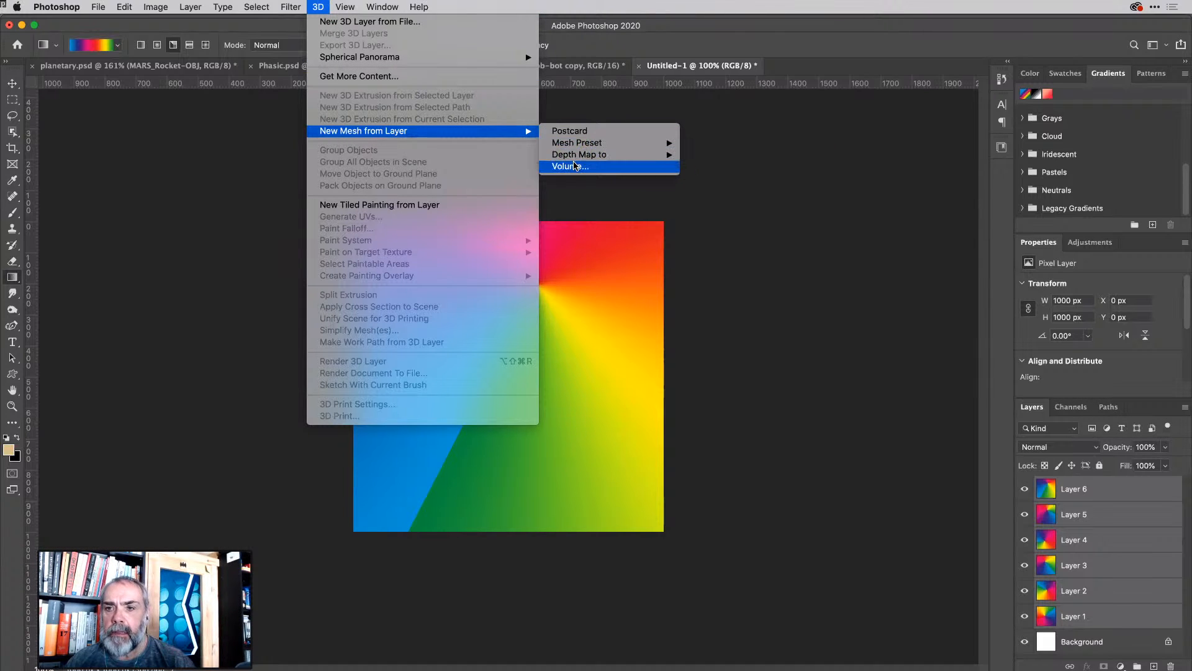
click(569, 167)
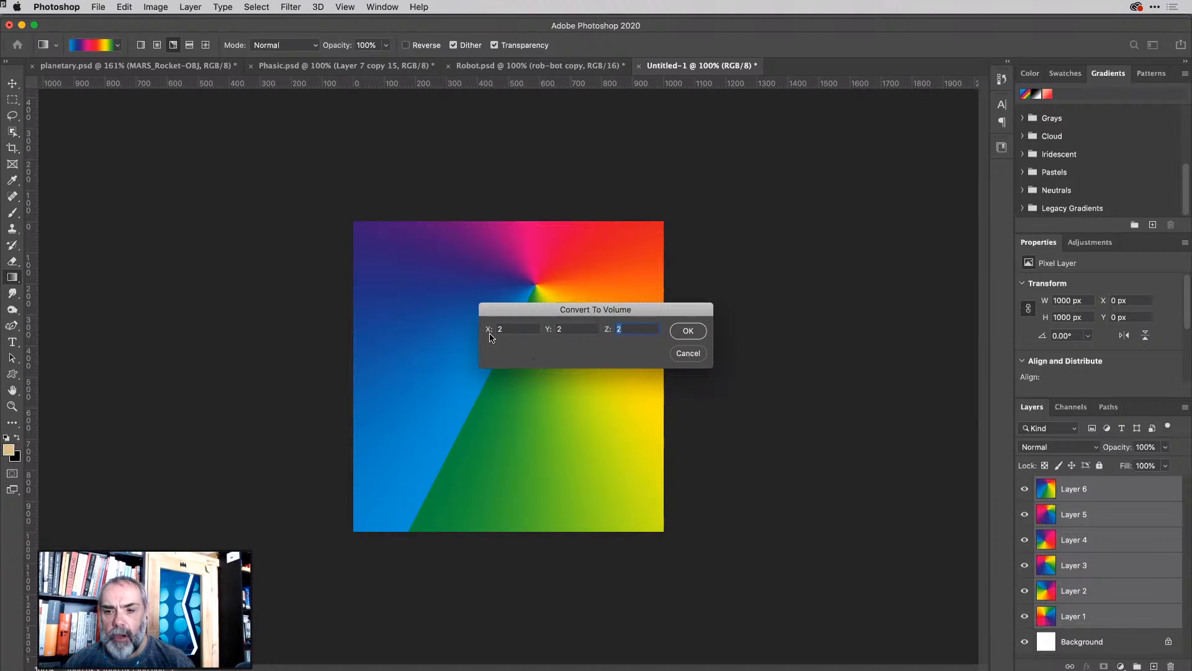
click(688, 332)
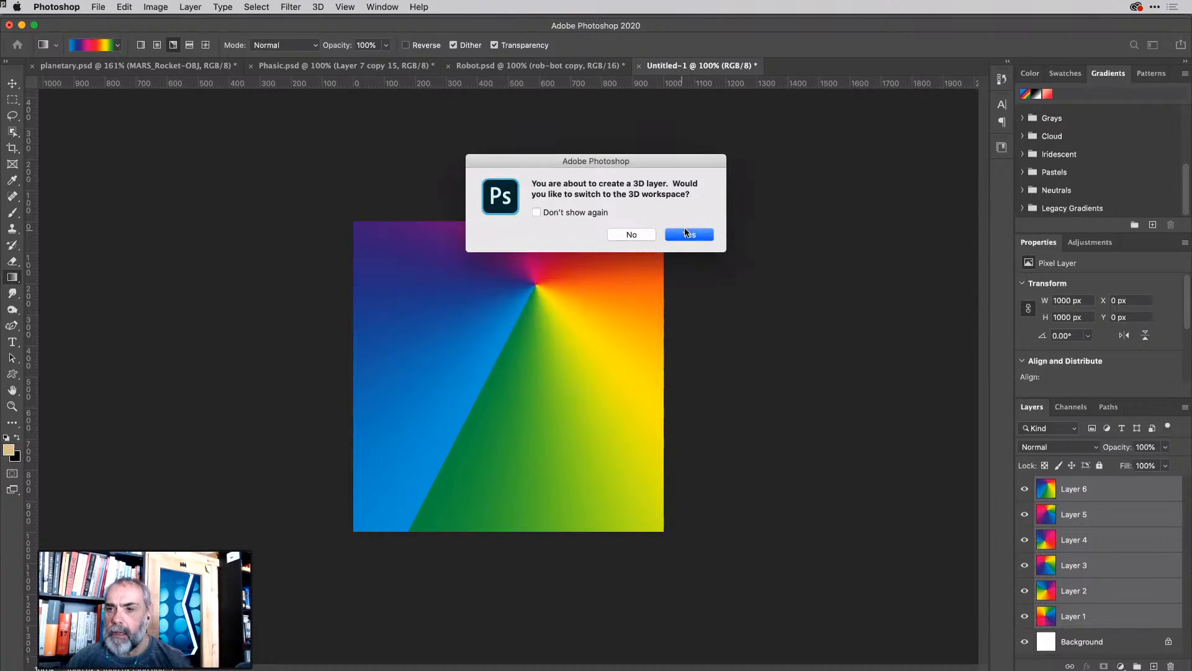
click(692, 236)
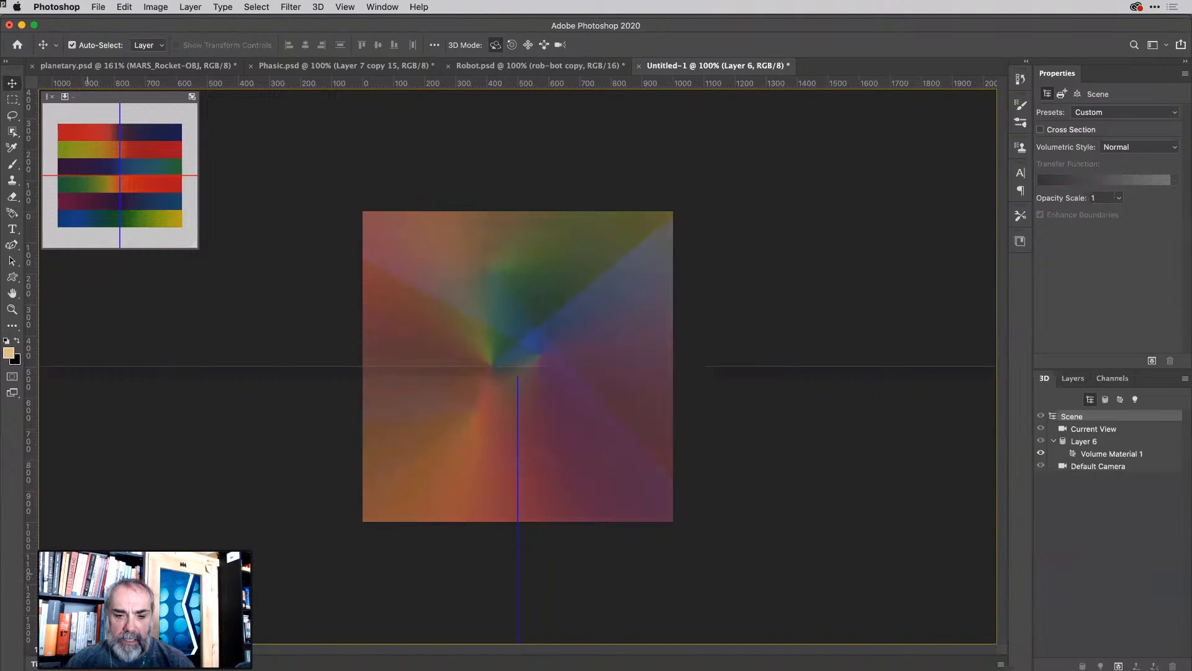
drag(88, 572, 104, 623)
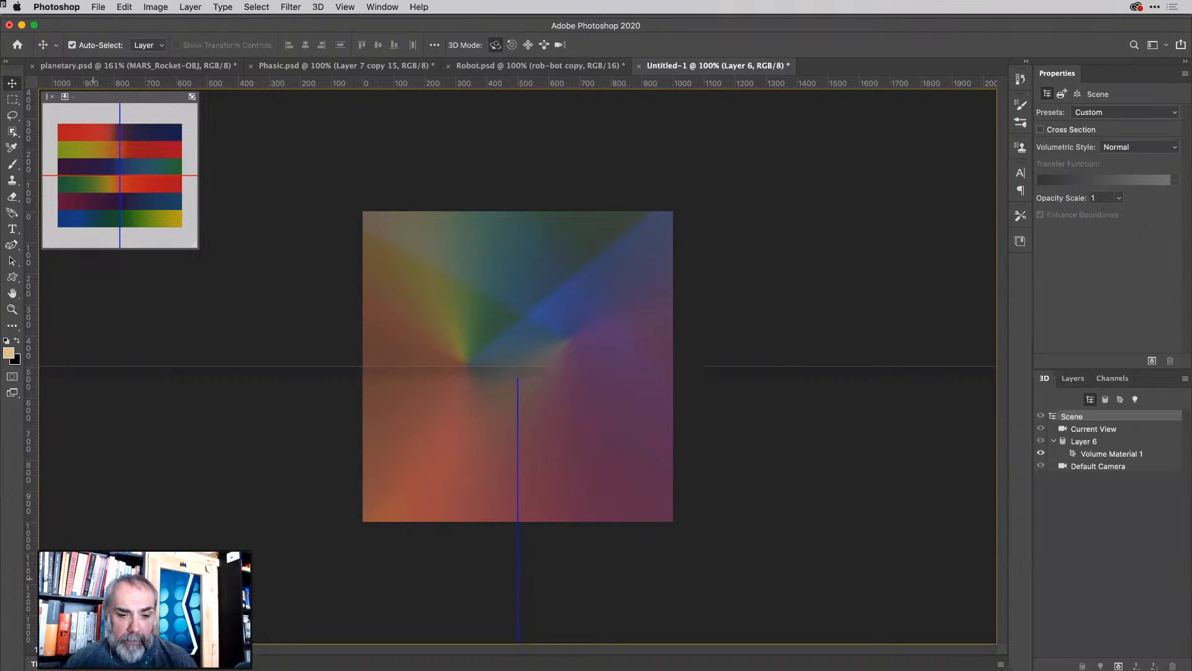
drag(91, 575, 93, 511)
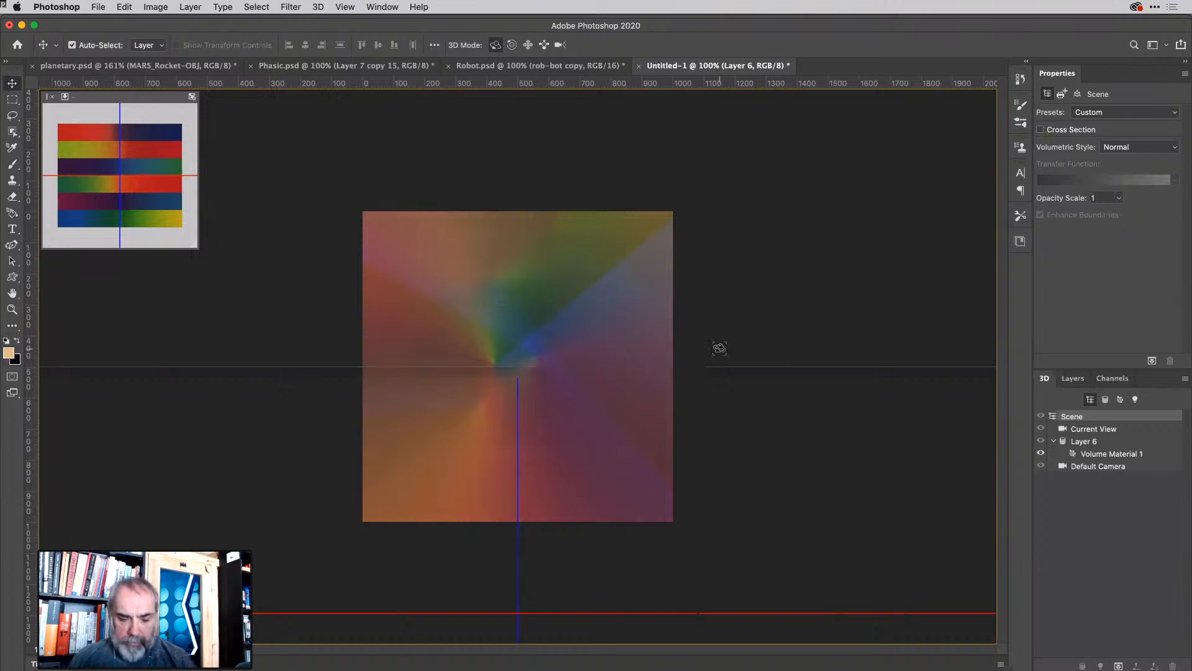
Switch to Illustrator and draw two overlapping circles about 110.5 mm and 133.8 mm wide in a new document.
key(super)
key(super+Tab)
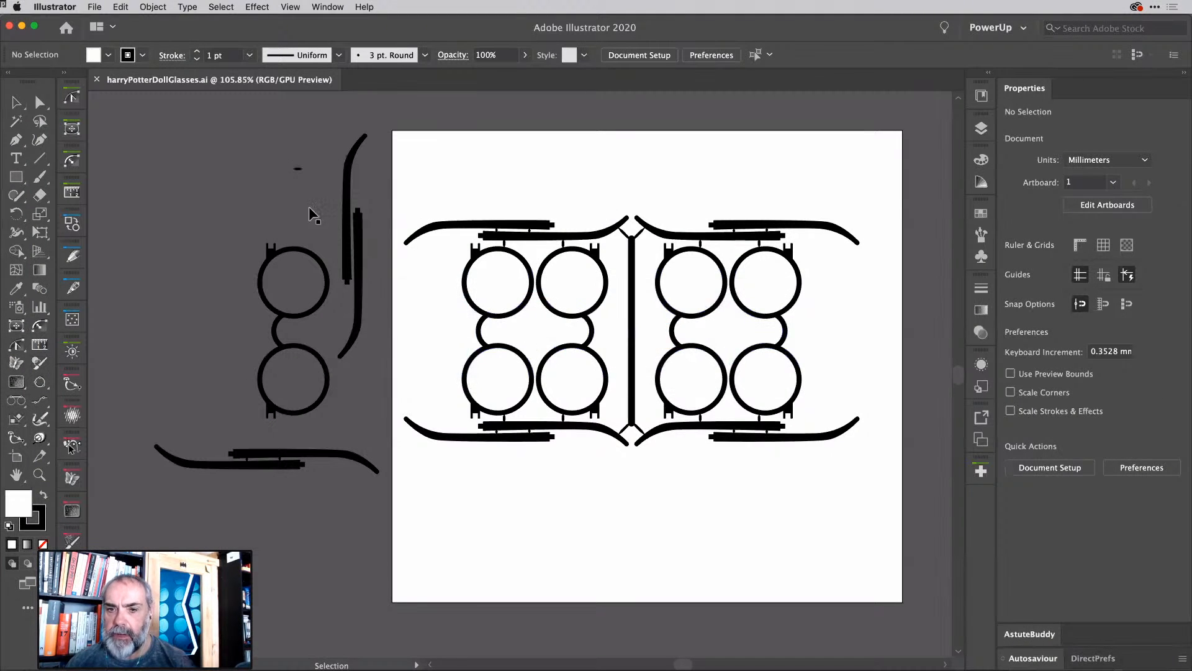
key(super+alt+n)
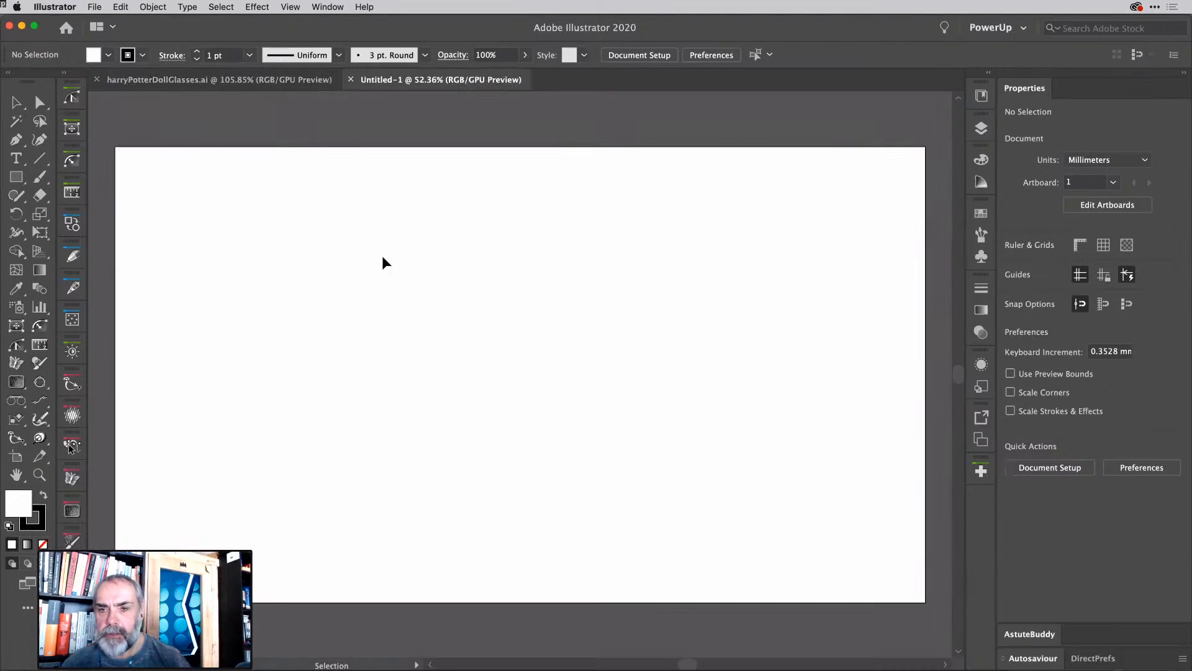
key(l)
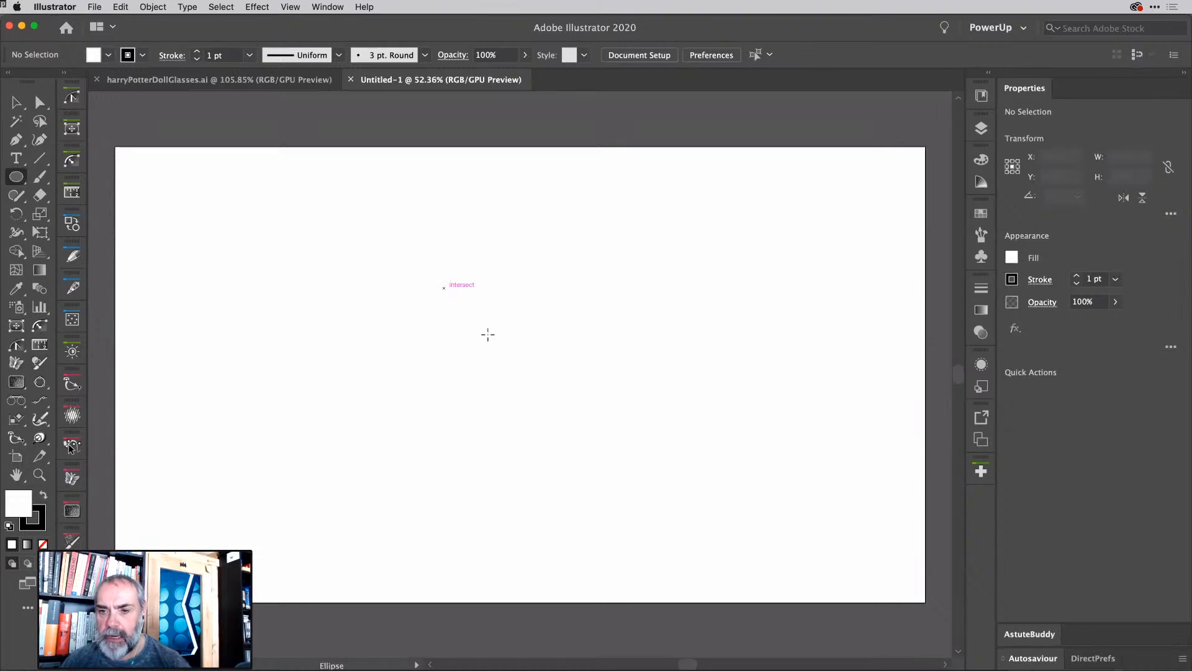
drag(443, 288, 576, 415)
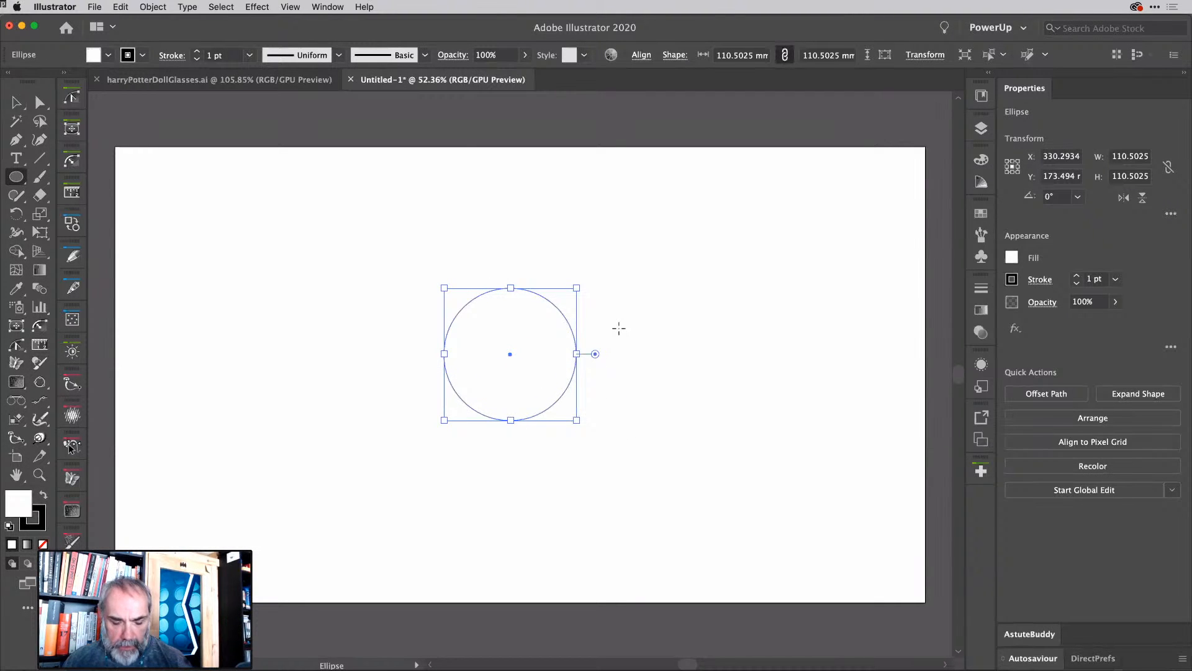
drag(619, 327, 538, 375)
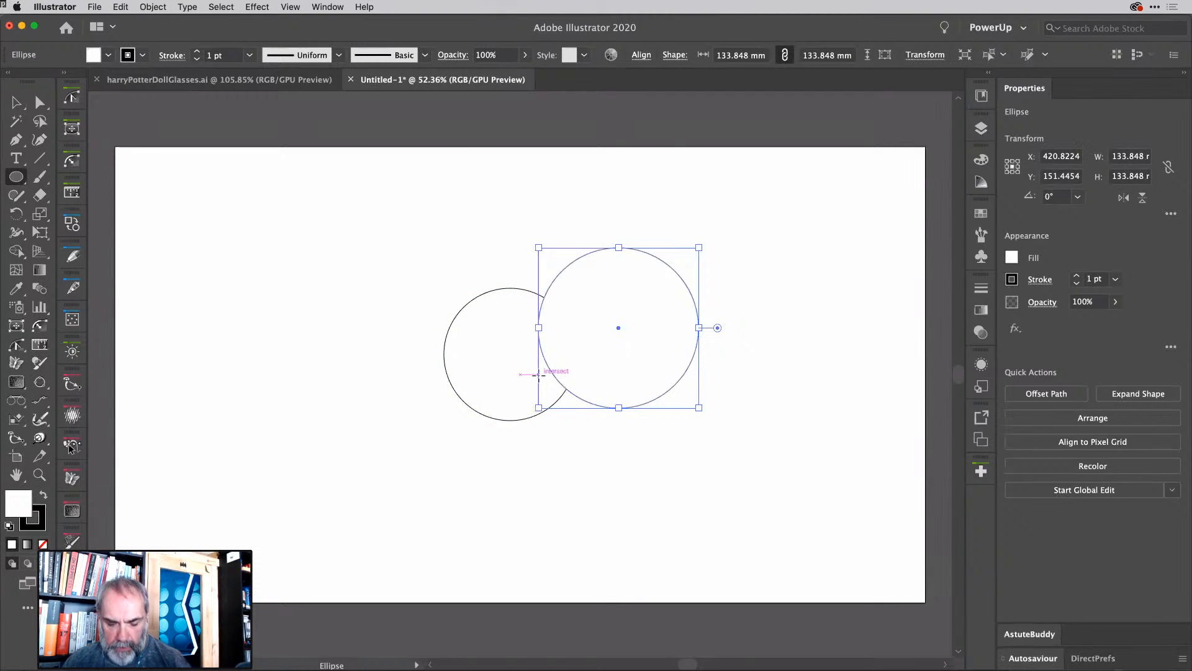
Select both circles and subtract the larger front circle from the smaller one.
key(v)
drag(471, 248, 562, 335)
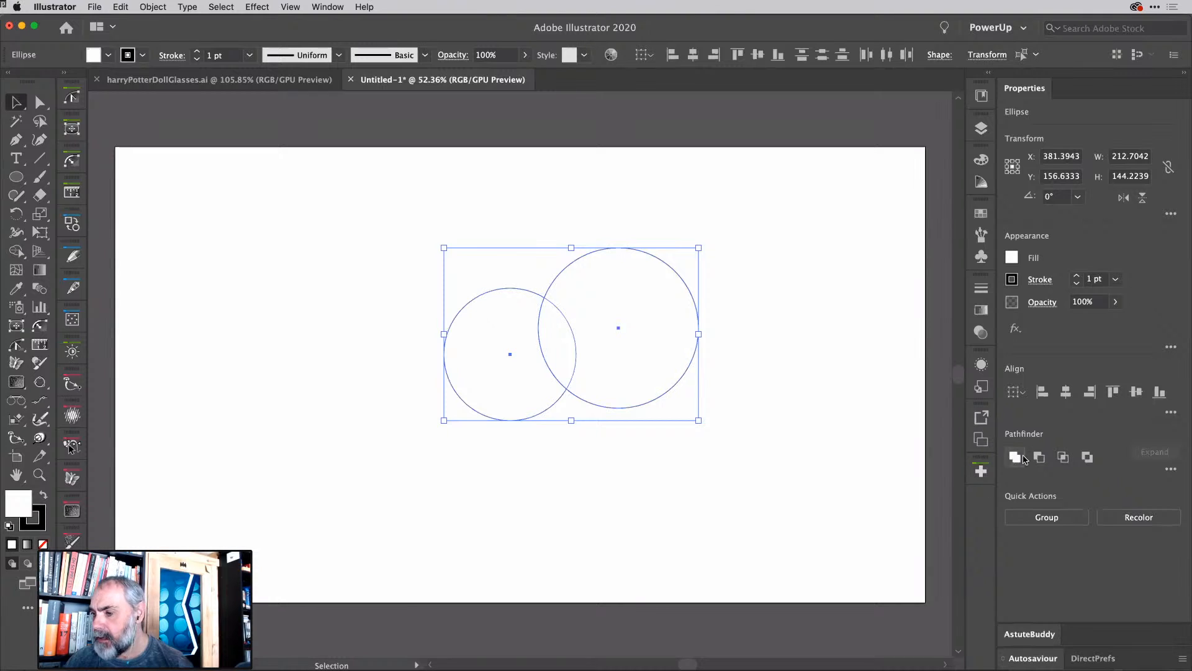
click(1039, 457)
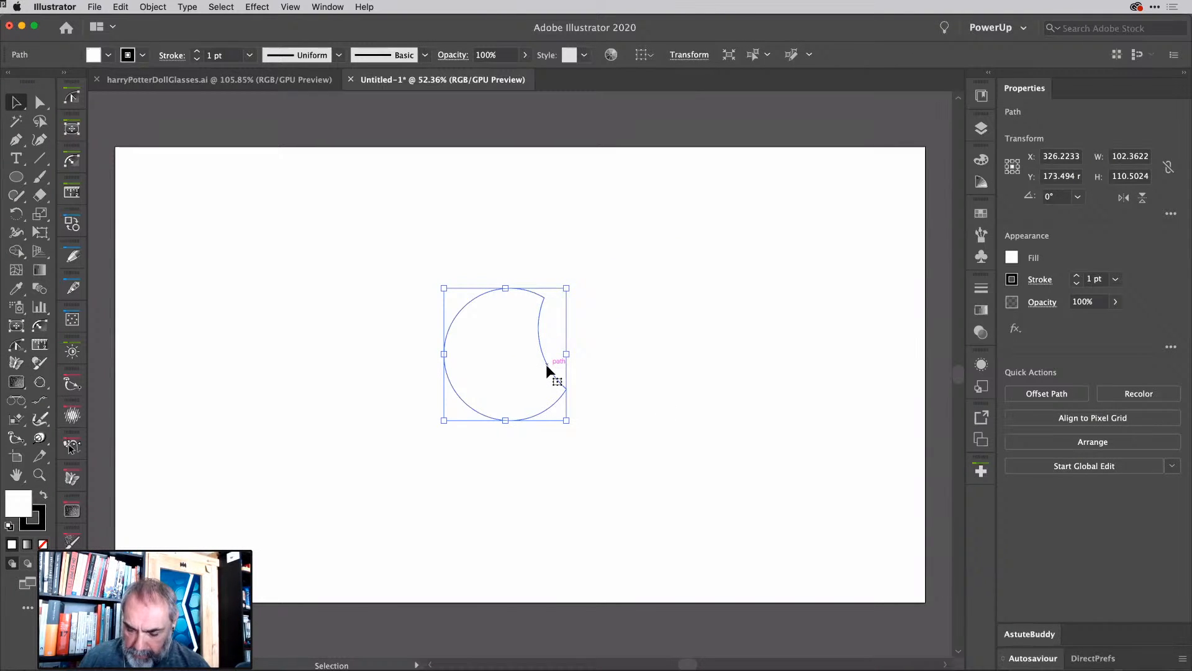
Give the cut circle shape a dark grey fill and no stroke.
key(/)
key(shift+x)
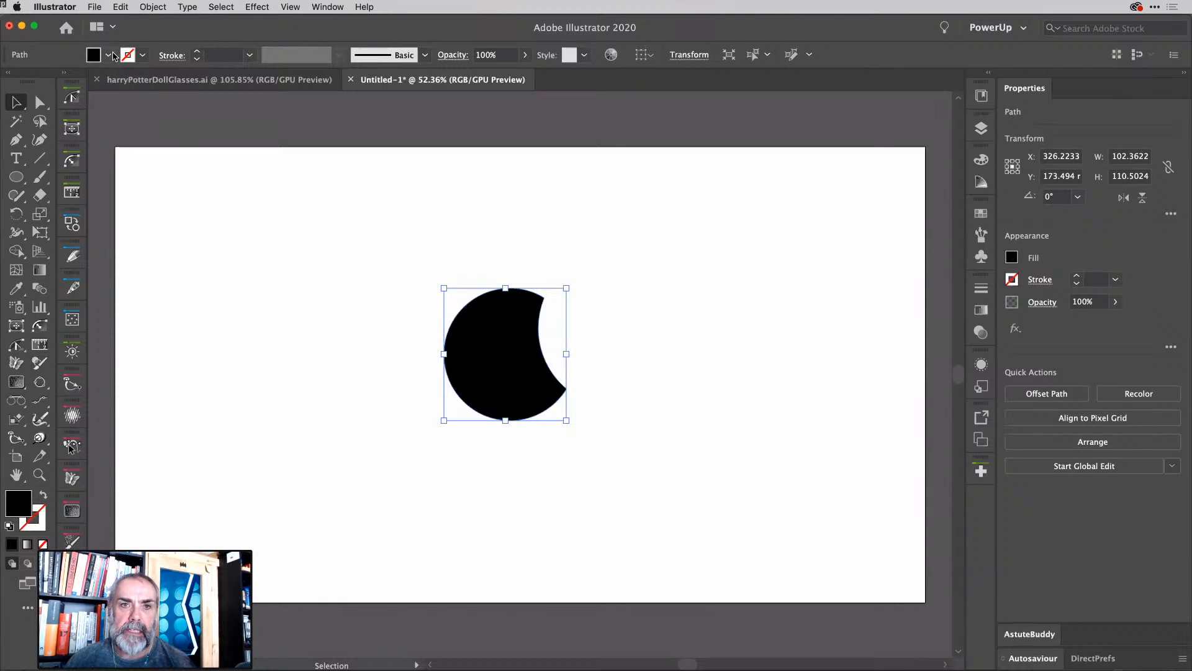
click(108, 54)
click(53, 139)
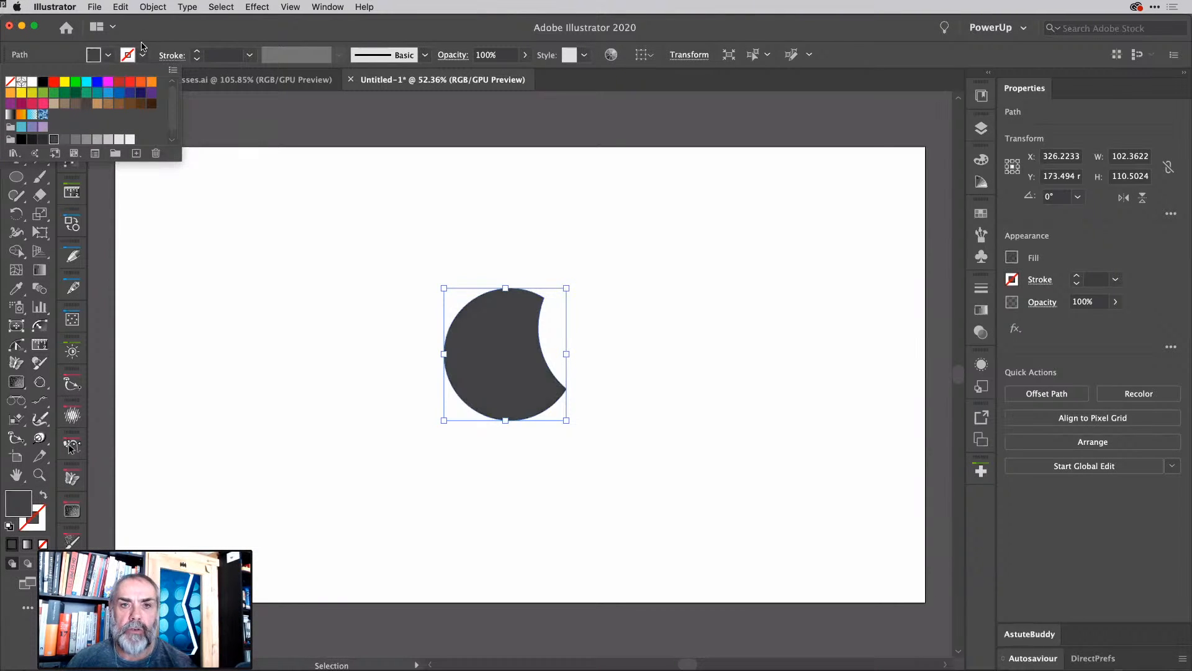
click(149, 30)
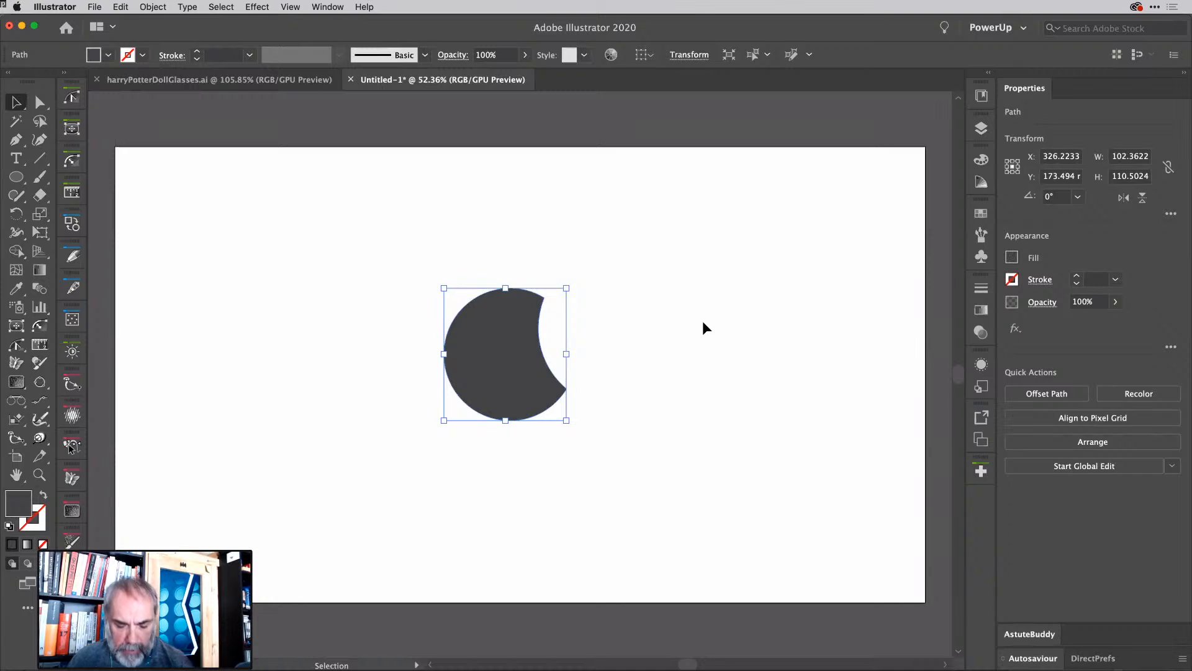
Cut the shape, paste it into the Photoshop document as a Smart Object, and scale it to about 118 × 126 px at the centre.
key(super+x)
key(super+Tab)
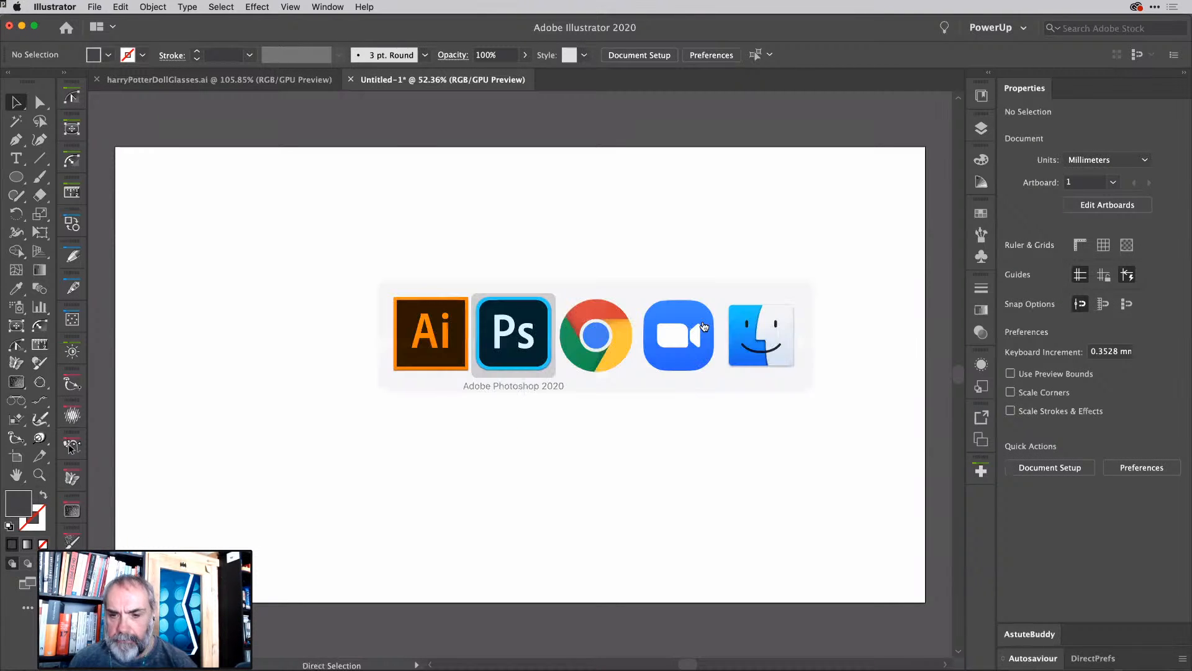
key(super+v)
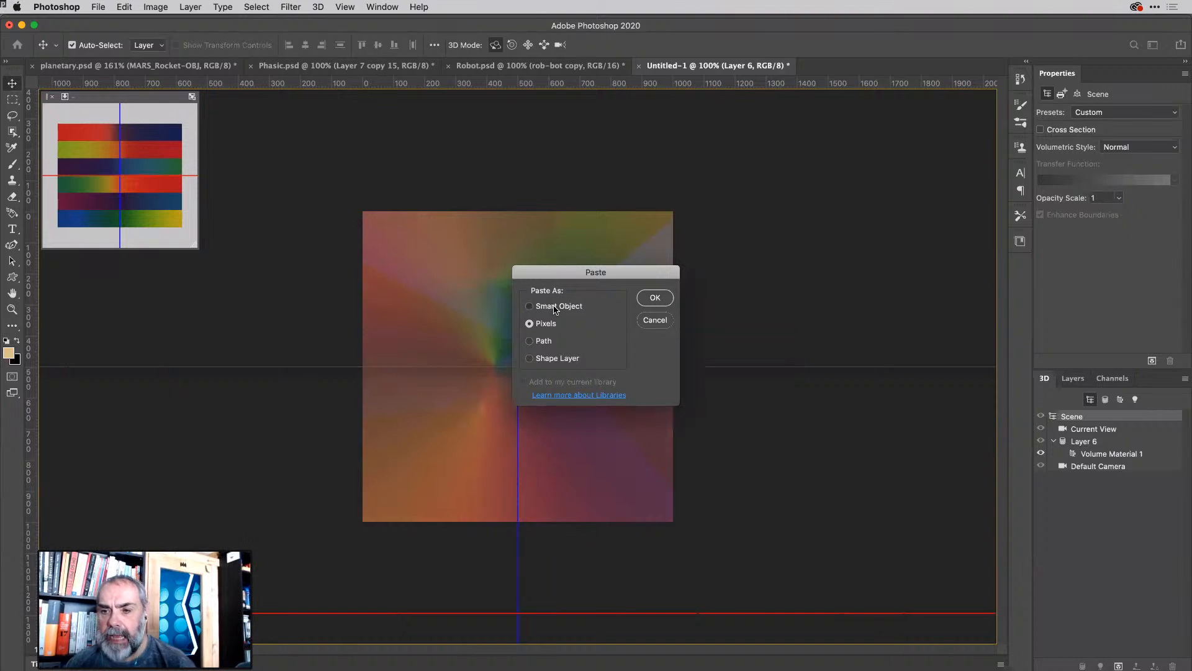
click(551, 308)
click(655, 298)
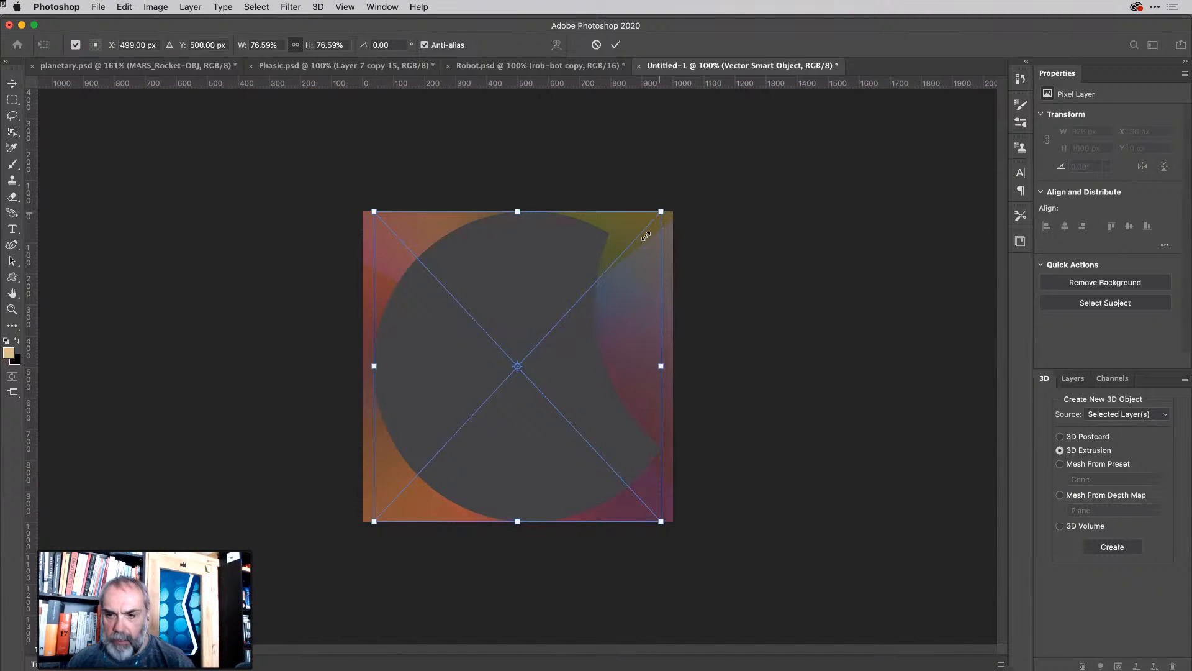
drag(646, 236, 529, 356)
key(Return)
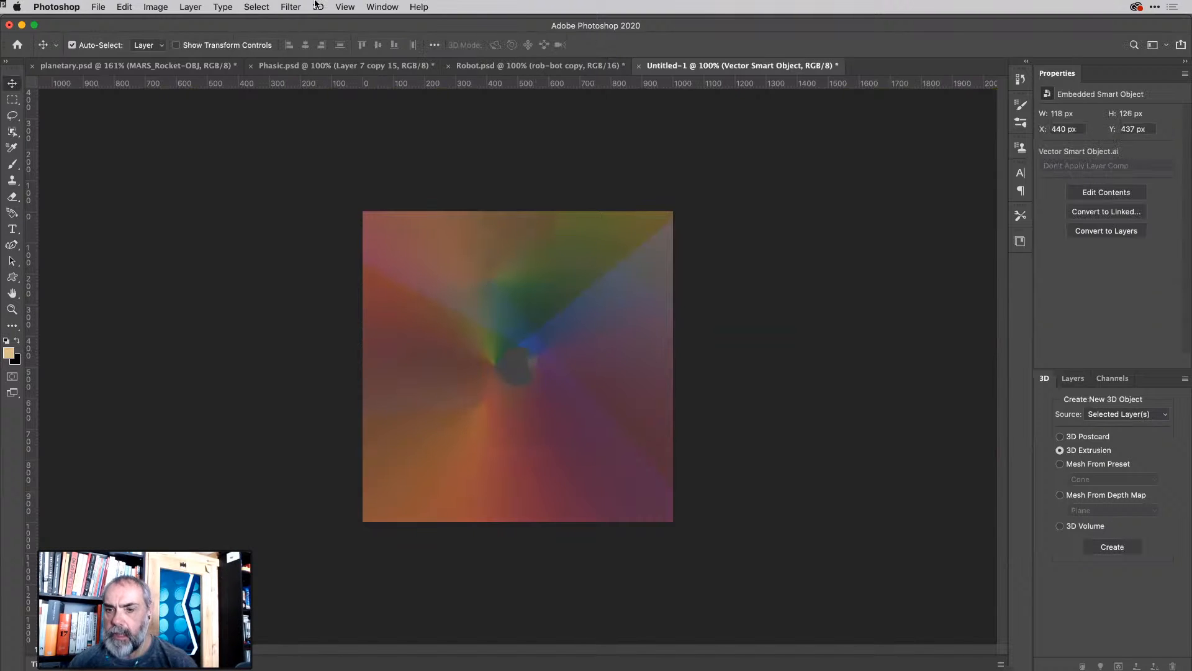
Create a 3D extrusion from the pasted shape's layer and rotate it to 90° on the X axis.
click(319, 6)
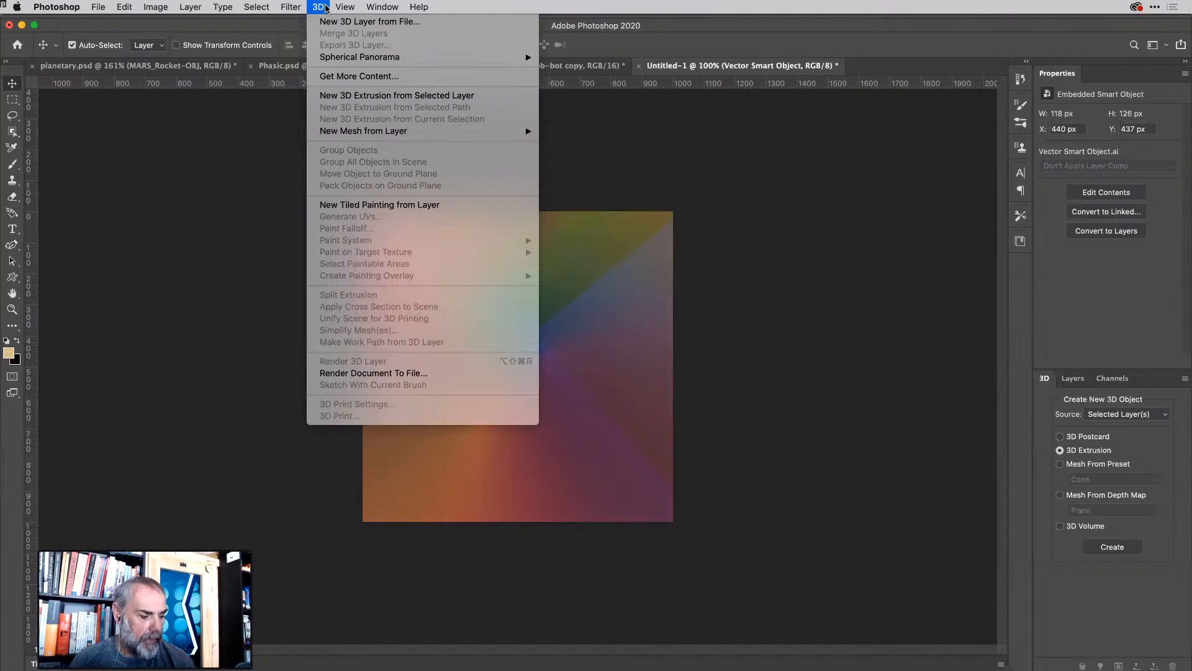
click(386, 97)
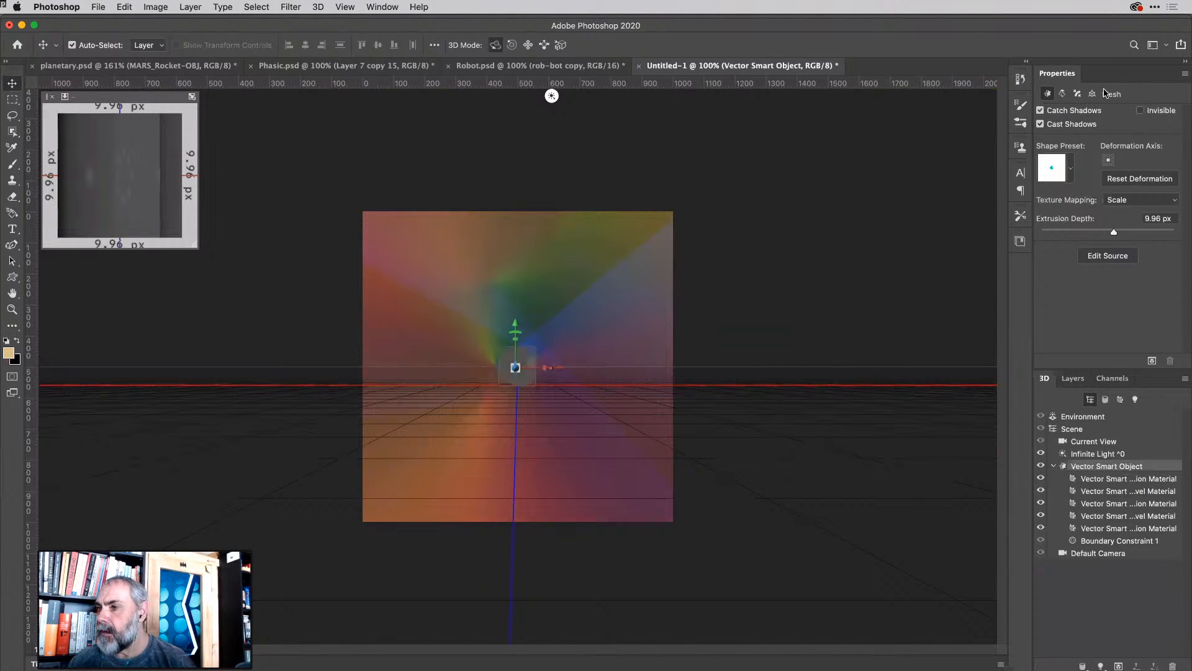
click(1094, 93)
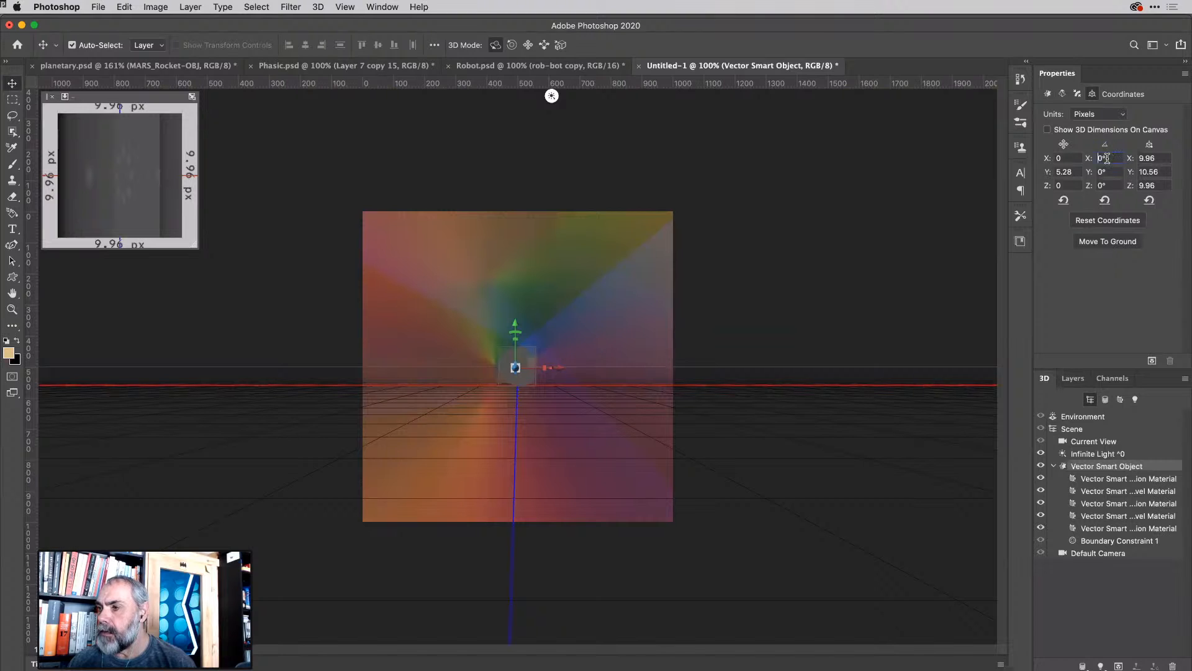
text(90)
key(Return)
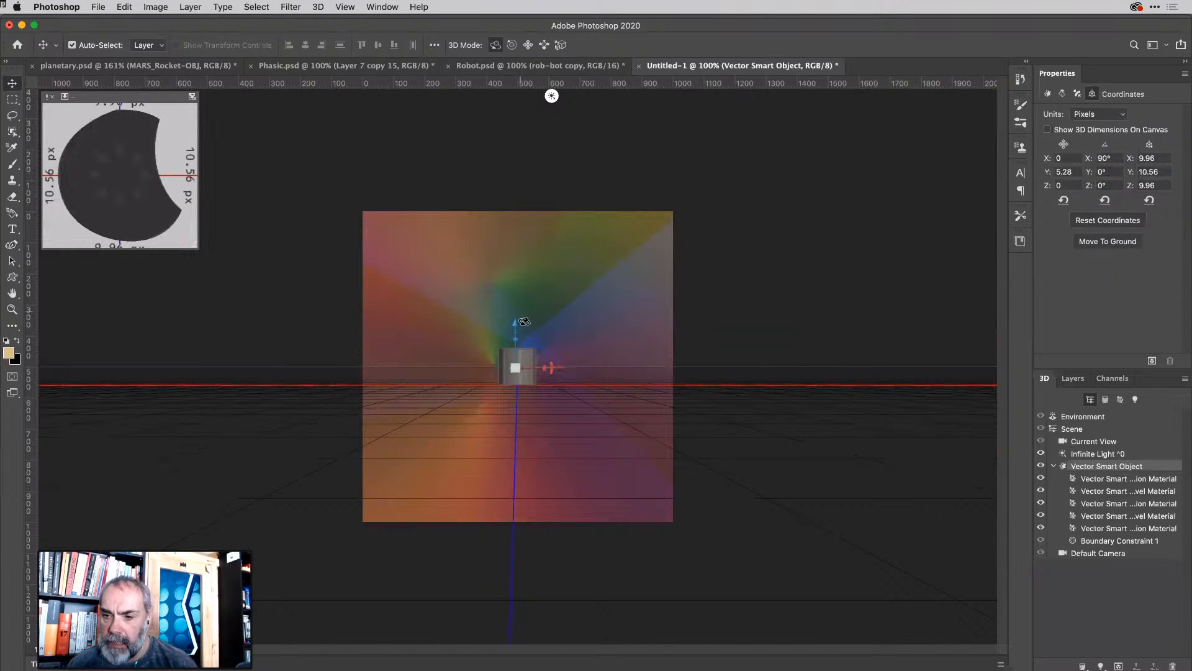
Scale the extrusion to about 17.4 × 18.5 × 61.6 px and tilt it to about 112° on X and 28° on Y.
drag(514, 329, 522, 299)
drag(520, 371, 776, 283)
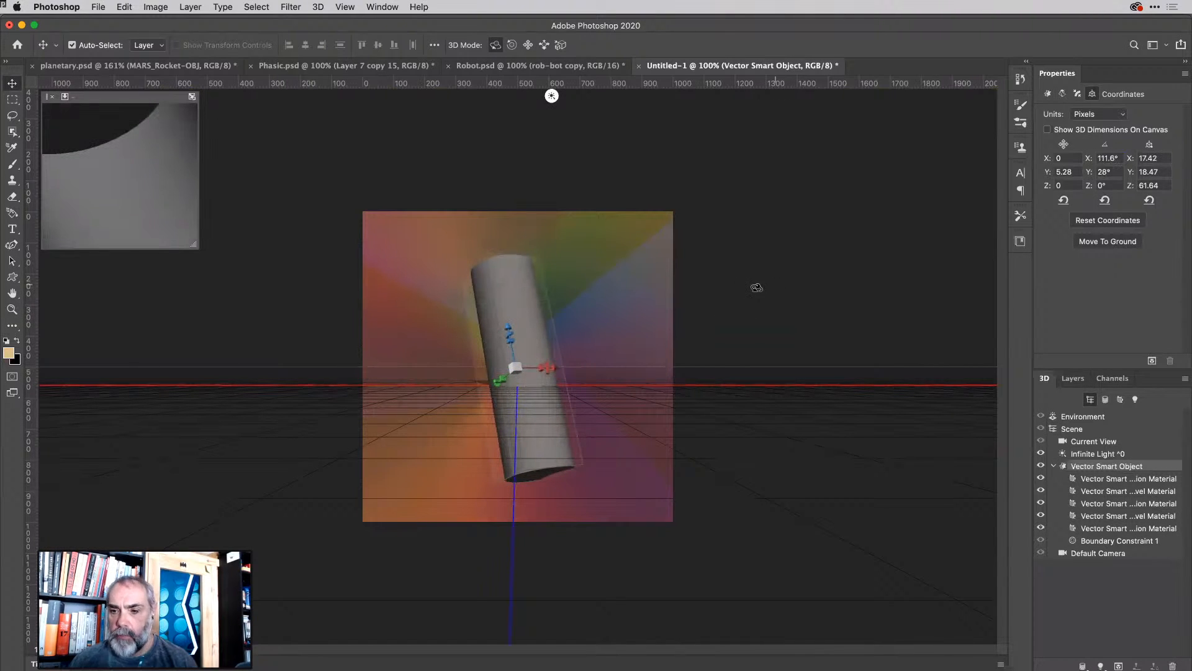
Make a work path from the extruded 3D layer and display the document's paths.
click(344, 8)
mouse_move(318, 8)
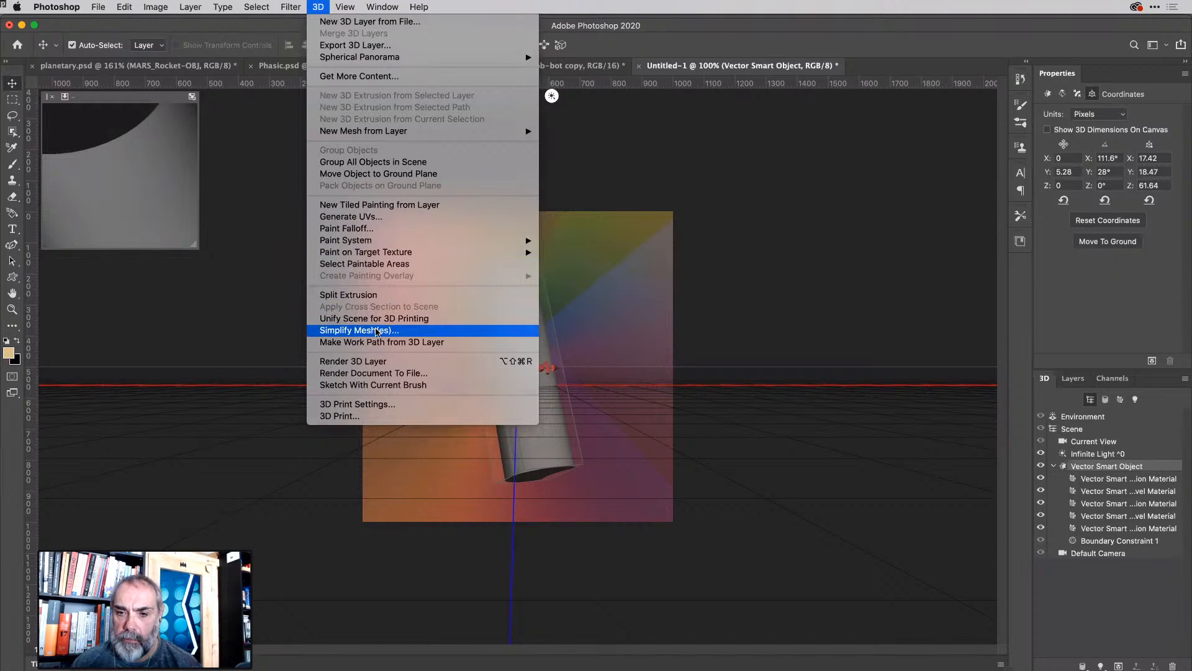
click(377, 342)
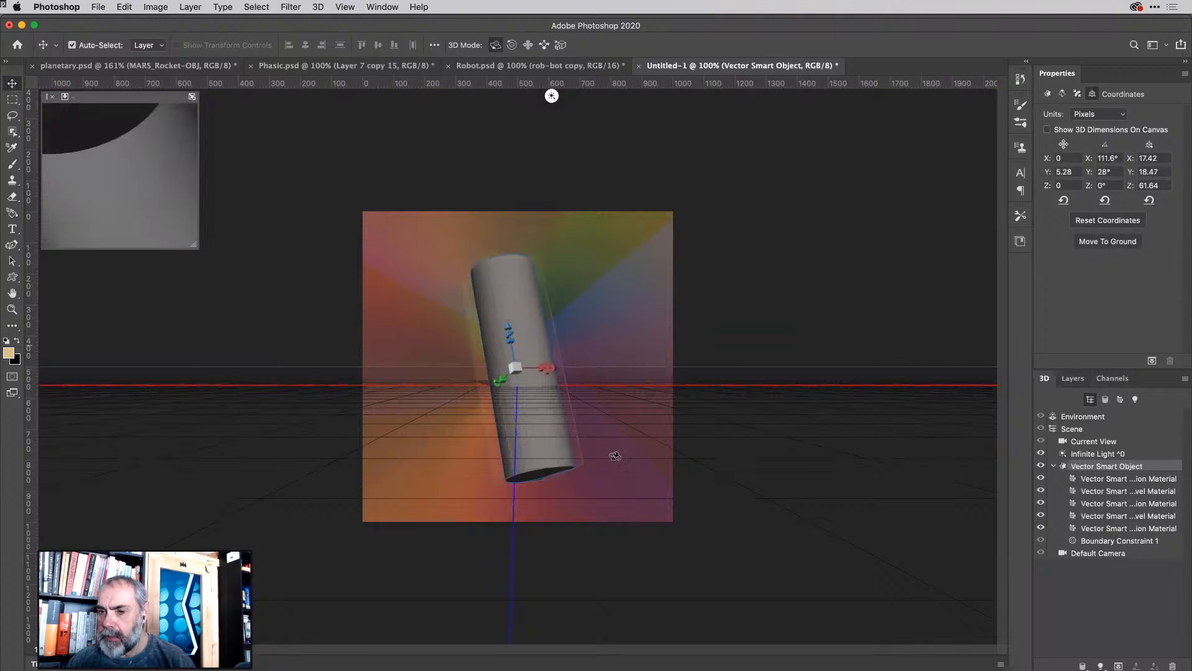
click(367, 6)
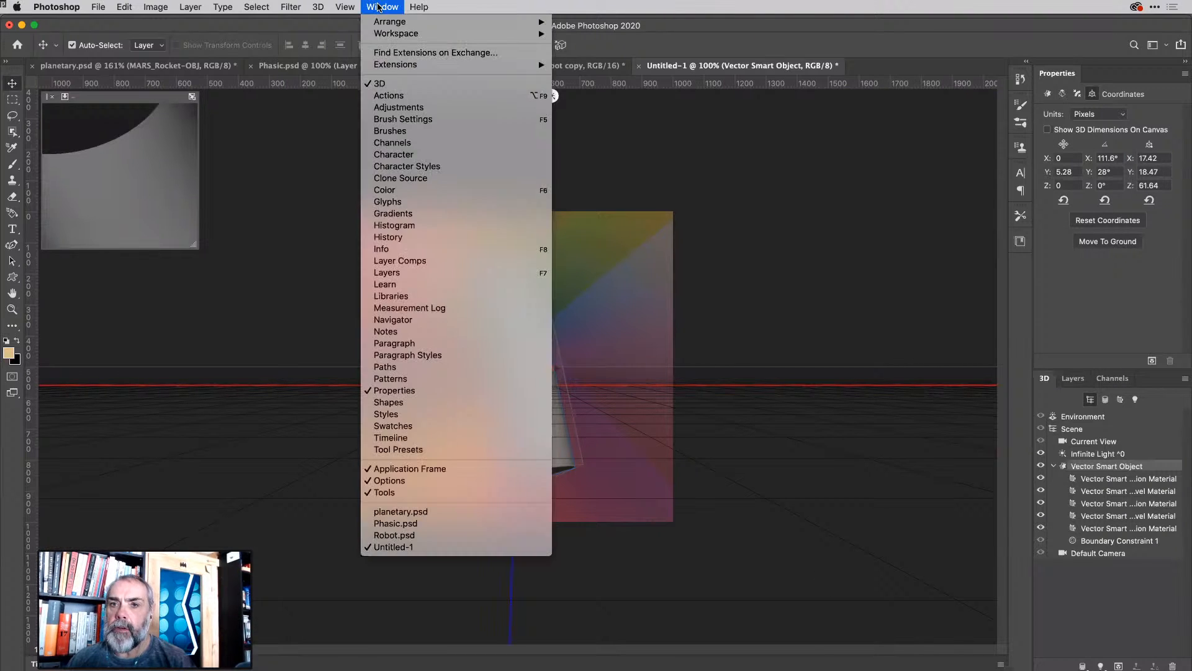
click(444, 371)
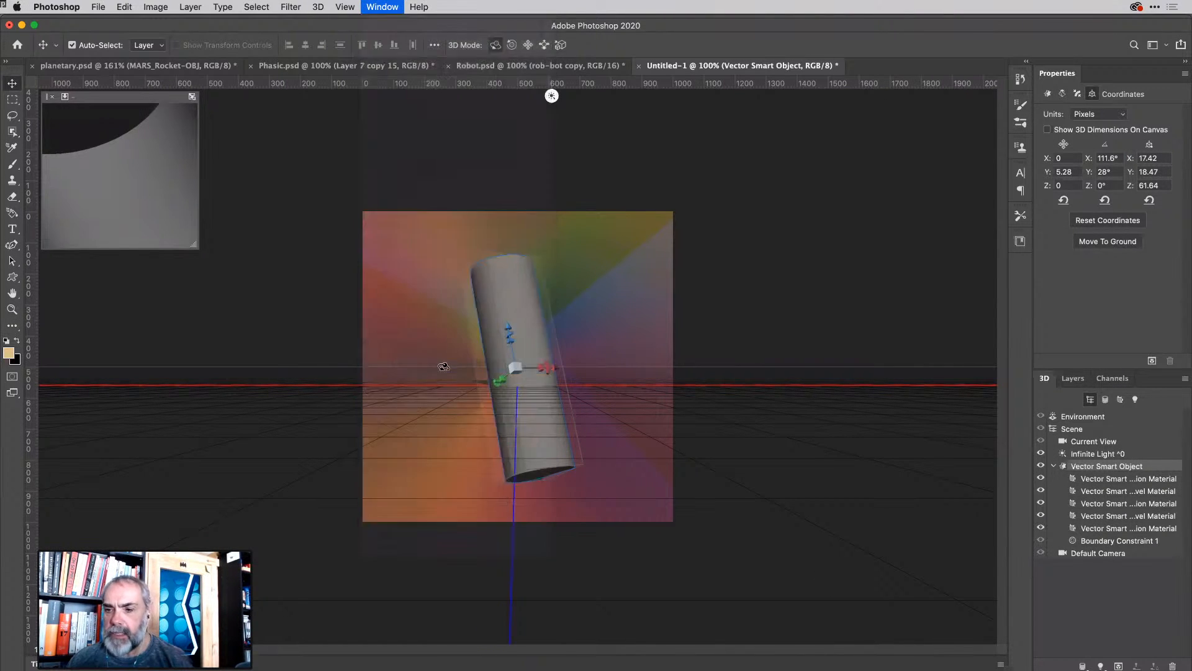
Add a layer mask to the gradient volume on Layer 6, plus a vector mask made from the work path.
click(1043, 380)
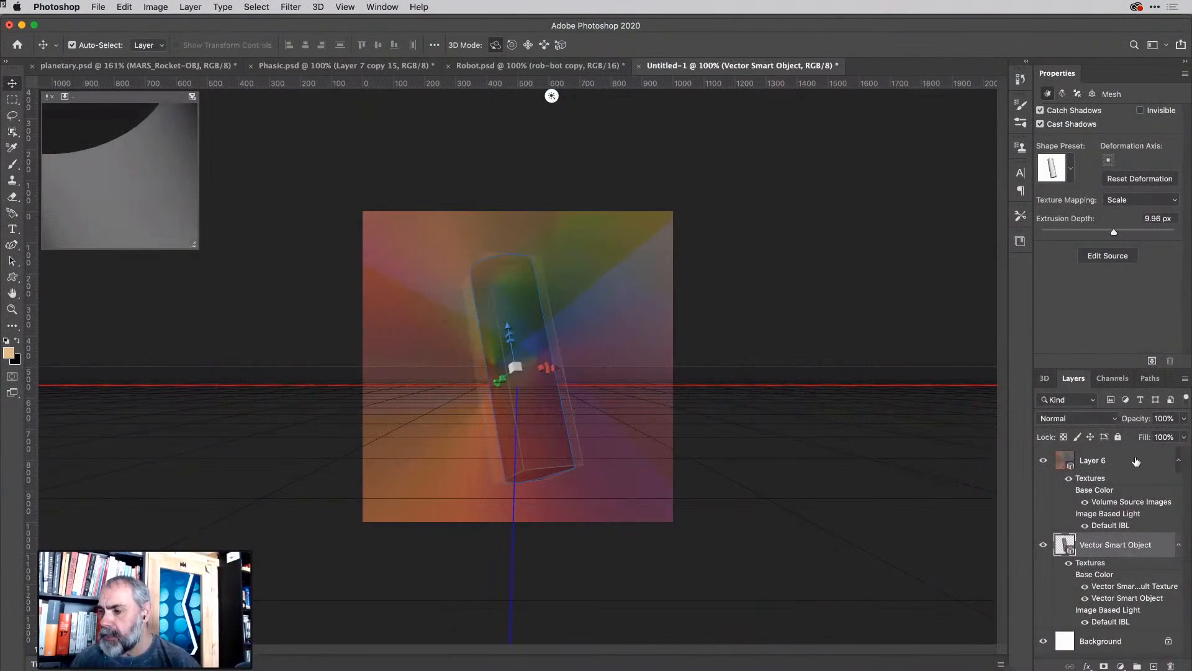
click(1114, 461)
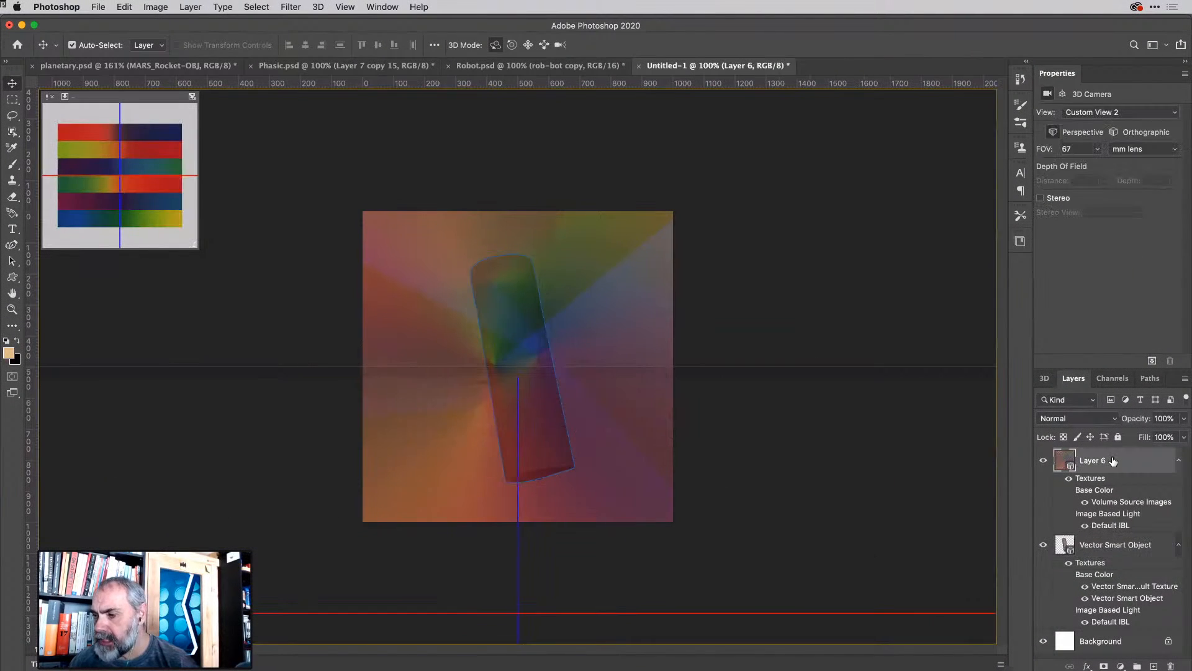
click(1150, 379)
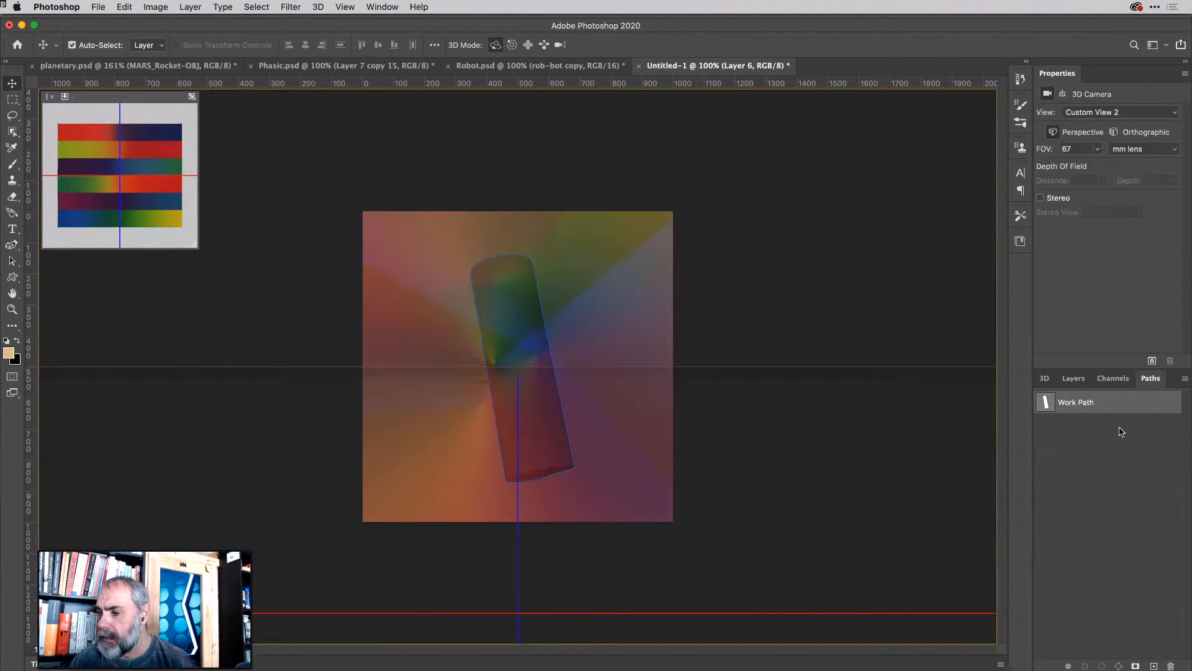
click(1073, 378)
mouse_move(1108, 617)
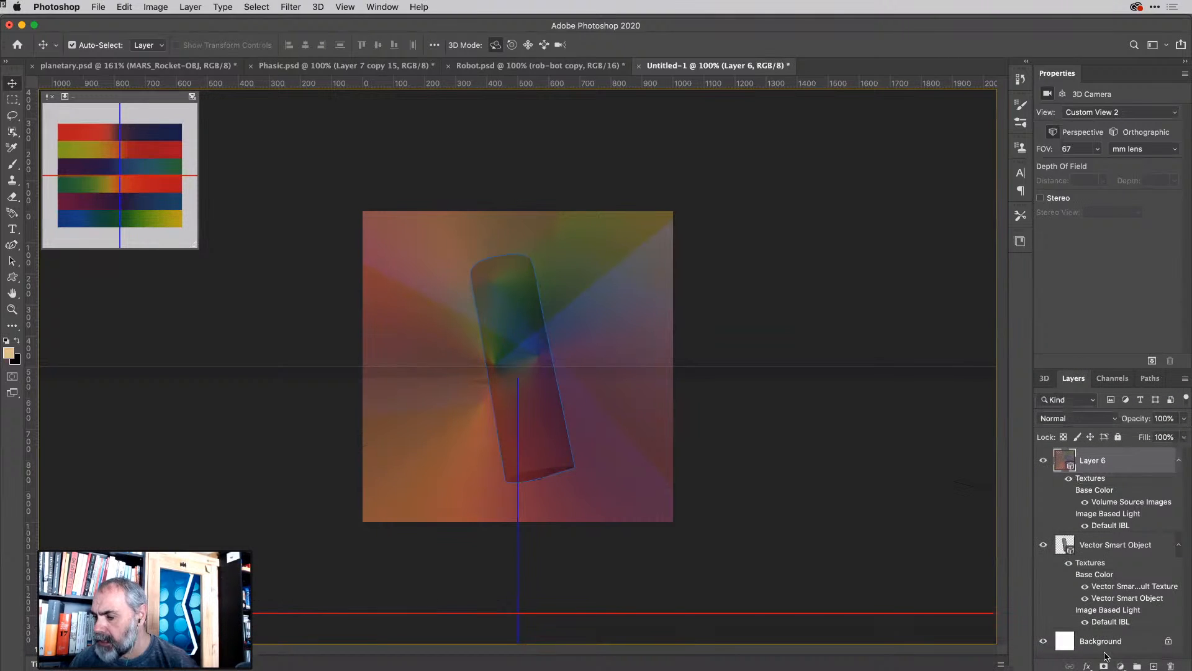
click(1104, 666)
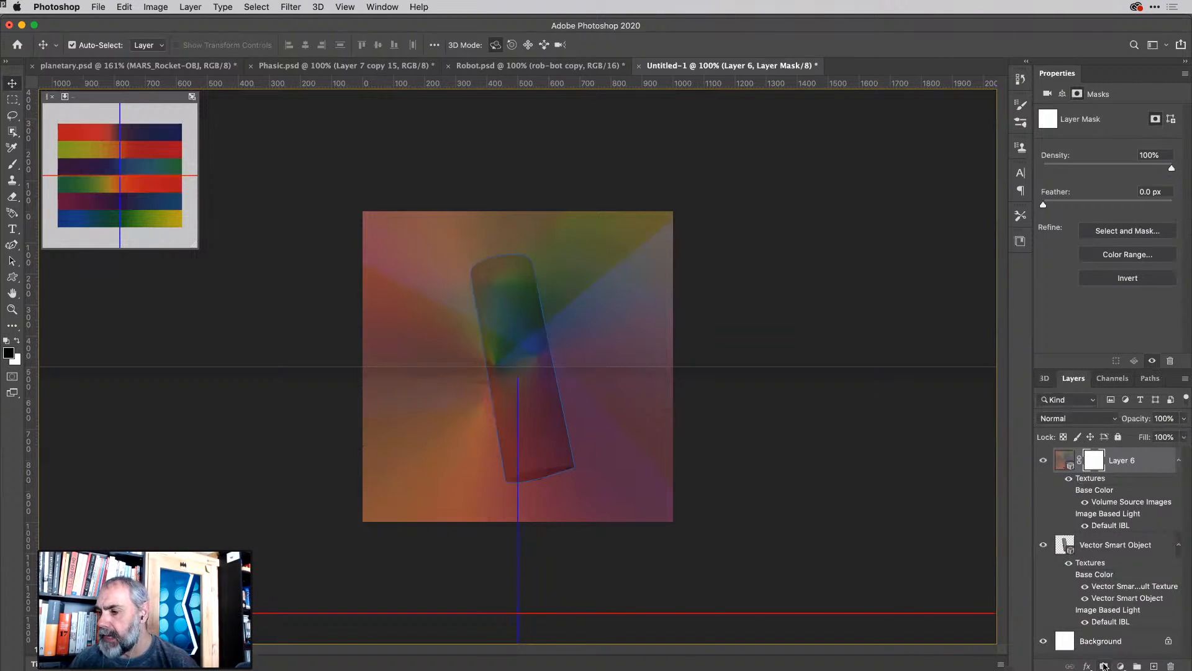
click(1104, 666)
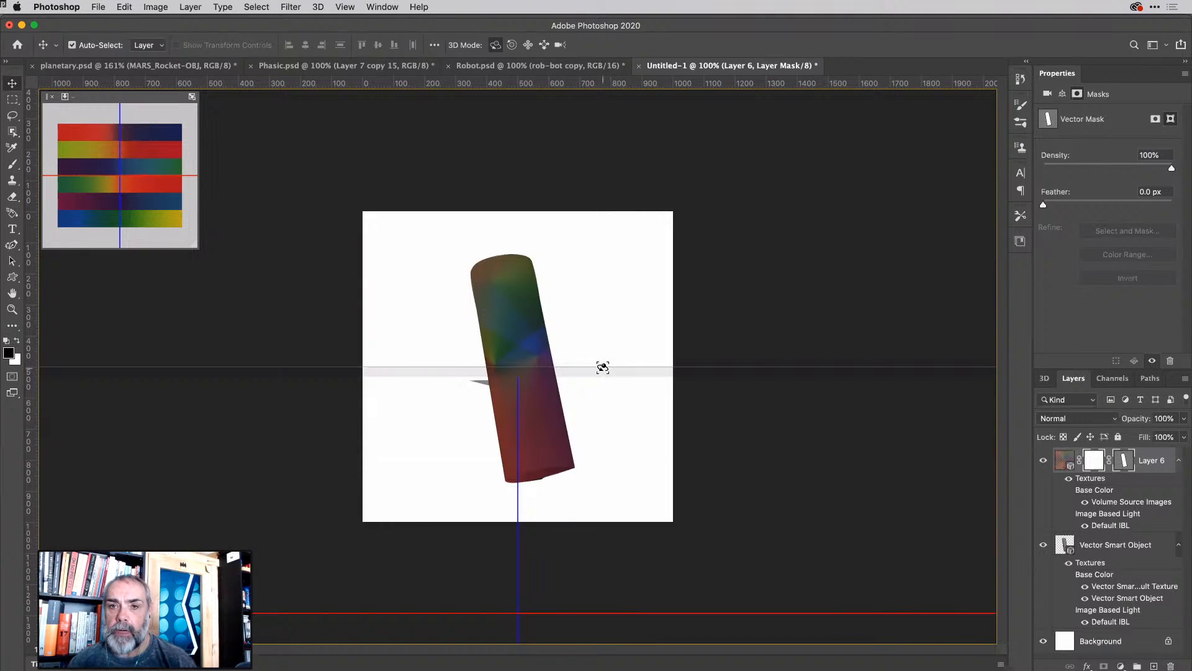
Compare the masked volume with the finished example in Phasic.psd and return to the Untitled-1 document.
click(331, 66)
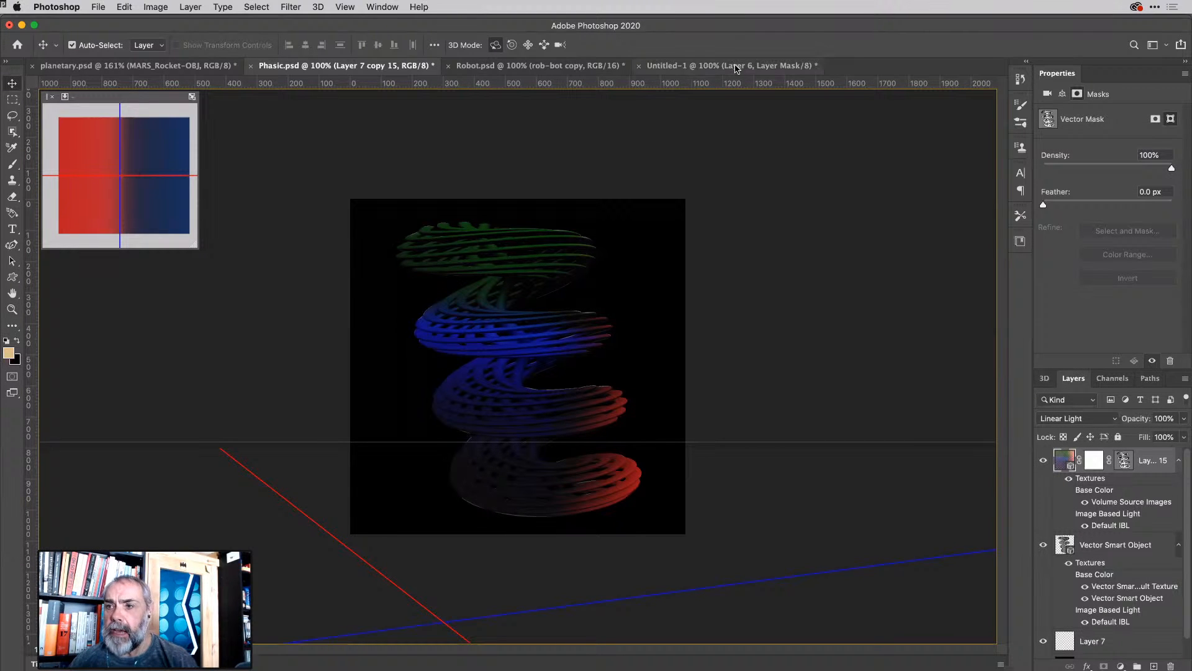
click(714, 67)
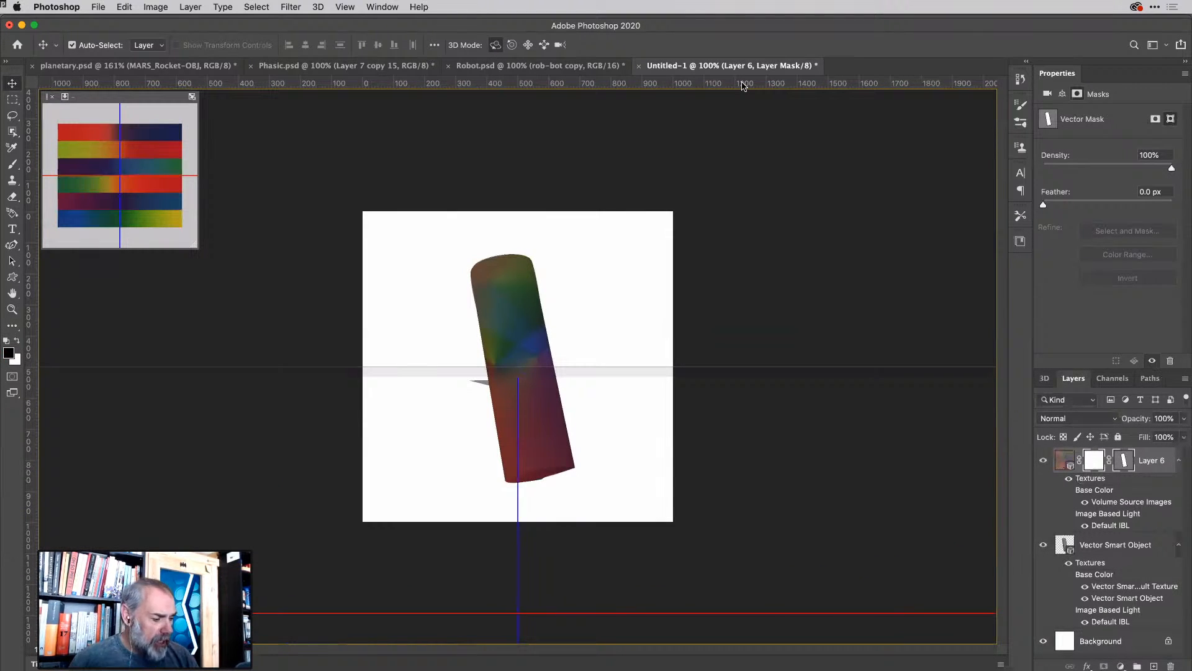